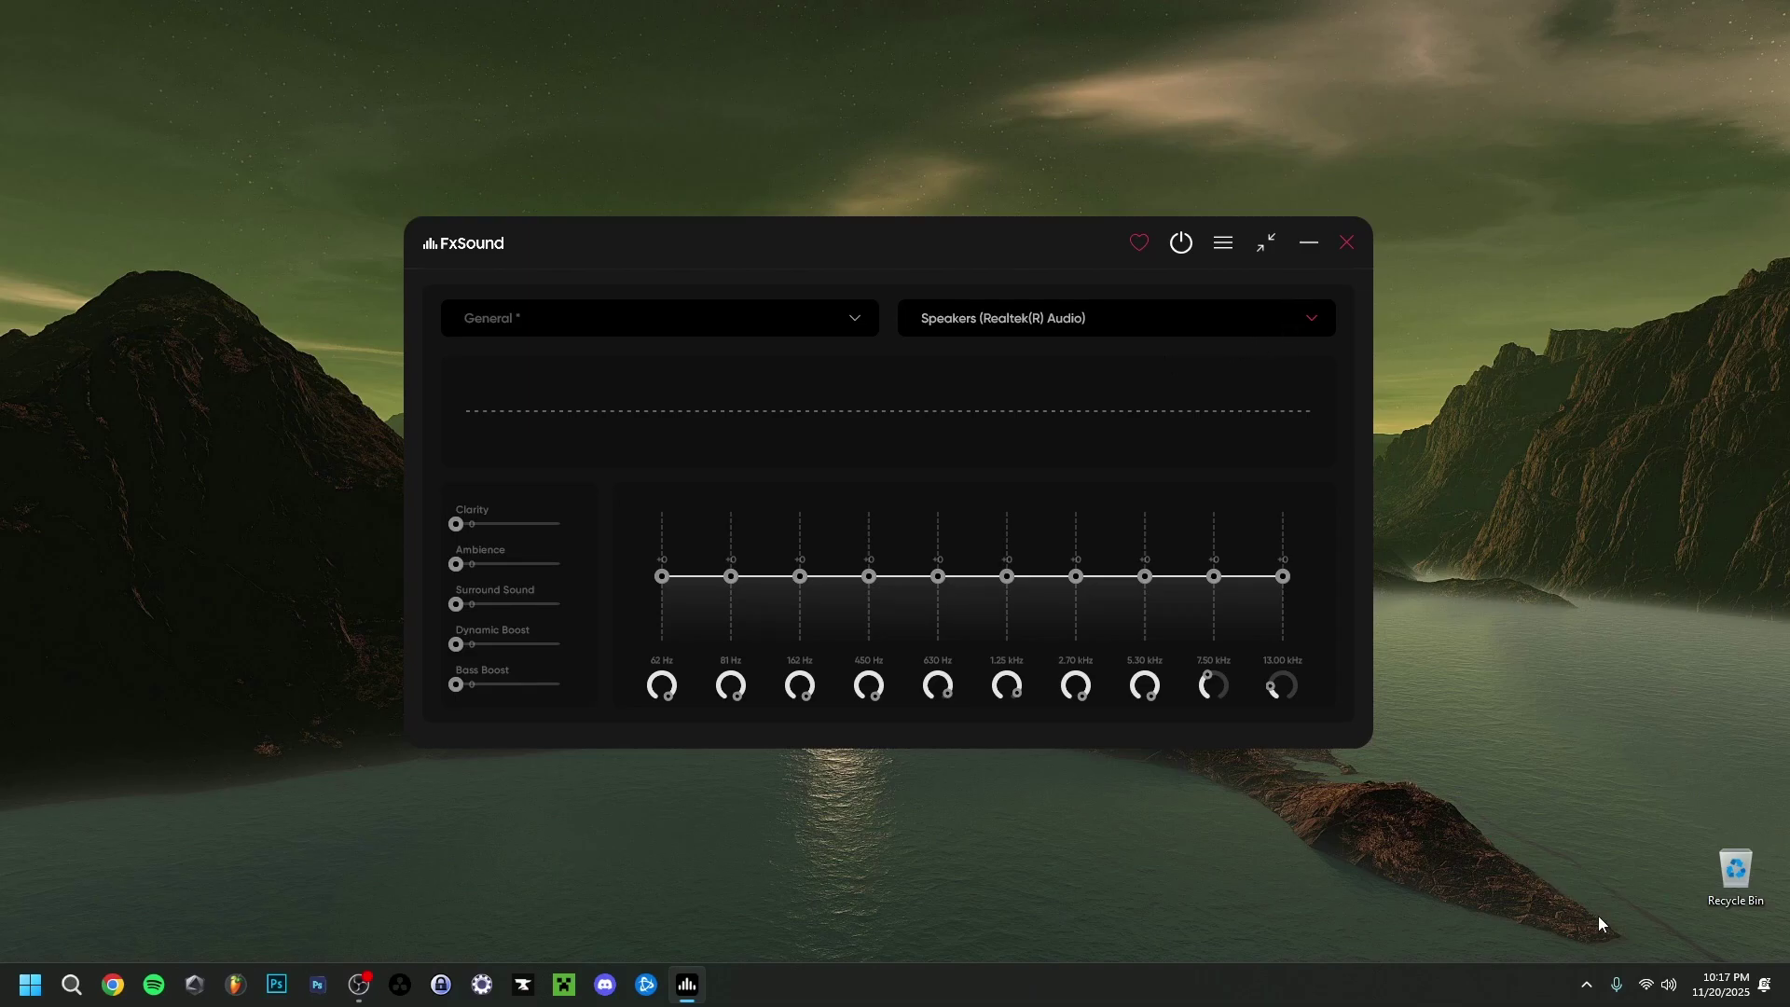
Step: Confirm in Quick Settings that FxSound Speakers is the output at 100%, then open the speaker's sound menu
{"action": "left_click", "coordinate": [1667, 986]}
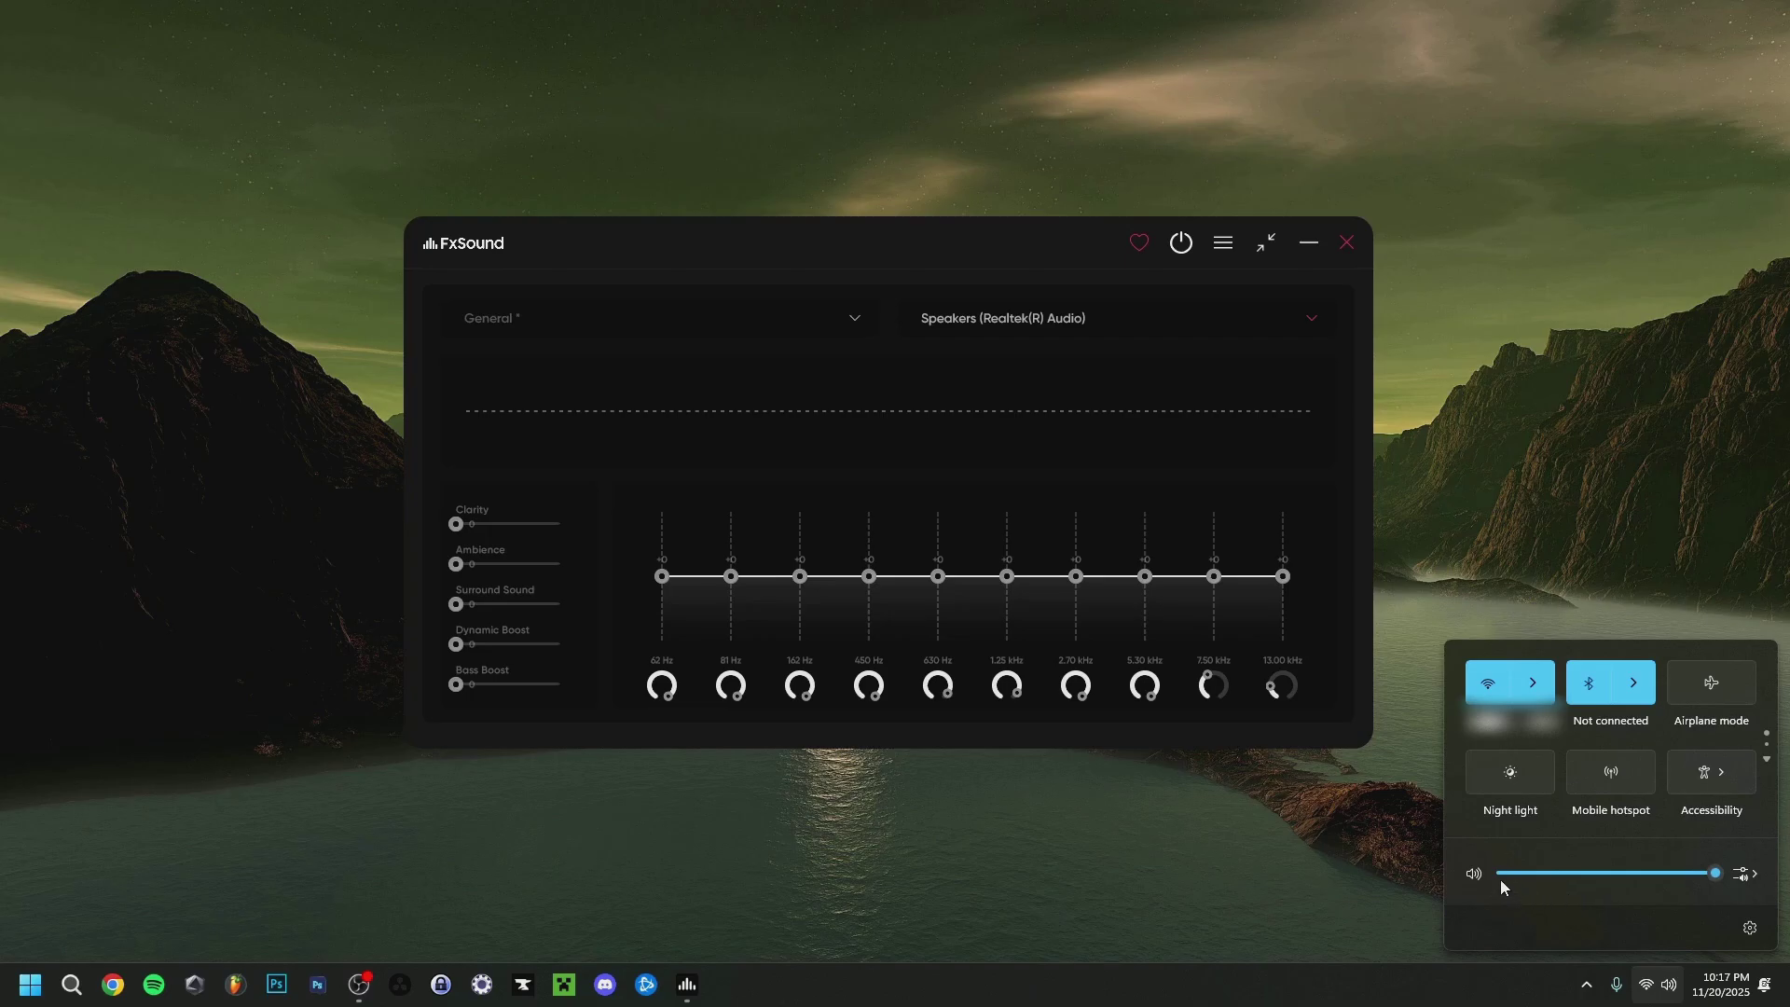
{"action": "mouse_move", "coordinate": [1723, 881]}
{"action": "left_click", "coordinate": [1745, 874]}
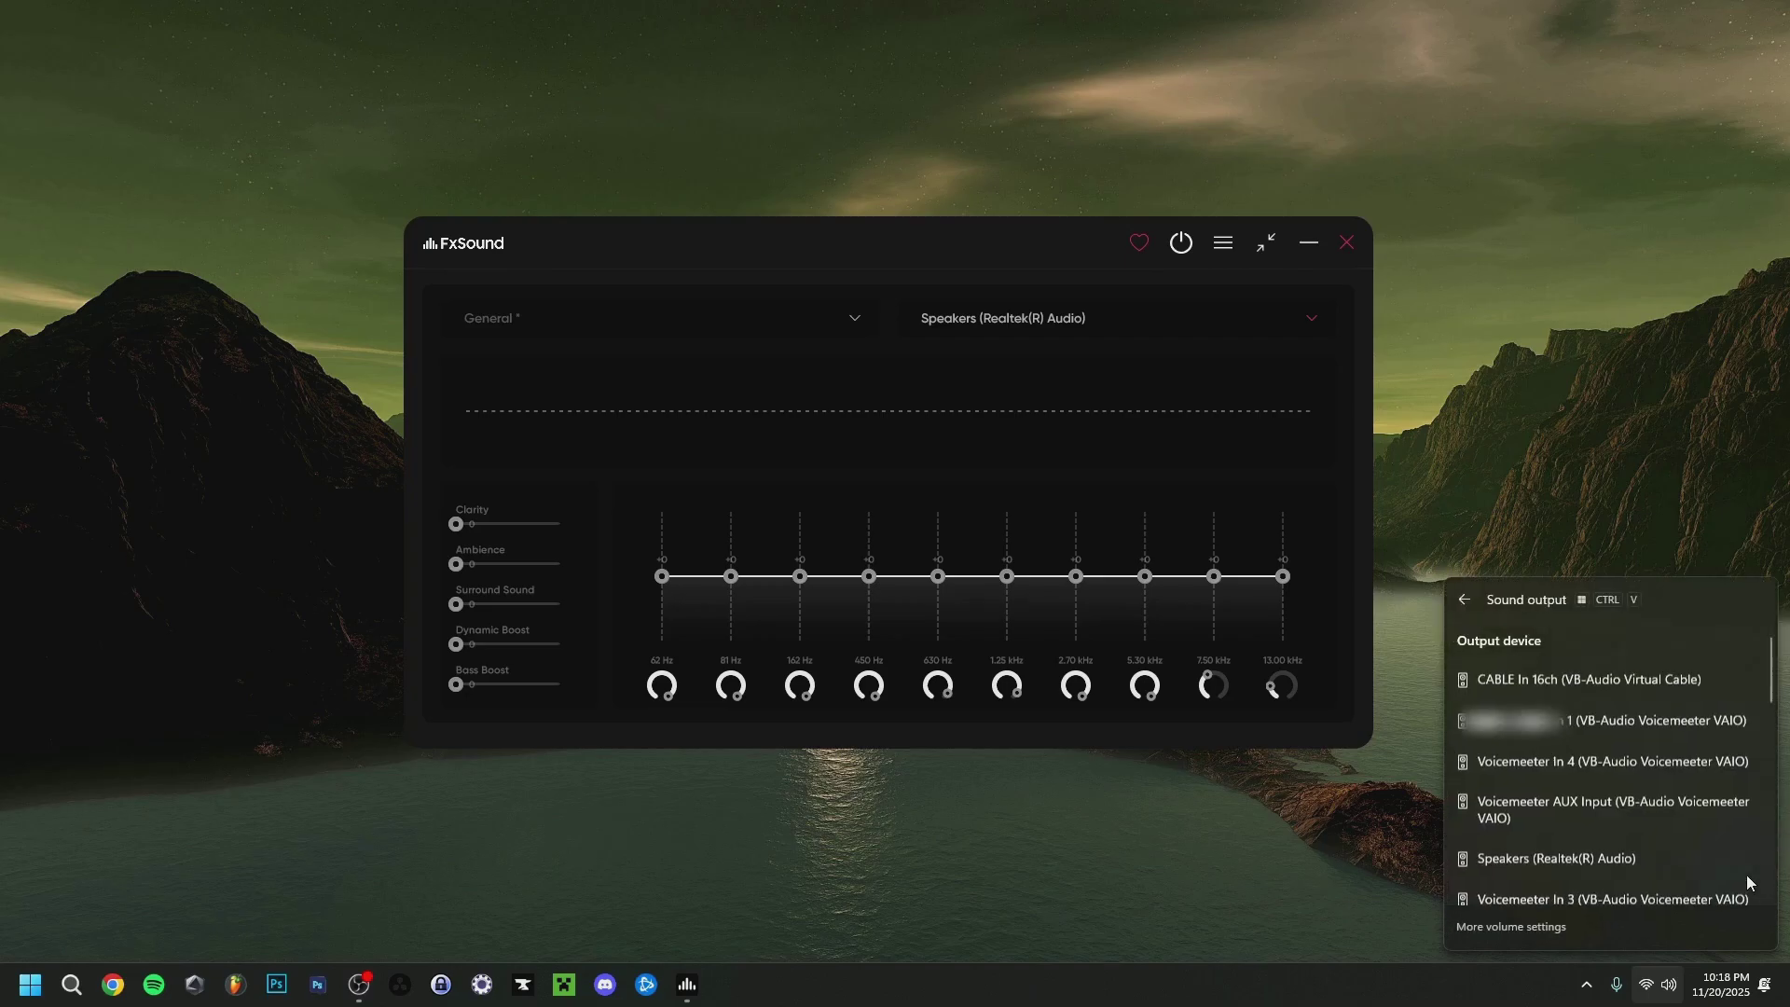
{"action": "scroll", "coordinate": [1675, 857], "scroll_direction": "down", "scroll_amount": 3}
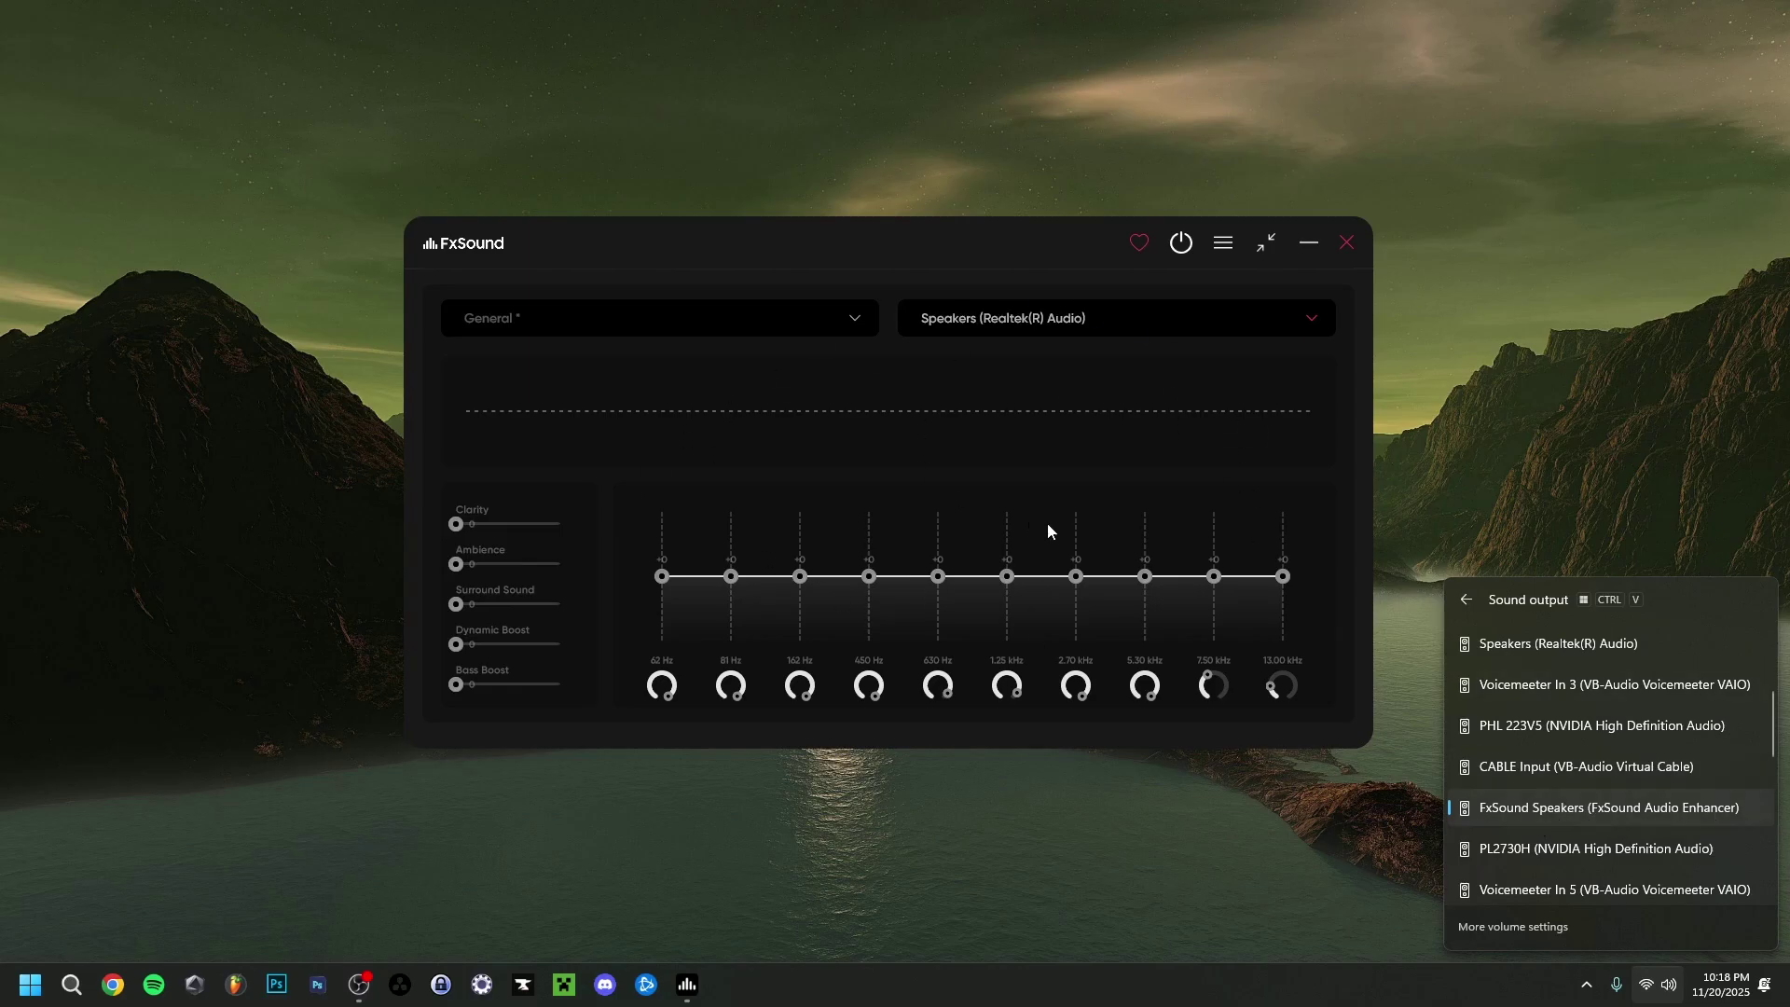
{"action": "scroll", "coordinate": [1551, 785], "scroll_direction": "up", "scroll_amount": 2}
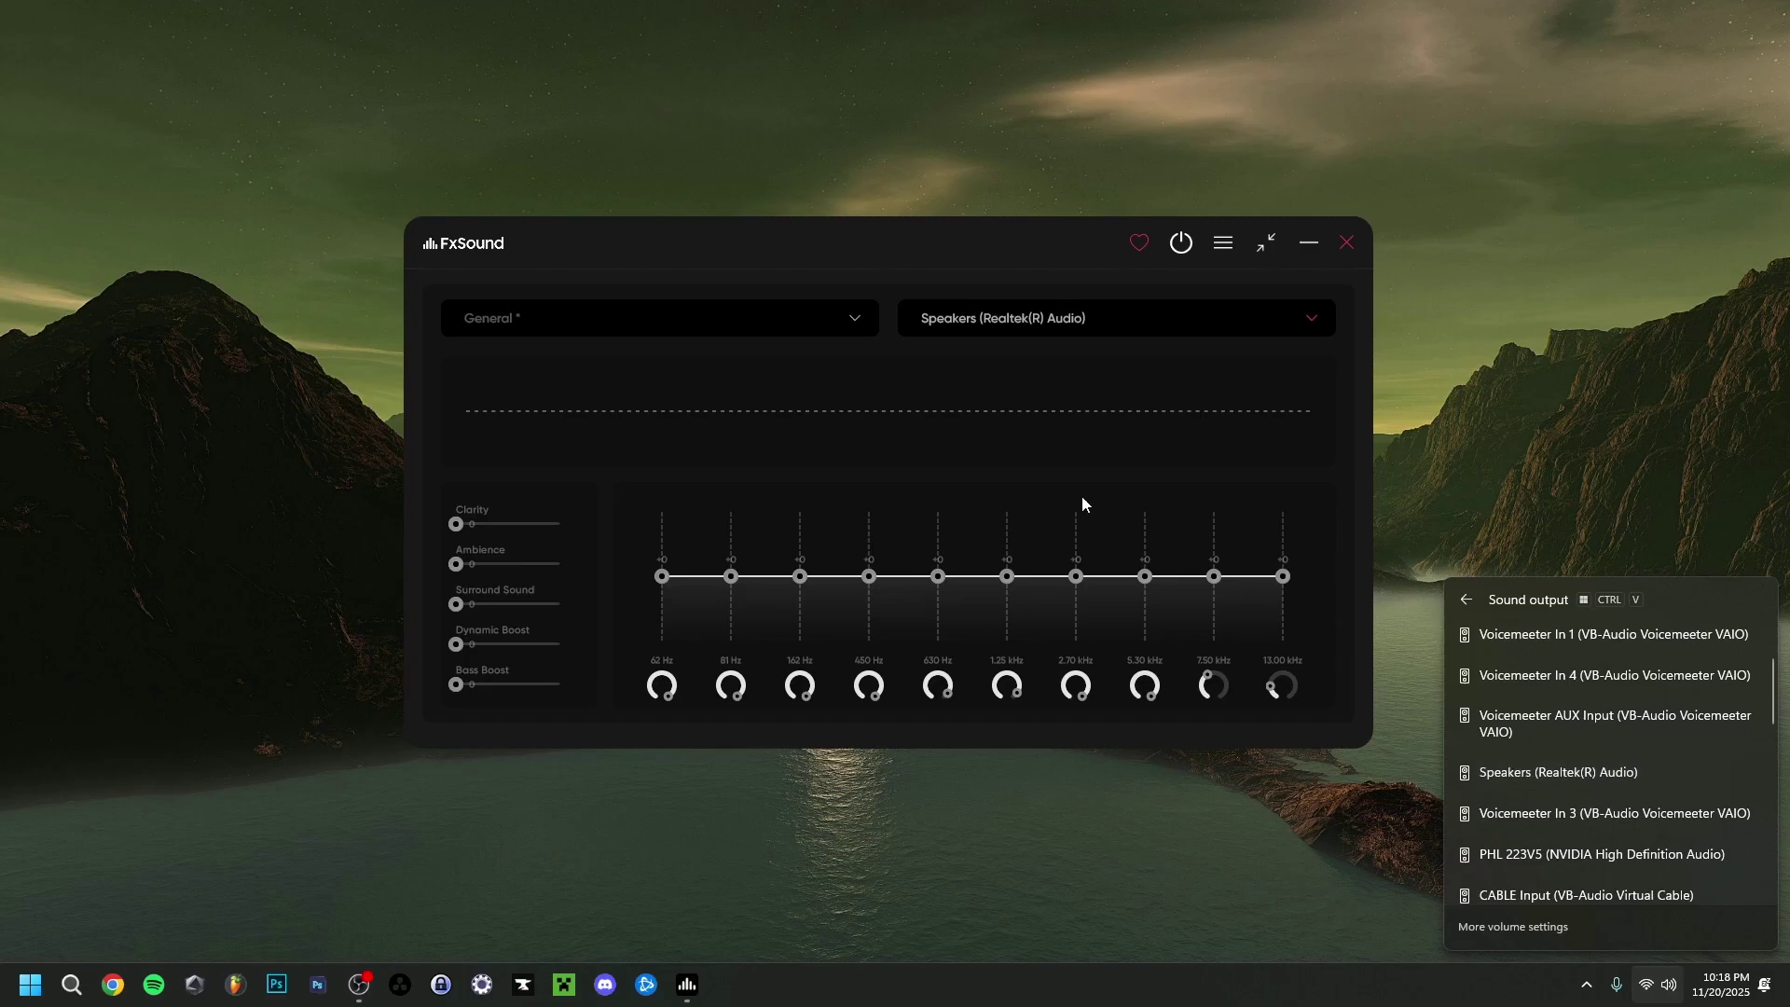
{"action": "scroll", "coordinate": [1521, 815], "scroll_direction": "down", "scroll_amount": 2}
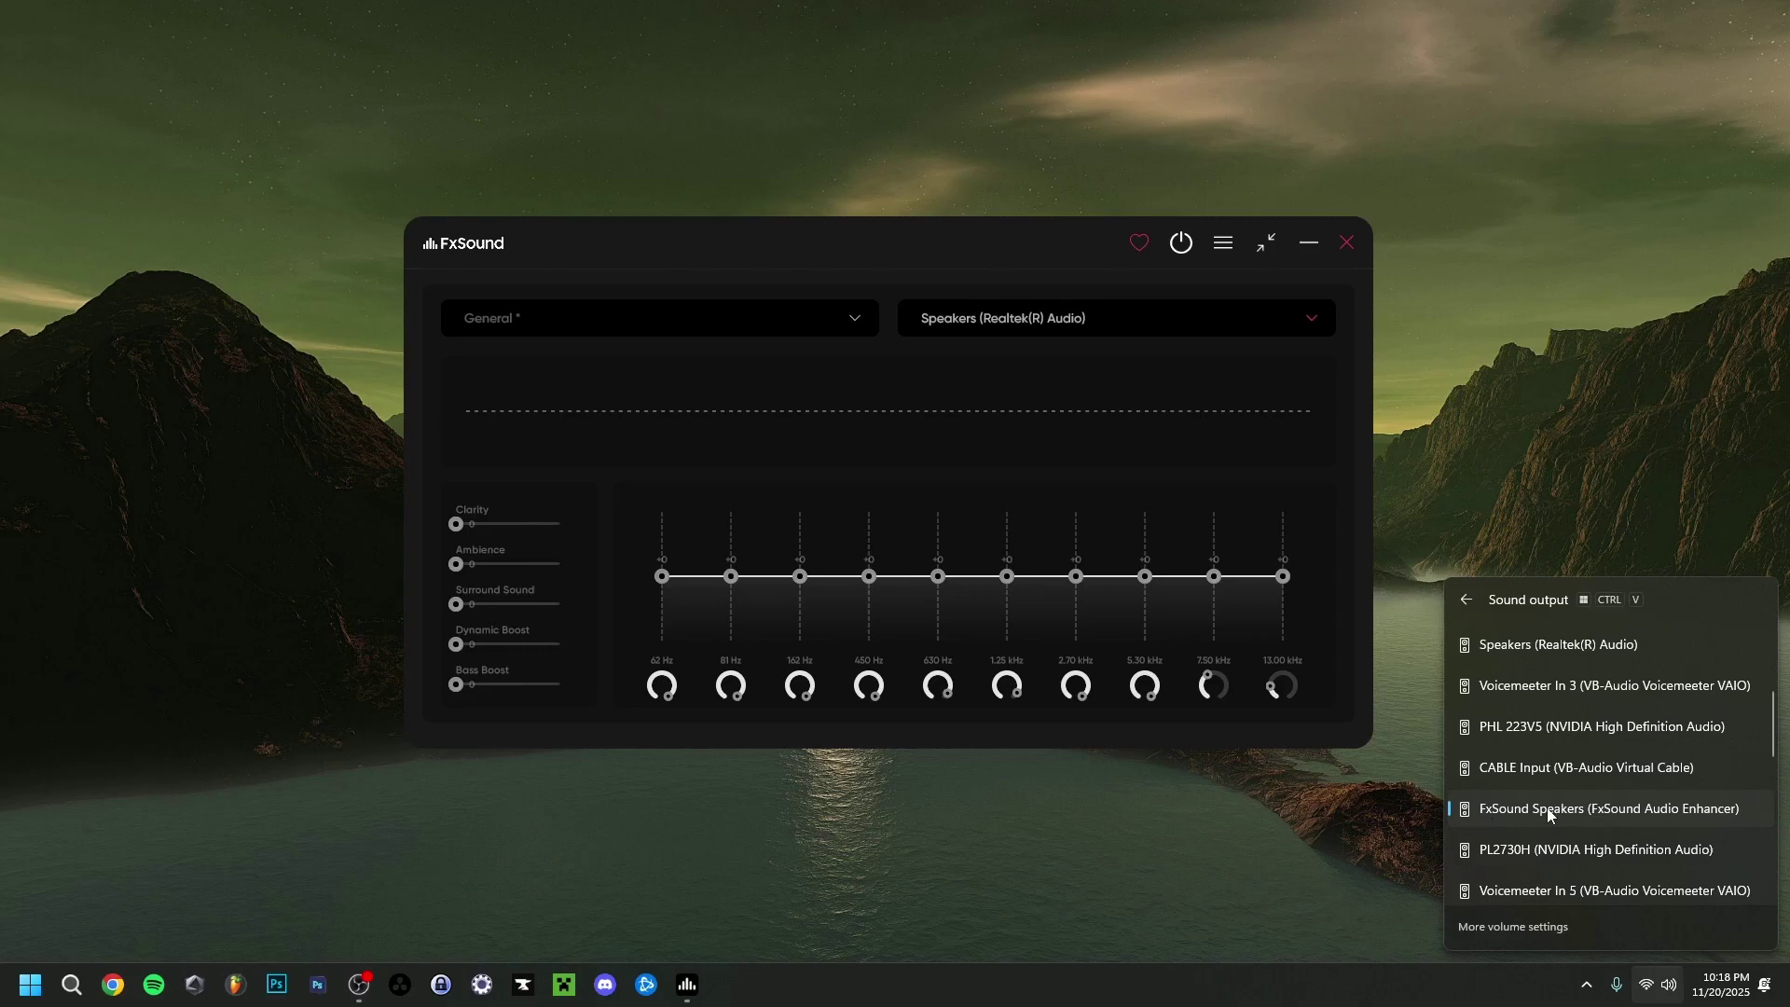
{"action": "key", "text": "Escape"}
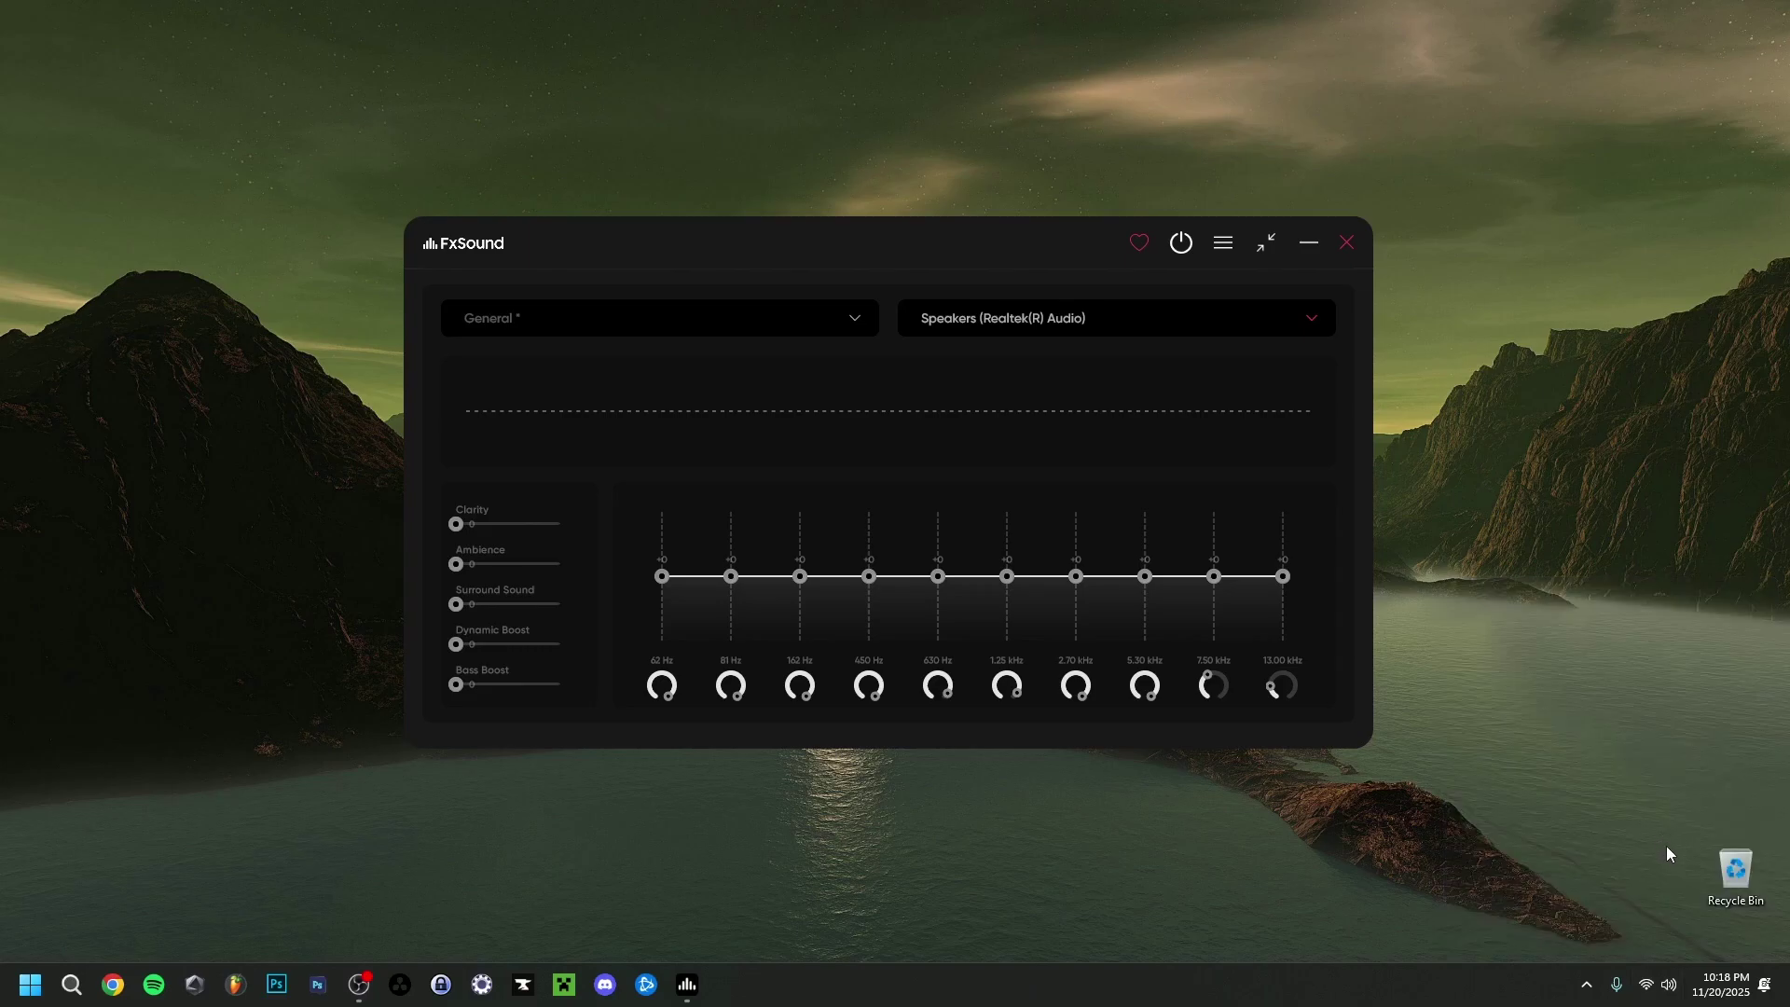
{"action": "right_click", "coordinate": [1670, 994]}
{"action": "left_click", "coordinate": [1654, 935]}
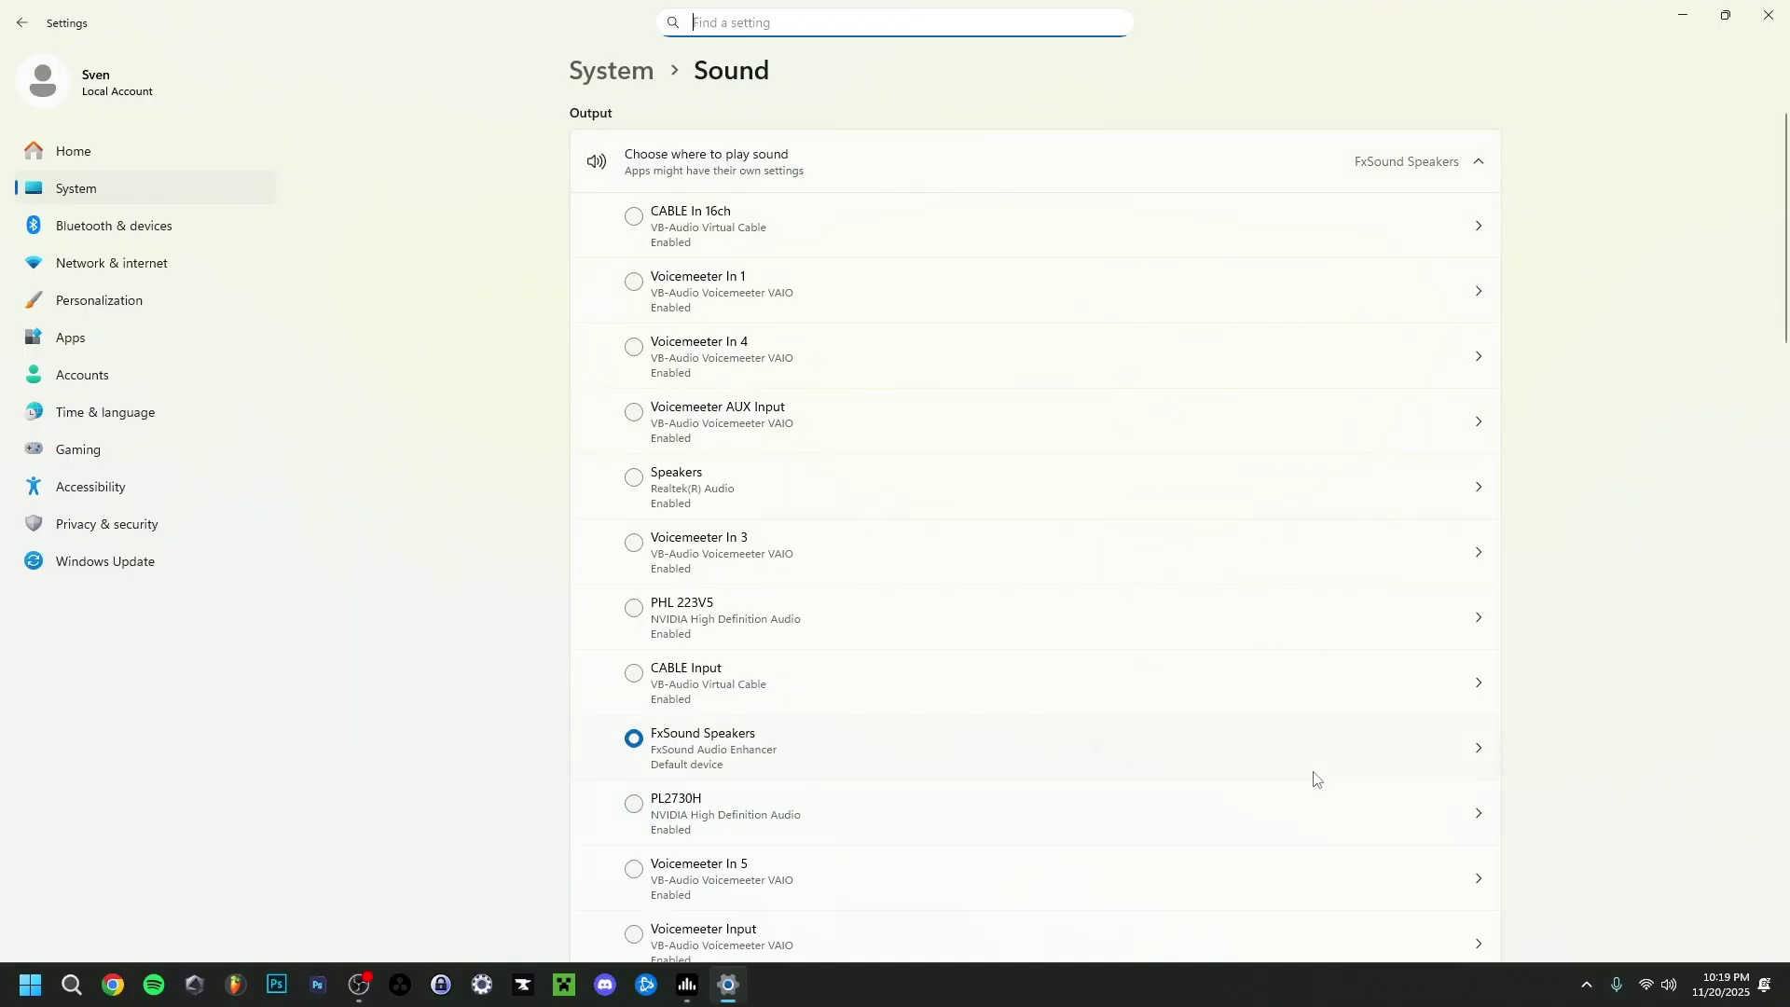
{"action": "left_click", "coordinate": [1476, 748]}
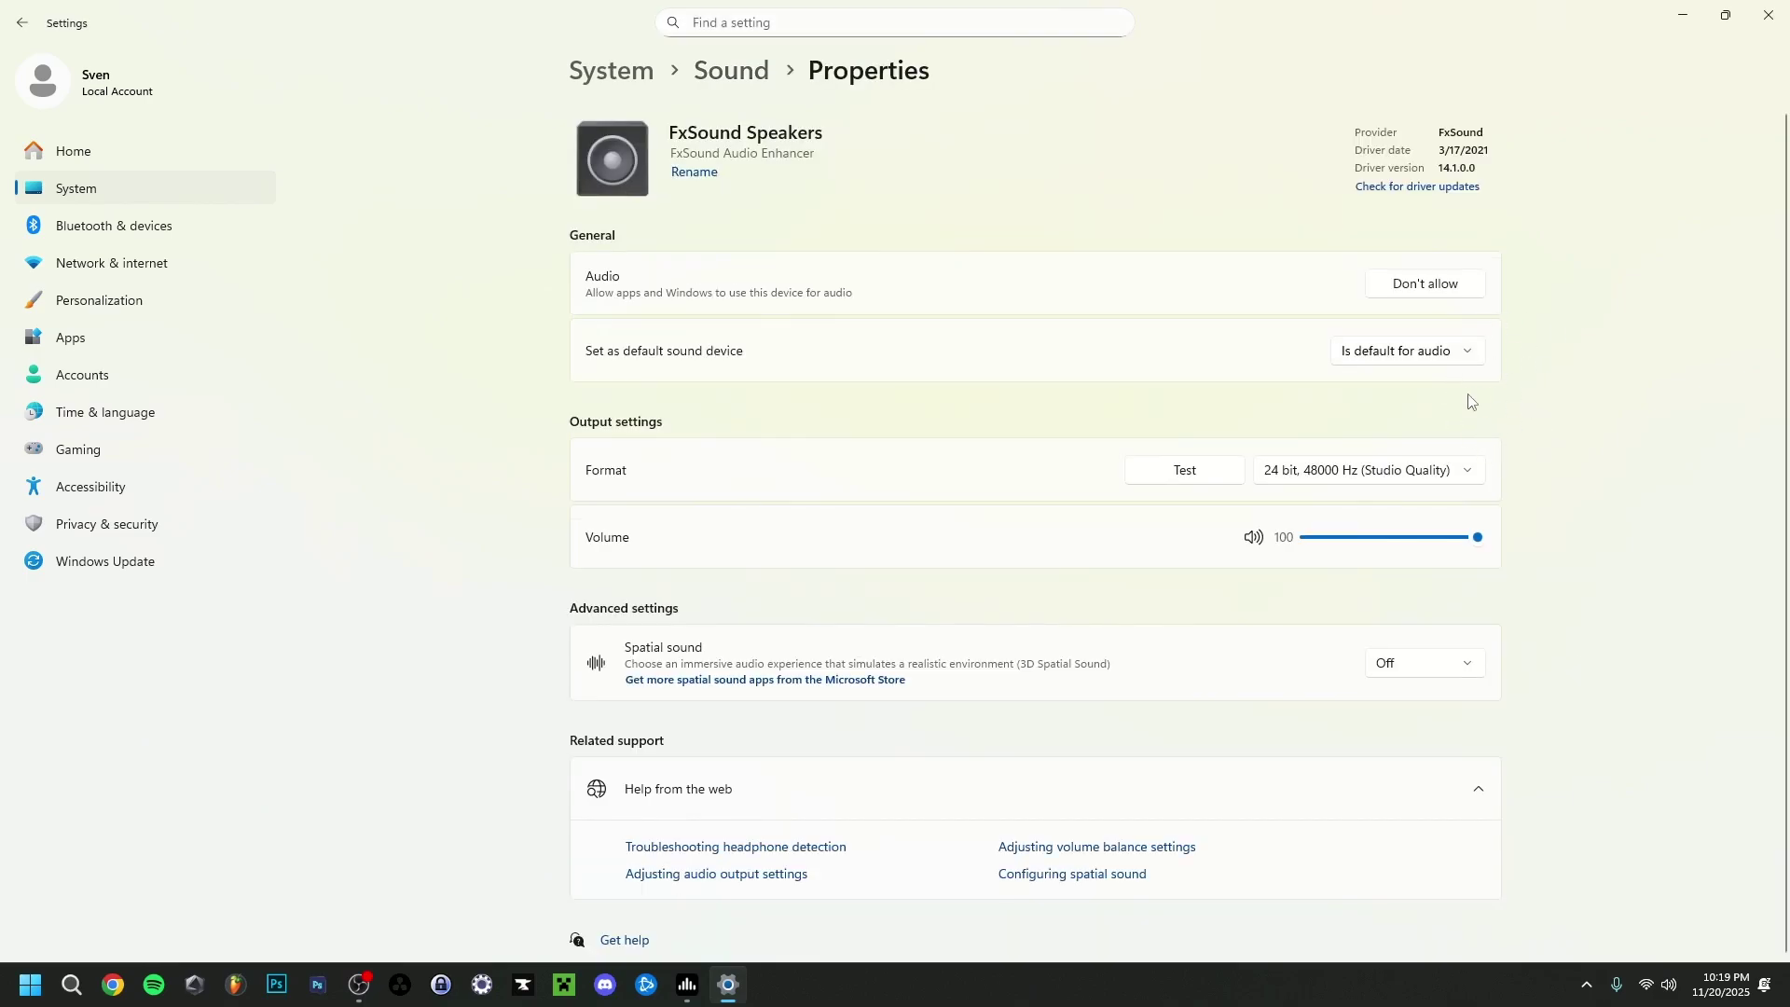
{"action": "left_click", "coordinate": [1386, 476]}
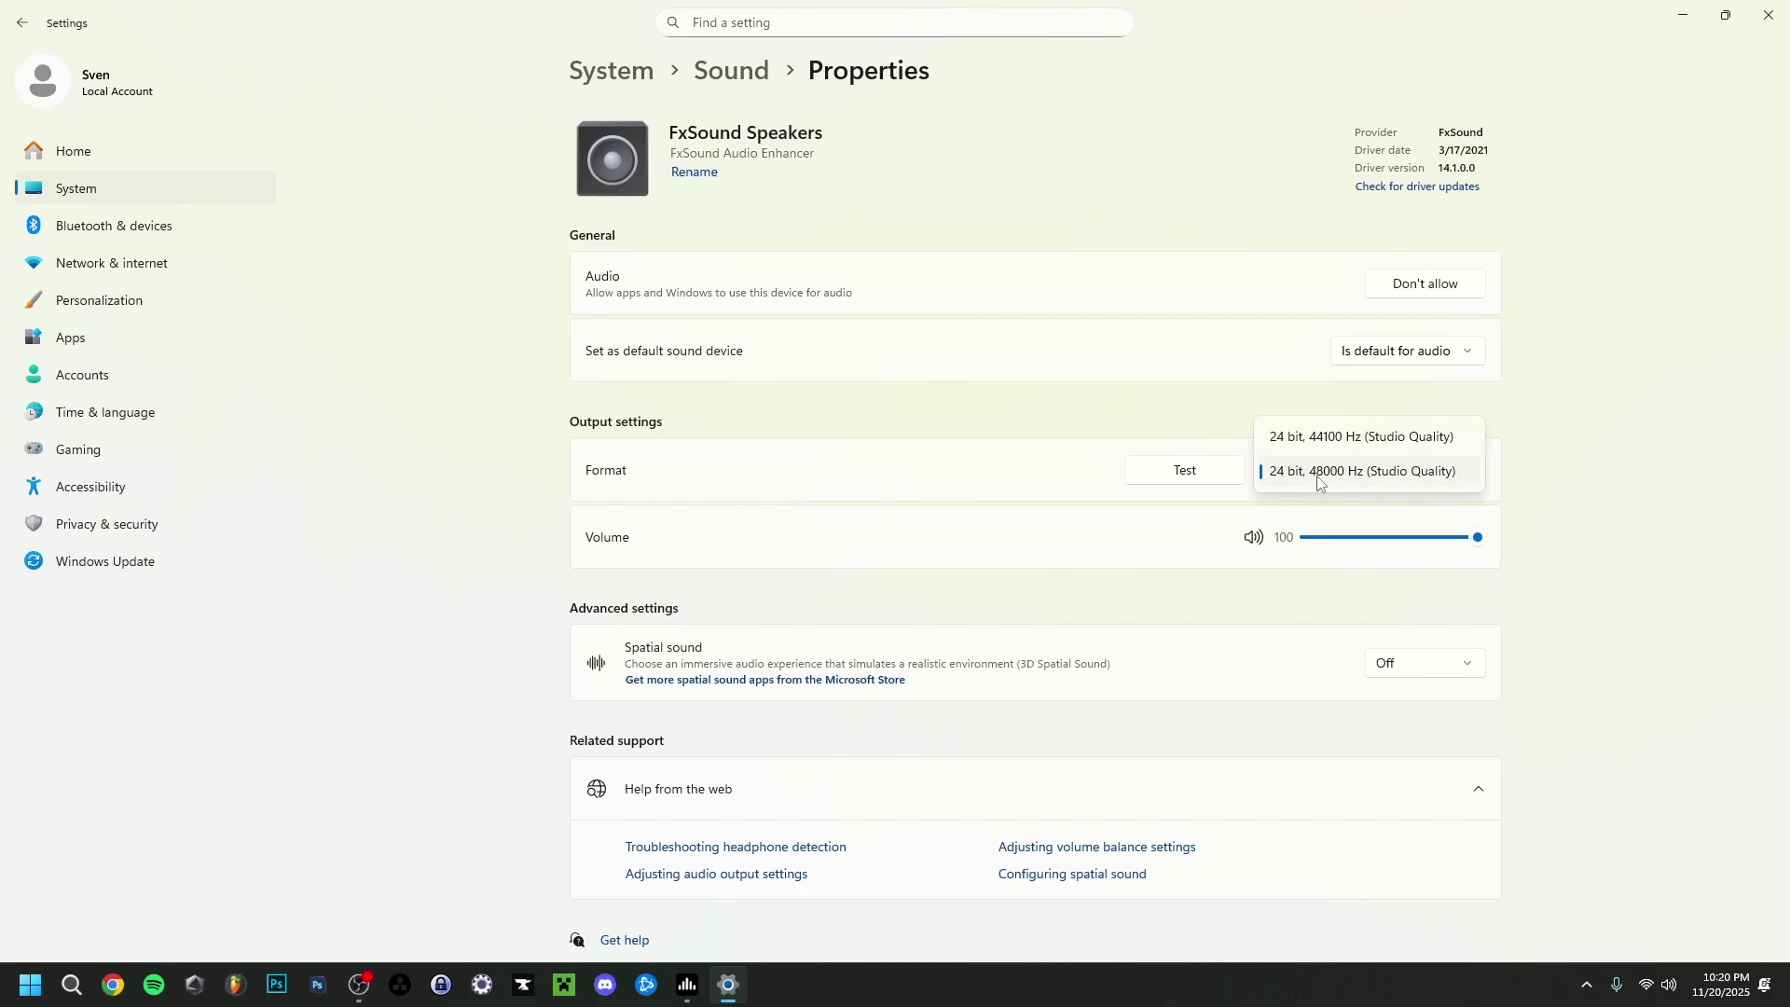
{"action": "left_click", "coordinate": [1318, 478]}
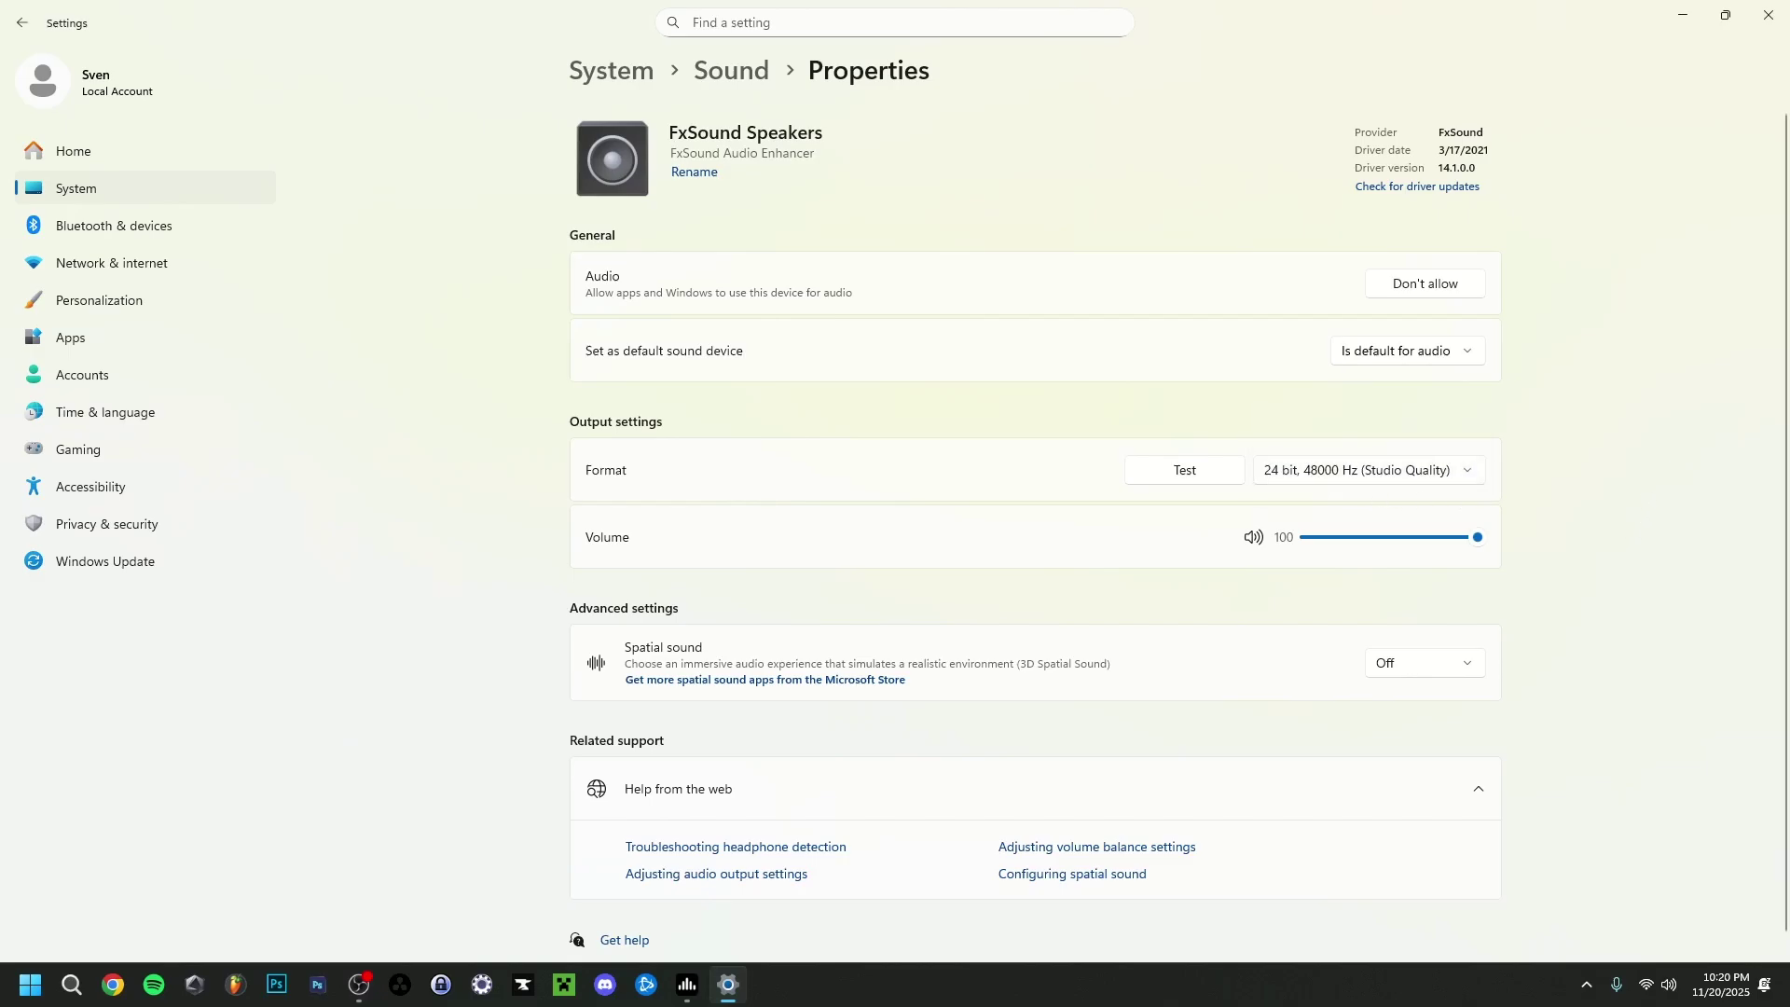
{"action": "left_click", "coordinate": [1756, 9]}
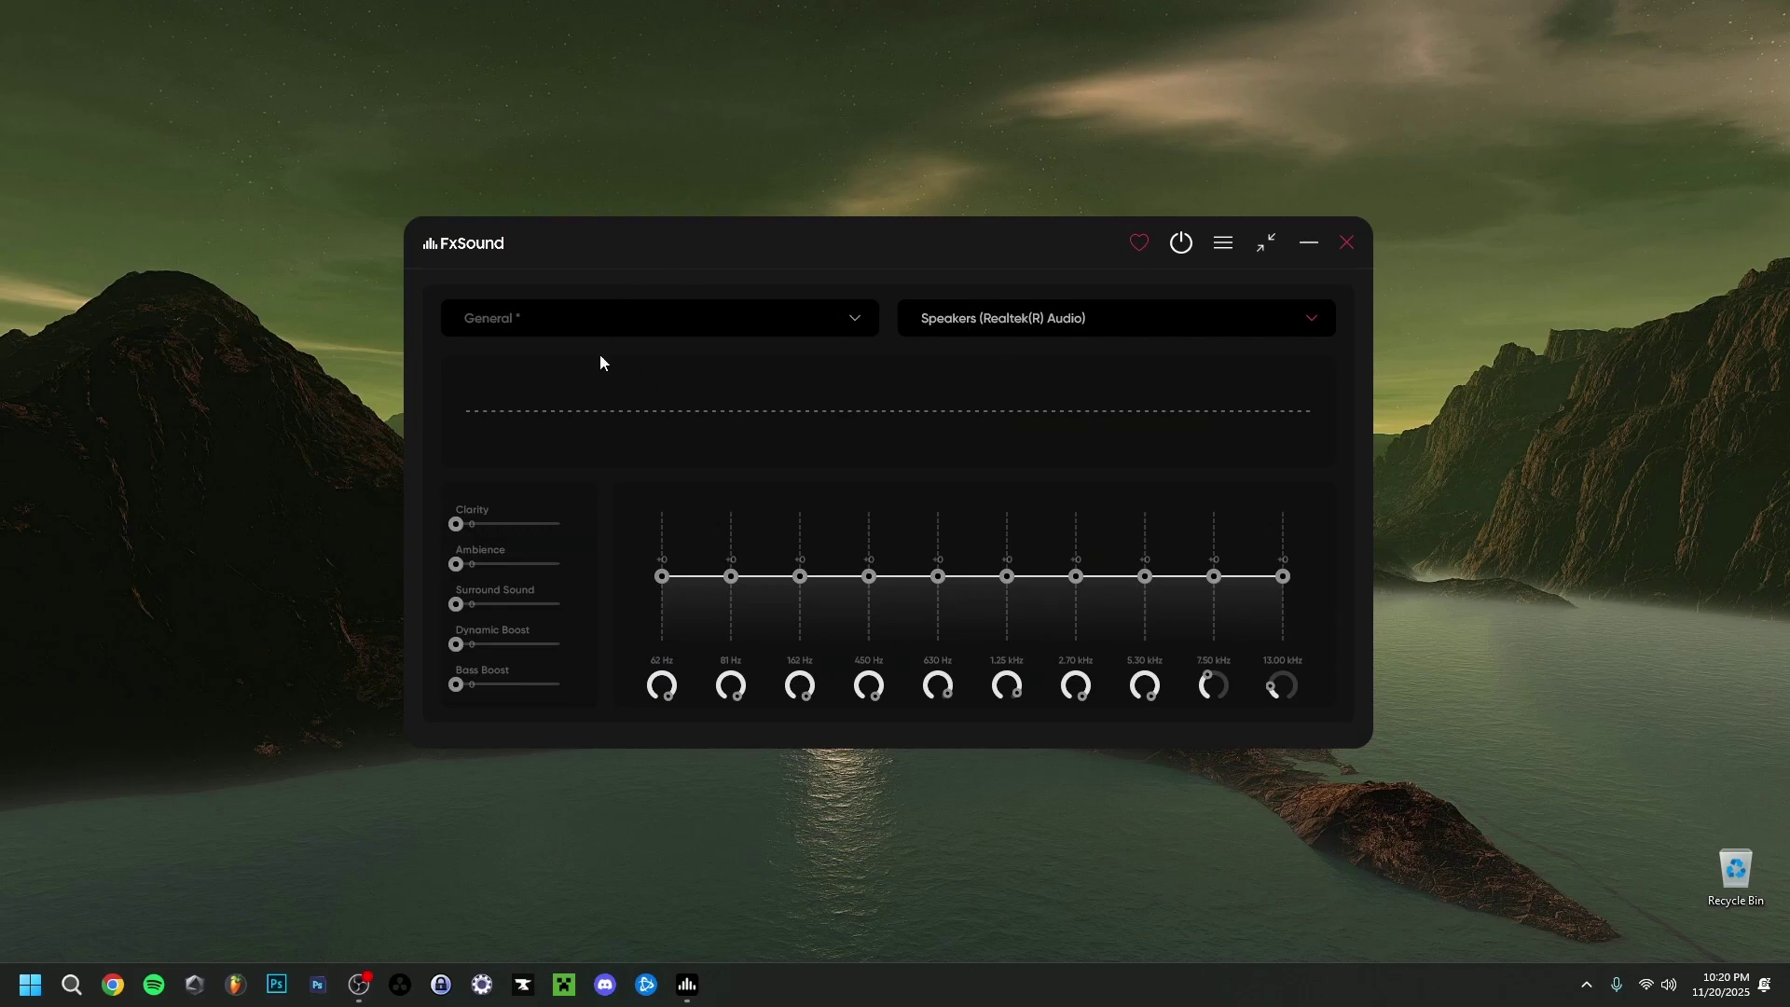
Step: Search Start for 'fxso' and open the FxSound result's file location in File Explorer
{"action": "right_click", "coordinate": [686, 987]}
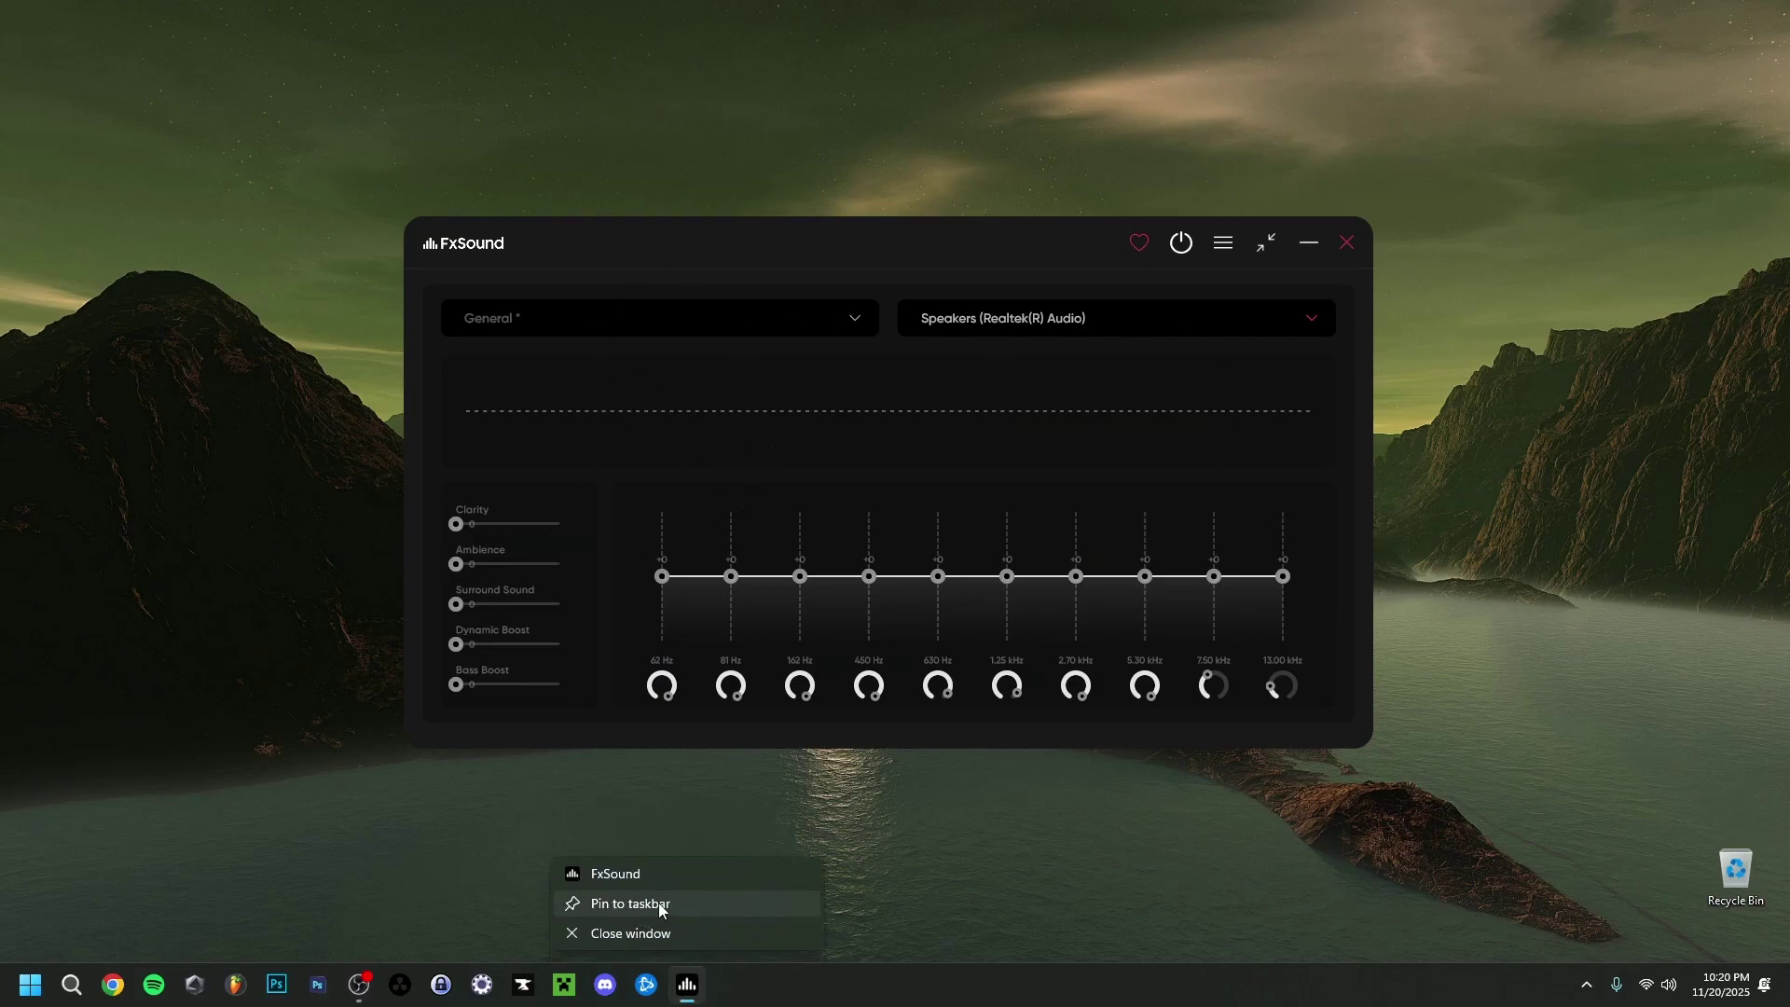
{"action": "left_click", "coordinate": [475, 897]}
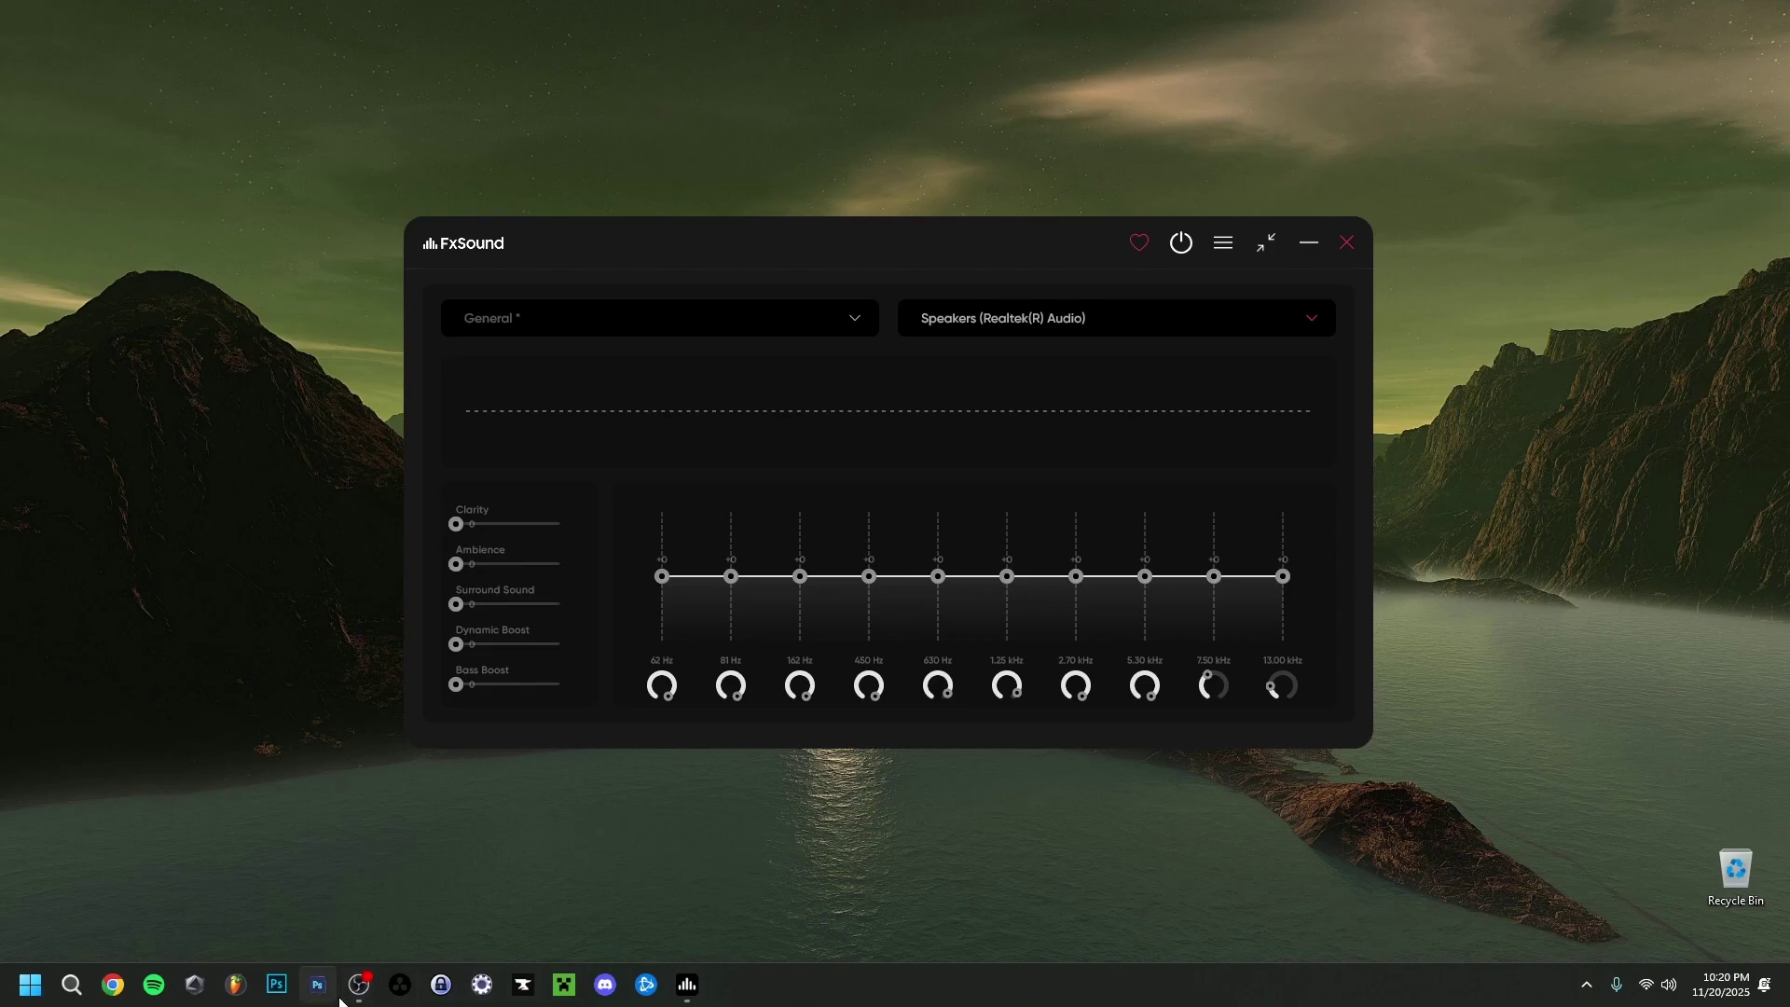
{"action": "left_click", "coordinate": [30, 984]}
{"action": "type", "text": "fxso"}
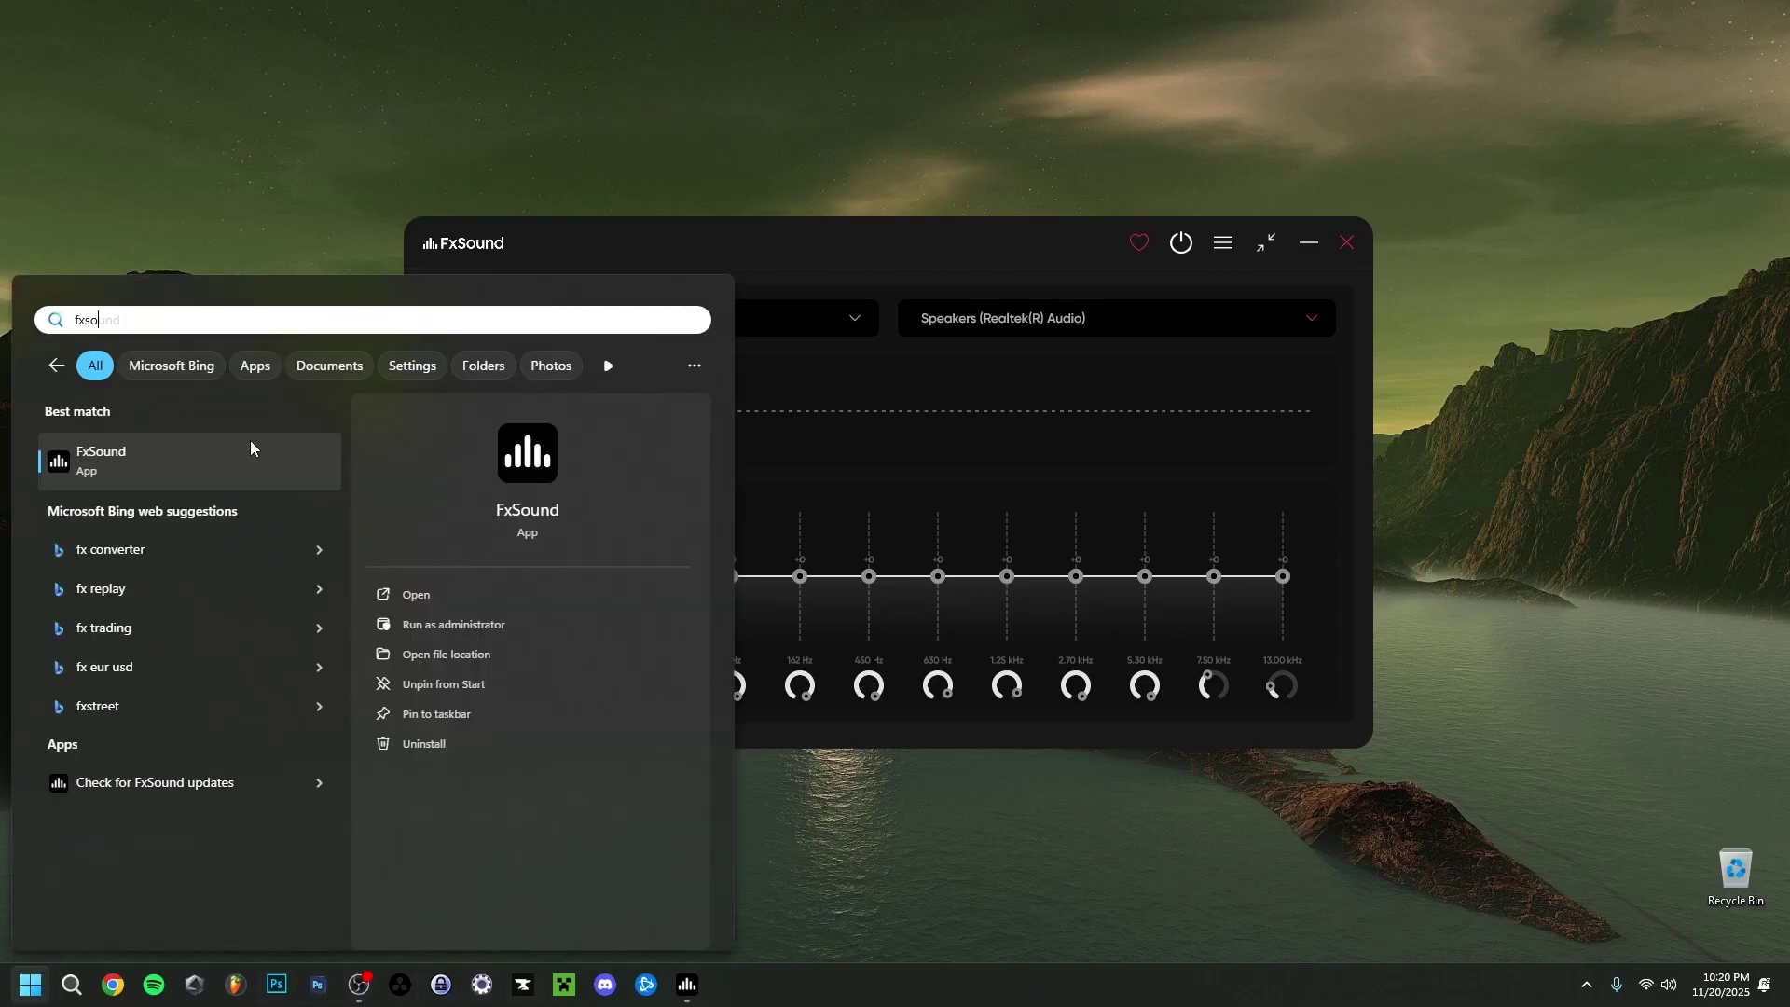
{"action": "right_click", "coordinate": [159, 468]}
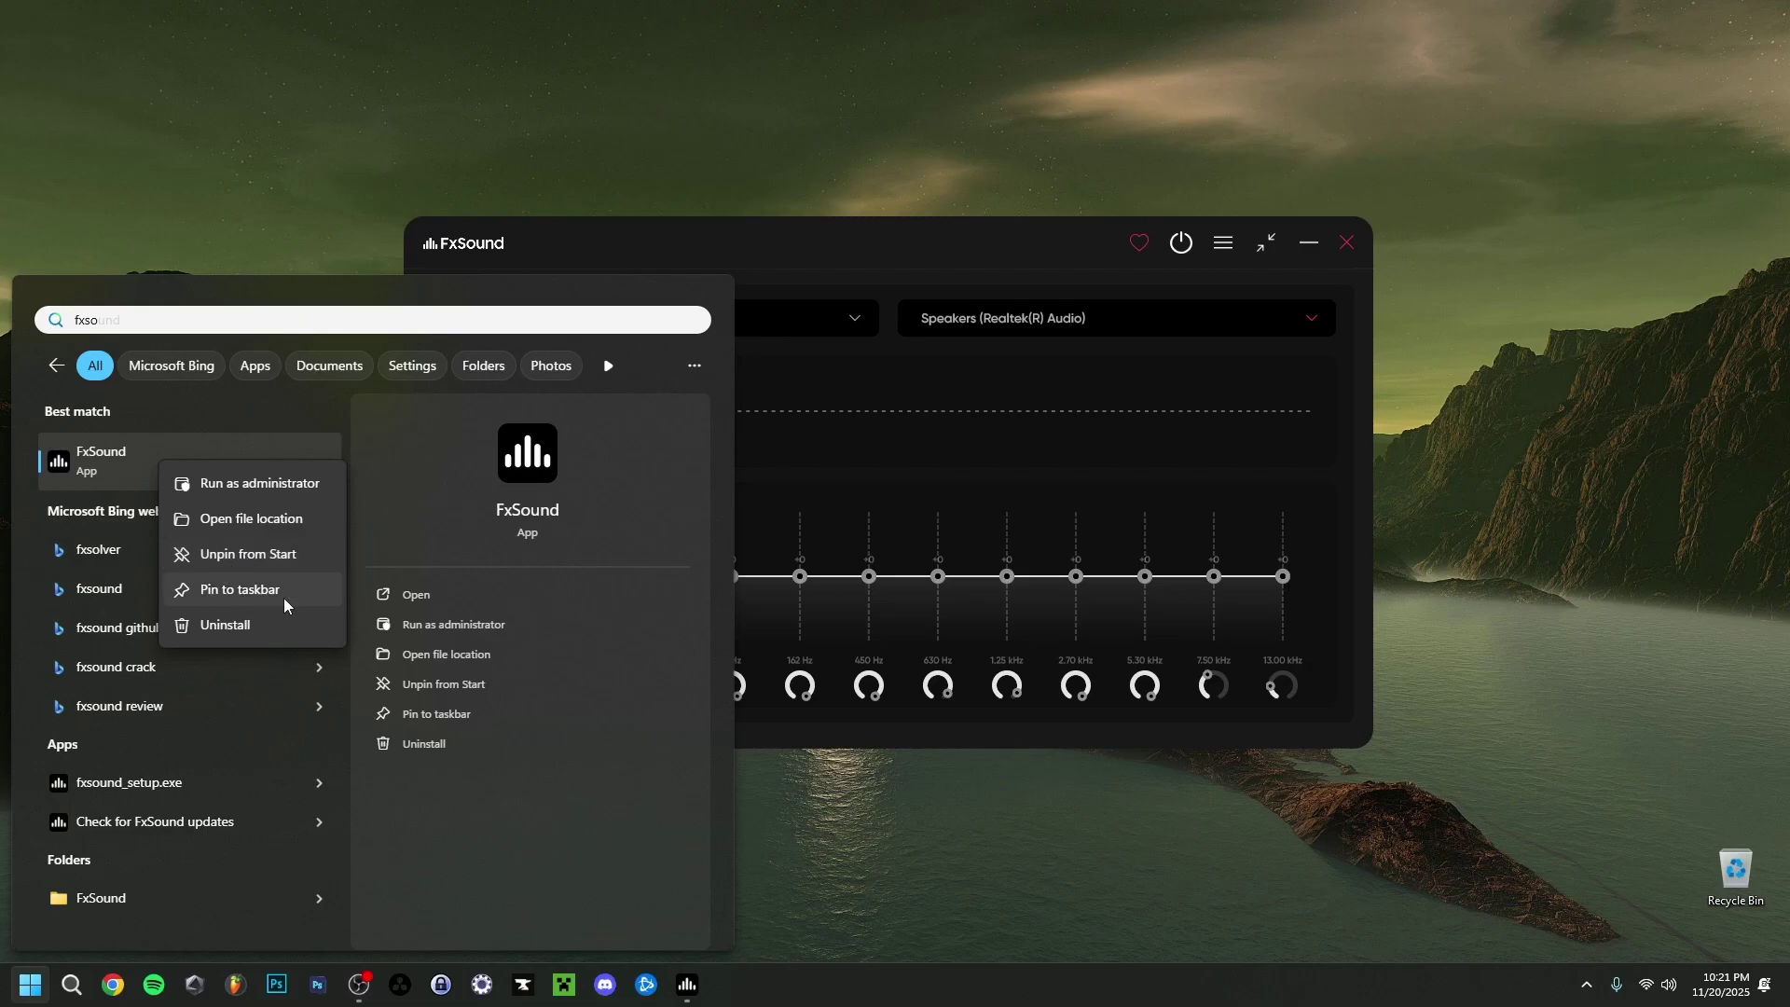
{"action": "left_click", "coordinate": [254, 523]}
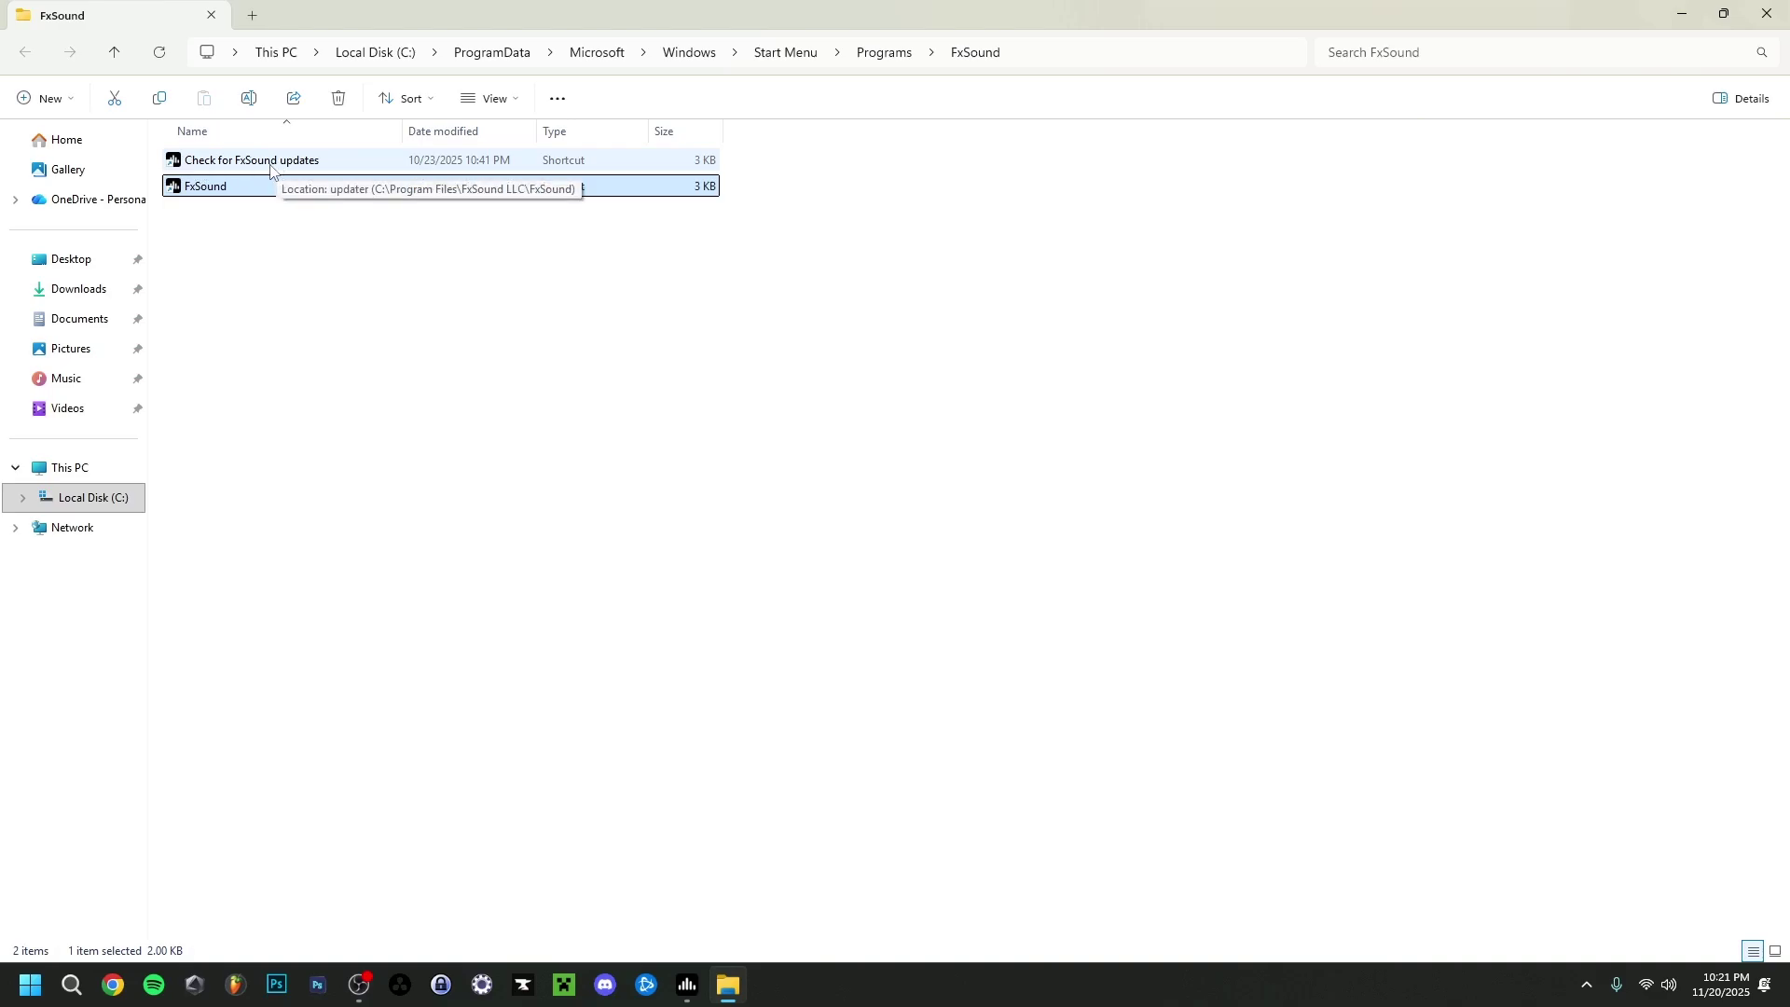
Step: Send the FxSound shortcut to the desktop with Send to > Desktop (create shortcut), then close Explorer
{"action": "right_click", "coordinate": [251, 194]}
{"action": "left_click", "coordinate": [376, 619]}
{"action": "mouse_move", "coordinate": [392, 512]}
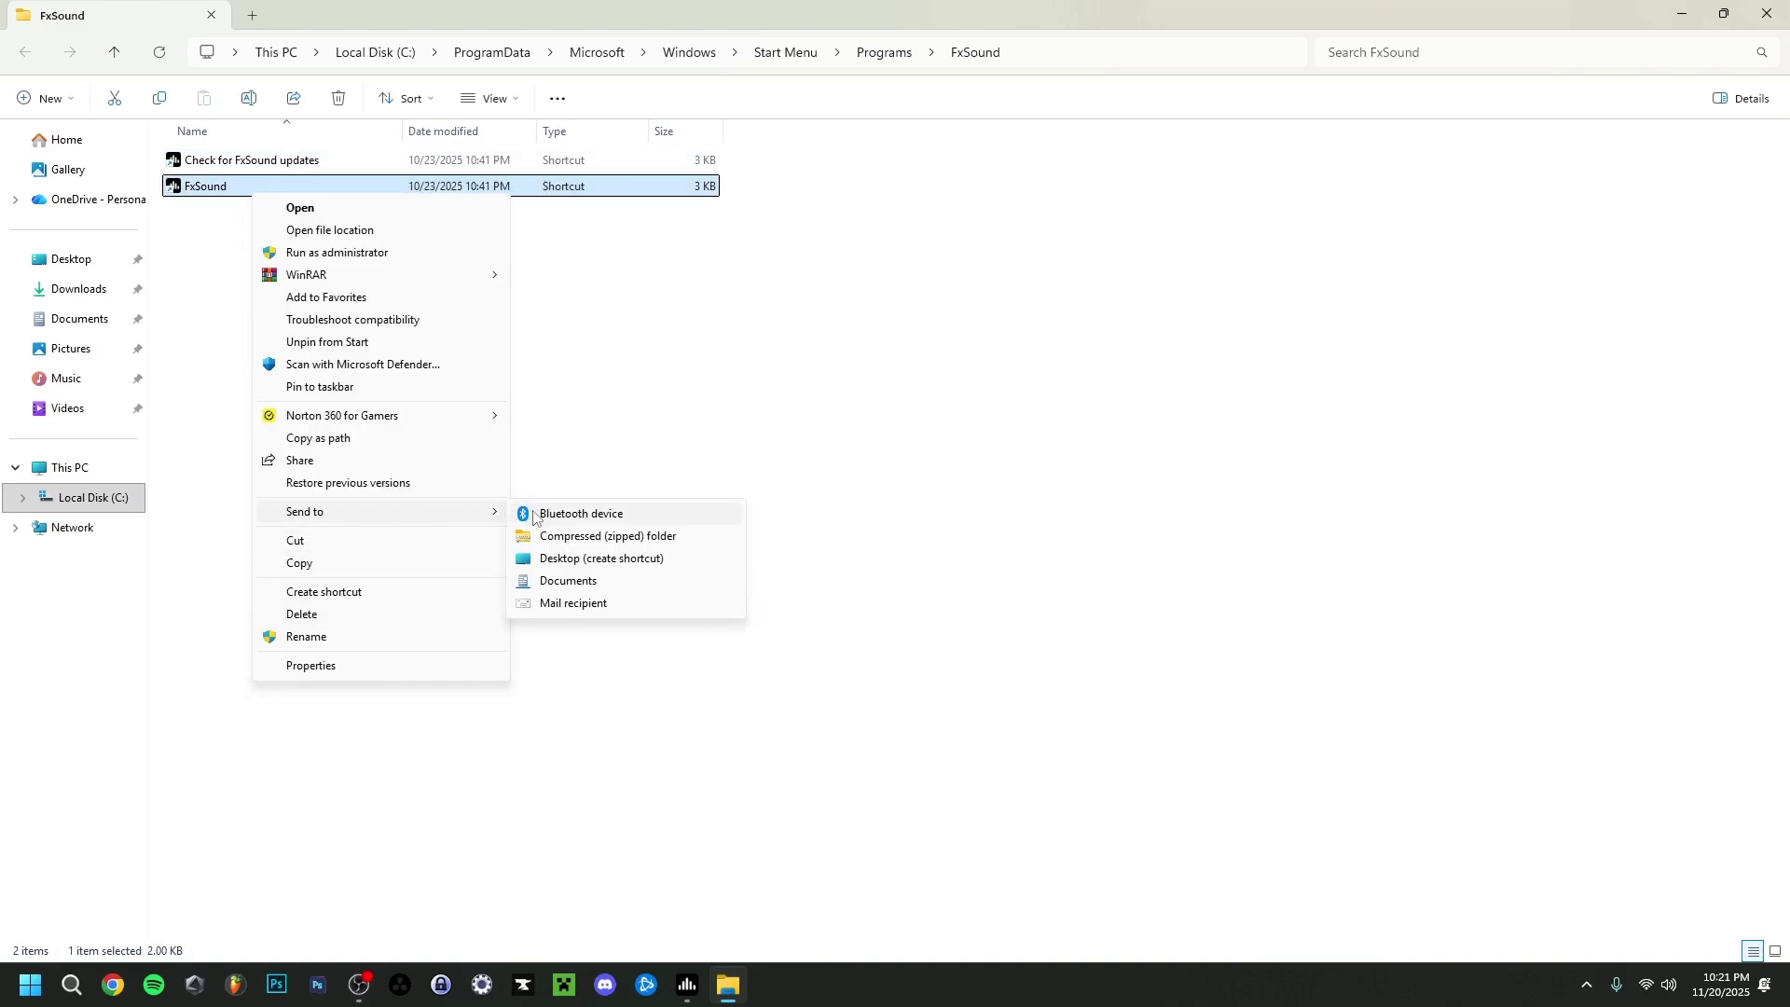
{"action": "left_click", "coordinate": [599, 562]}
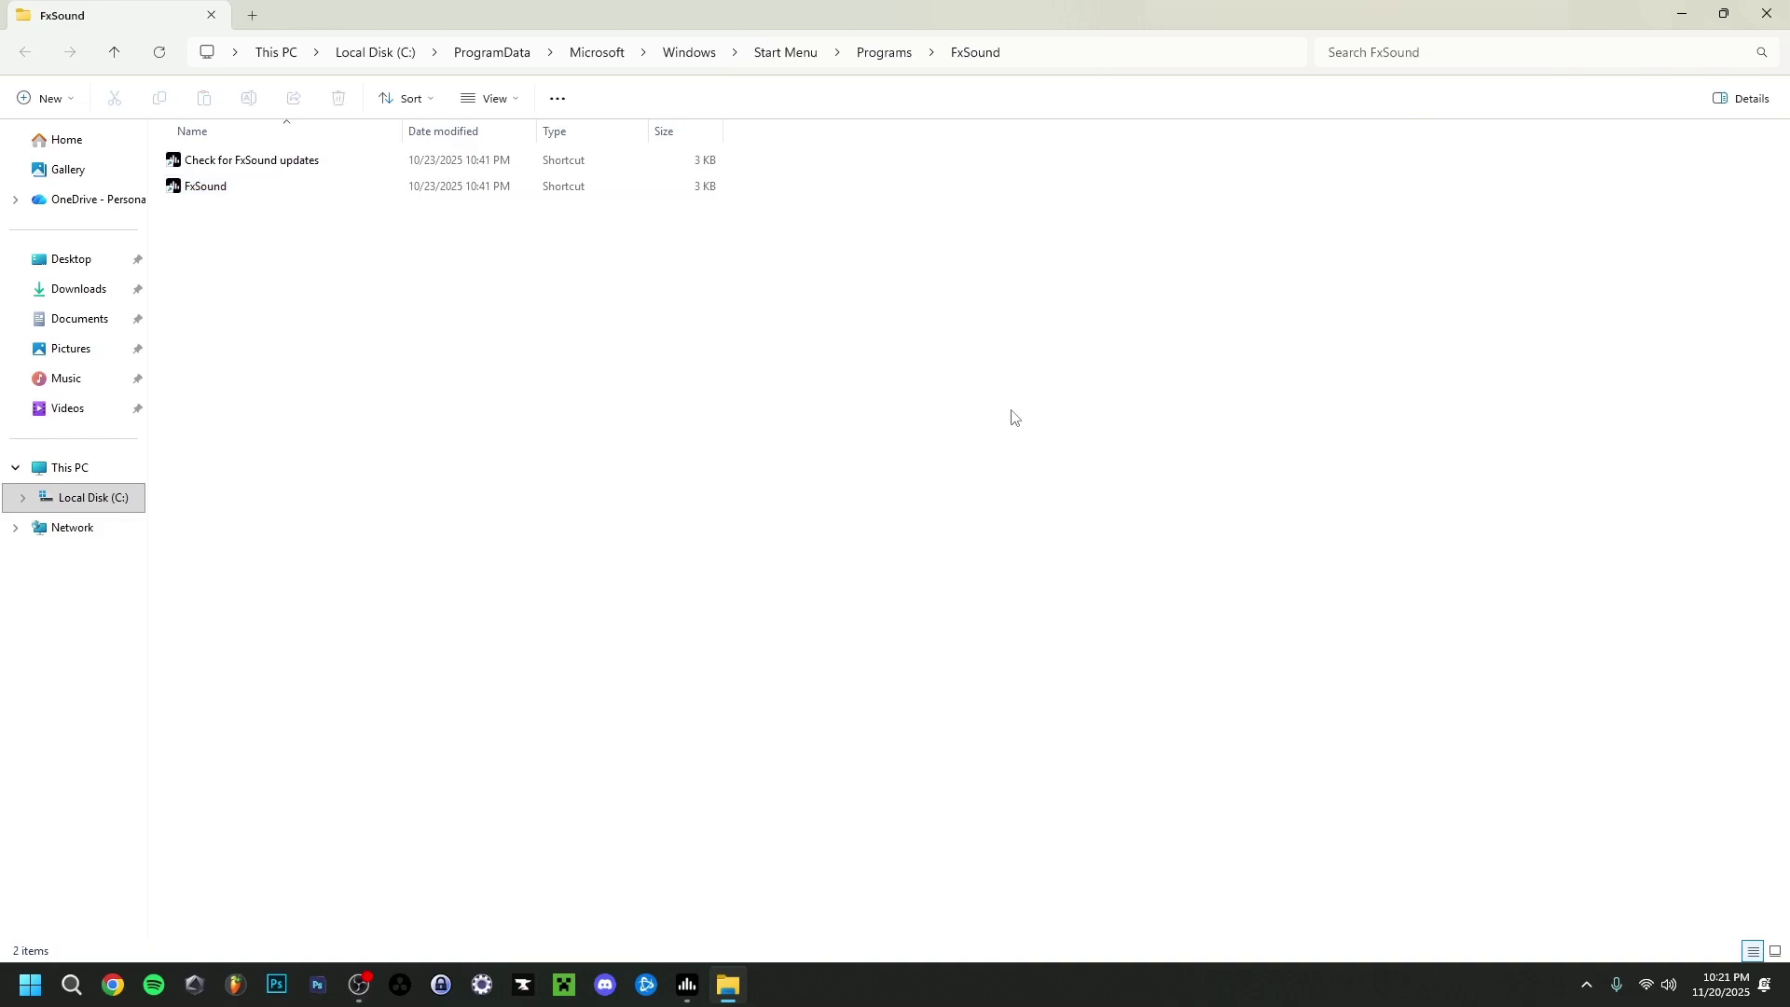
{"action": "key", "text": "alt+F4"}
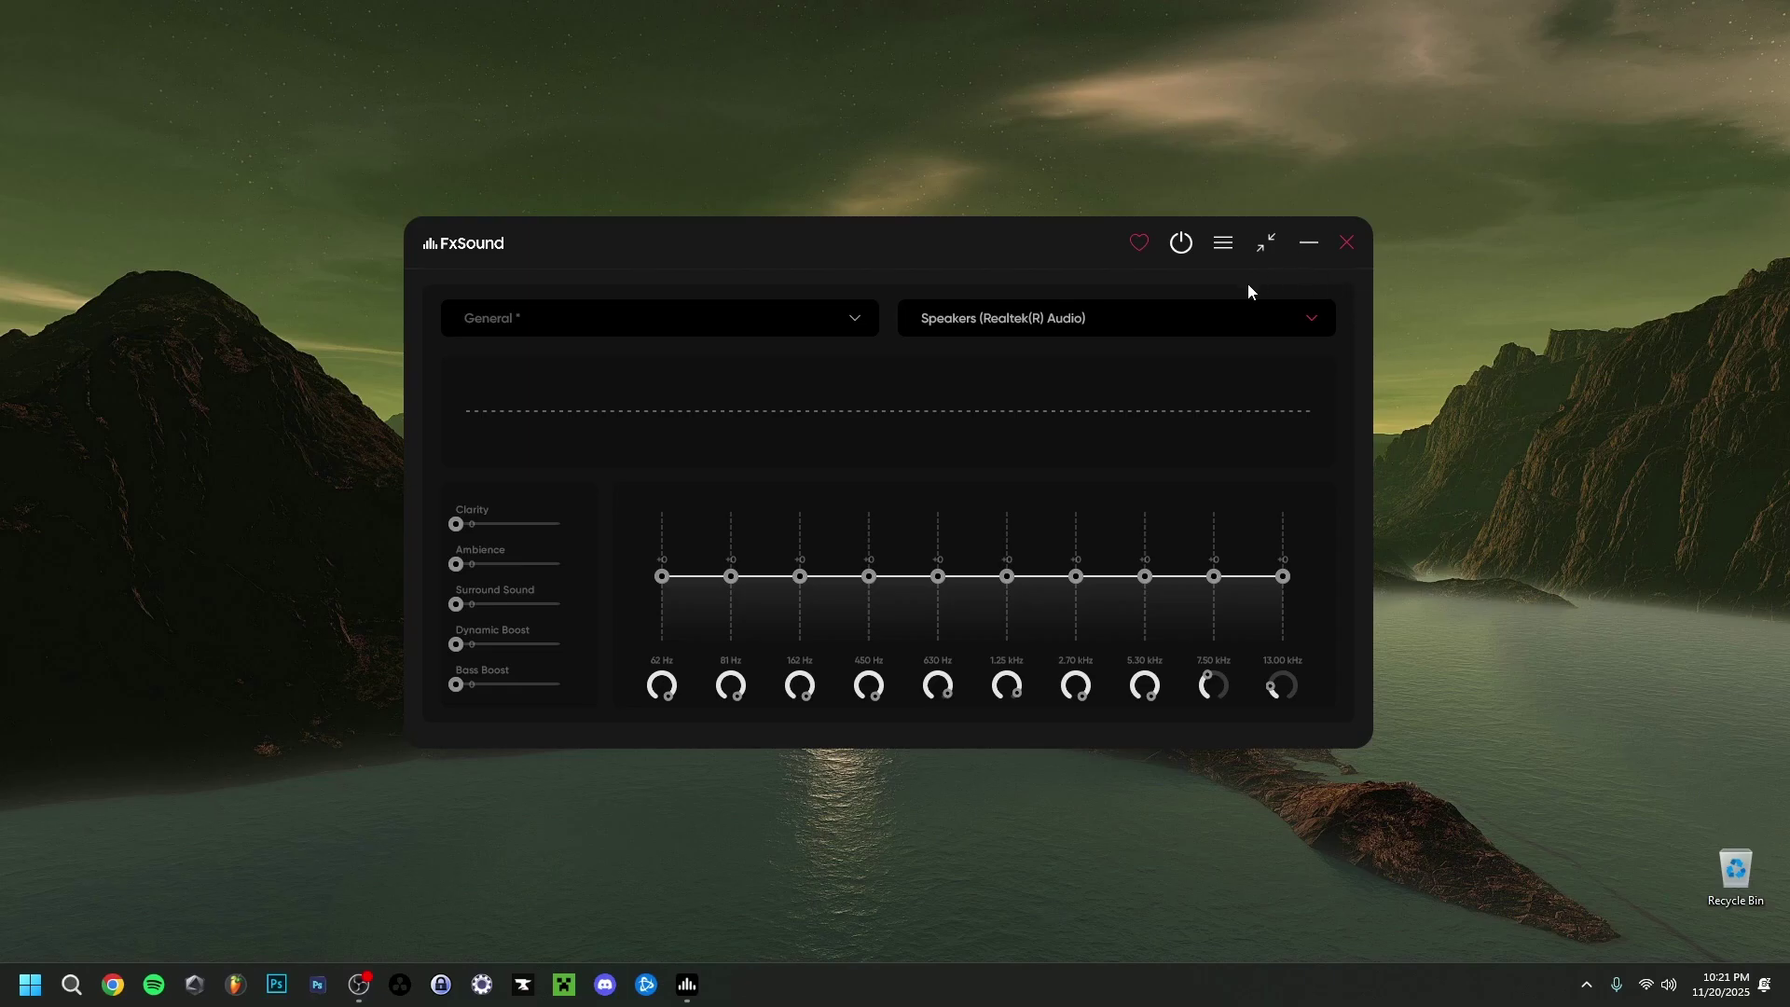
{"action": "left_click", "coordinate": [1586, 985]}
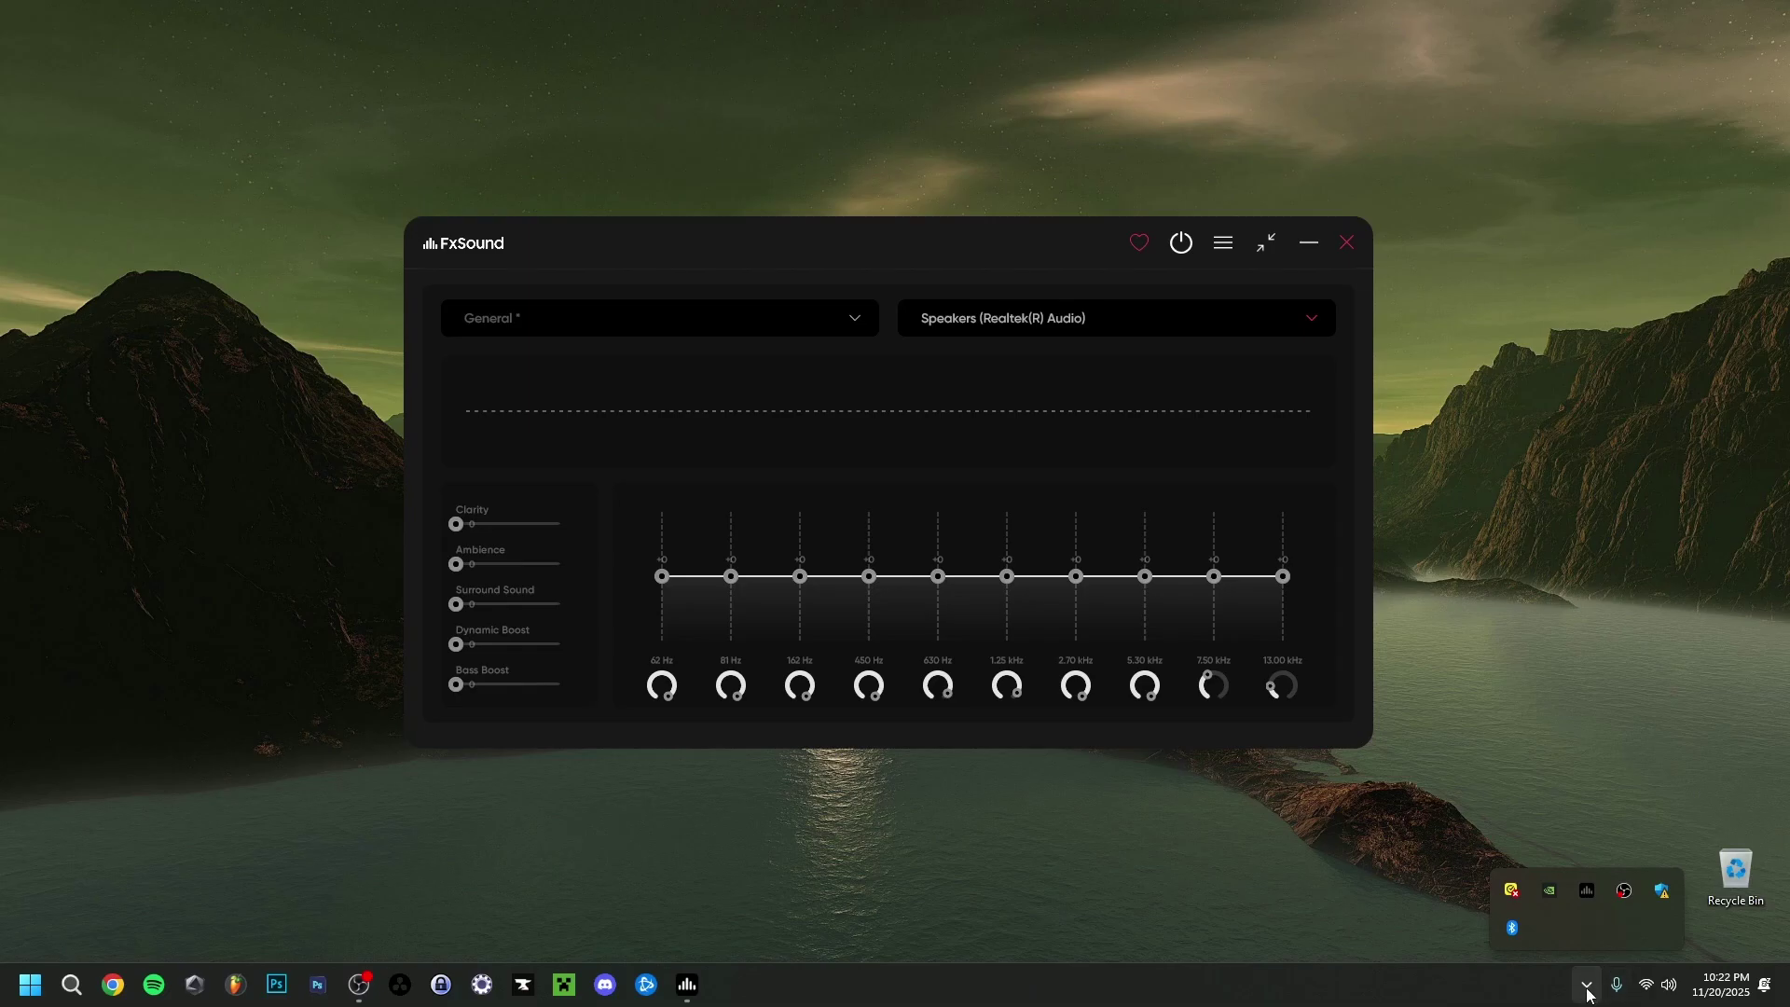
{"action": "right_click", "coordinate": [1585, 892]}
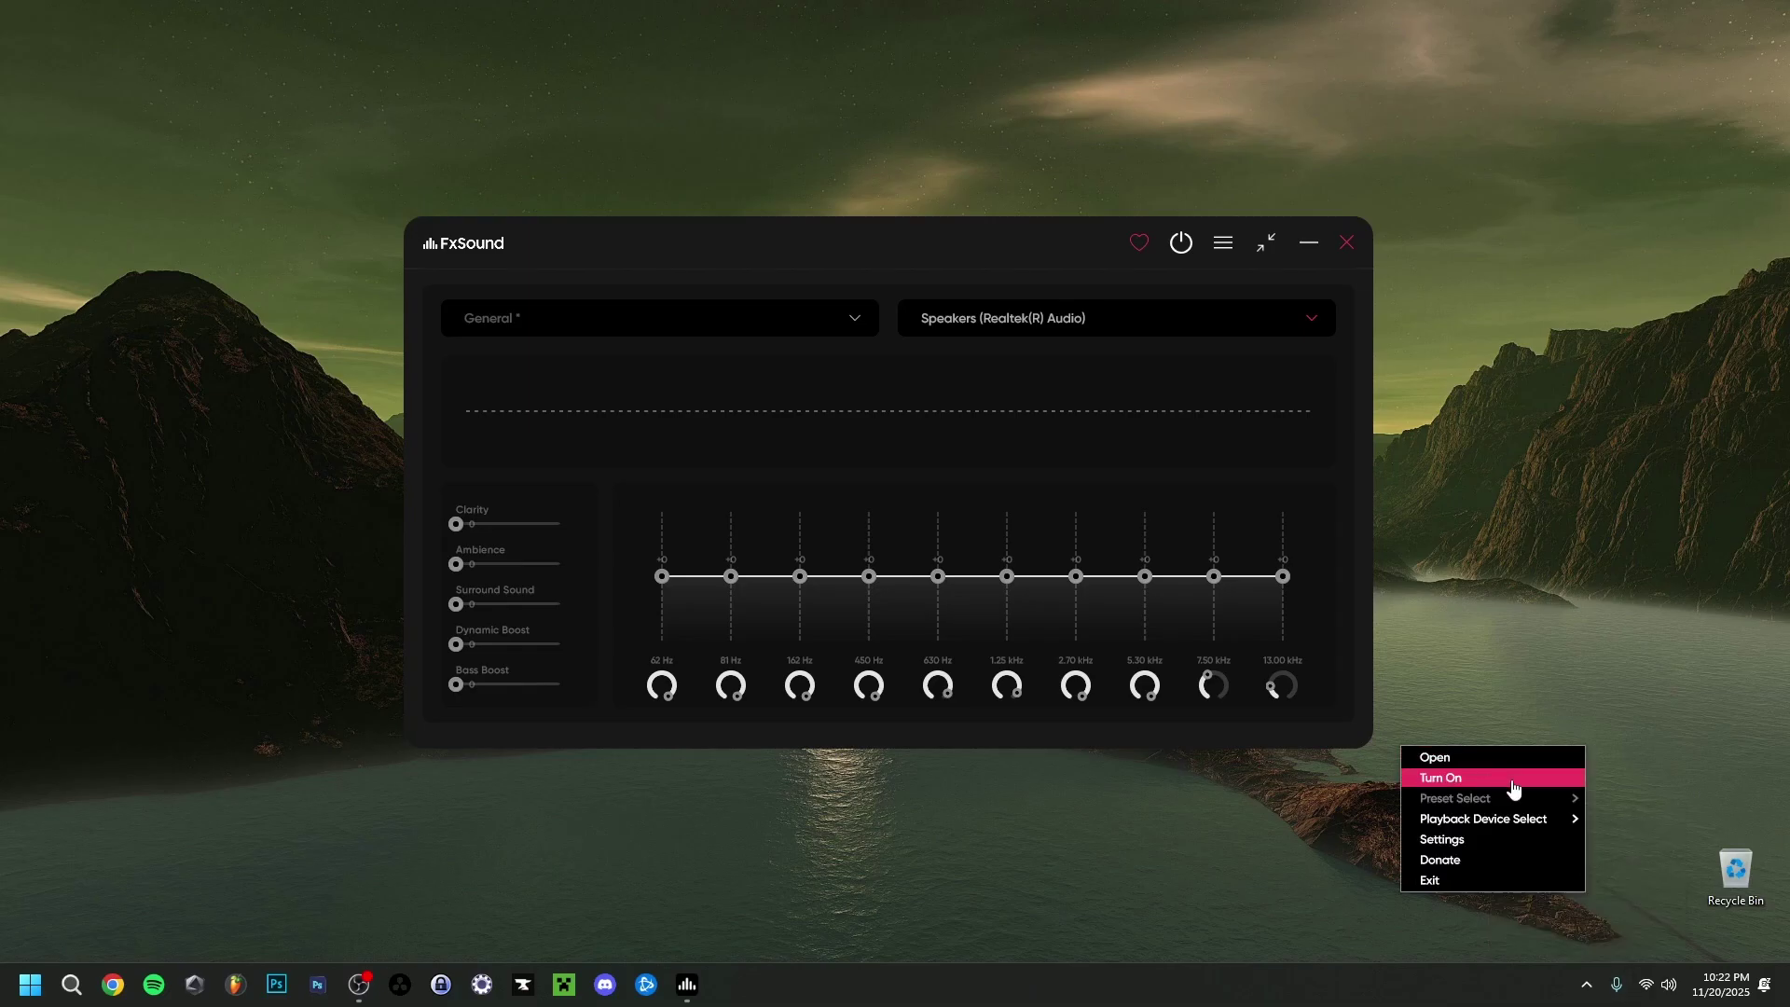
{"action": "left_click", "coordinate": [1464, 881]}
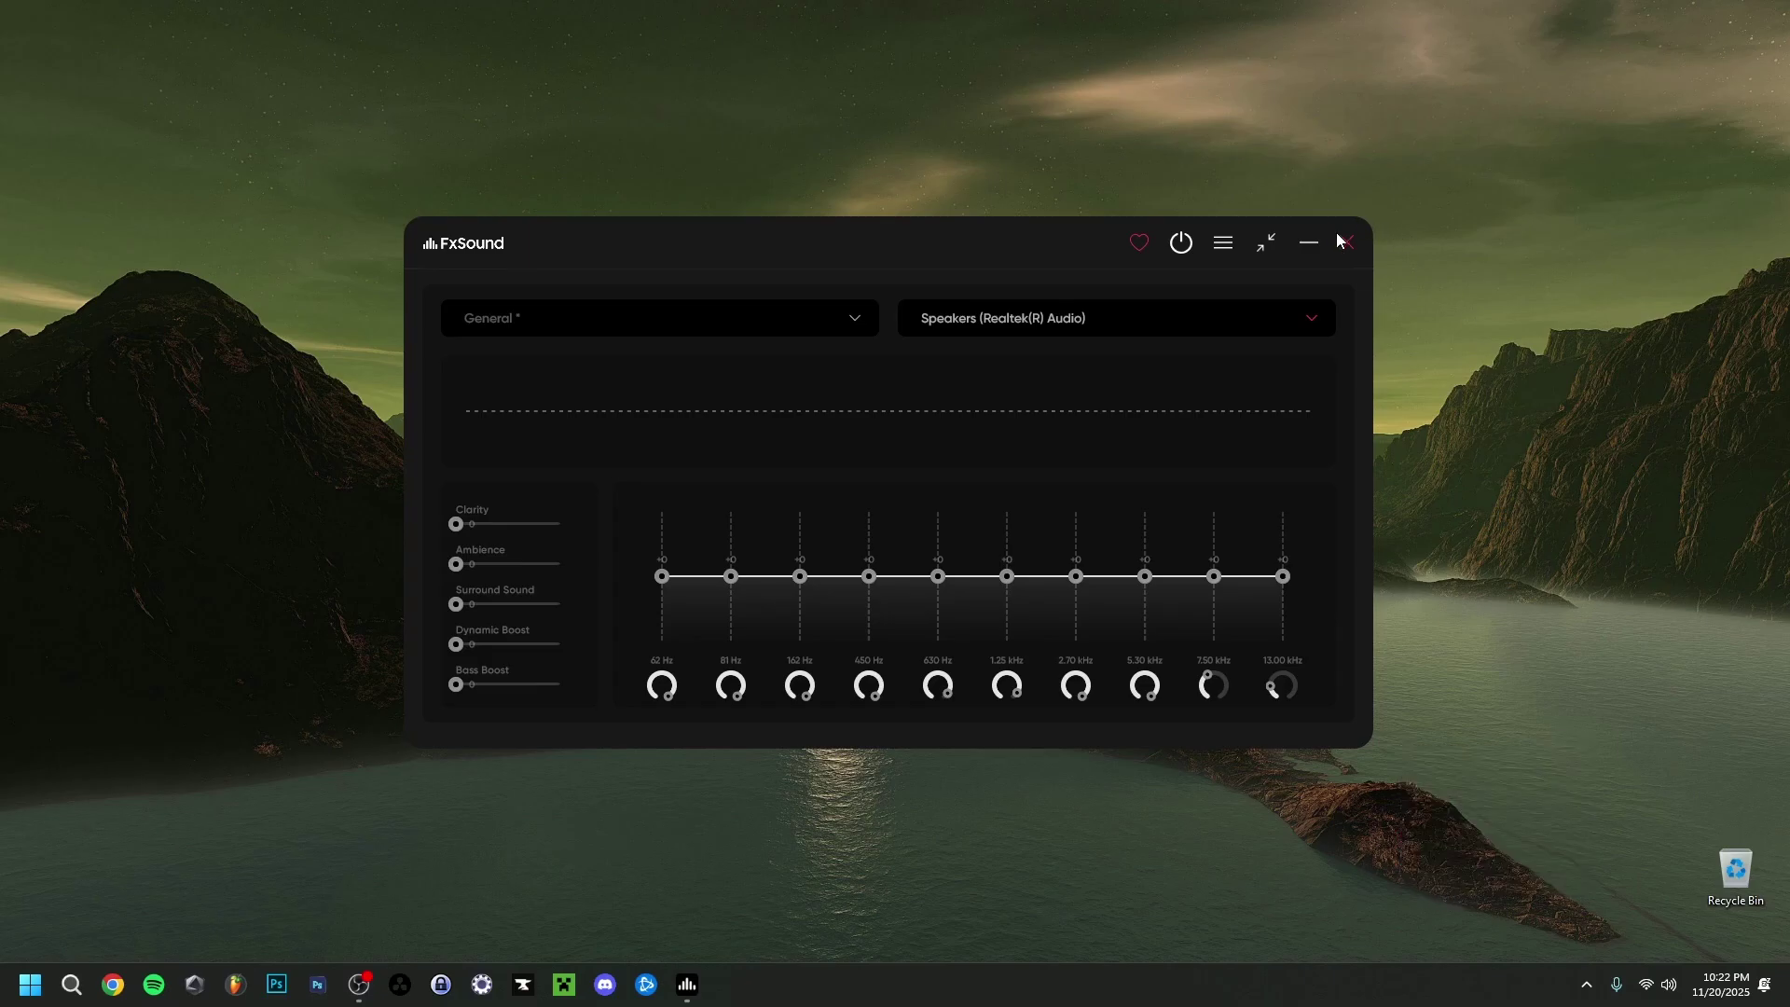
{"action": "left_click", "coordinate": [1585, 985]}
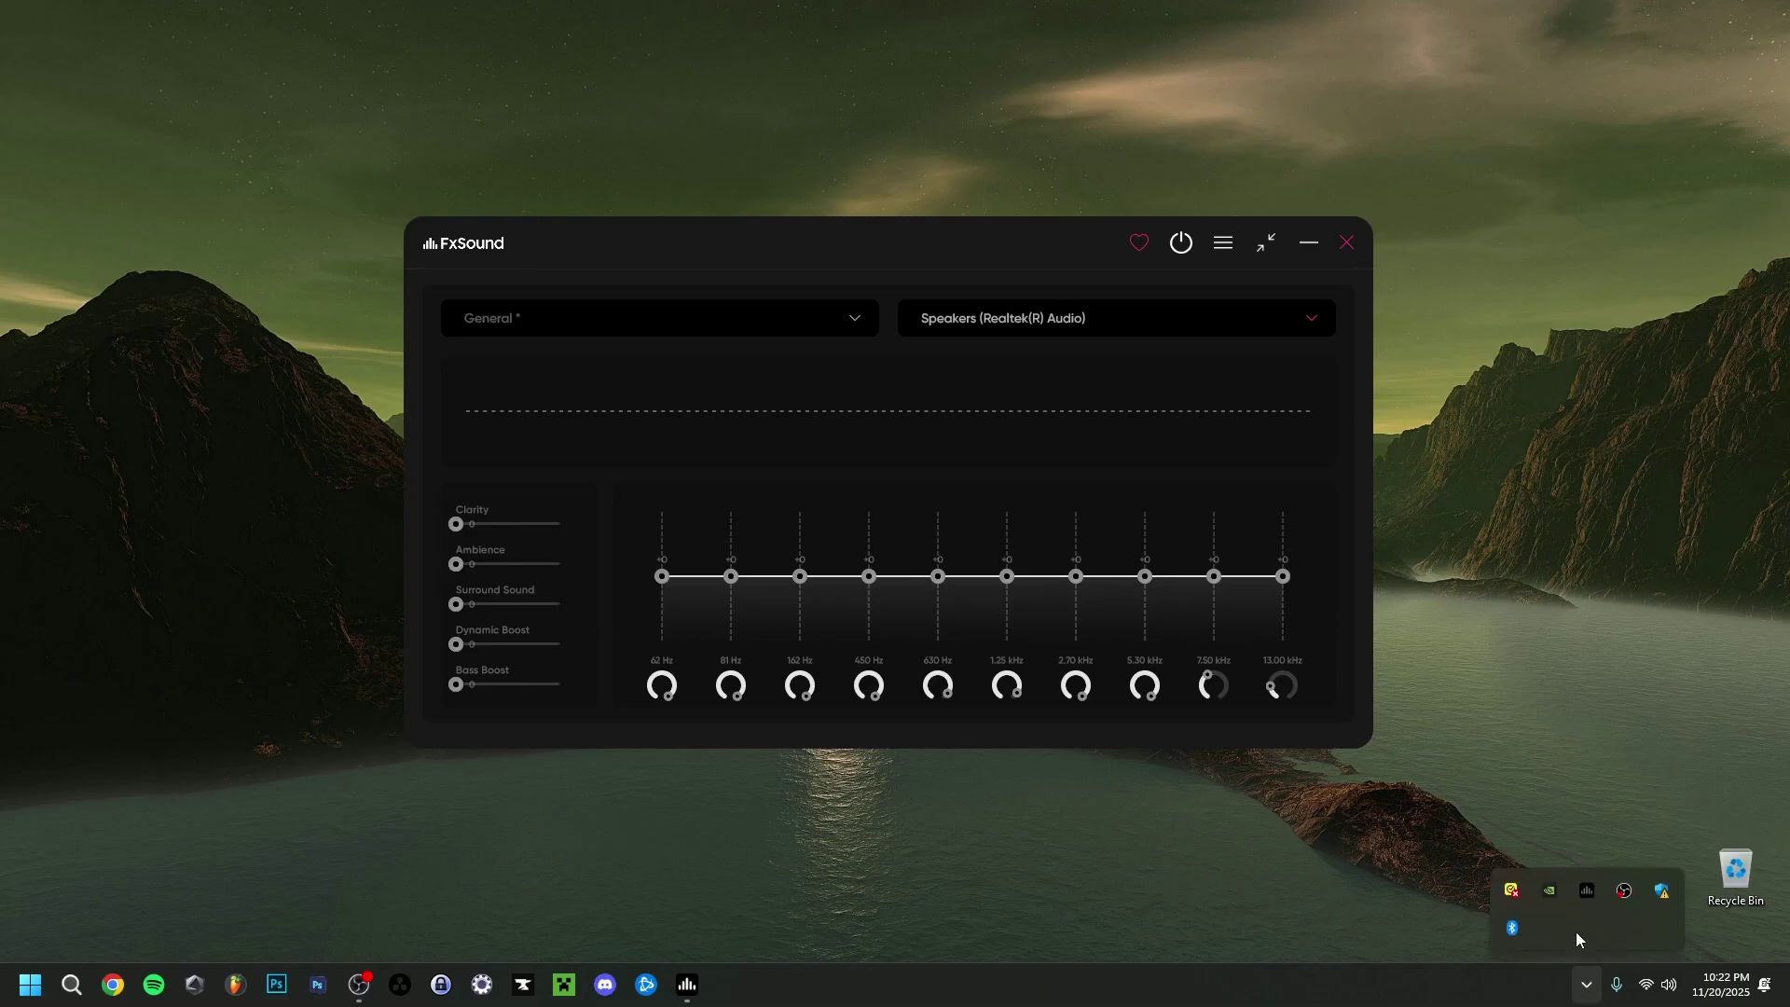
{"action": "right_click", "coordinate": [1585, 891]}
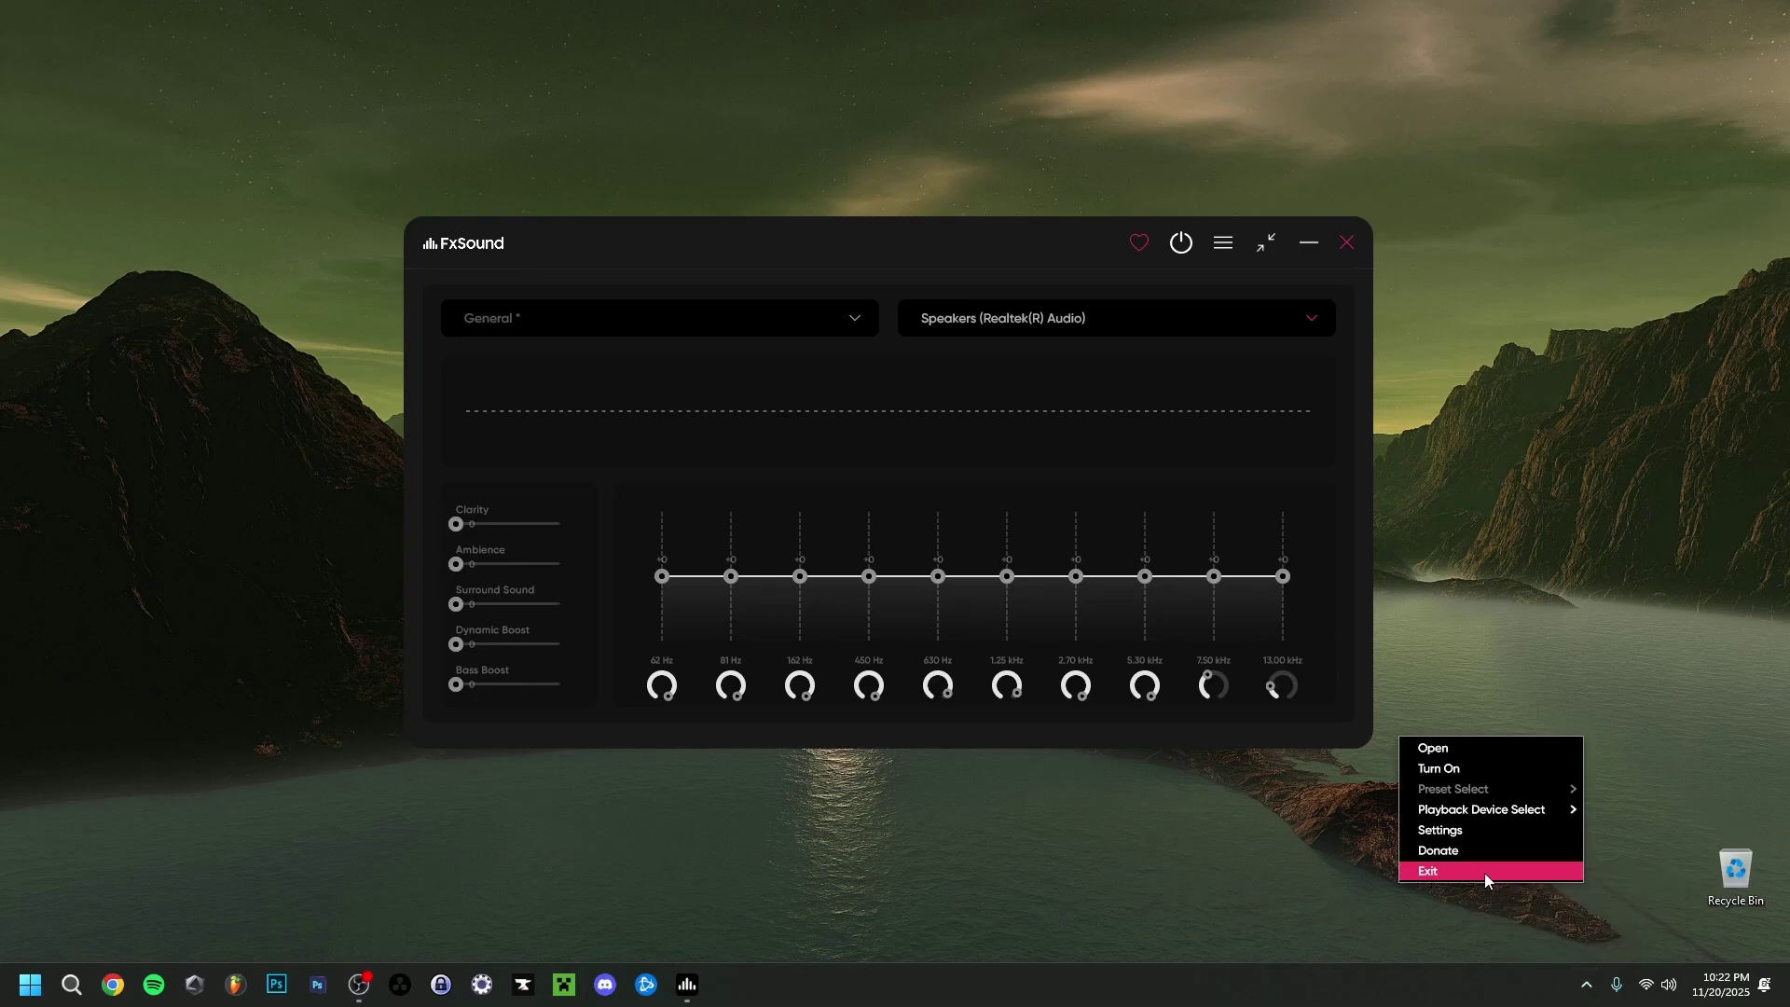
{"action": "left_click", "coordinate": [1495, 578]}
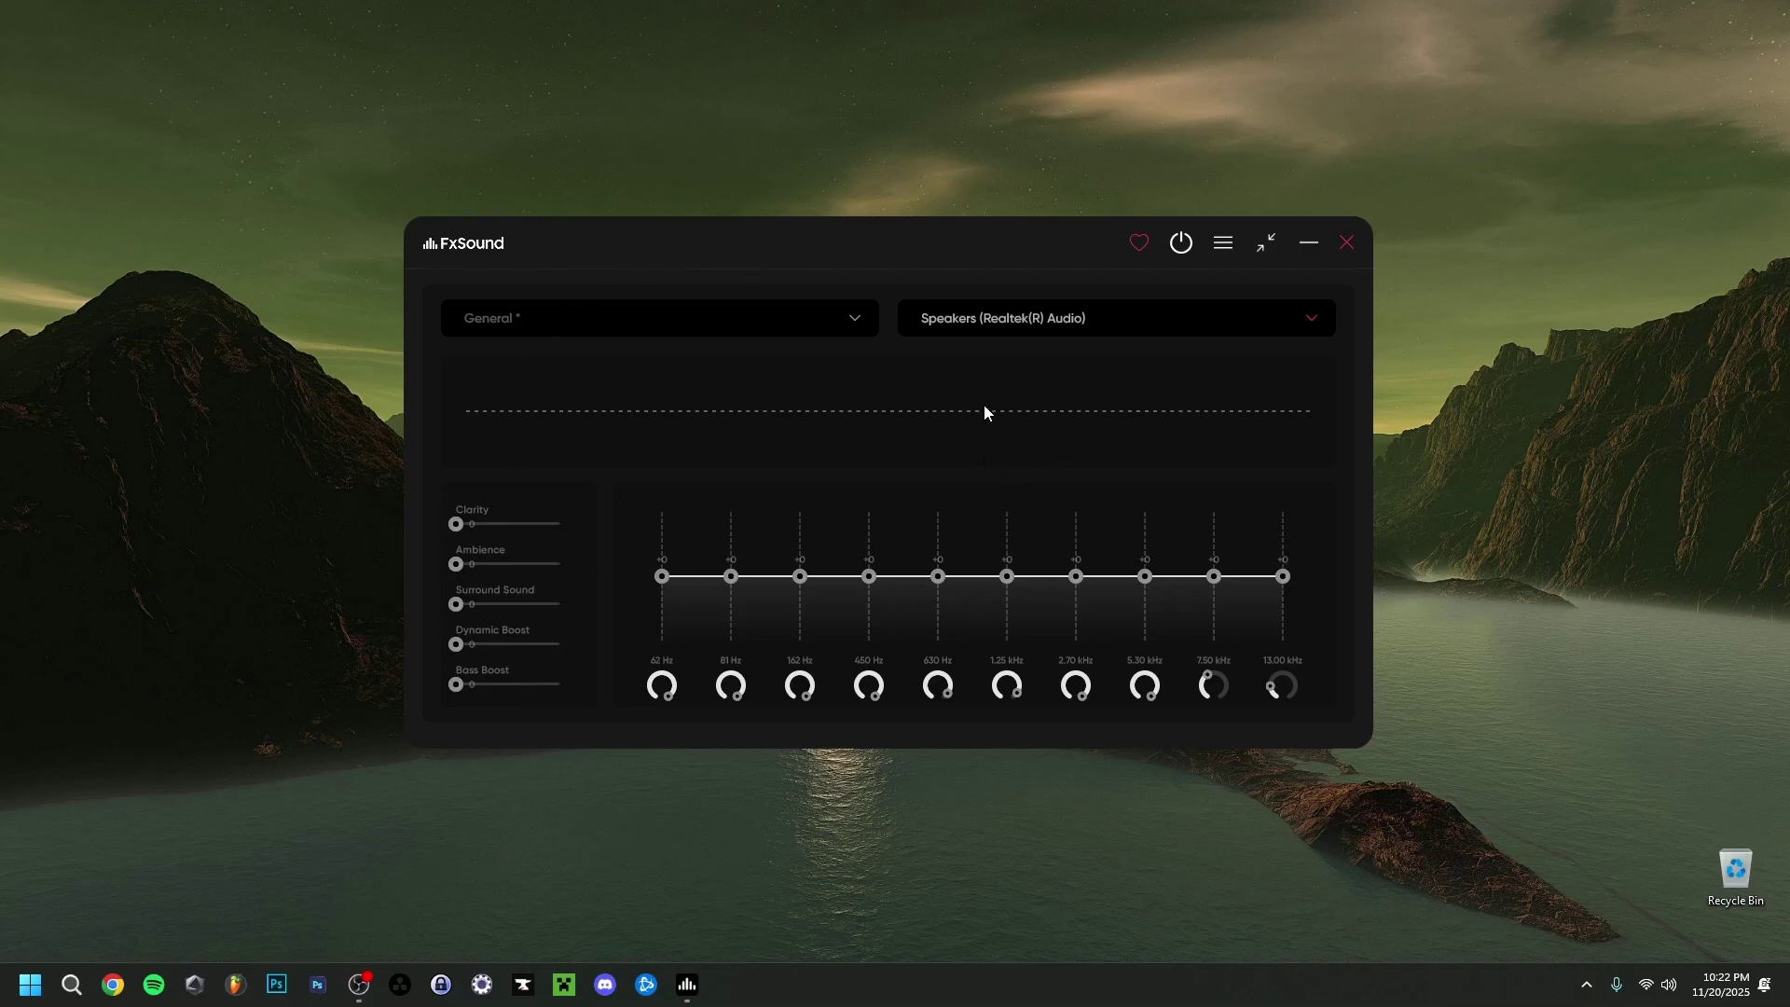
{"action": "left_click", "coordinate": [1181, 244]}
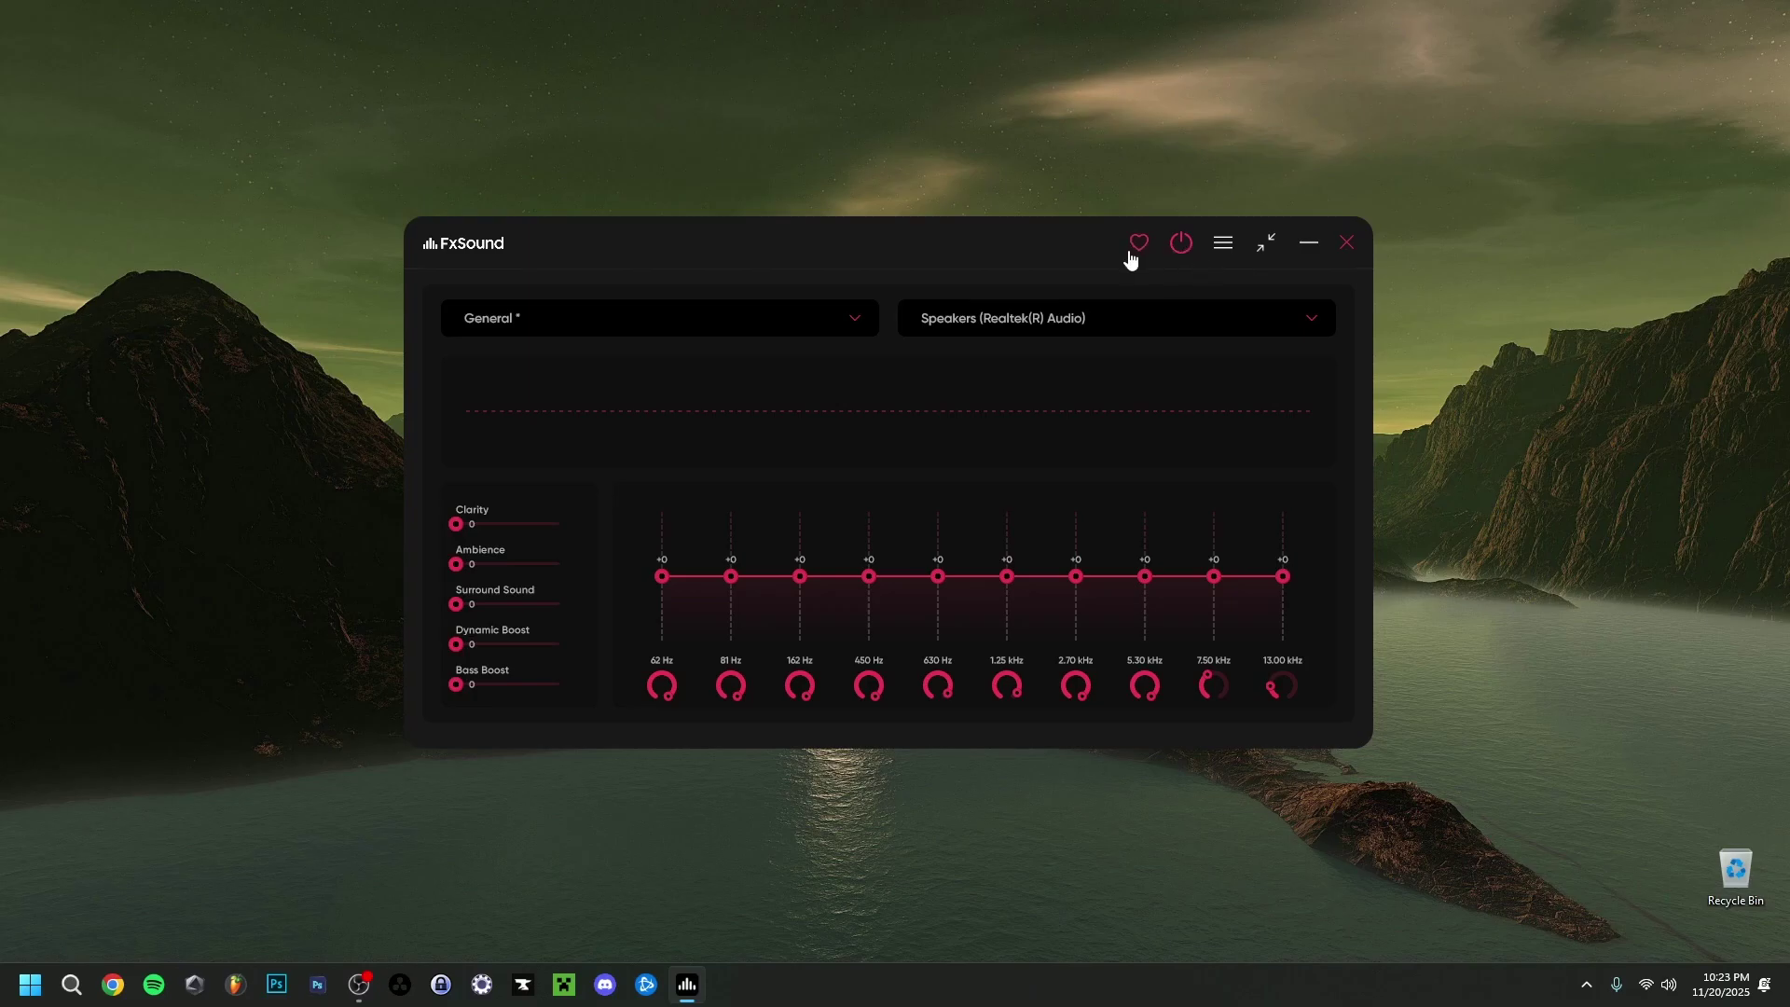
{"action": "left_click", "coordinate": [1181, 245]}
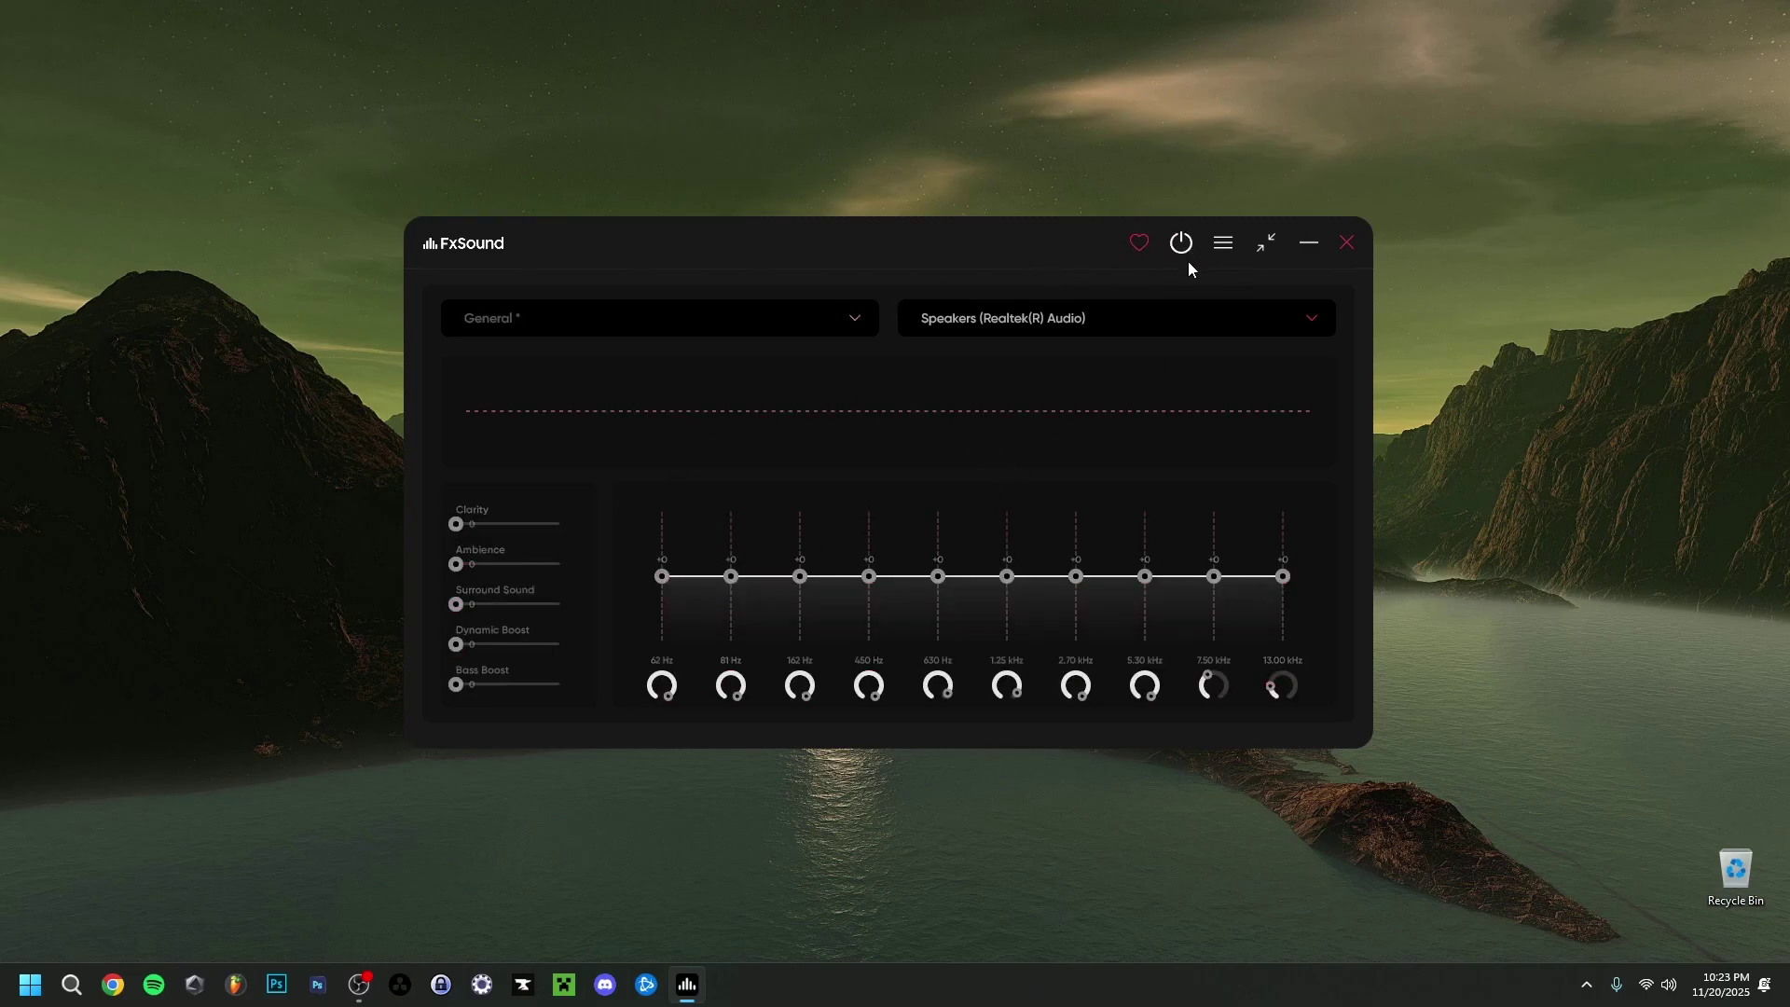
{"action": "left_click", "coordinate": [1182, 246]}
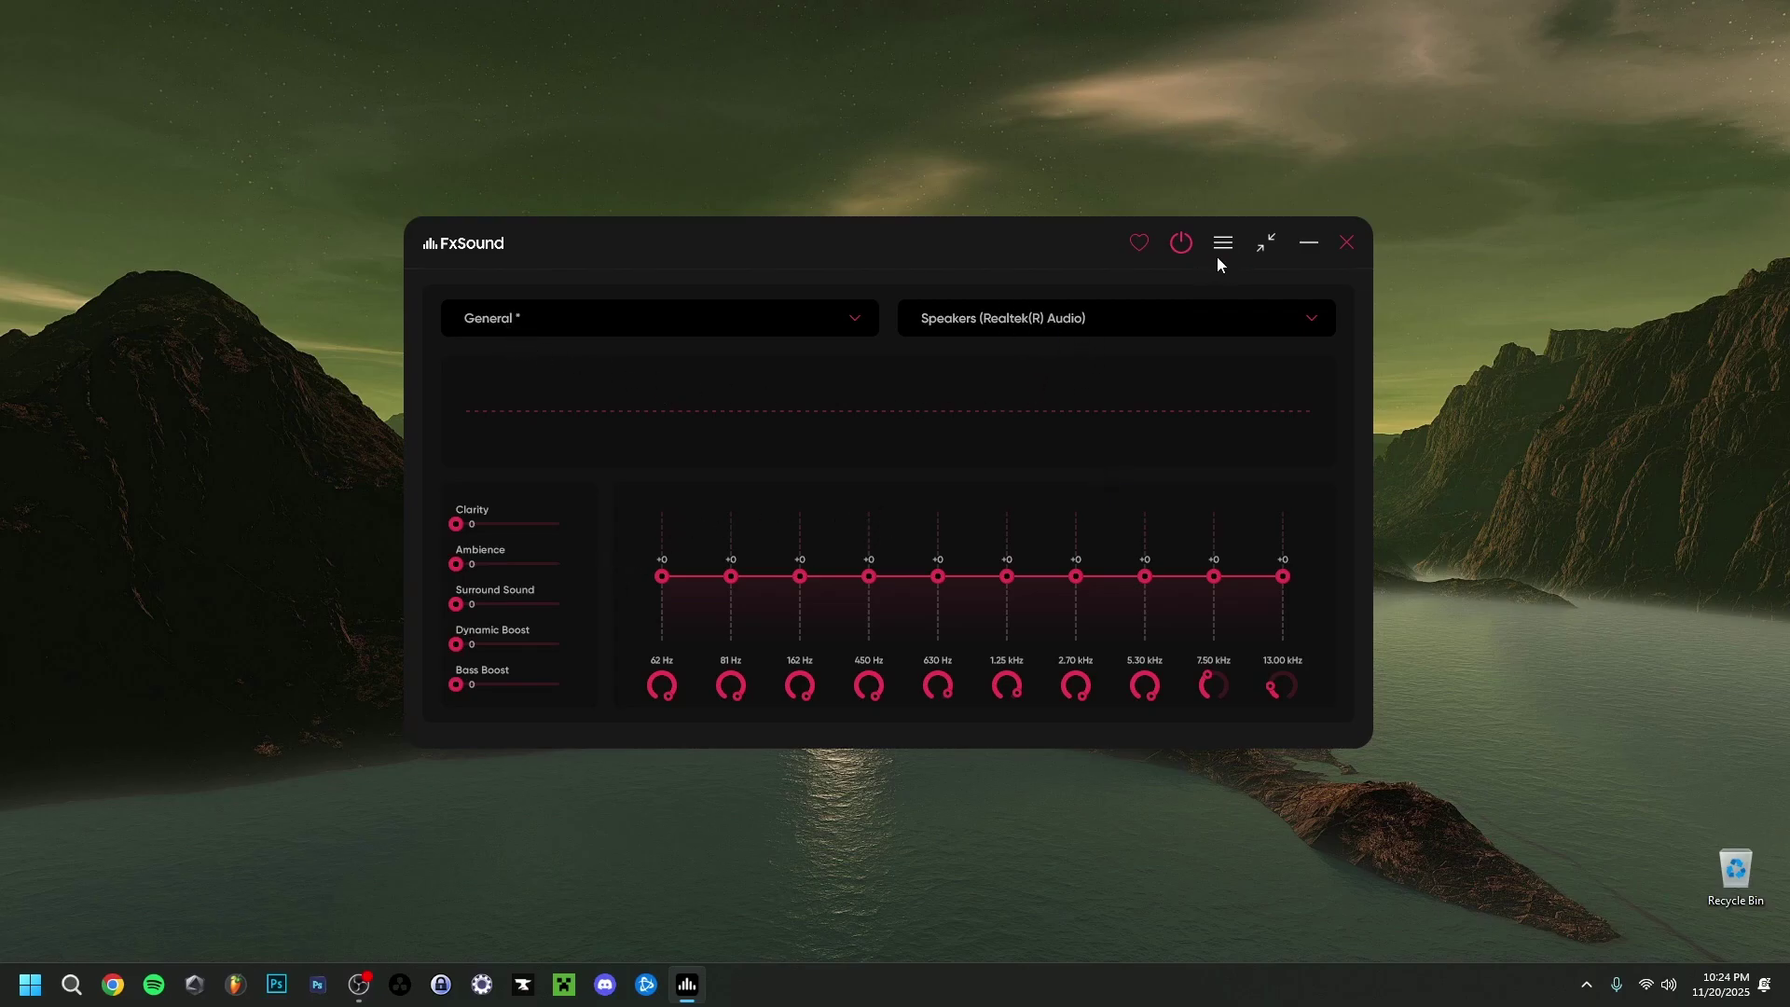
{"action": "left_click", "coordinate": [1267, 245]}
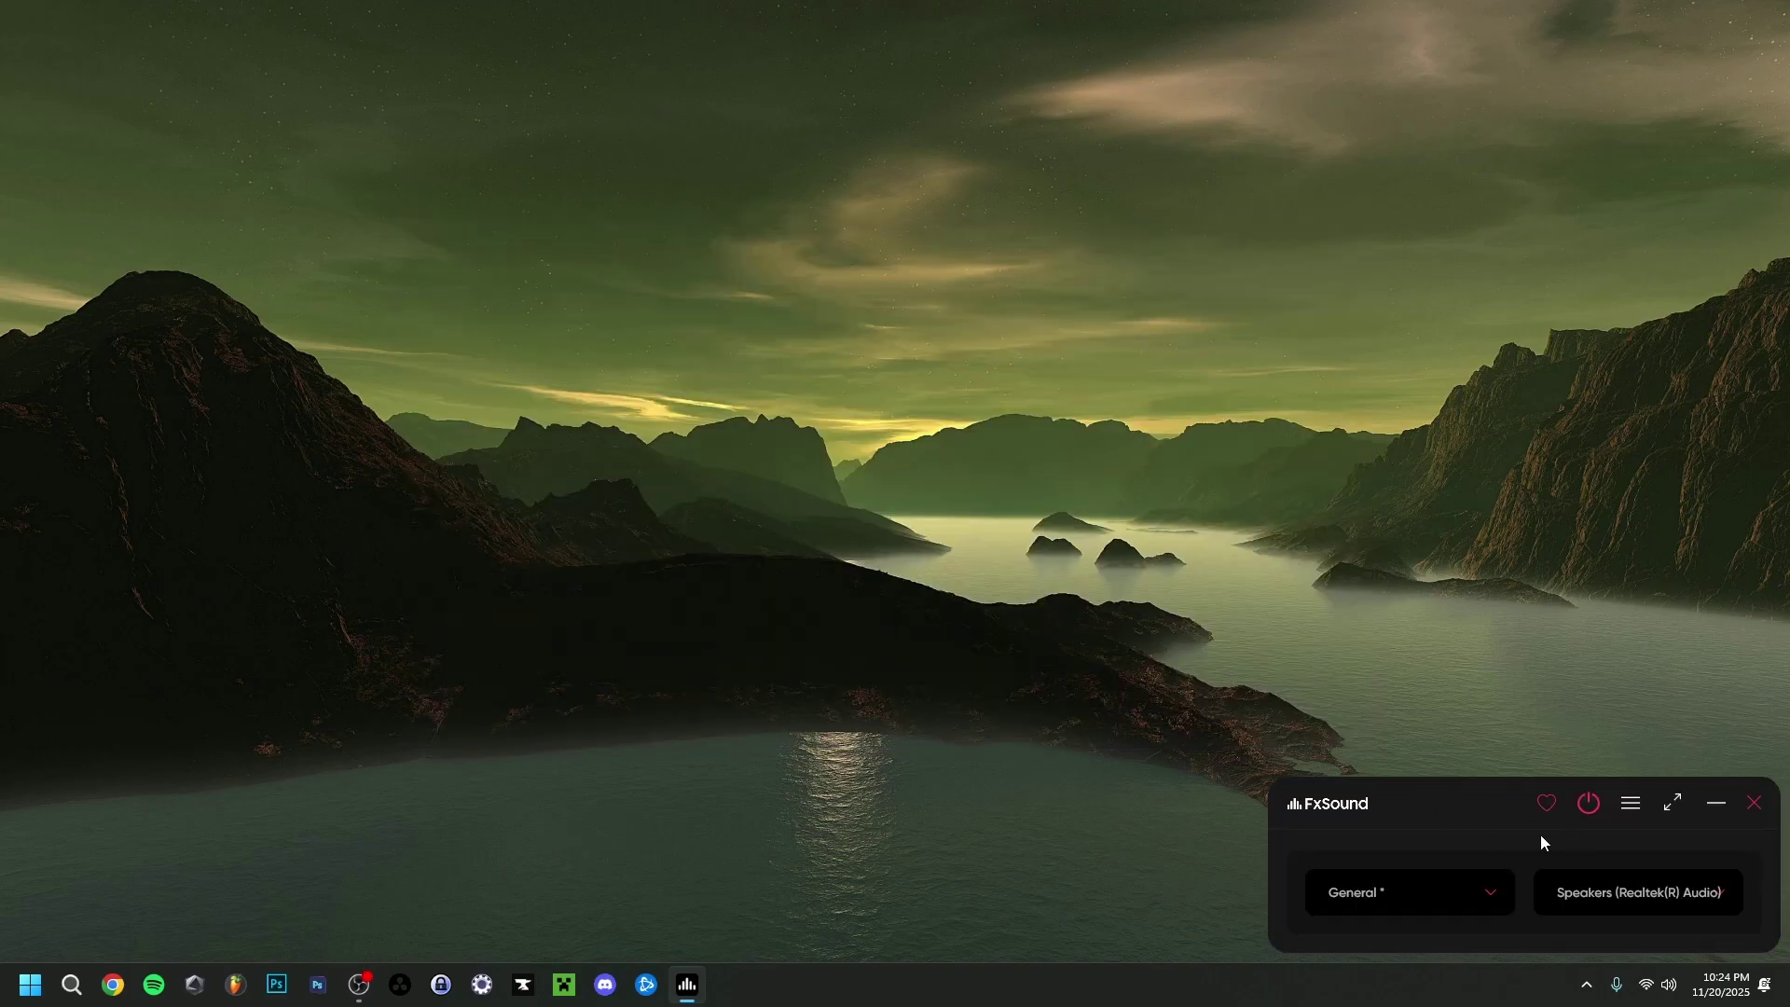
{"action": "left_click", "coordinate": [1671, 808]}
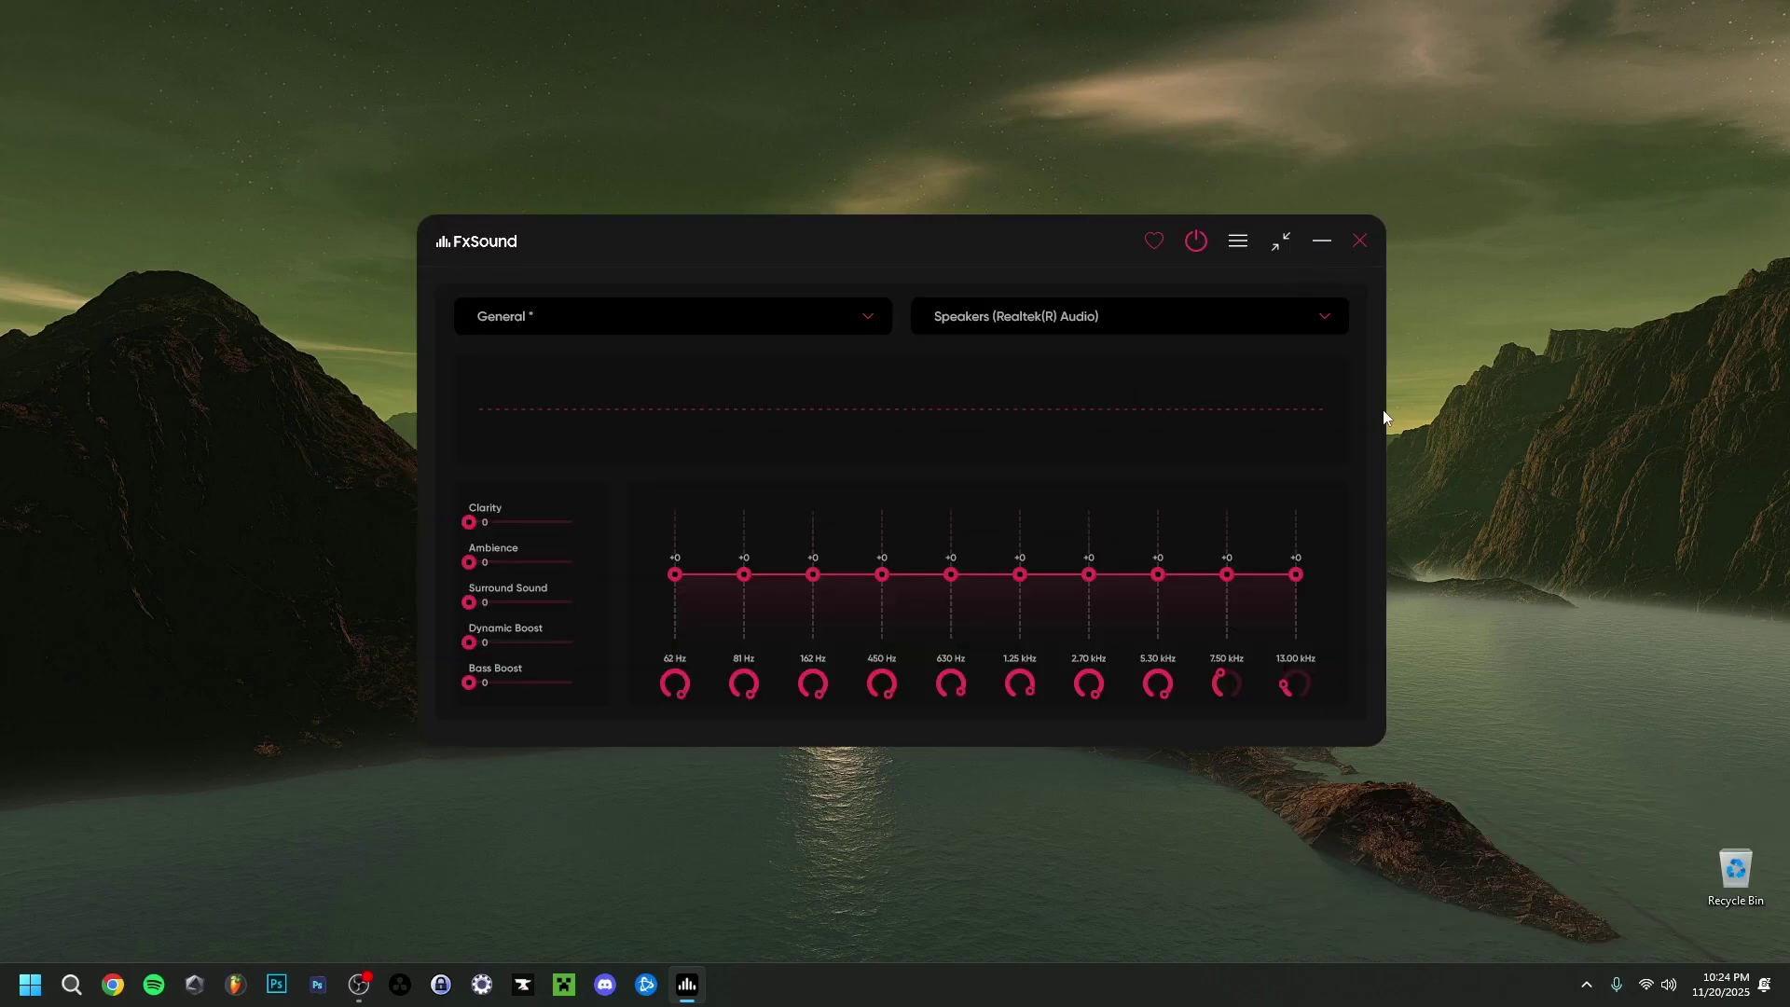
{"action": "left_click", "coordinate": [1586, 984]}
{"action": "right_click", "coordinate": [1588, 892]}
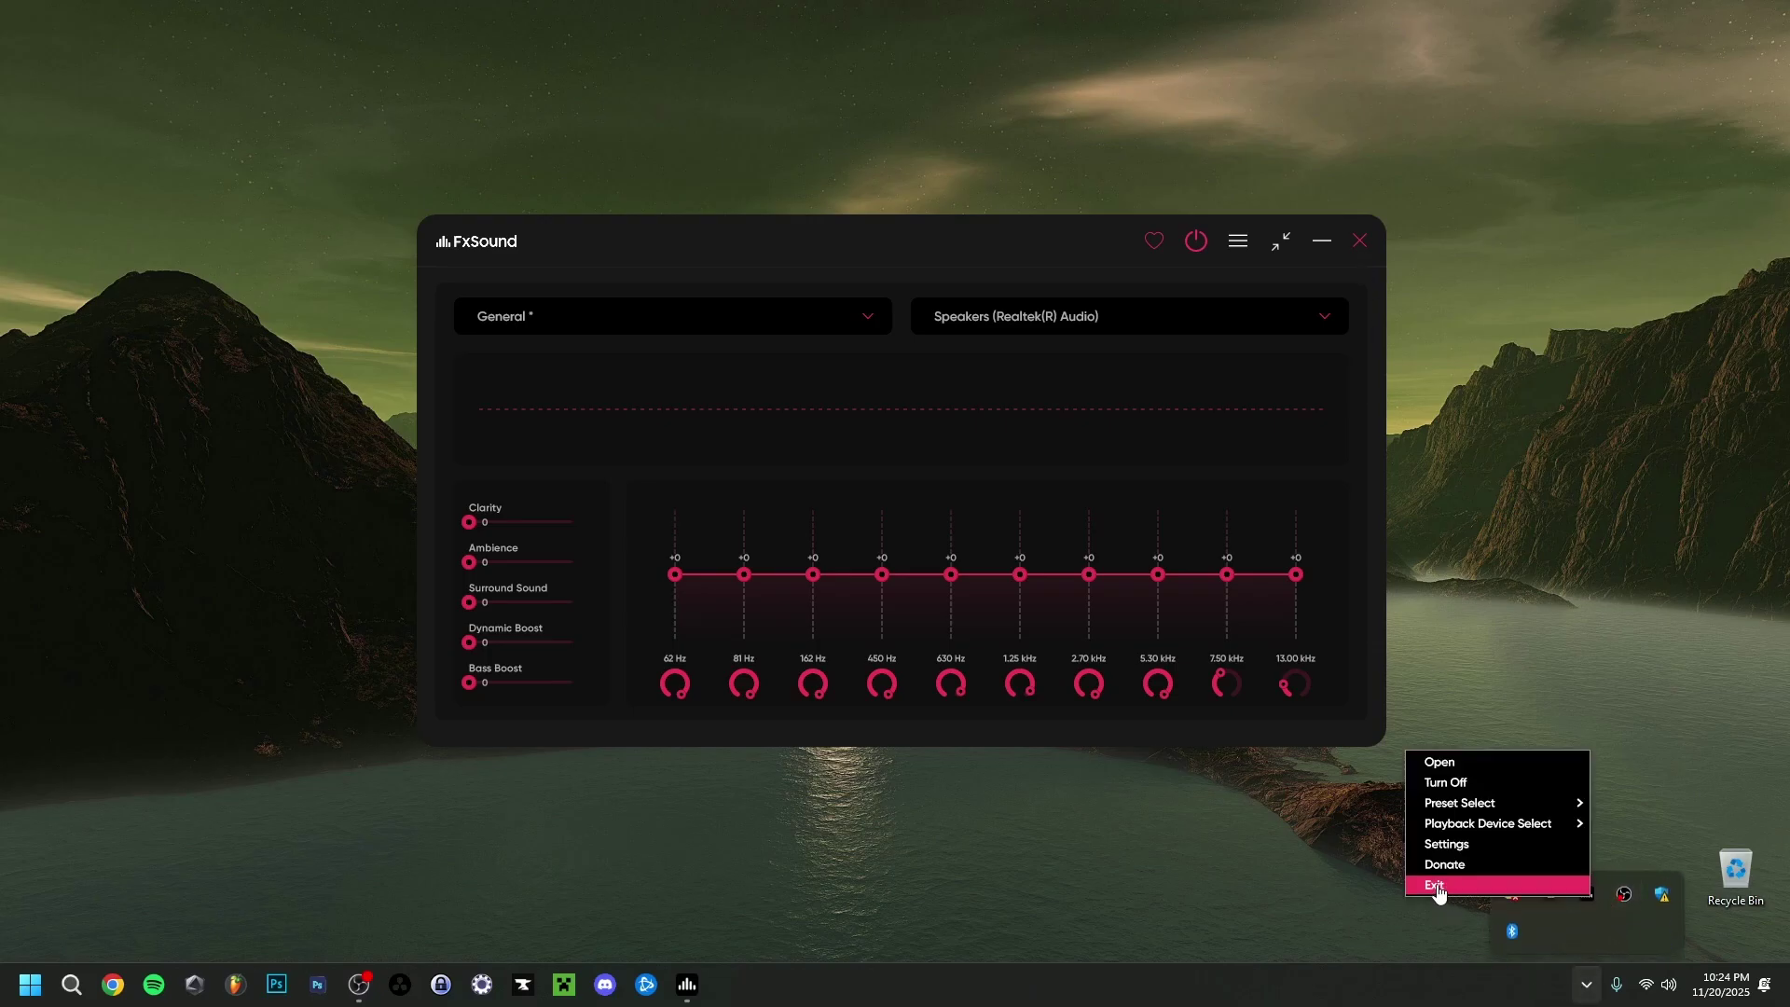
{"action": "left_click", "coordinate": [1491, 539]}
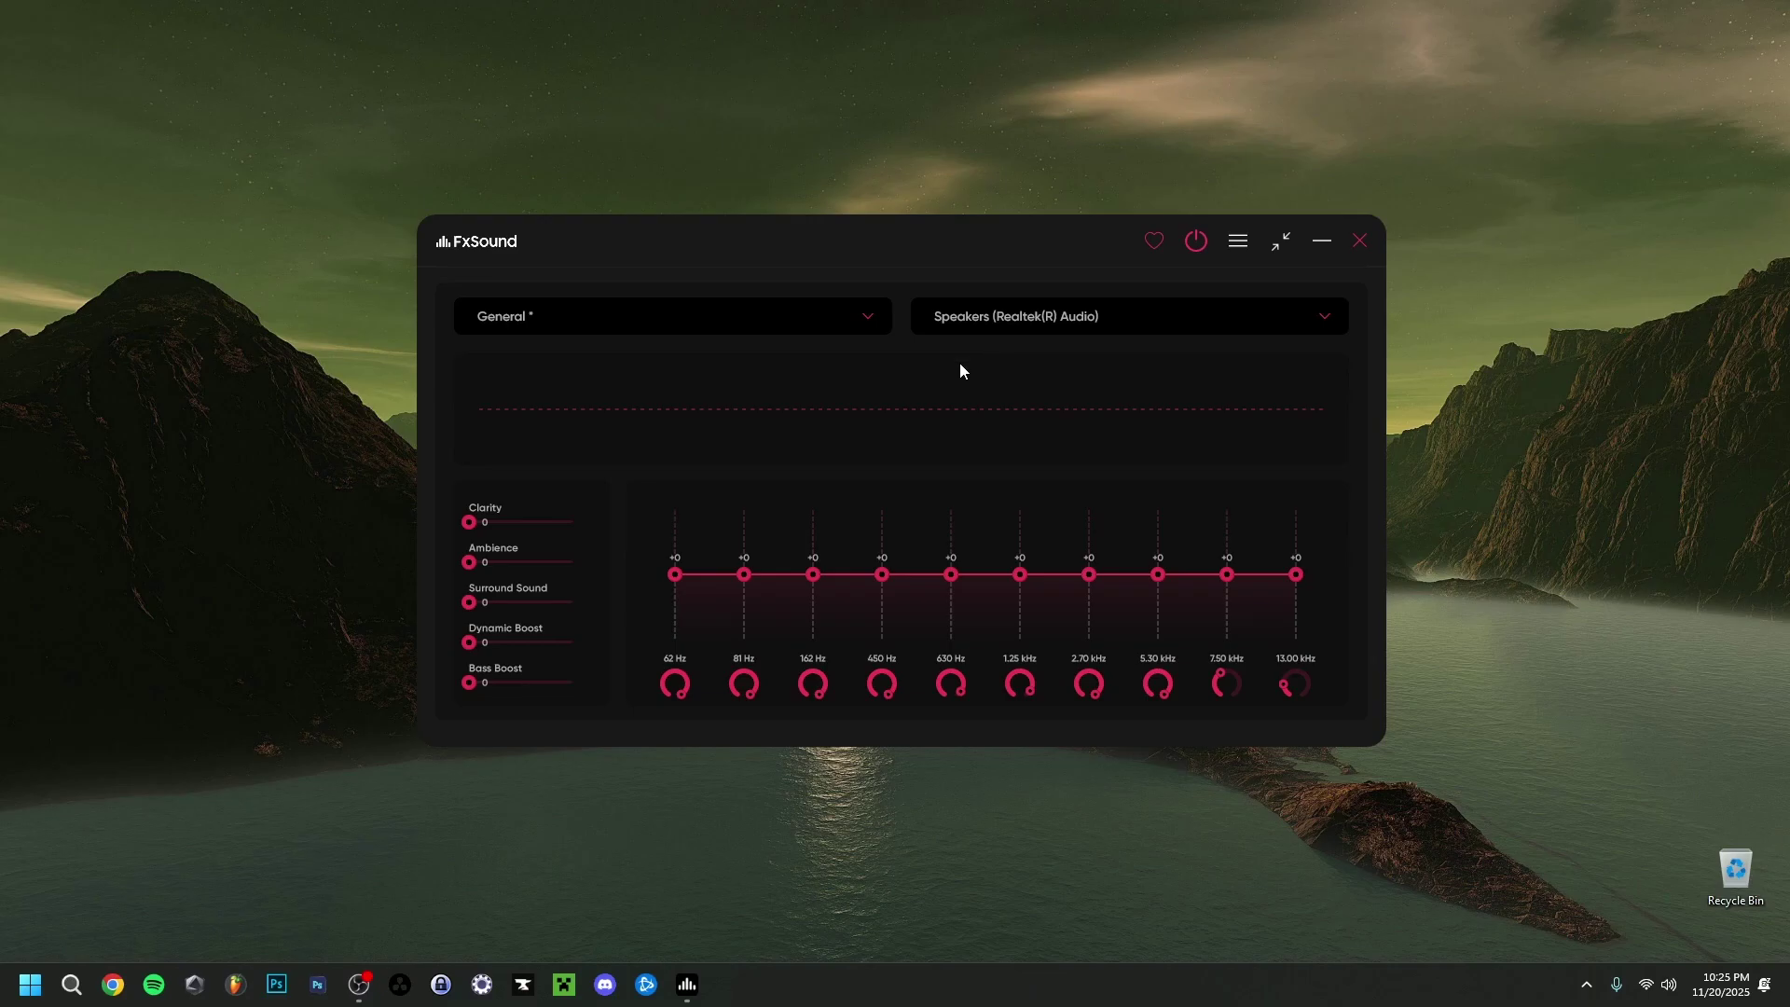
Step: Verify FxSound outputs to Speakers (Realtek(R) Audio) while Windows outputs to FxSound Speakers
{"action": "left_click", "coordinate": [964, 317]}
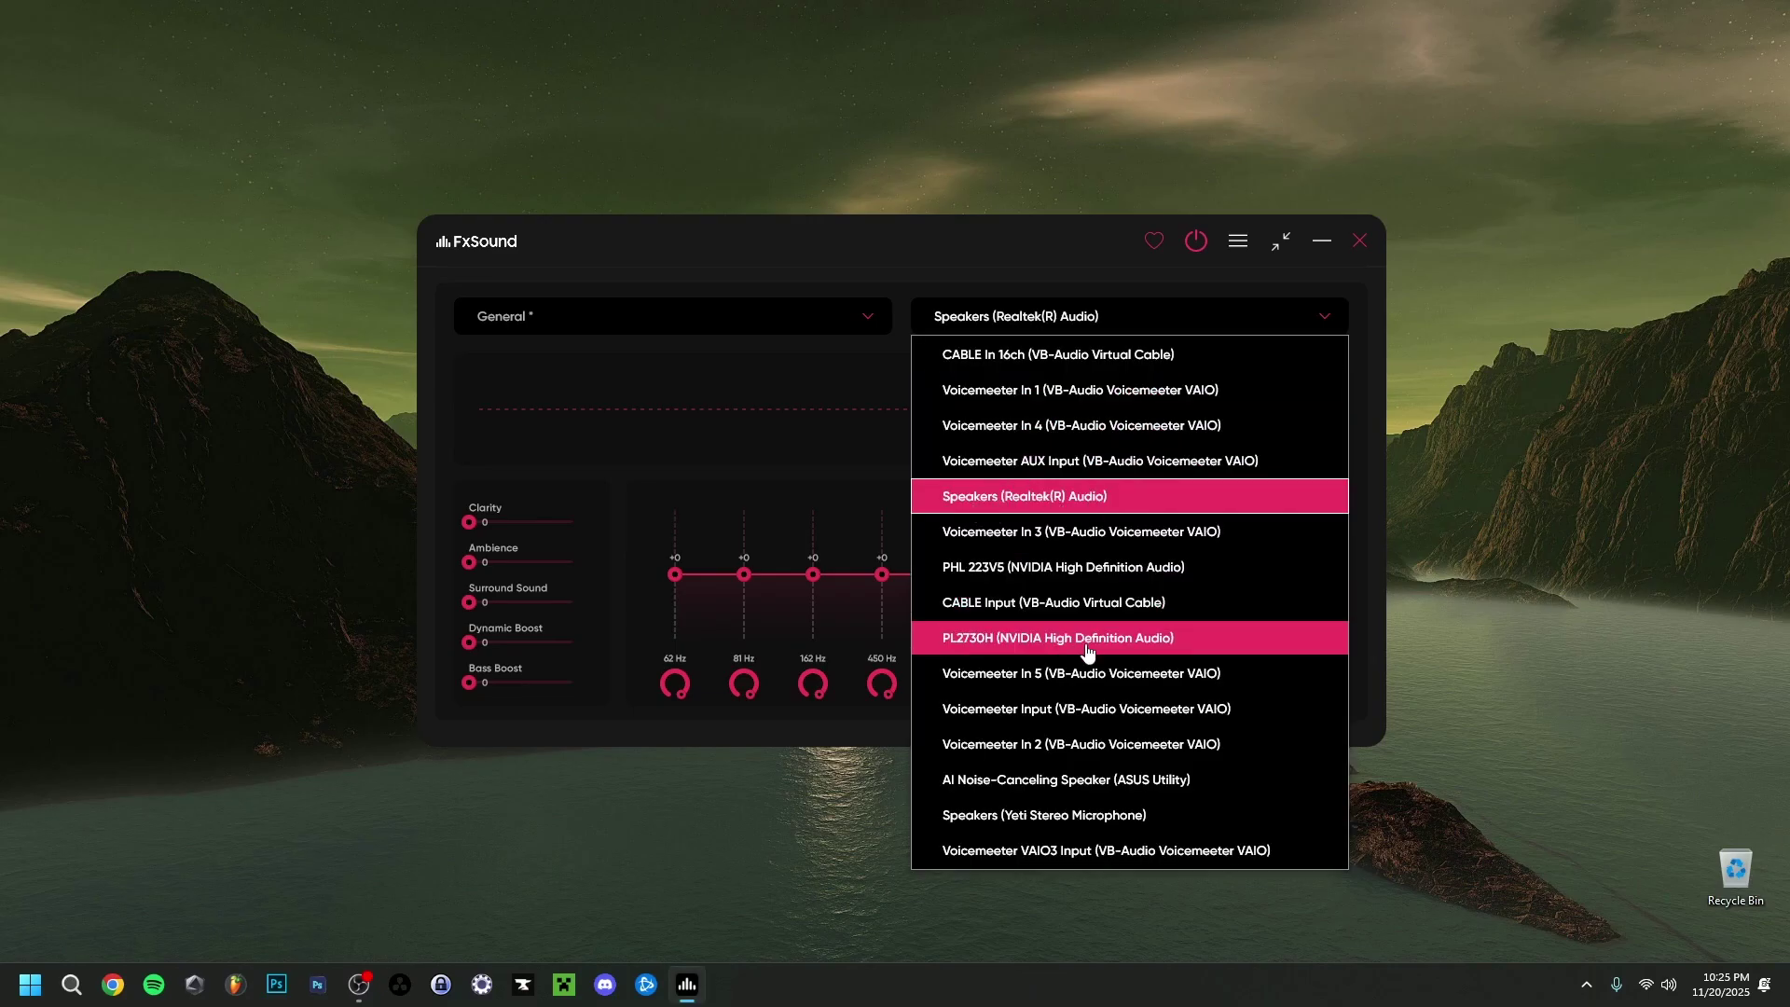
{"action": "left_click", "coordinate": [1037, 503]}
{"action": "left_click", "coordinate": [1674, 988]}
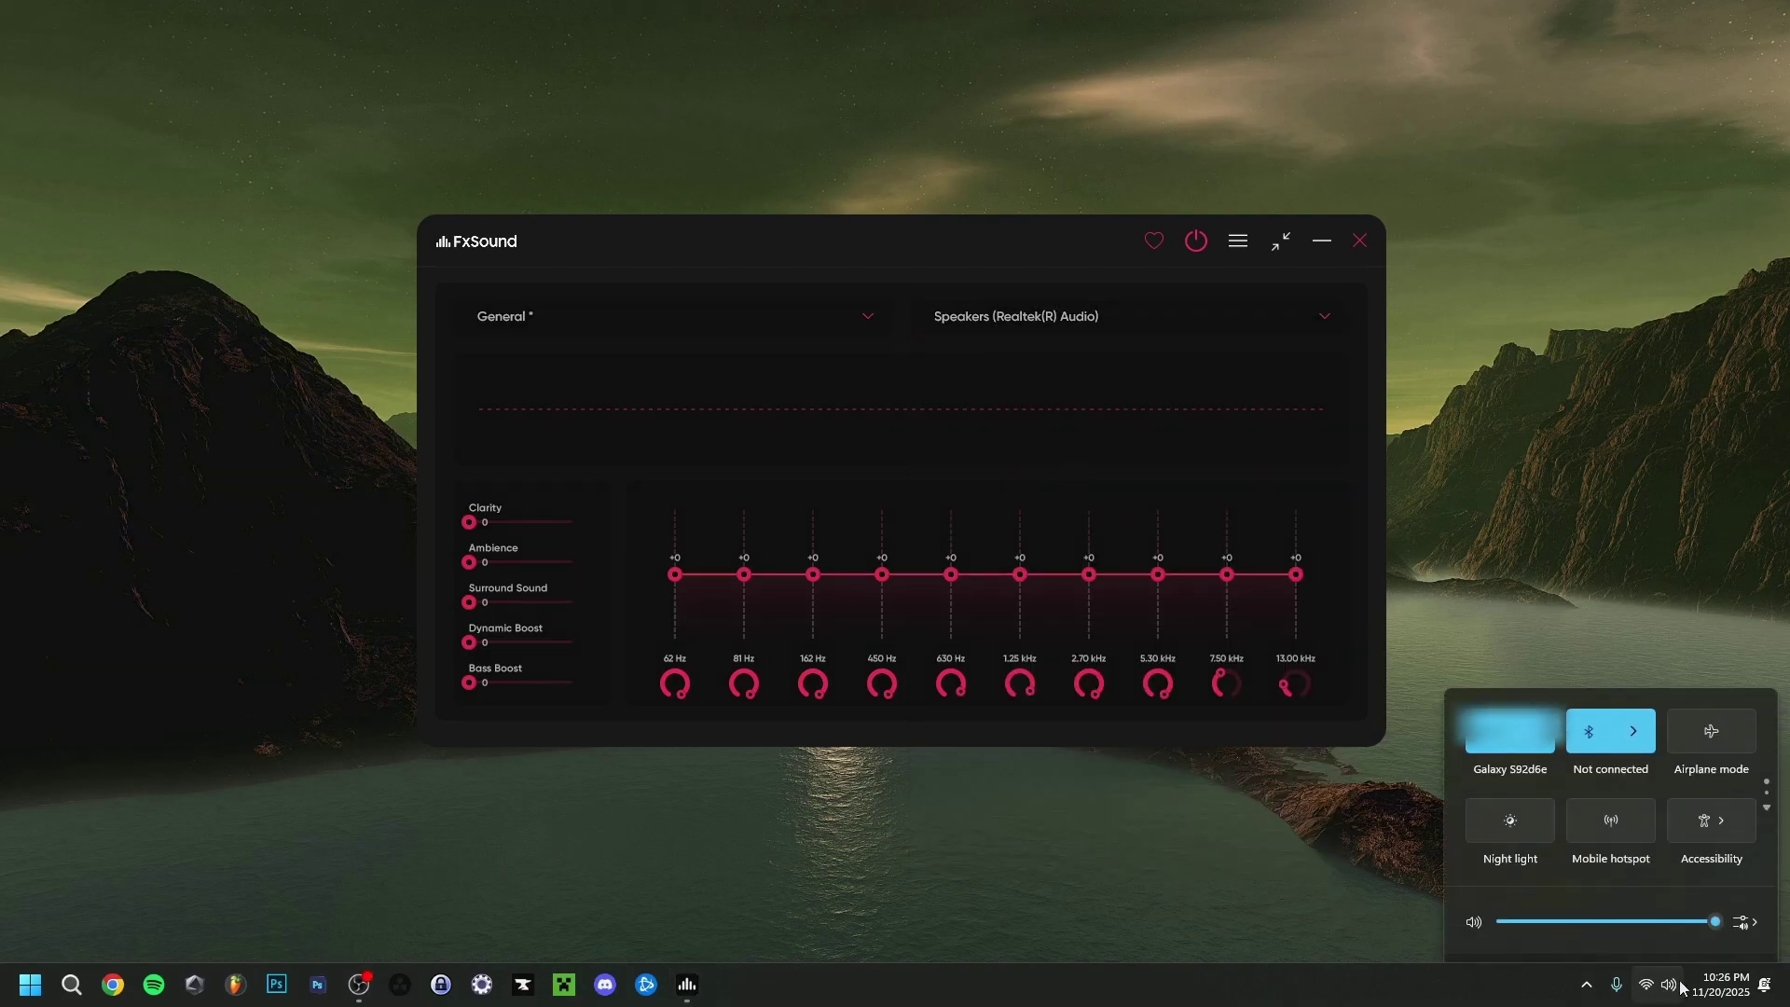
{"action": "left_click", "coordinate": [1753, 938]}
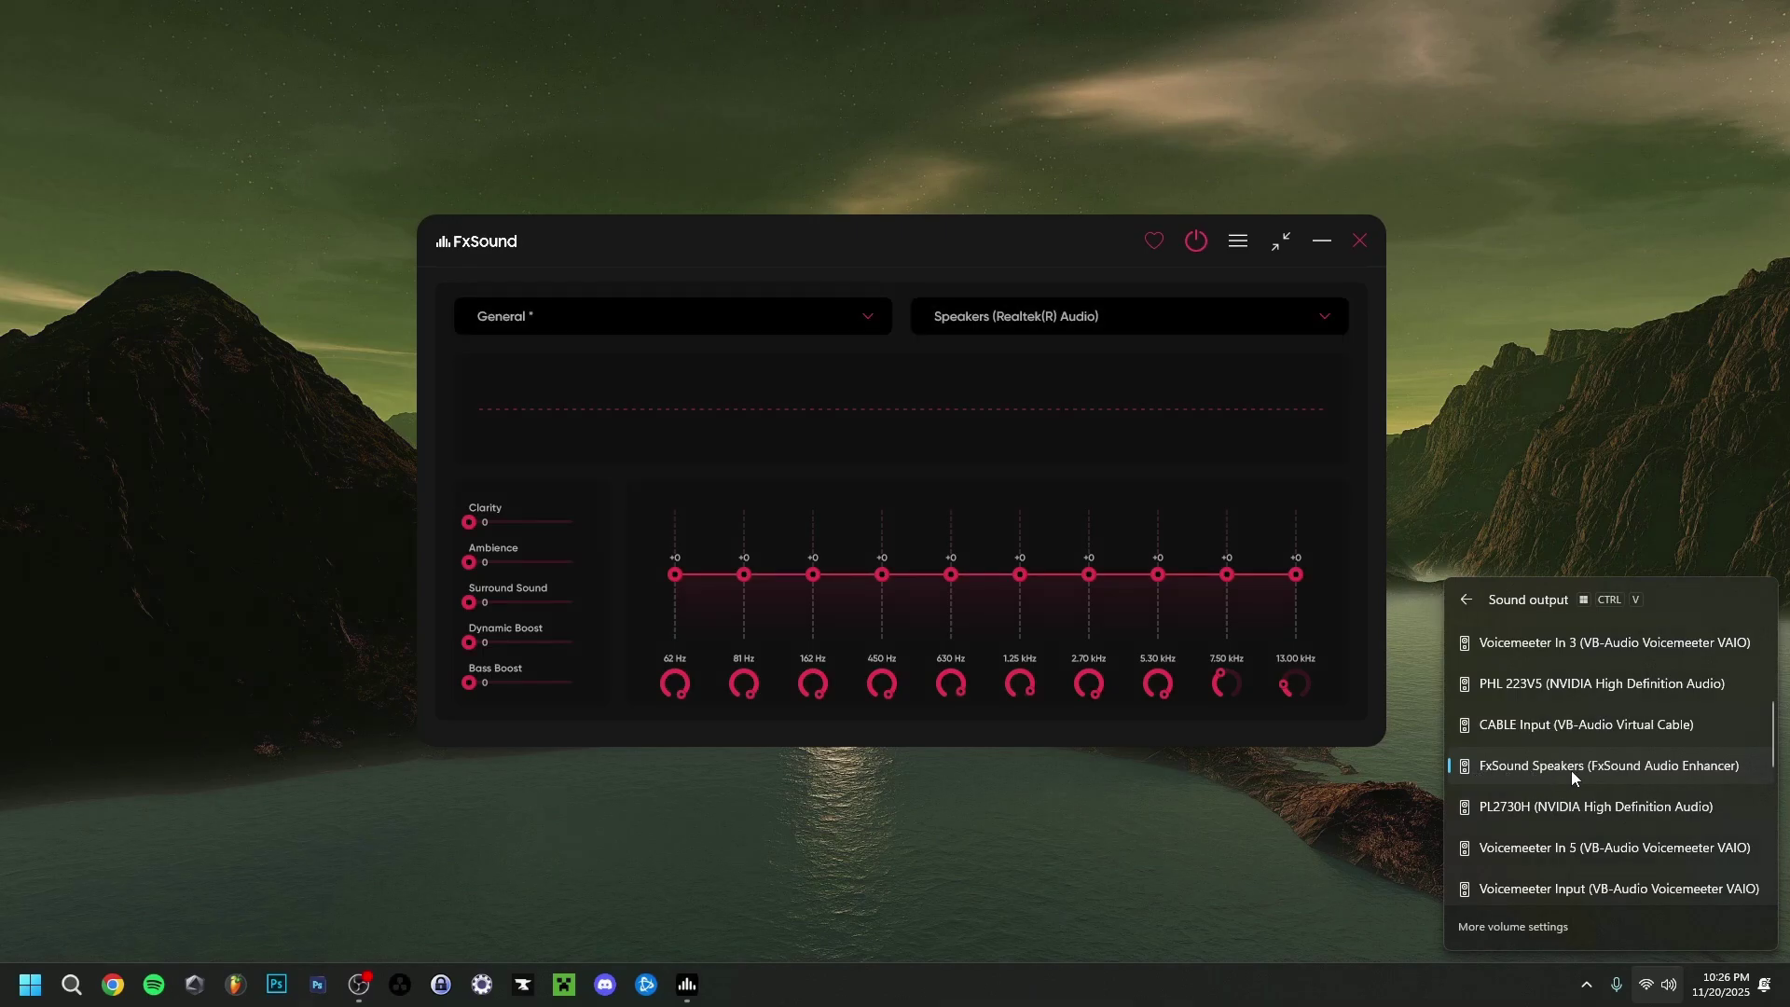
{"action": "left_click", "coordinate": [1057, 373]}
{"action": "left_click", "coordinate": [998, 317]}
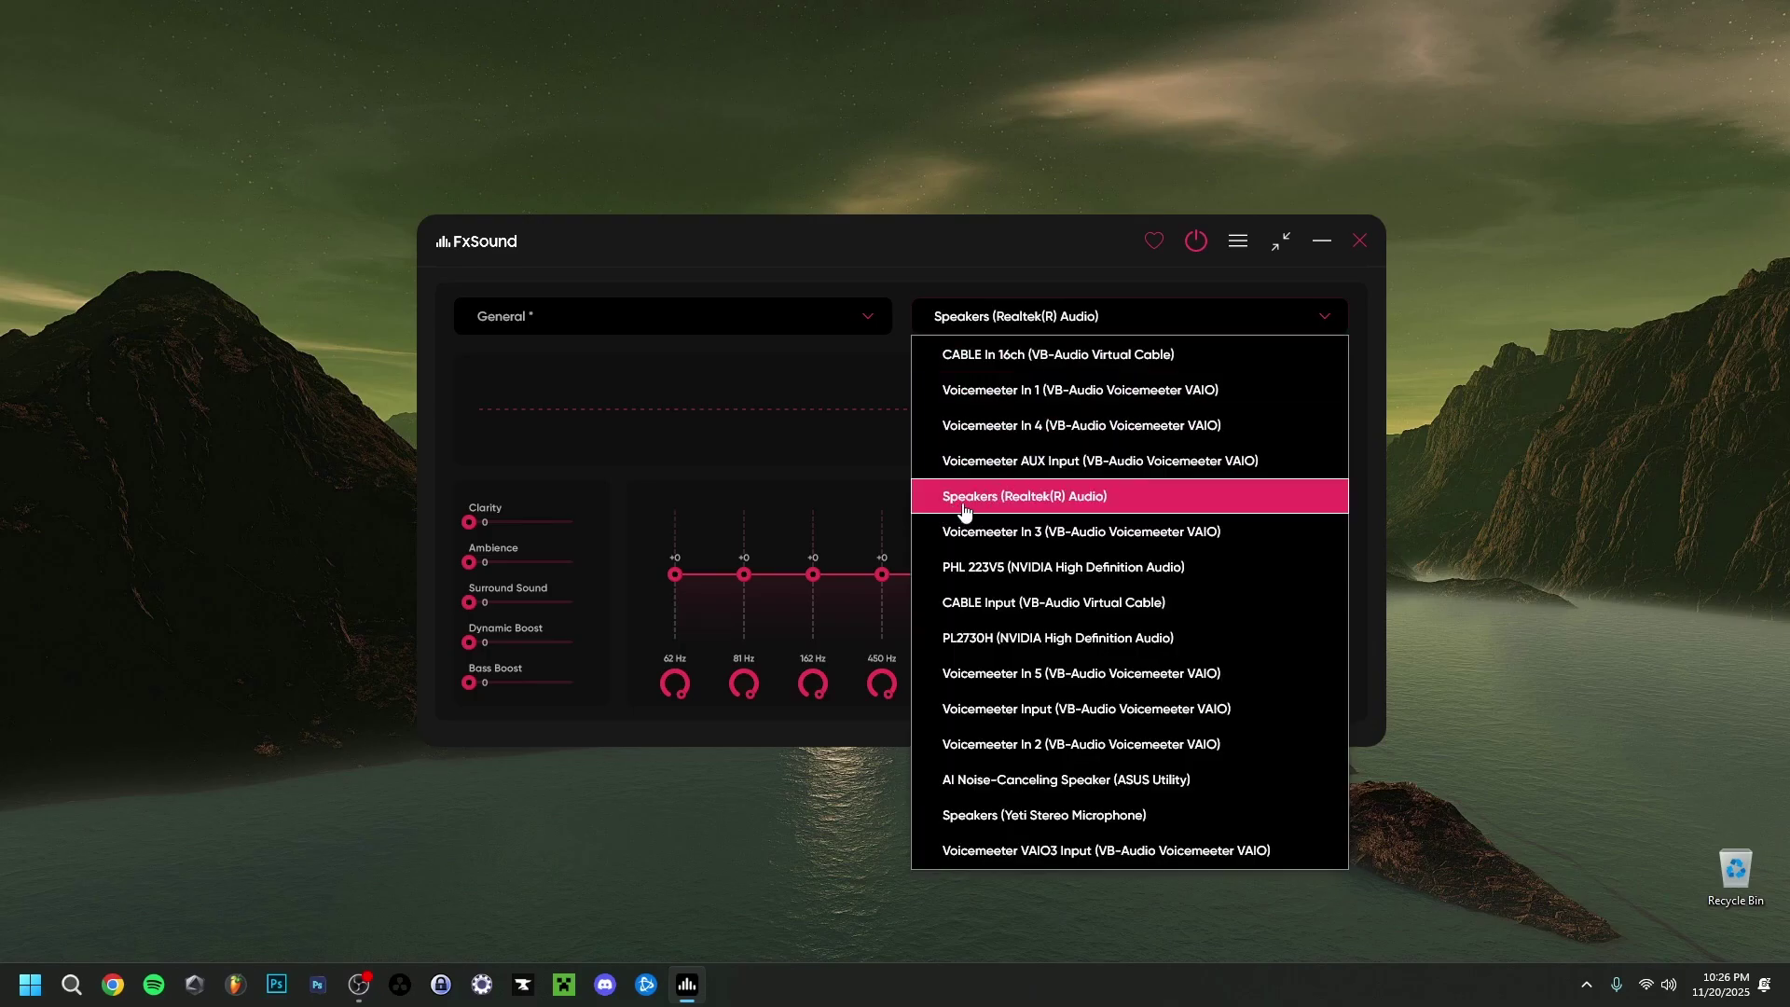
{"action": "left_click", "coordinate": [963, 508]}
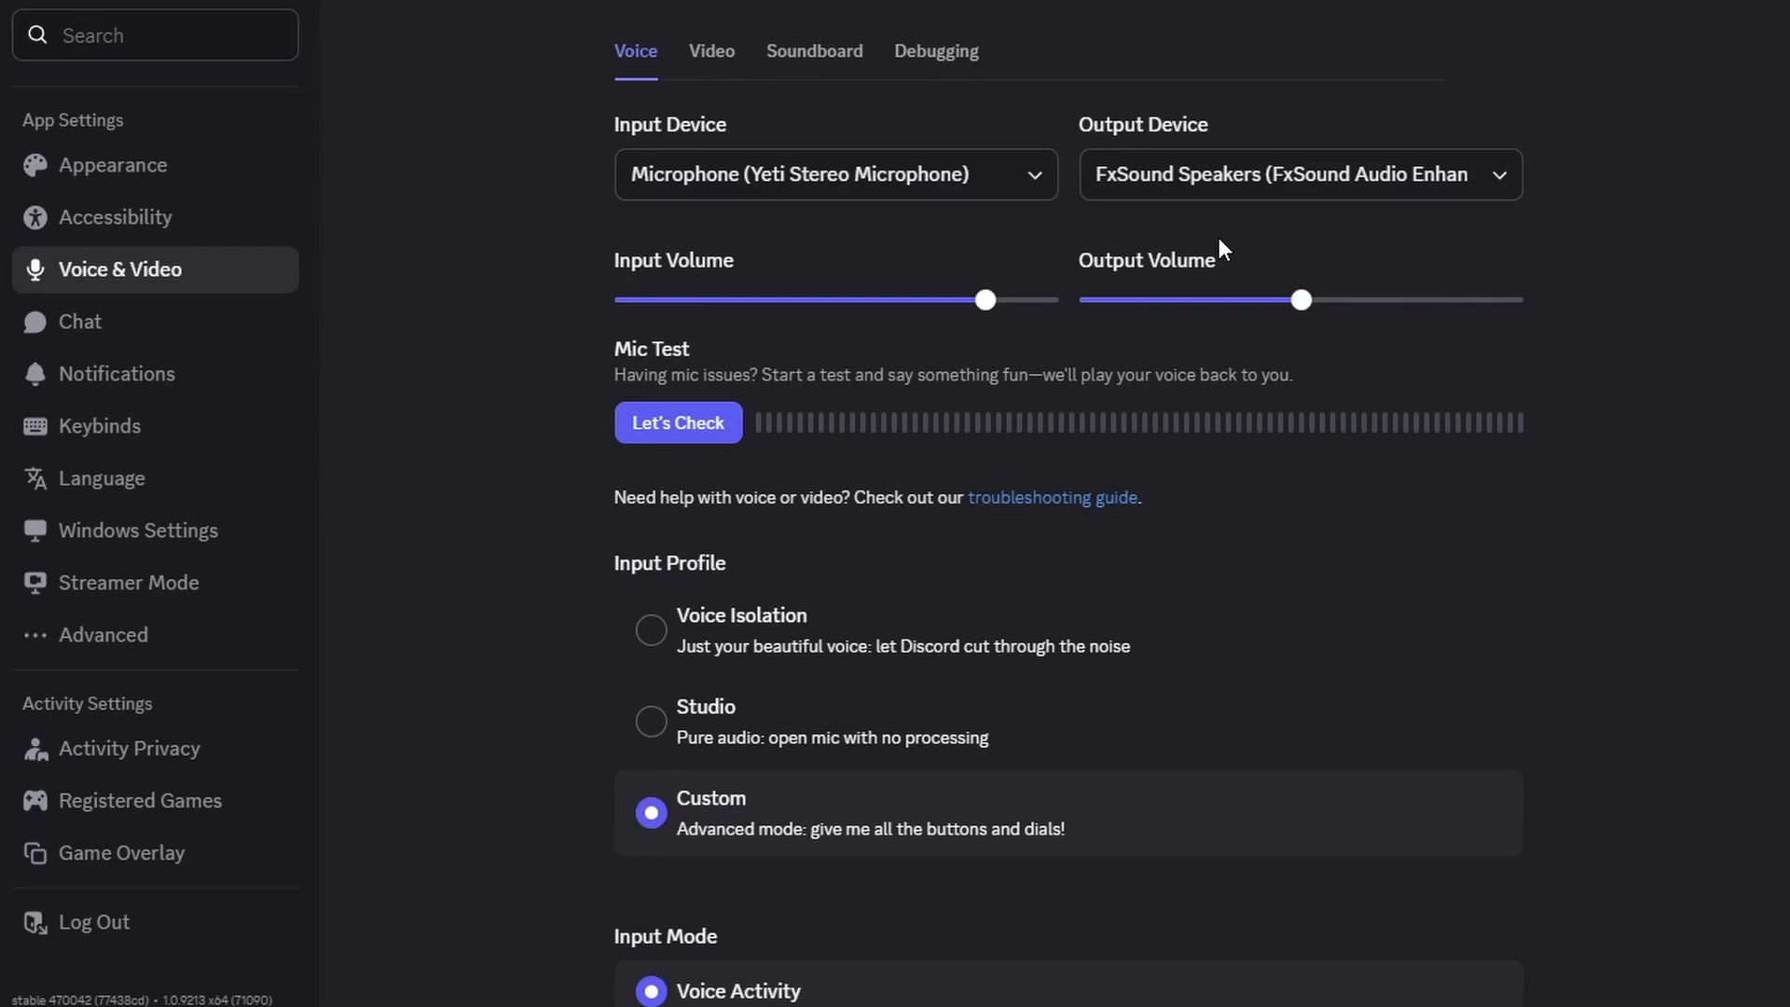
Step: Check Discord's Output Device list shows FxSound Speakers (FxSound Audio Enhancer) selected
{"action": "left_click", "coordinate": [1175, 196]}
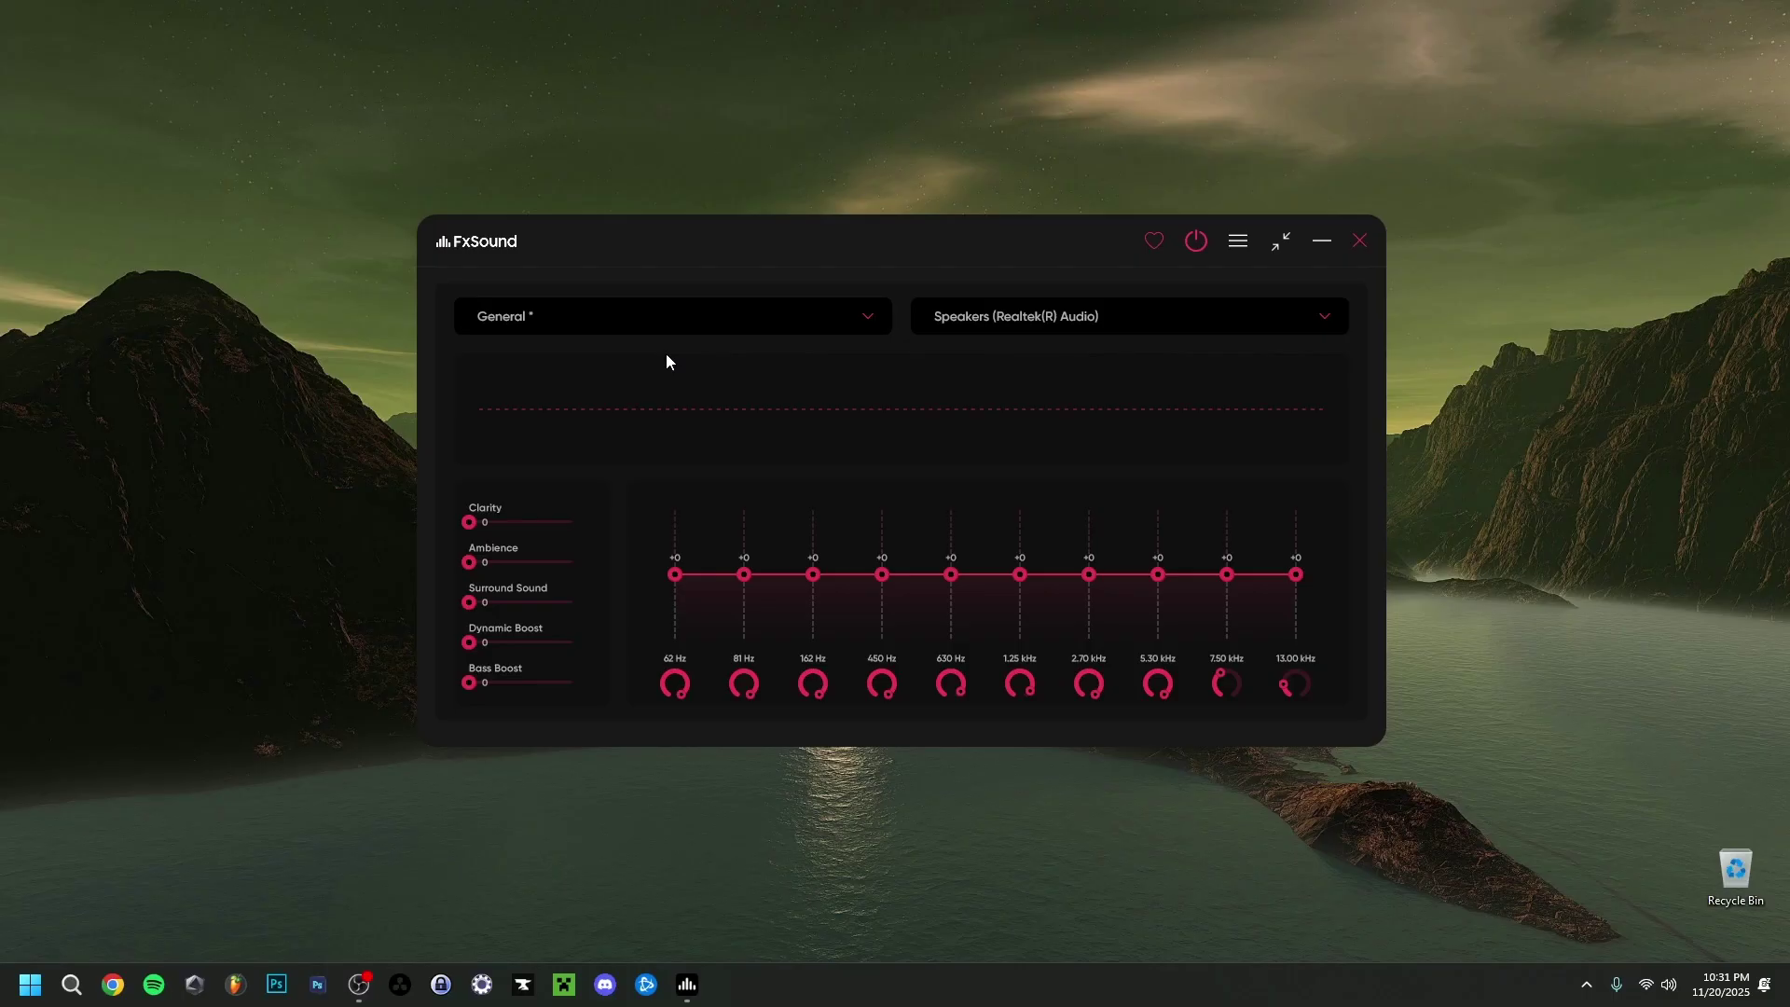
{"action": "left_click", "coordinate": [620, 340]}
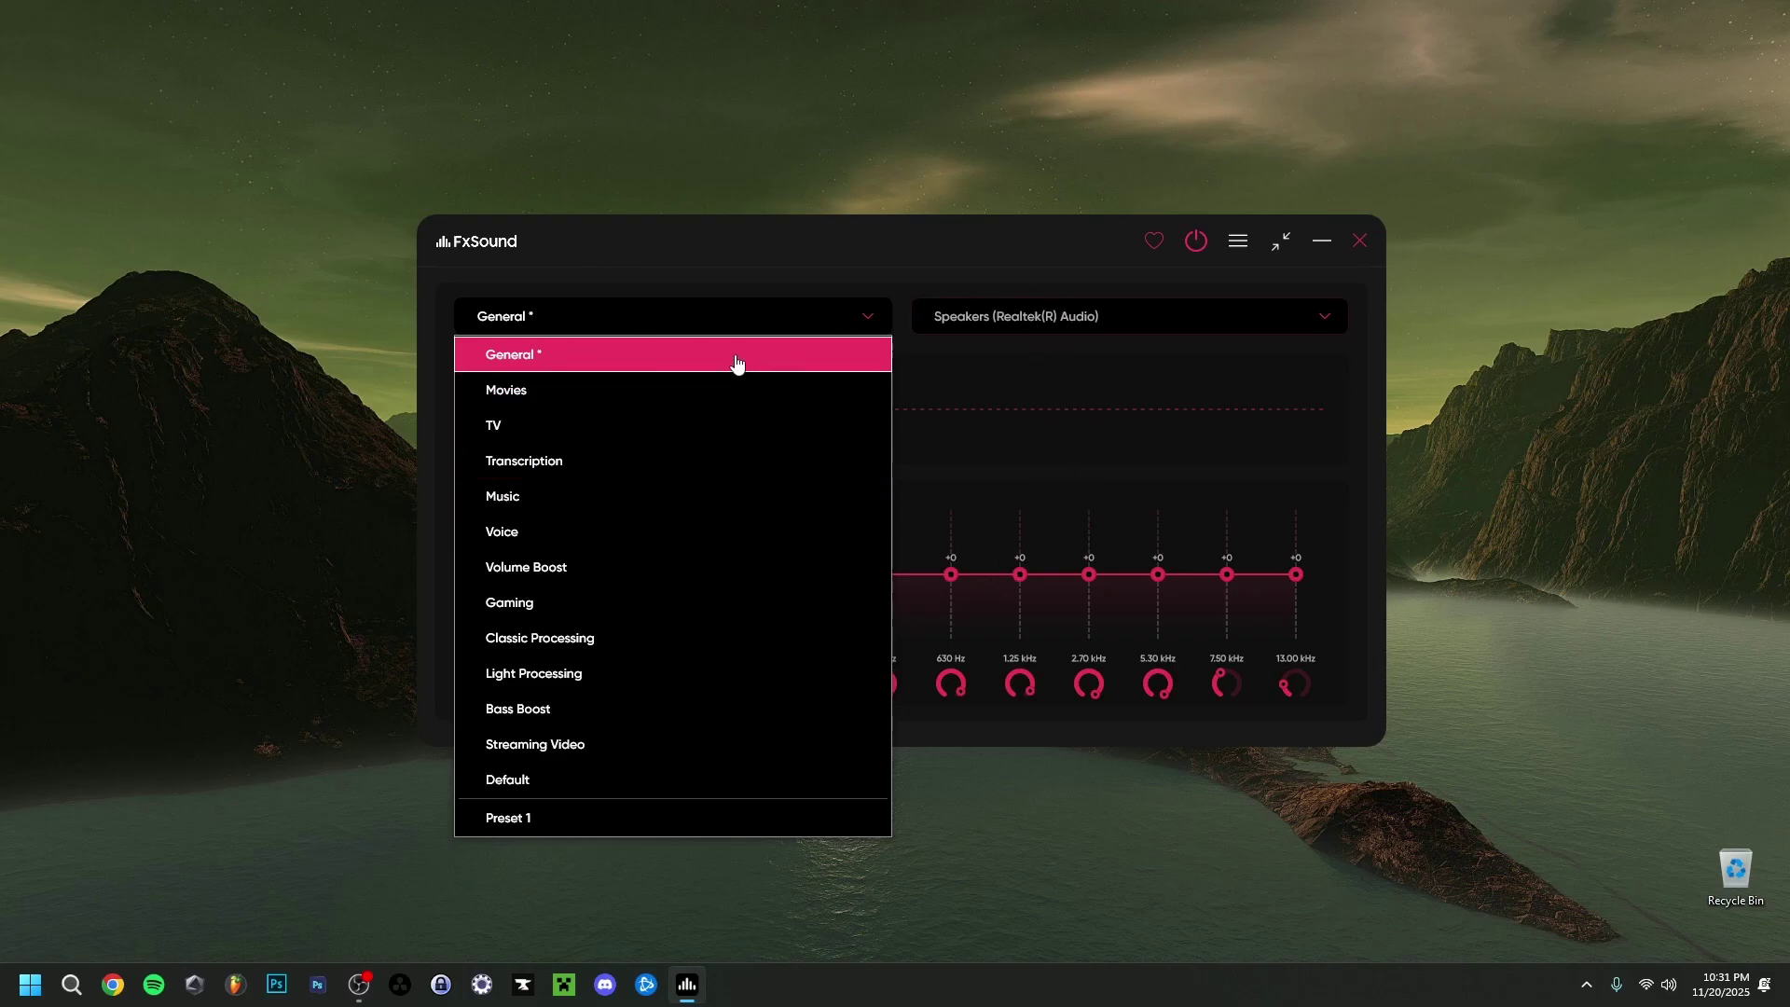
{"action": "left_click", "coordinate": [690, 284]}
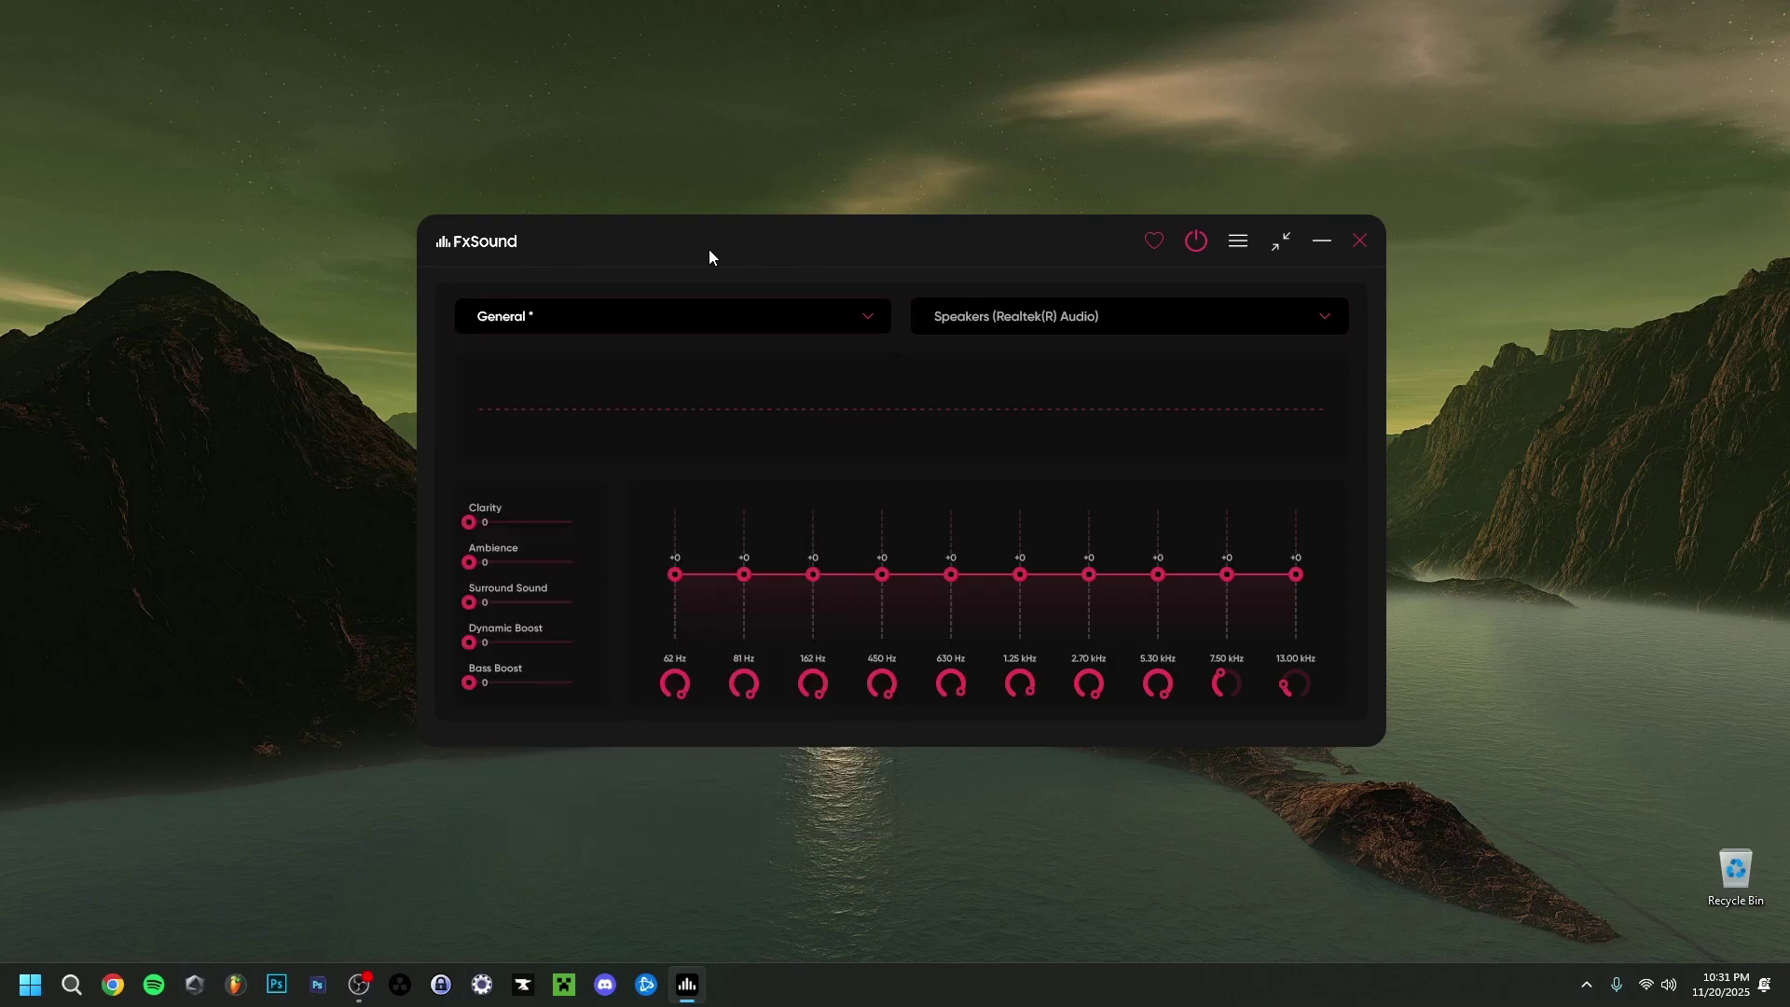
Step: Play the Emerald Dream ambient YouTube video in Chrome and bring FxSound back in front
{"action": "left_click", "coordinate": [1249, 253]}
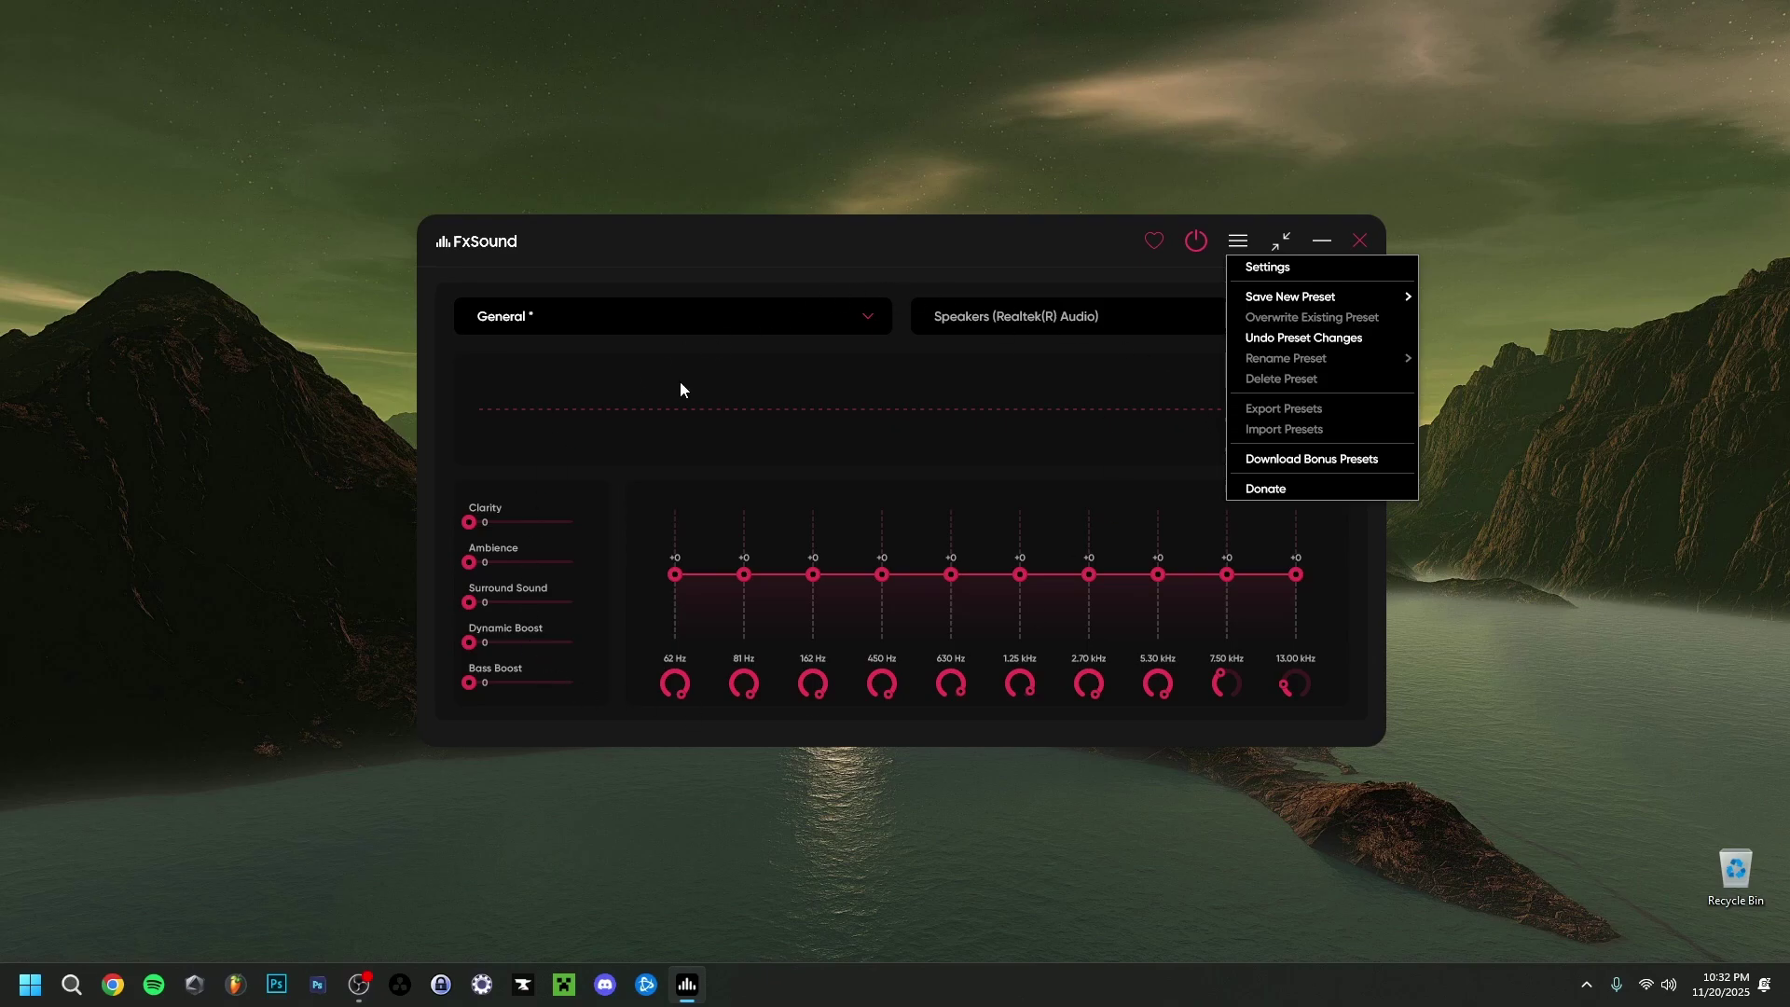
{"action": "left_click", "coordinate": [1011, 252]}
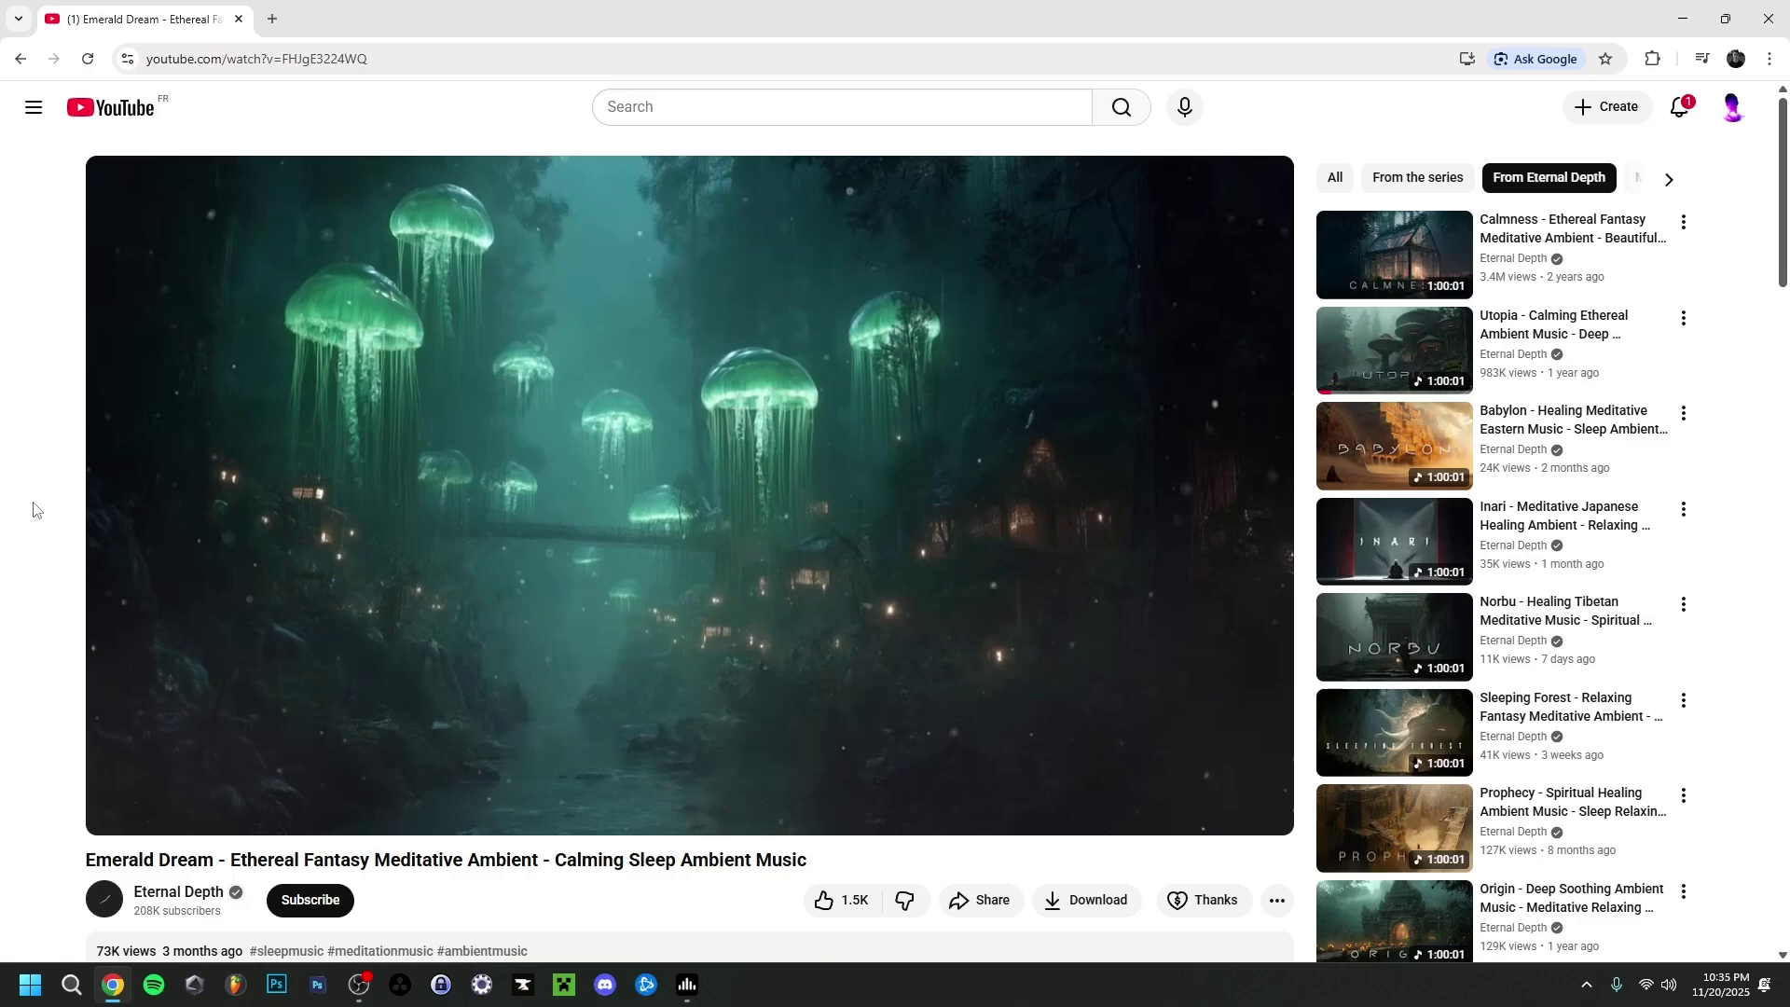
{"action": "left_click", "coordinate": [305, 564]}
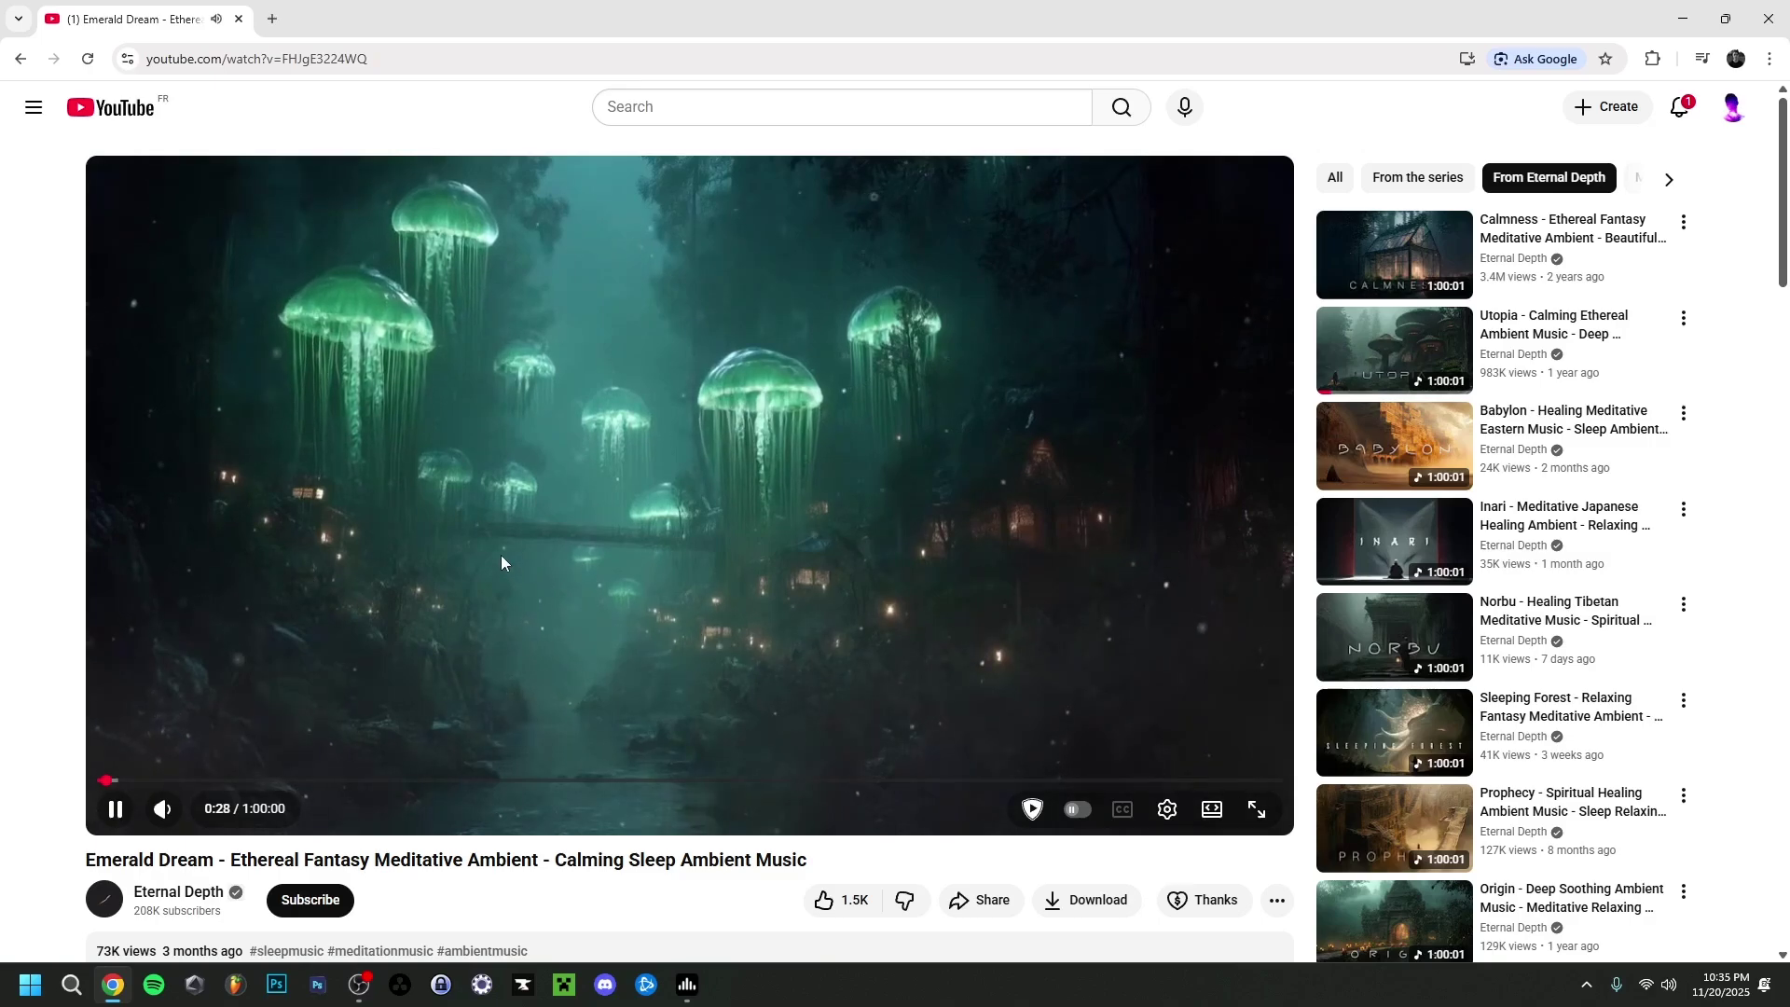
{"action": "left_click", "coordinate": [687, 984]}
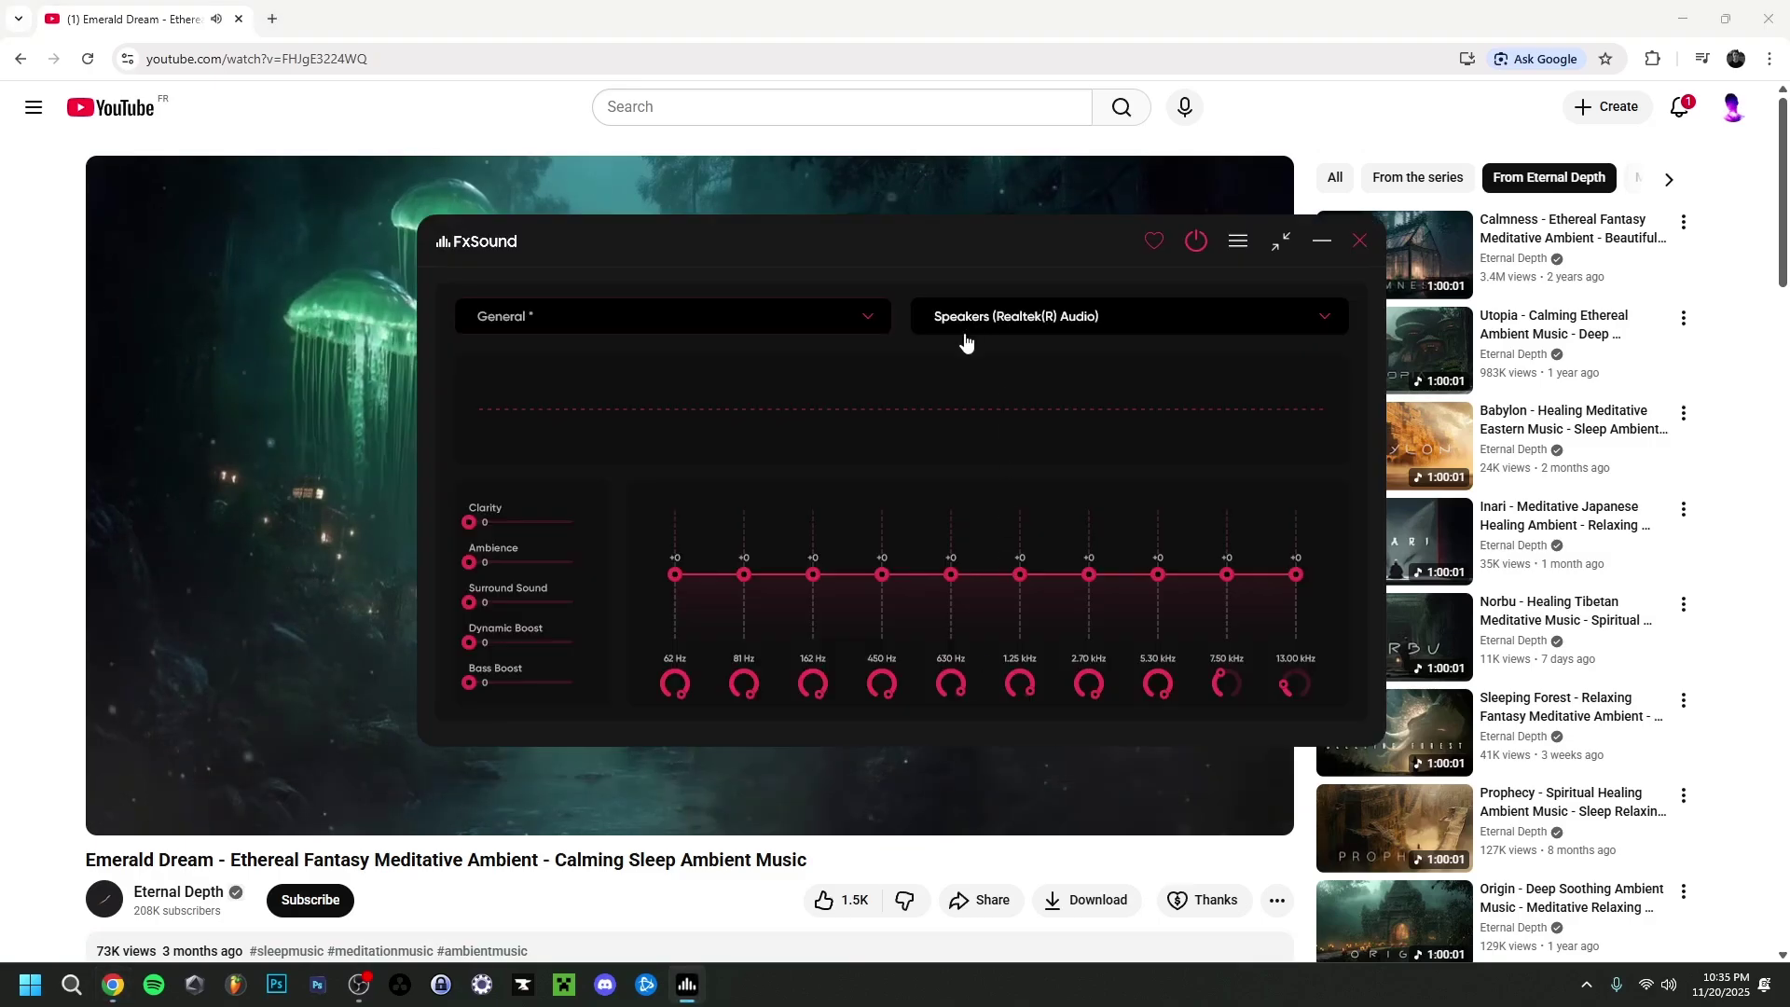
{"action": "left_click", "coordinate": [306, 522]}
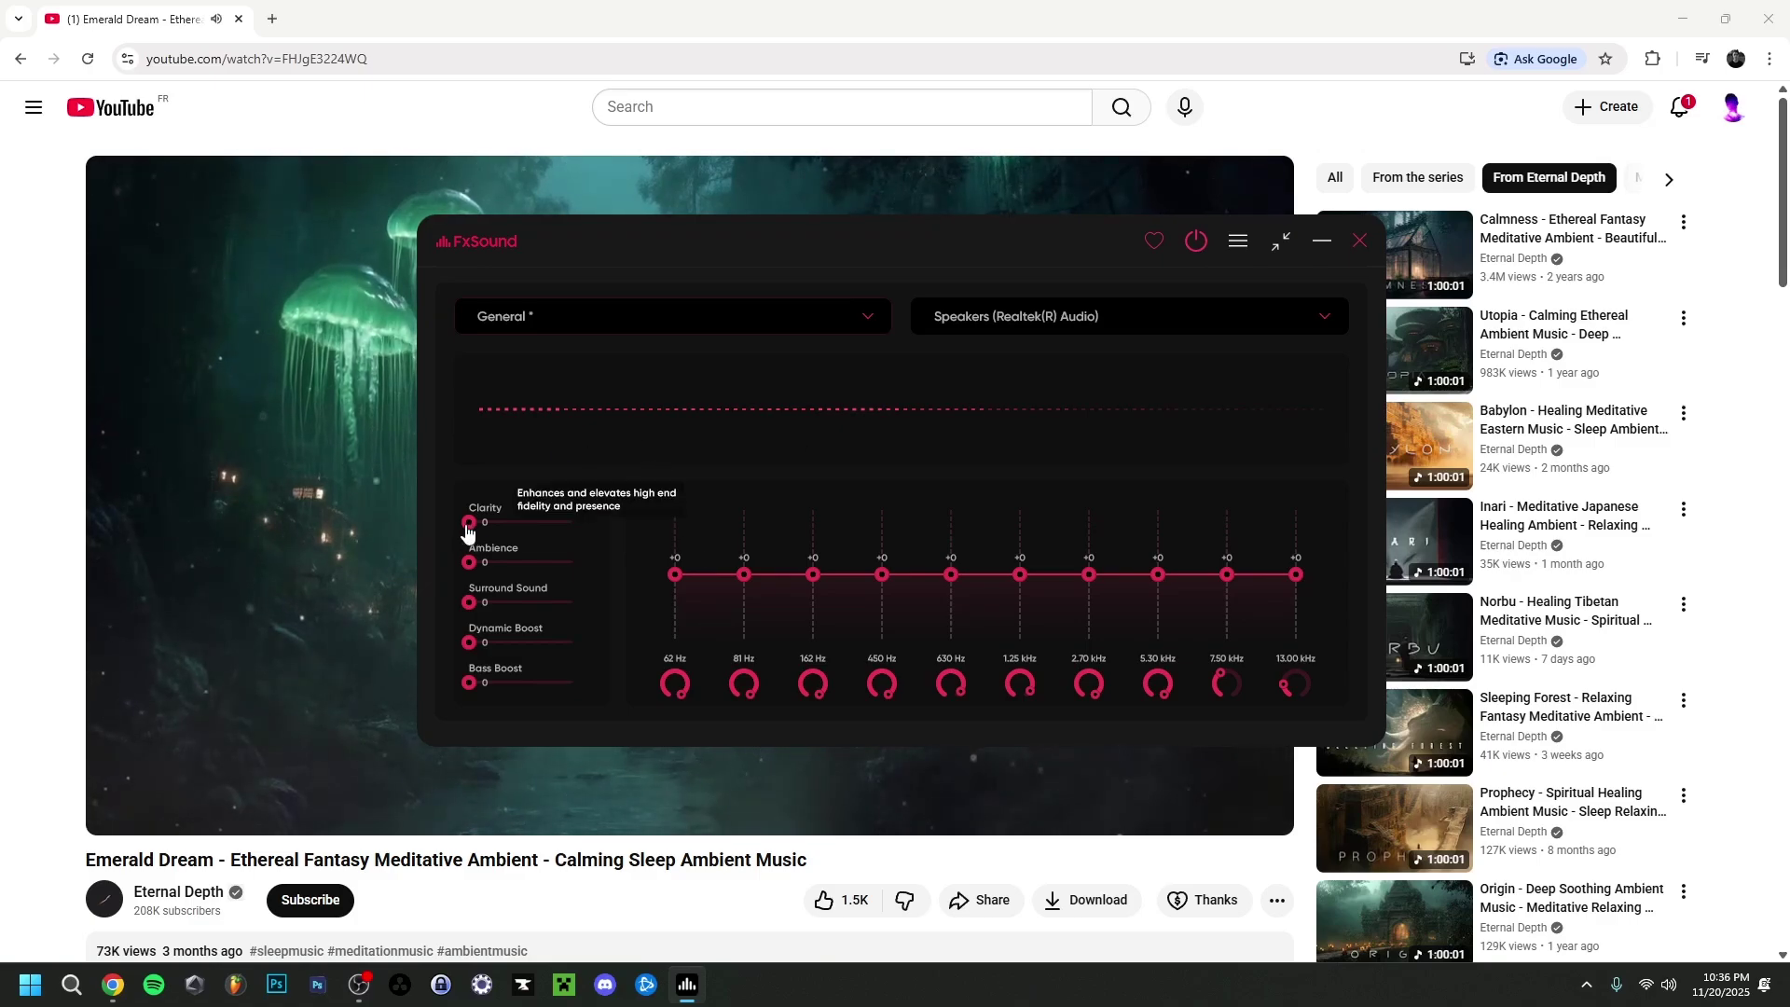
{"action": "left_click_drag", "start_coordinate": [468, 532], "coordinate": [540, 533]}
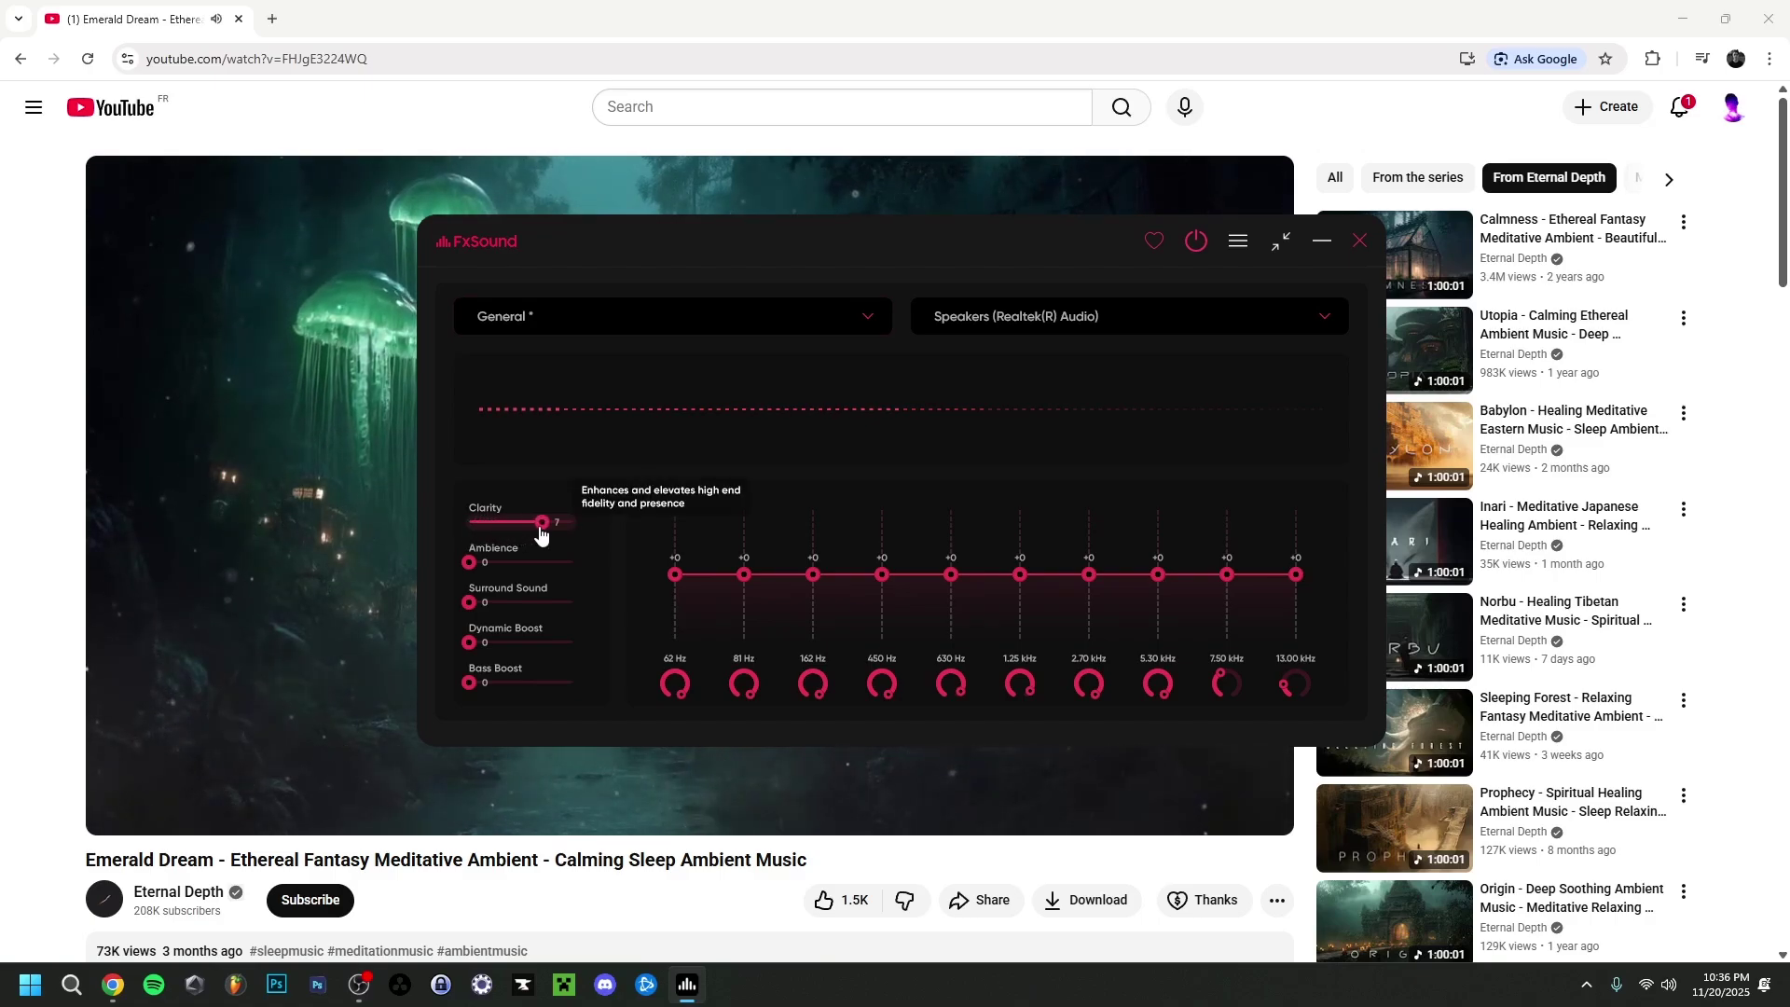
{"action": "left_click_drag", "start_coordinate": [541, 534], "coordinate": [471, 532]}
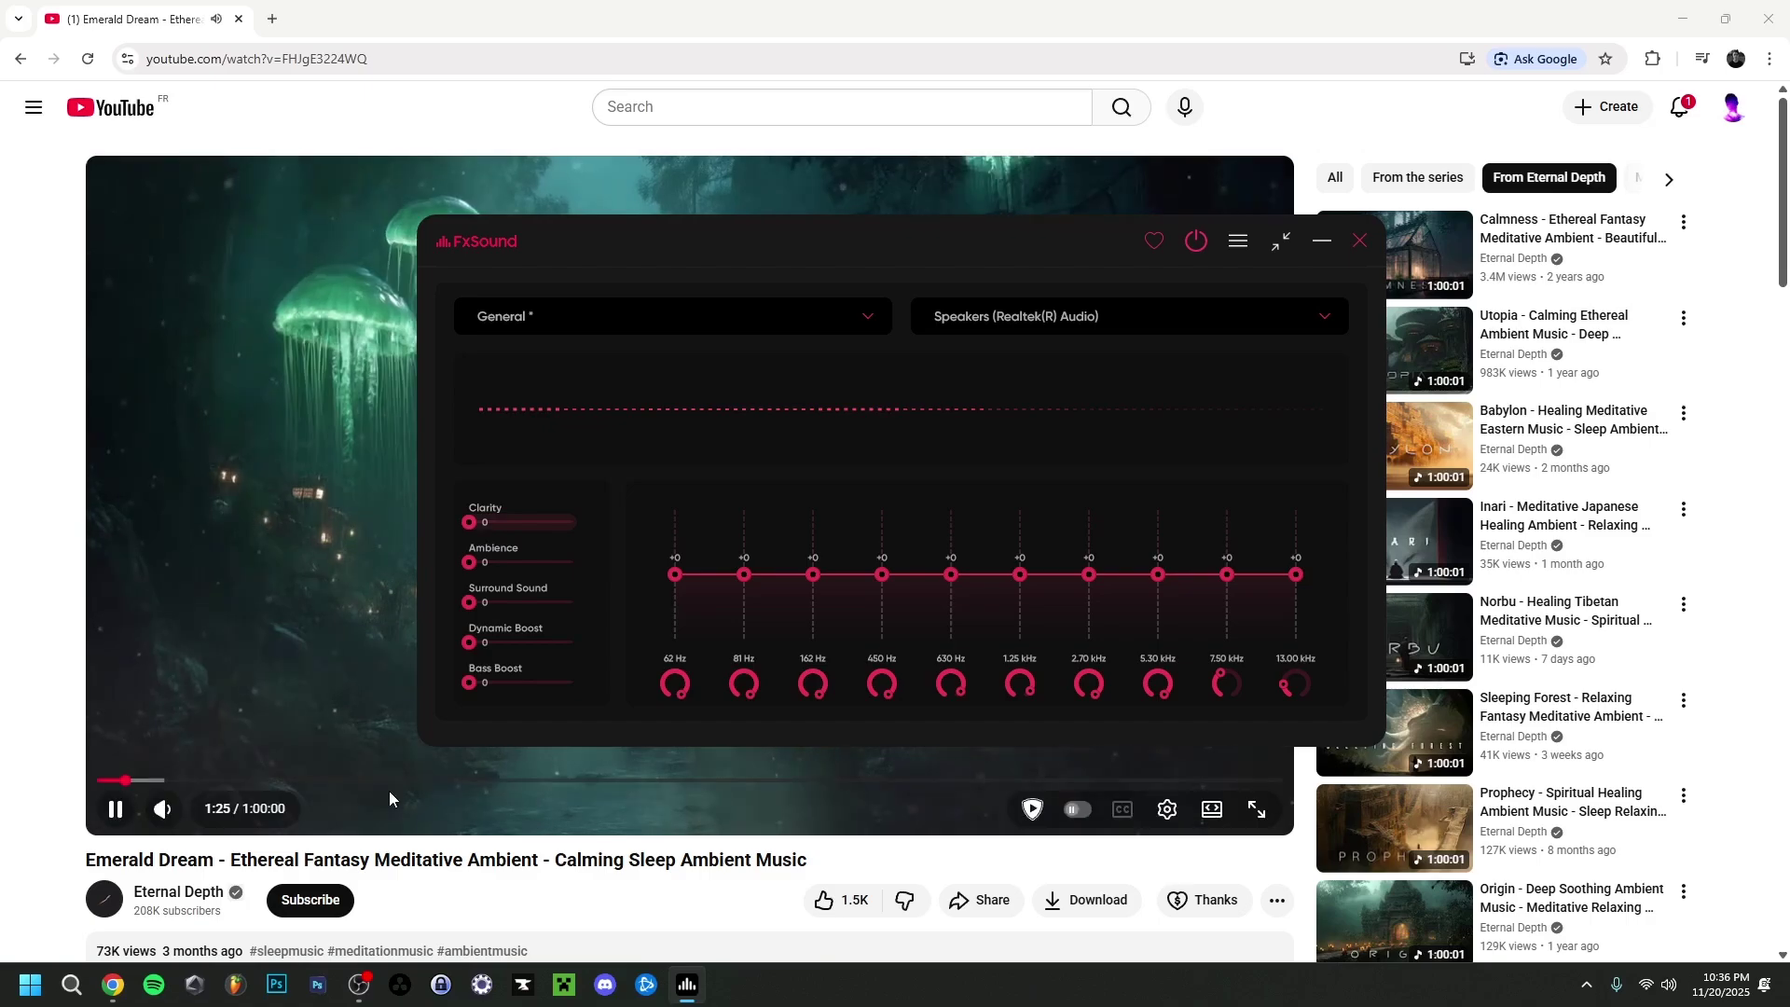
{"action": "left_click", "coordinate": [471, 564]}
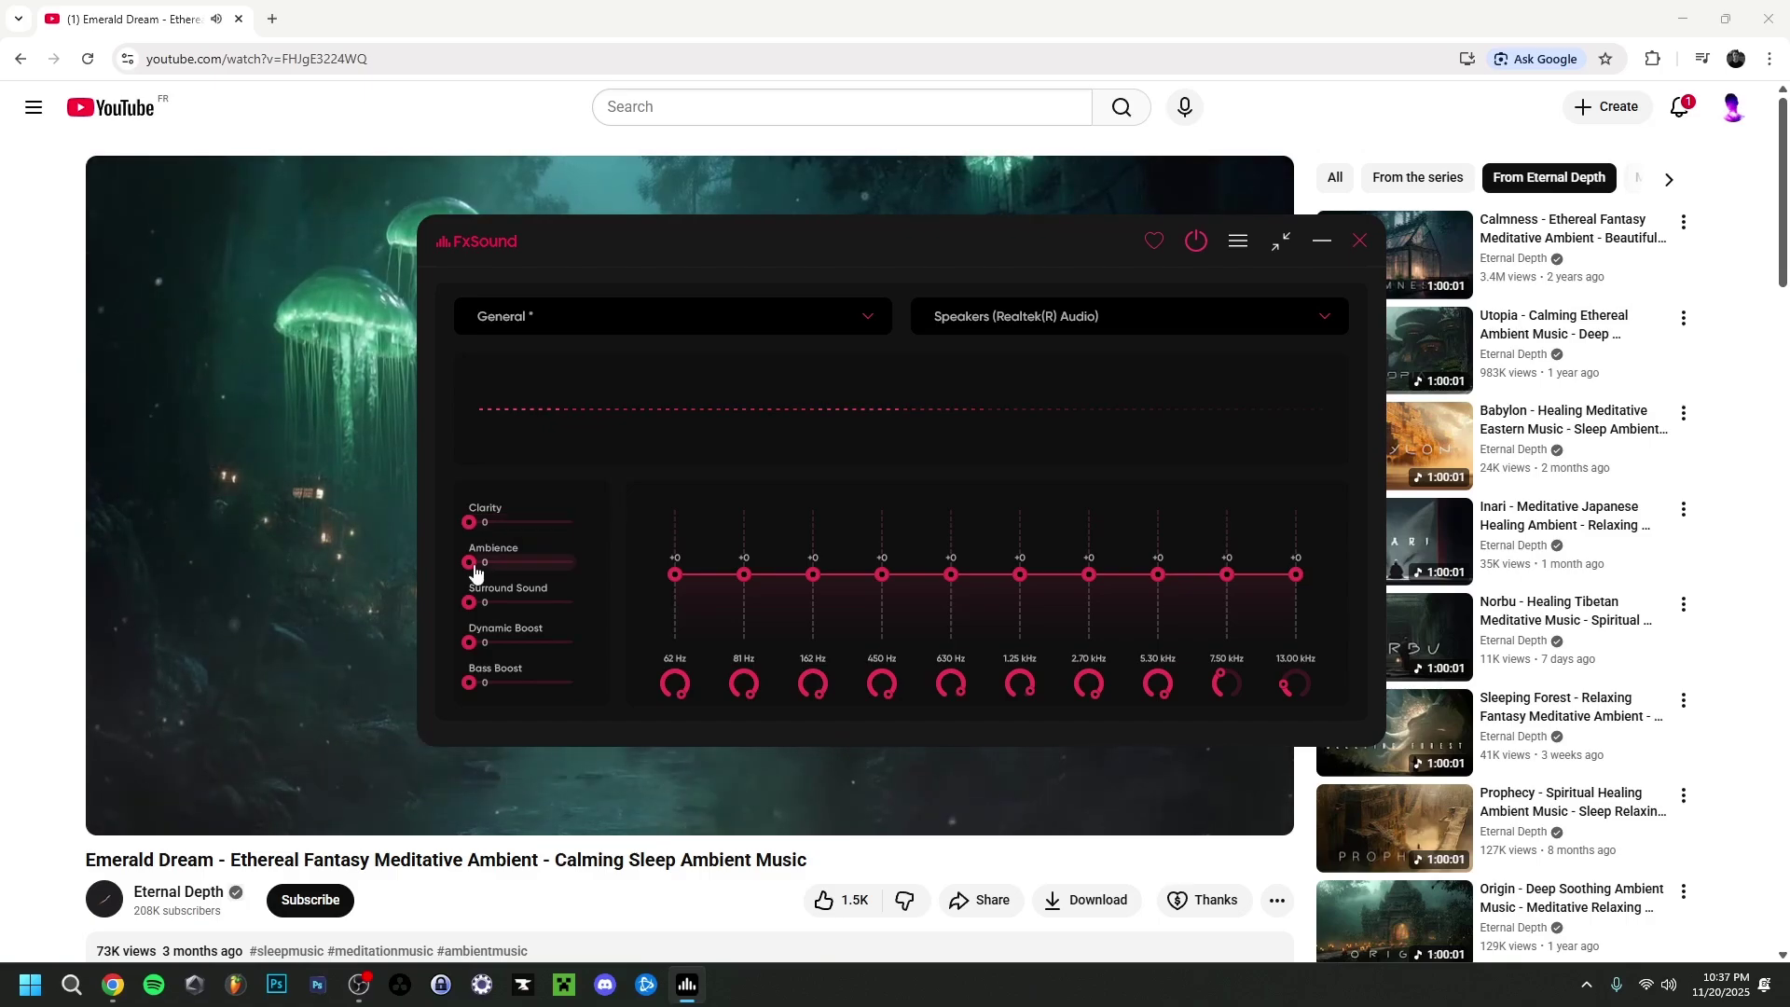
{"action": "left_click_drag", "start_coordinate": [475, 573], "coordinate": [549, 582]}
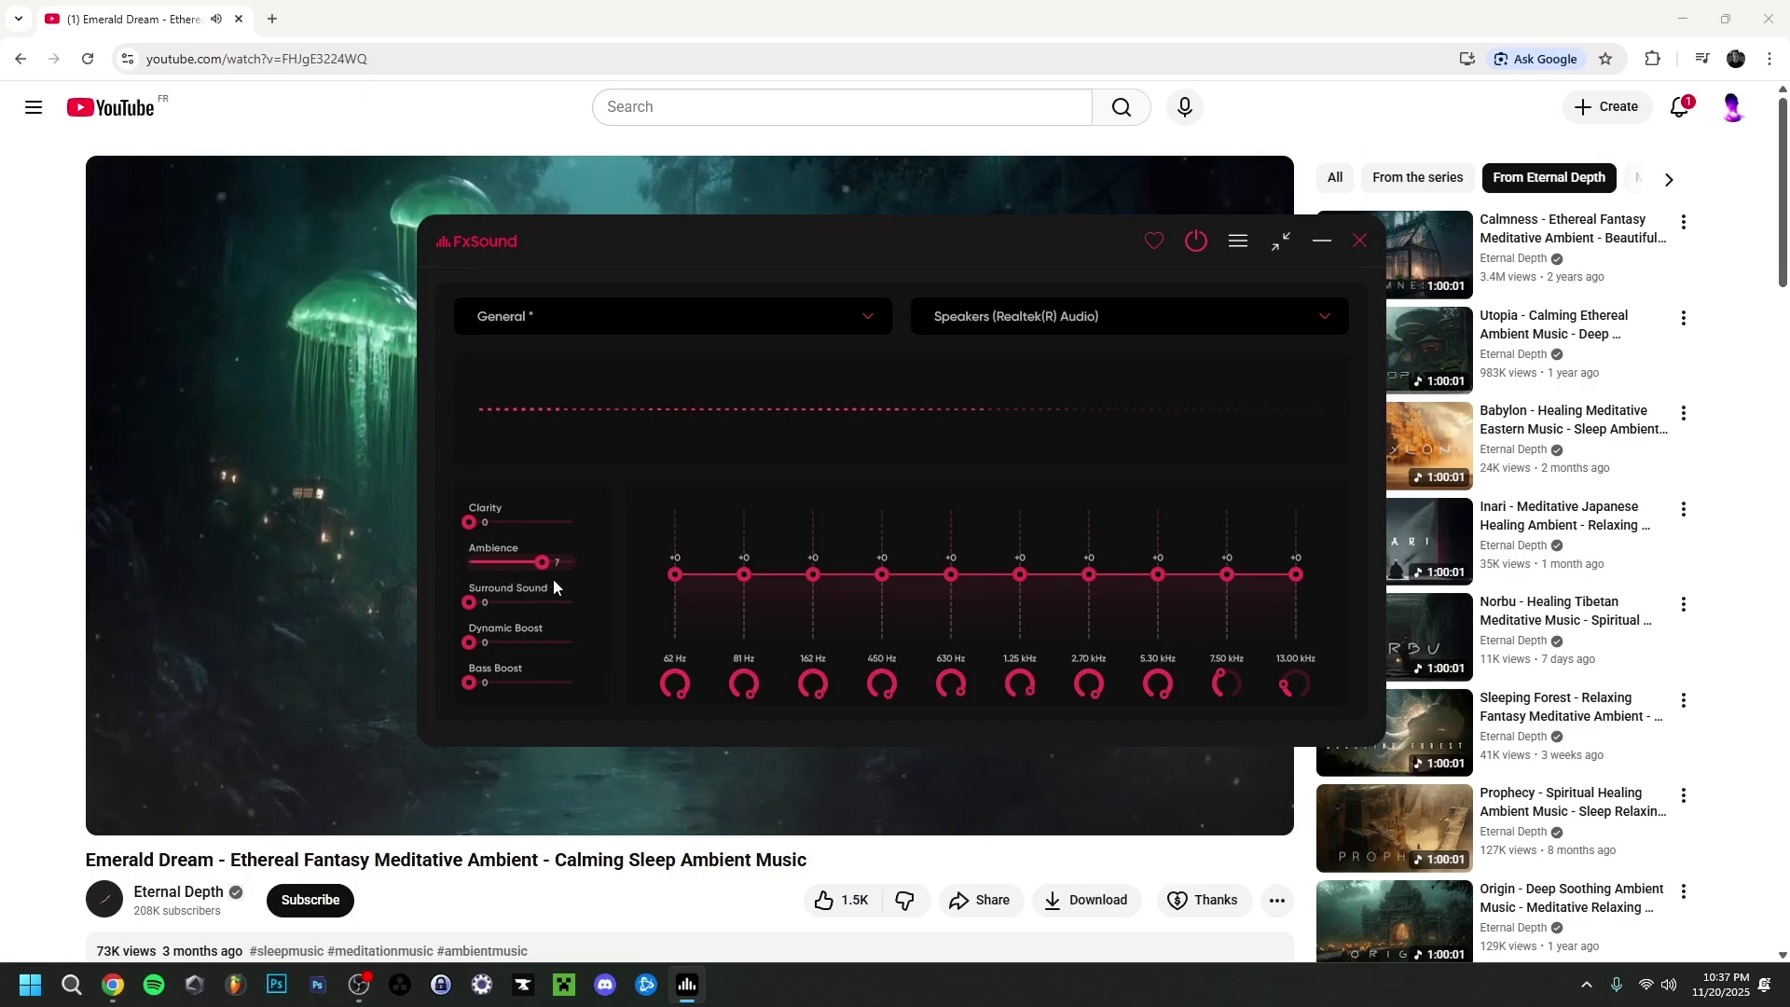
{"action": "left_click_drag", "start_coordinate": [542, 563], "coordinate": [483, 586]}
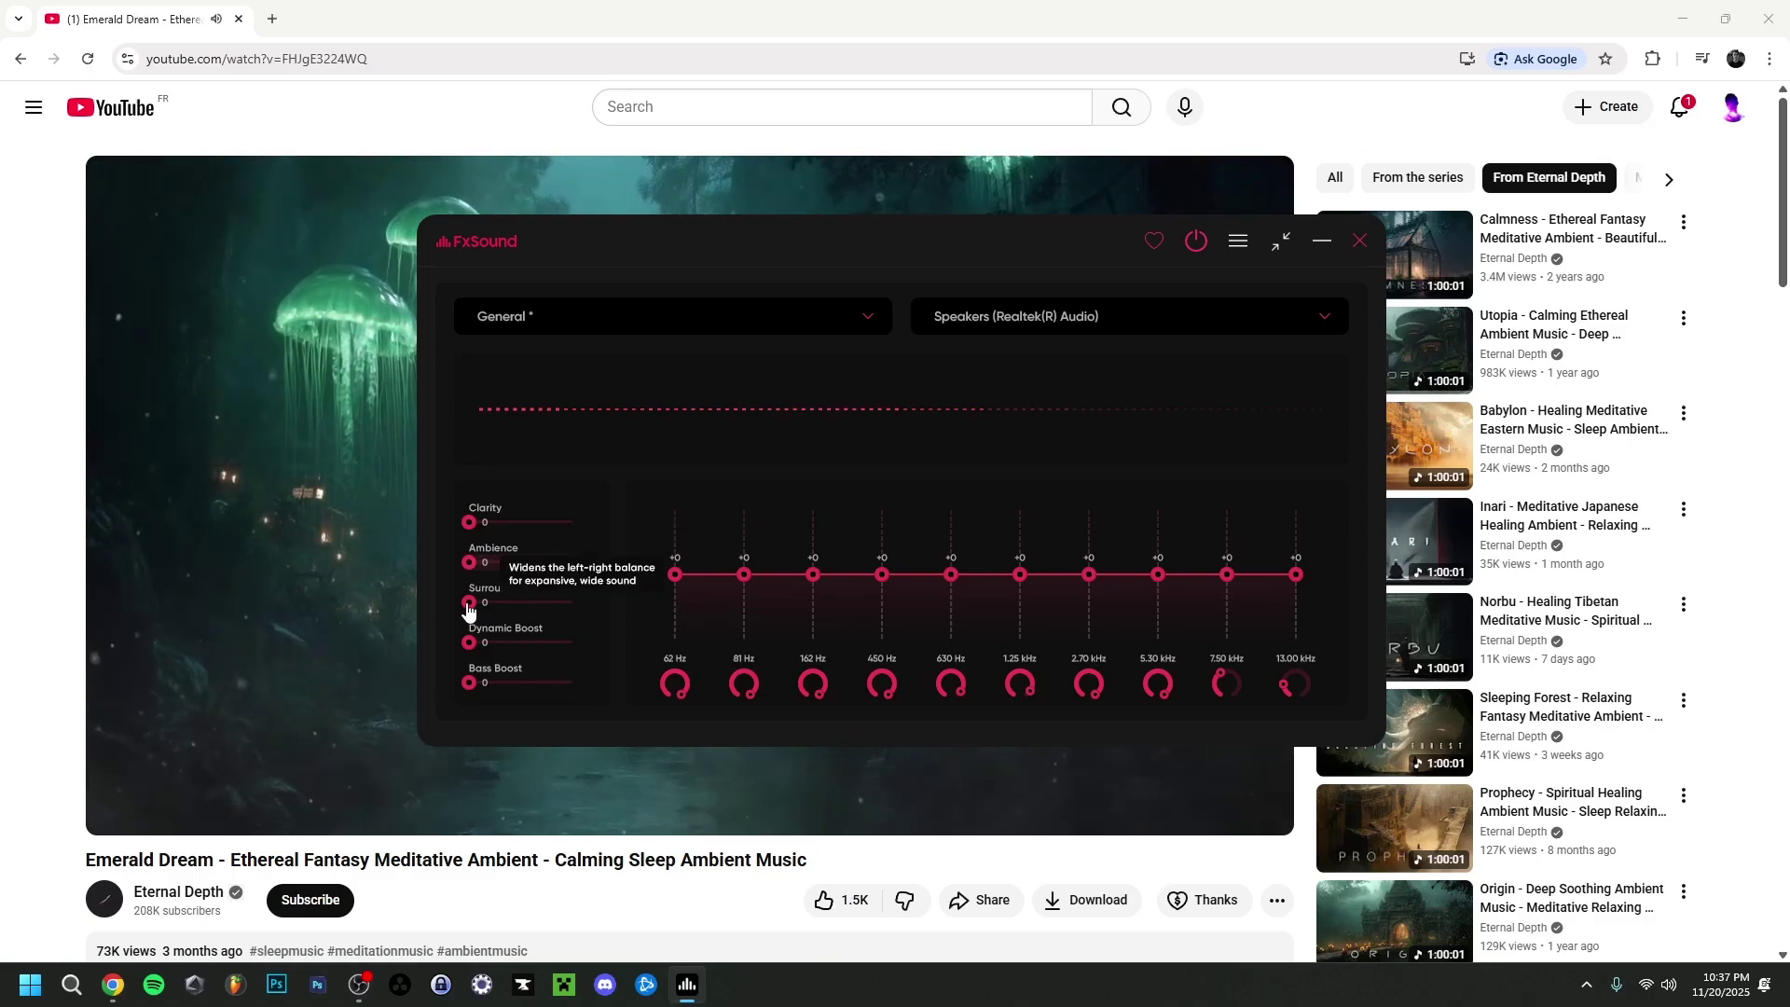
{"action": "mouse_move", "coordinate": [470, 608]}
{"action": "left_mouse_down"}
{"action": "mouse_move", "coordinate": [546, 615]}
{"action": "mouse_move", "coordinate": [471, 619]}
{"action": "left_mouse_up"}
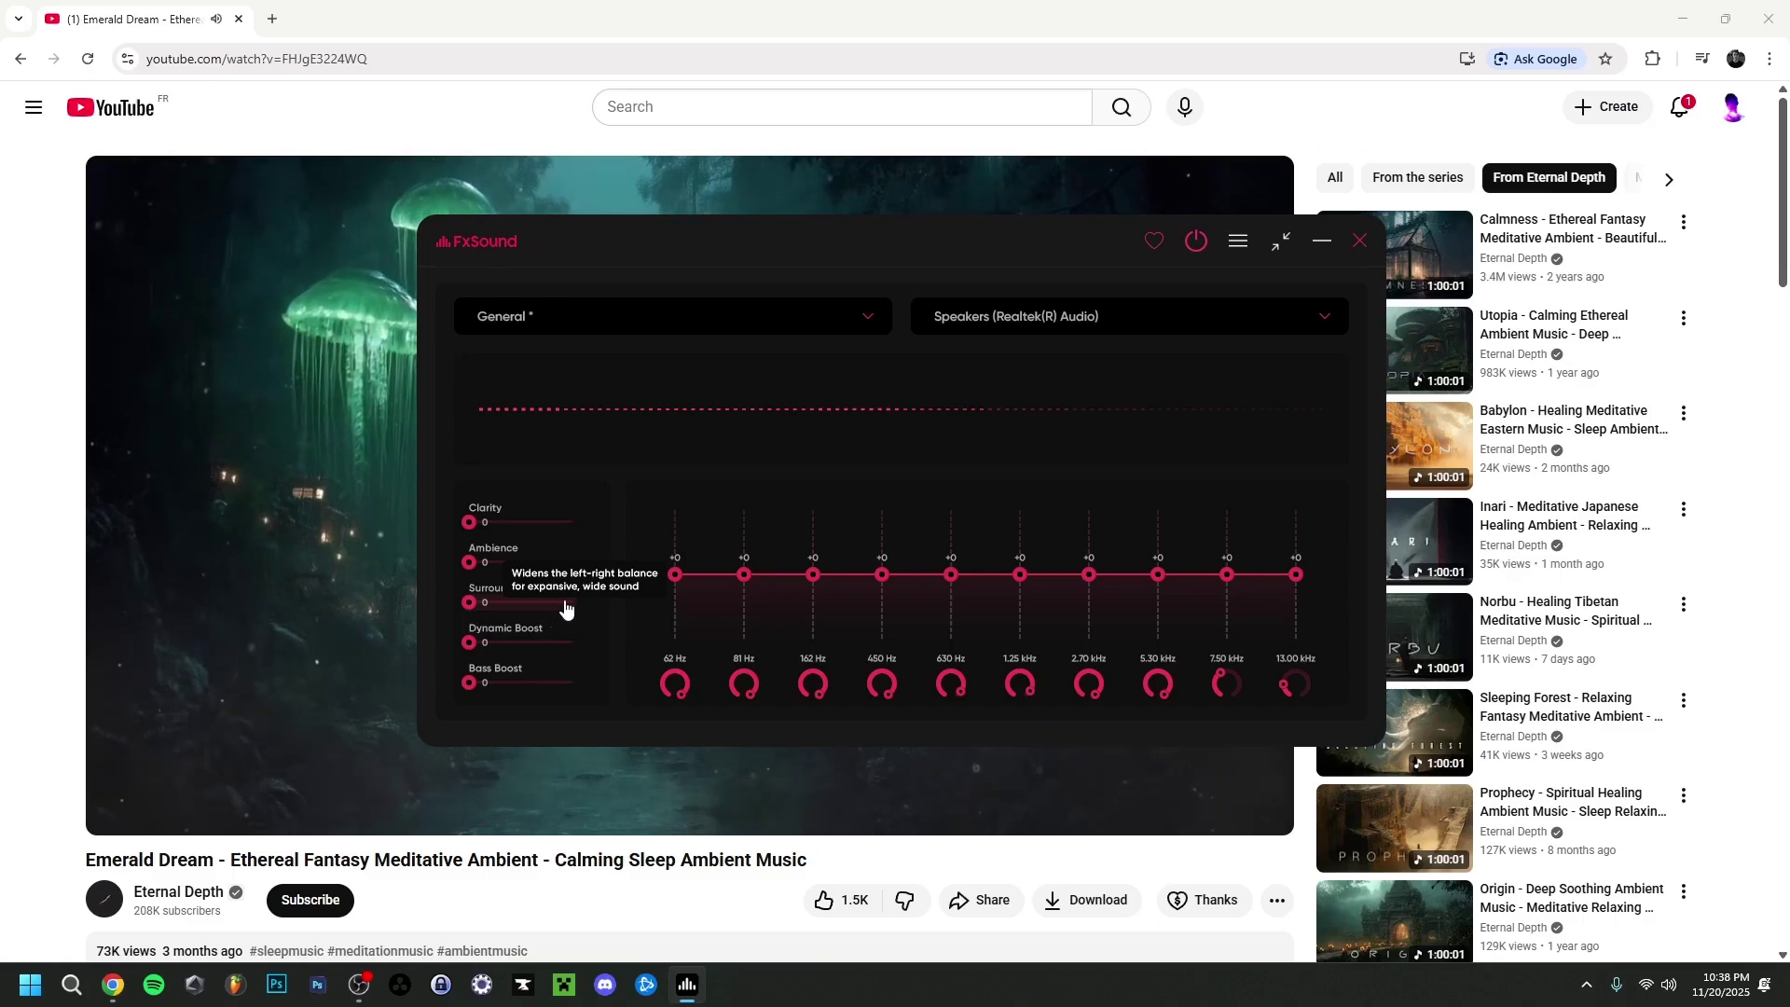
{"action": "left_click", "coordinate": [489, 603]}
{"action": "left_click_drag", "start_coordinate": [485, 622], "coordinate": [473, 623]}
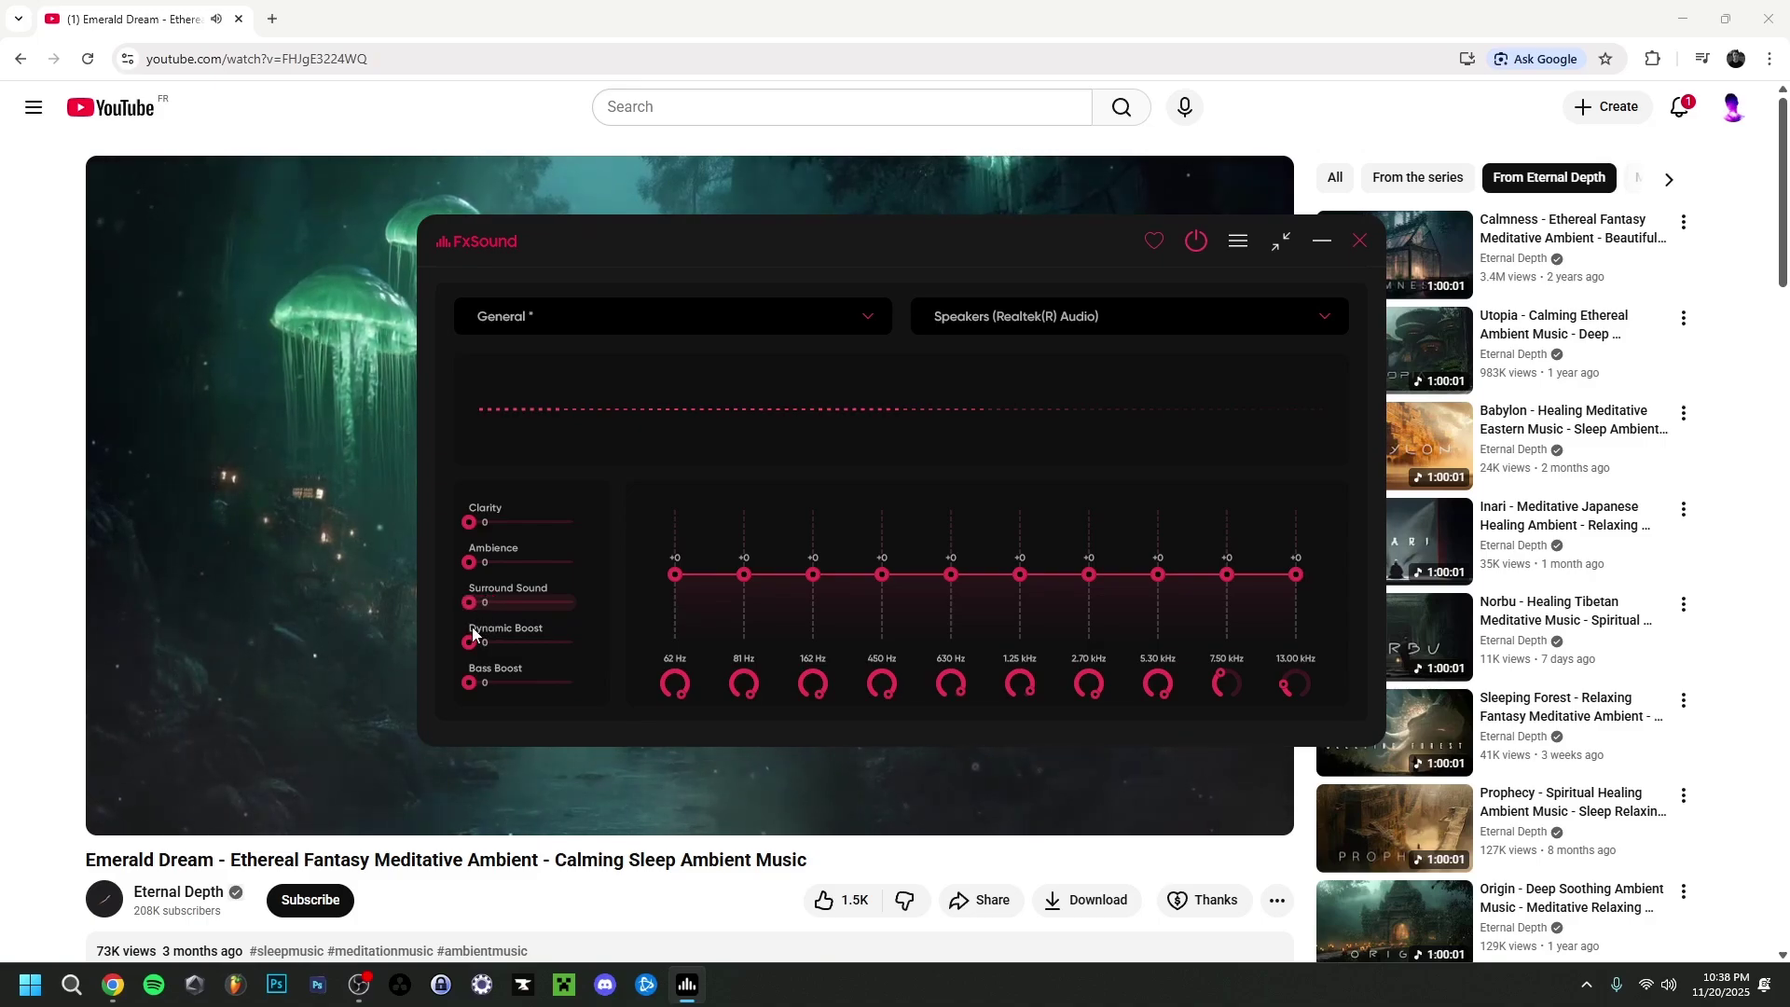
{"action": "left_click", "coordinate": [188, 813]}
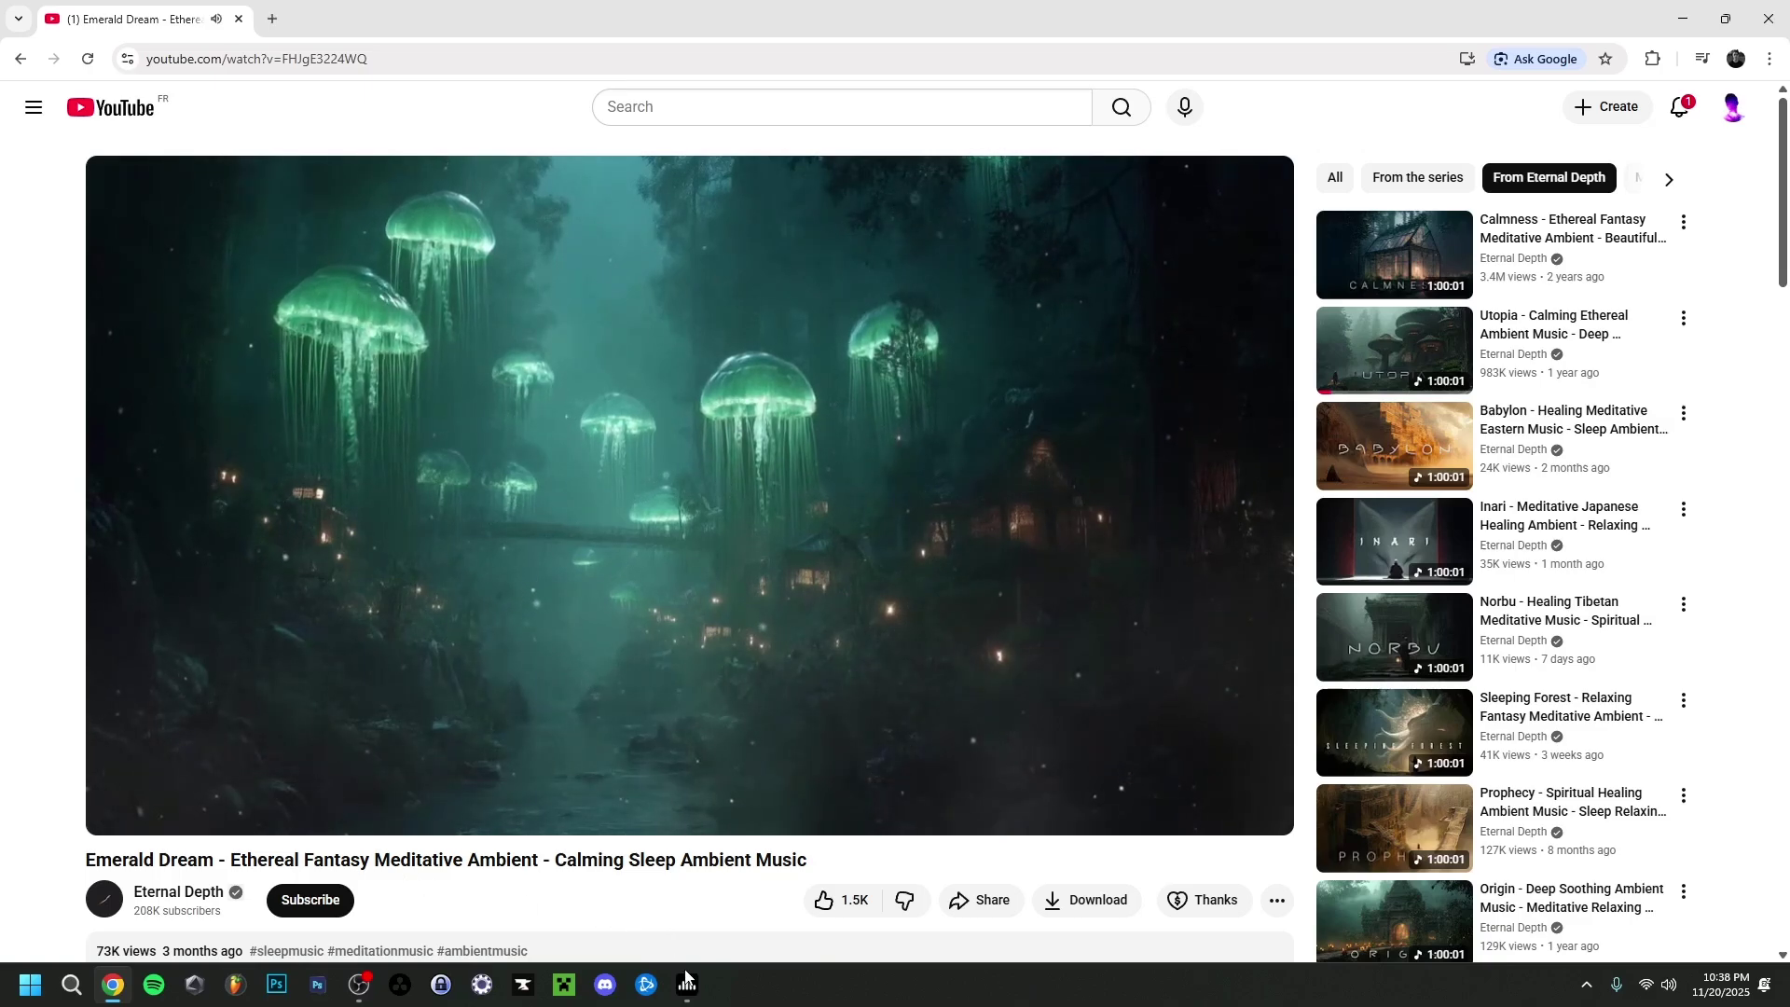
{"action": "left_click", "coordinate": [692, 1003]}
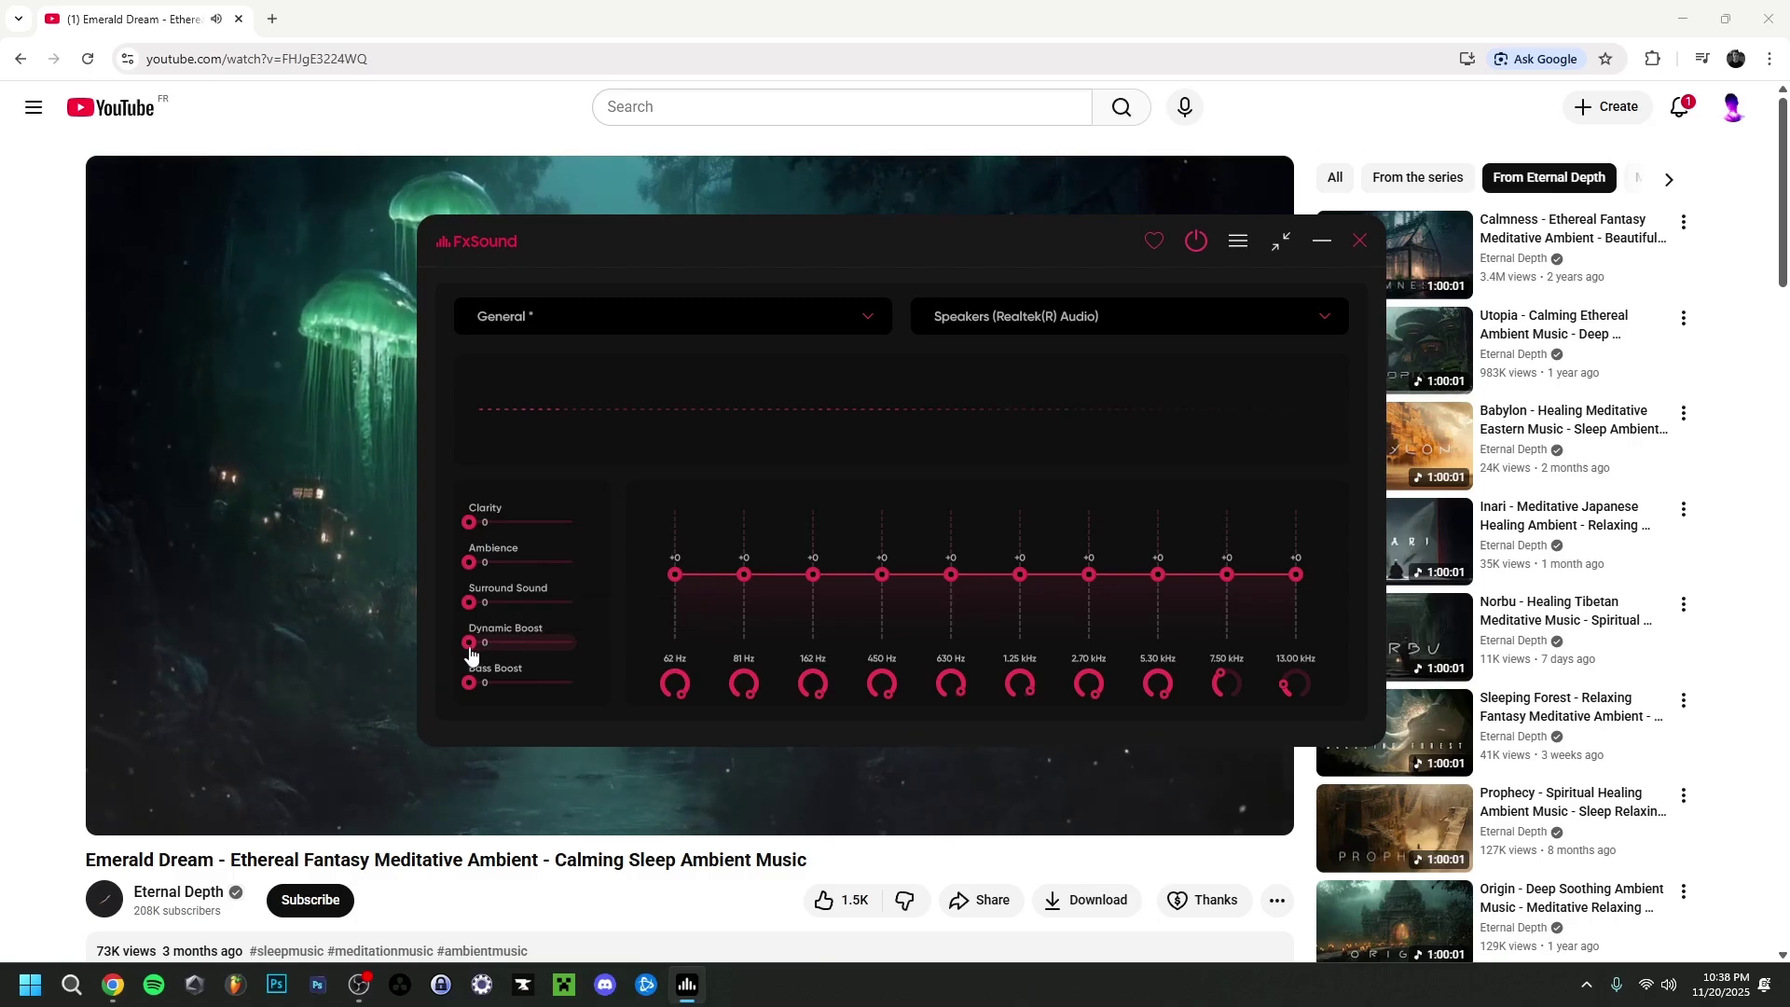
{"action": "mouse_move", "coordinate": [471, 655]}
{"action": "left_mouse_down"}
{"action": "mouse_move", "coordinate": [543, 658]}
{"action": "mouse_move", "coordinate": [470, 661]}
{"action": "left_mouse_up"}
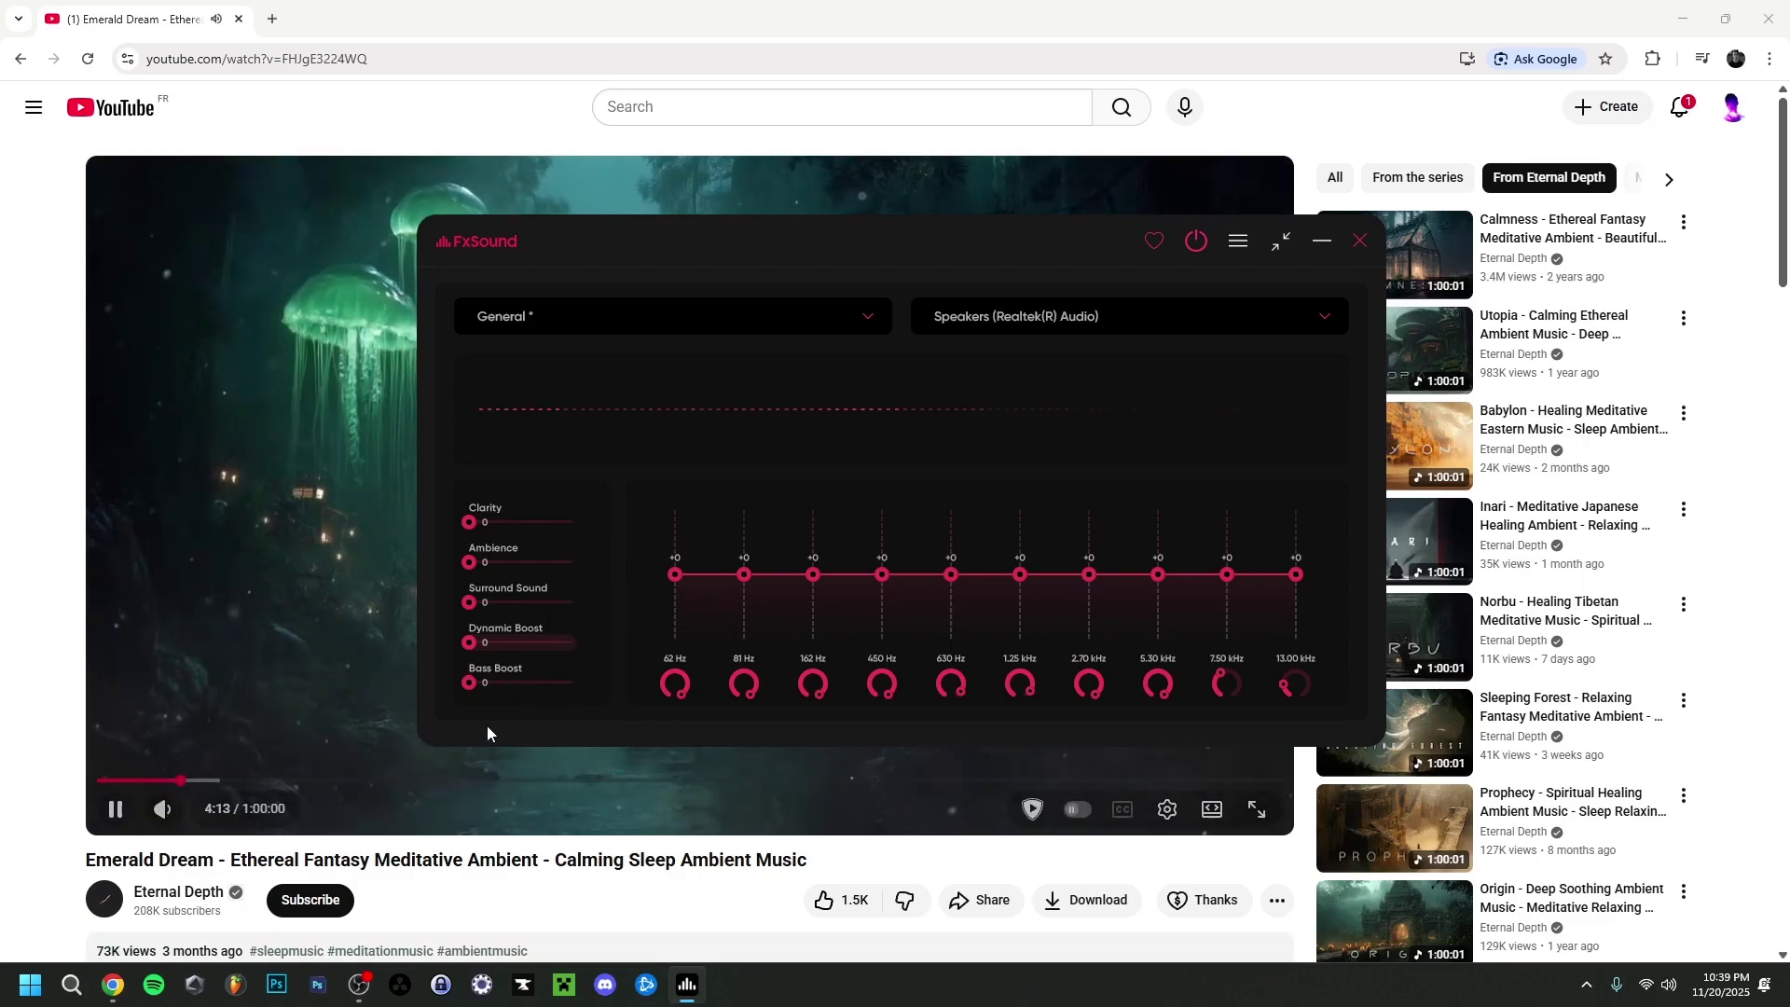
{"action": "left_click_drag", "start_coordinate": [472, 690], "coordinate": [552, 690]}
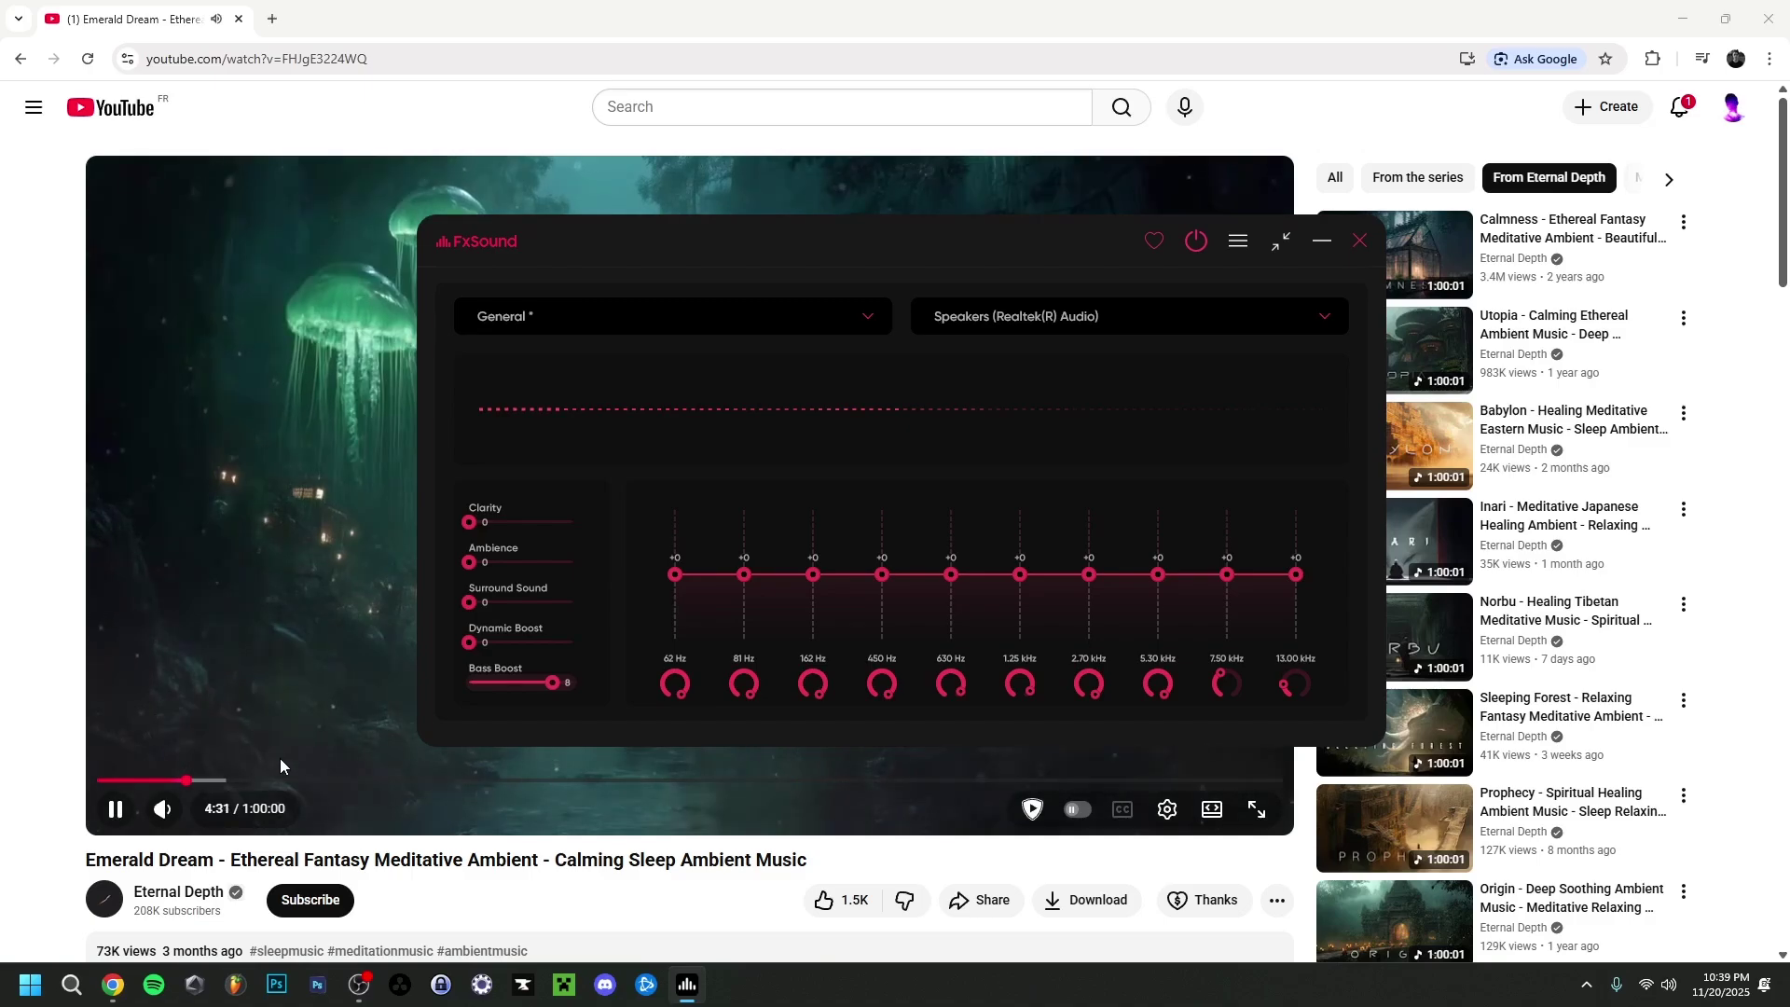
{"action": "left_click", "coordinate": [192, 811]}
{"action": "key", "text": "alt+Tab"}
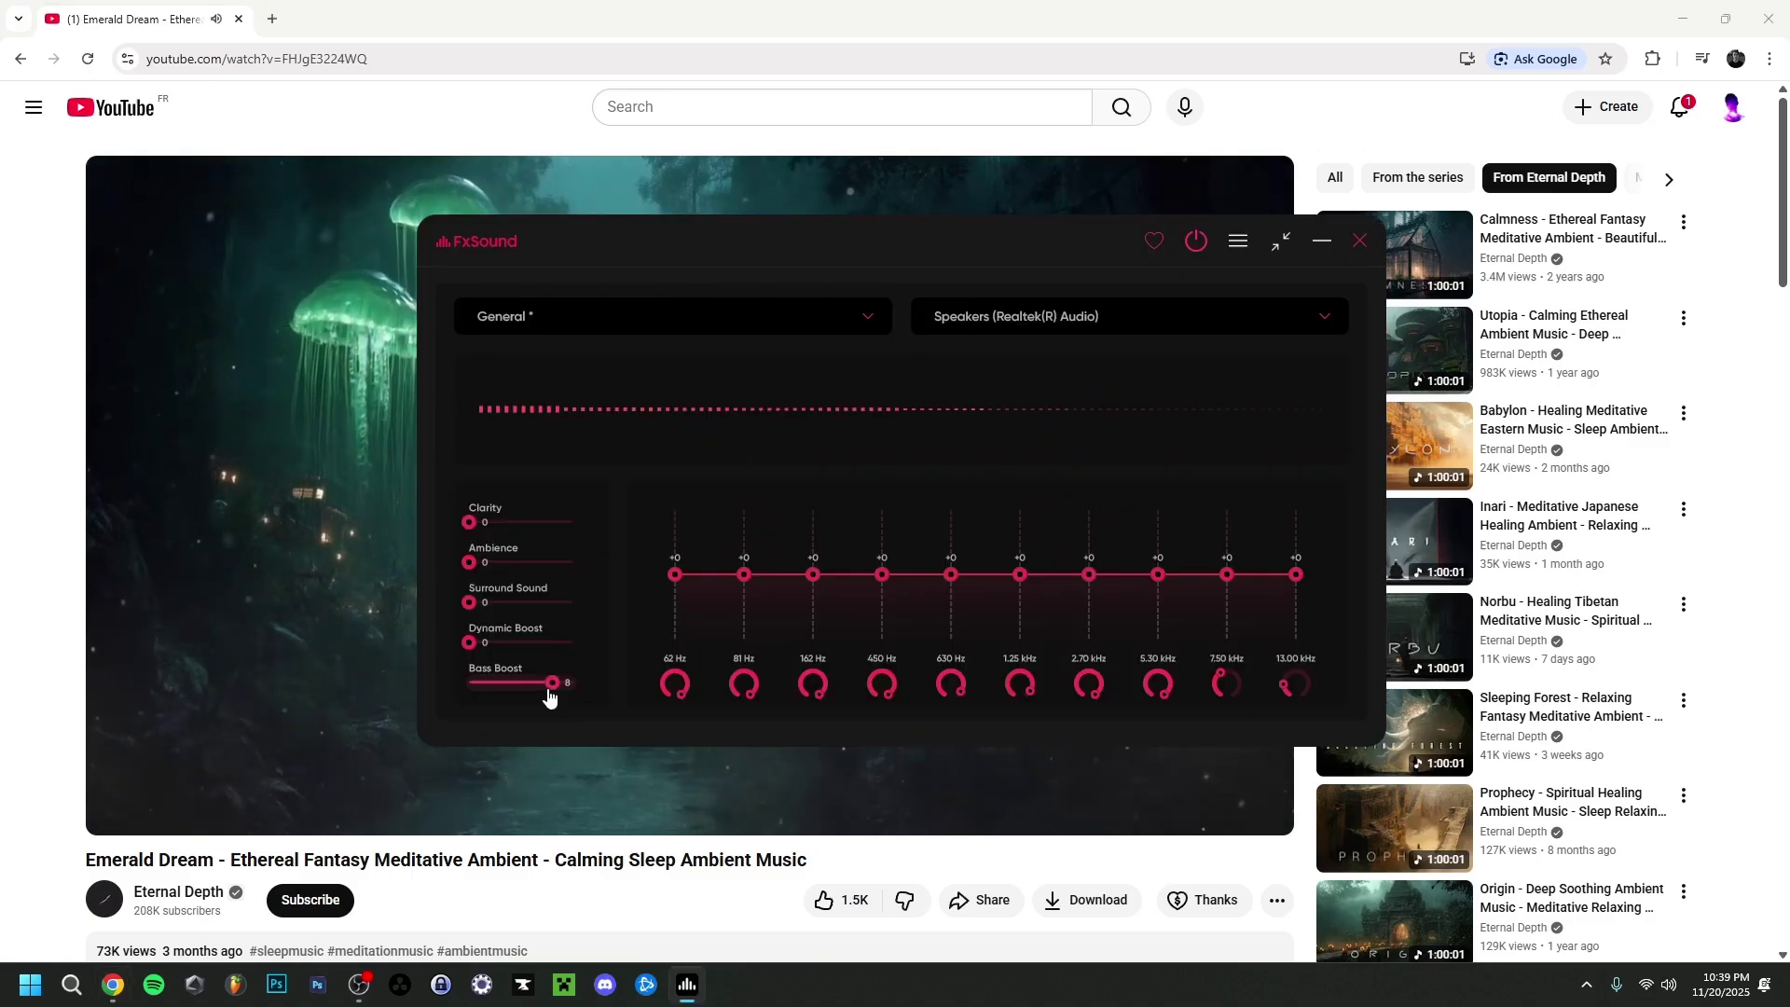
{"action": "left_click_drag", "start_coordinate": [548, 689], "coordinate": [419, 711]}
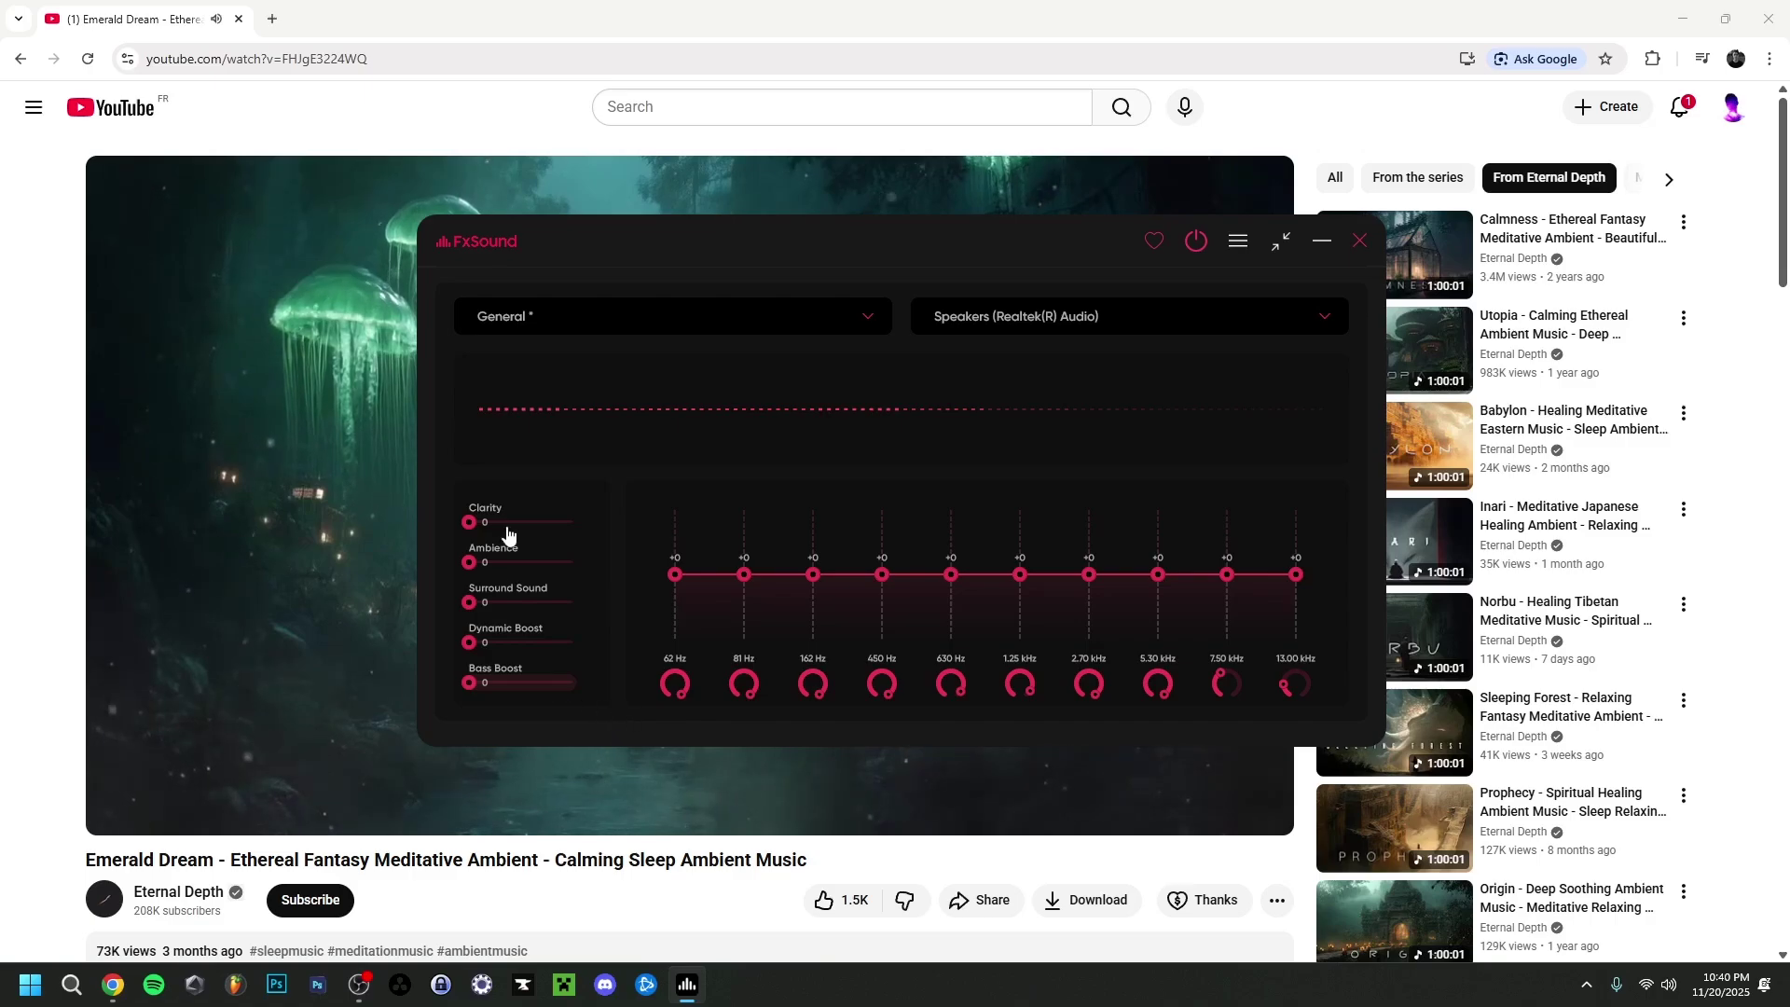
{"action": "mouse_move", "coordinate": [561, 825]}
{"action": "left_click", "coordinate": [272, 630]}
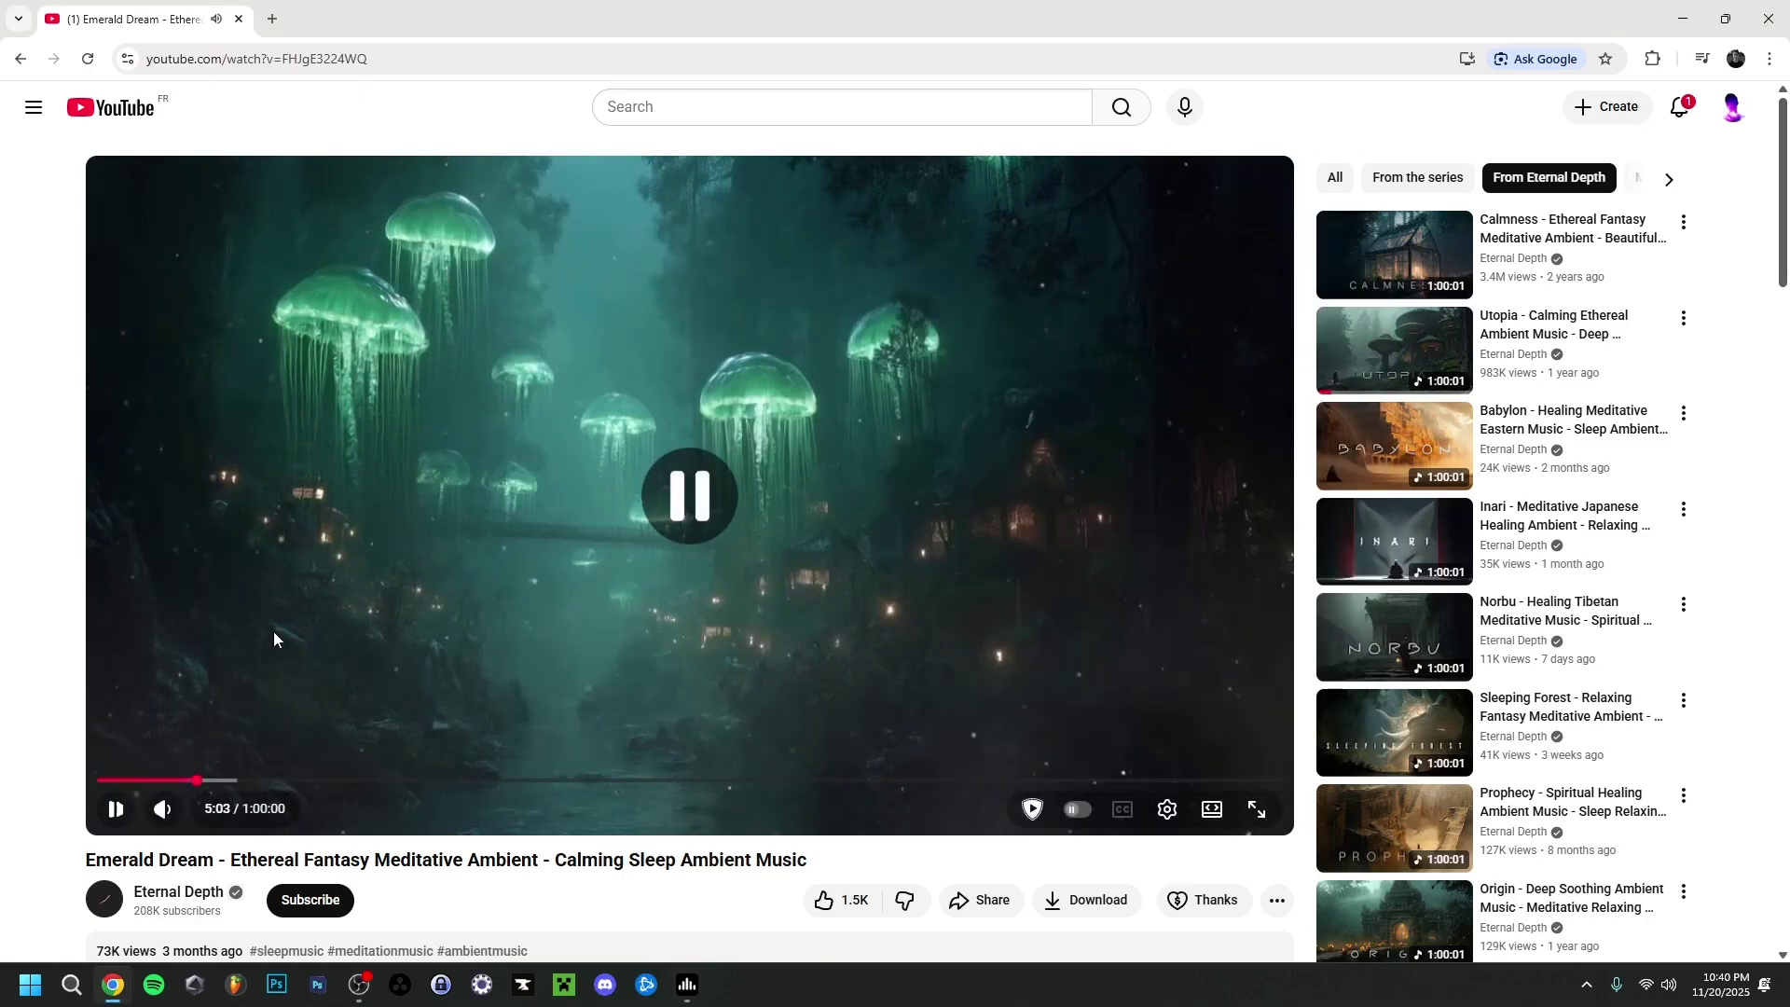
{"action": "left_click", "coordinate": [687, 984]}
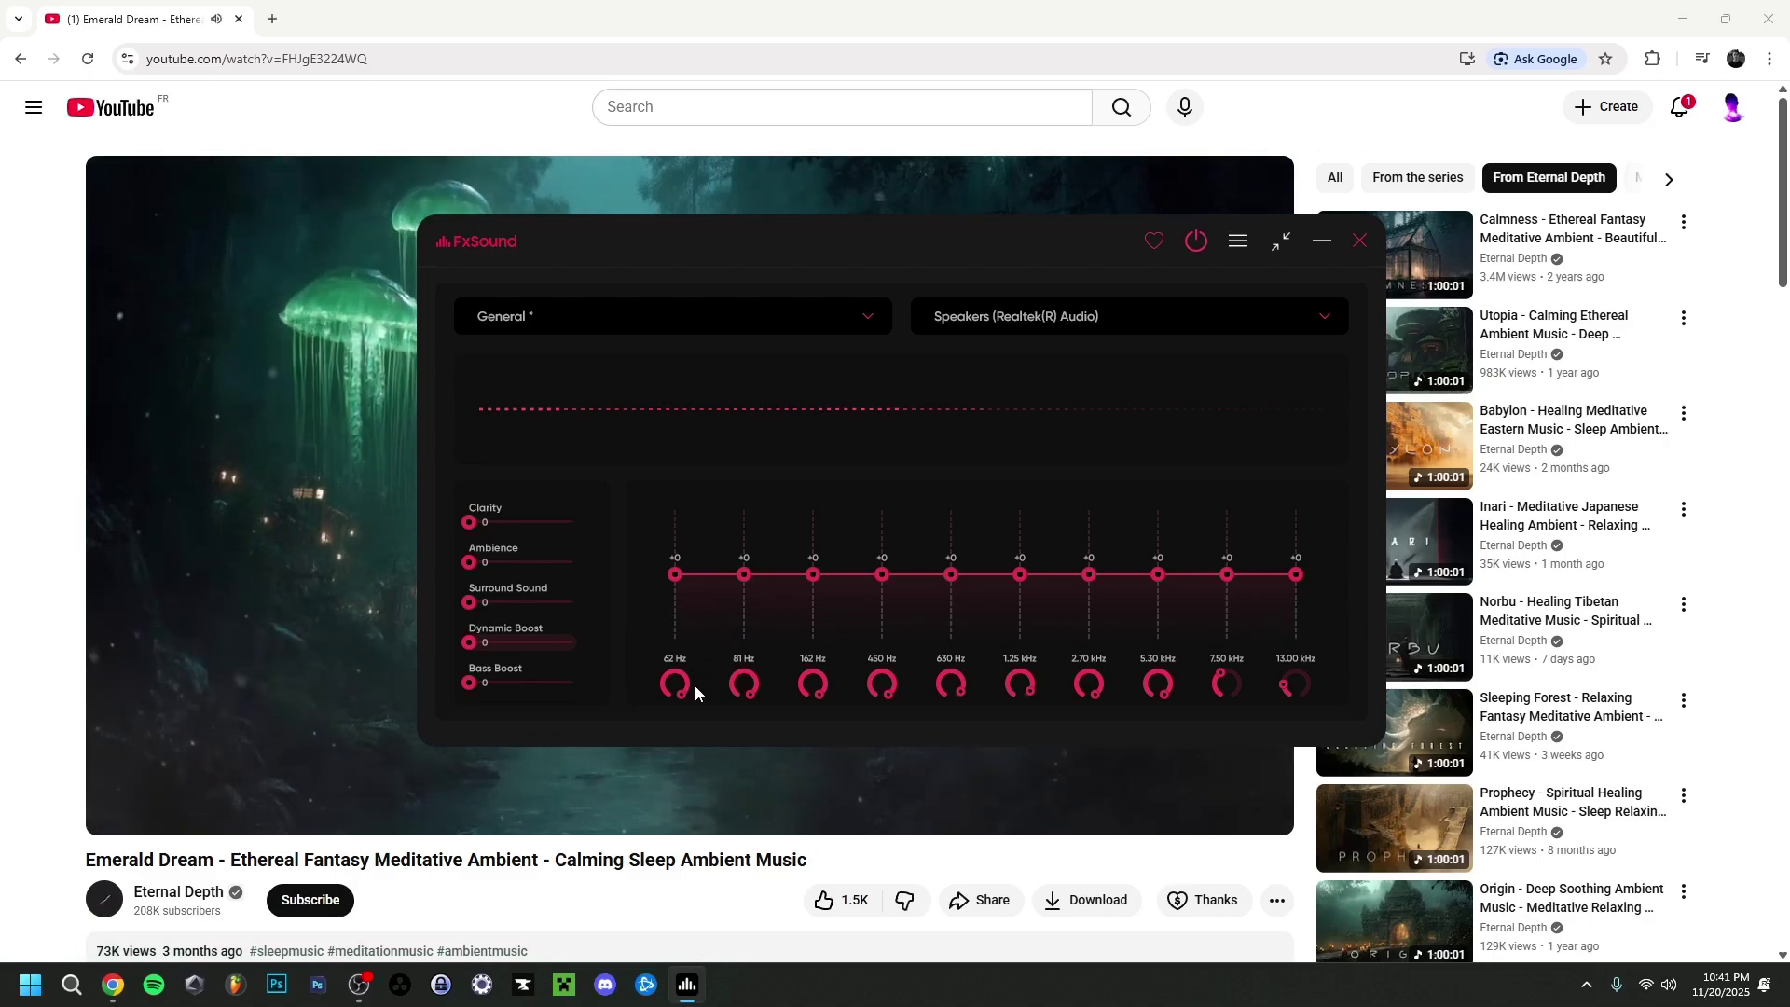
Step: Retune the third band from 162 Hz to 120 Hz at +2 and drop the fourth band to 325 Hz
{"action": "left_click_drag", "start_coordinate": [757, 694], "coordinate": [665, 589]}
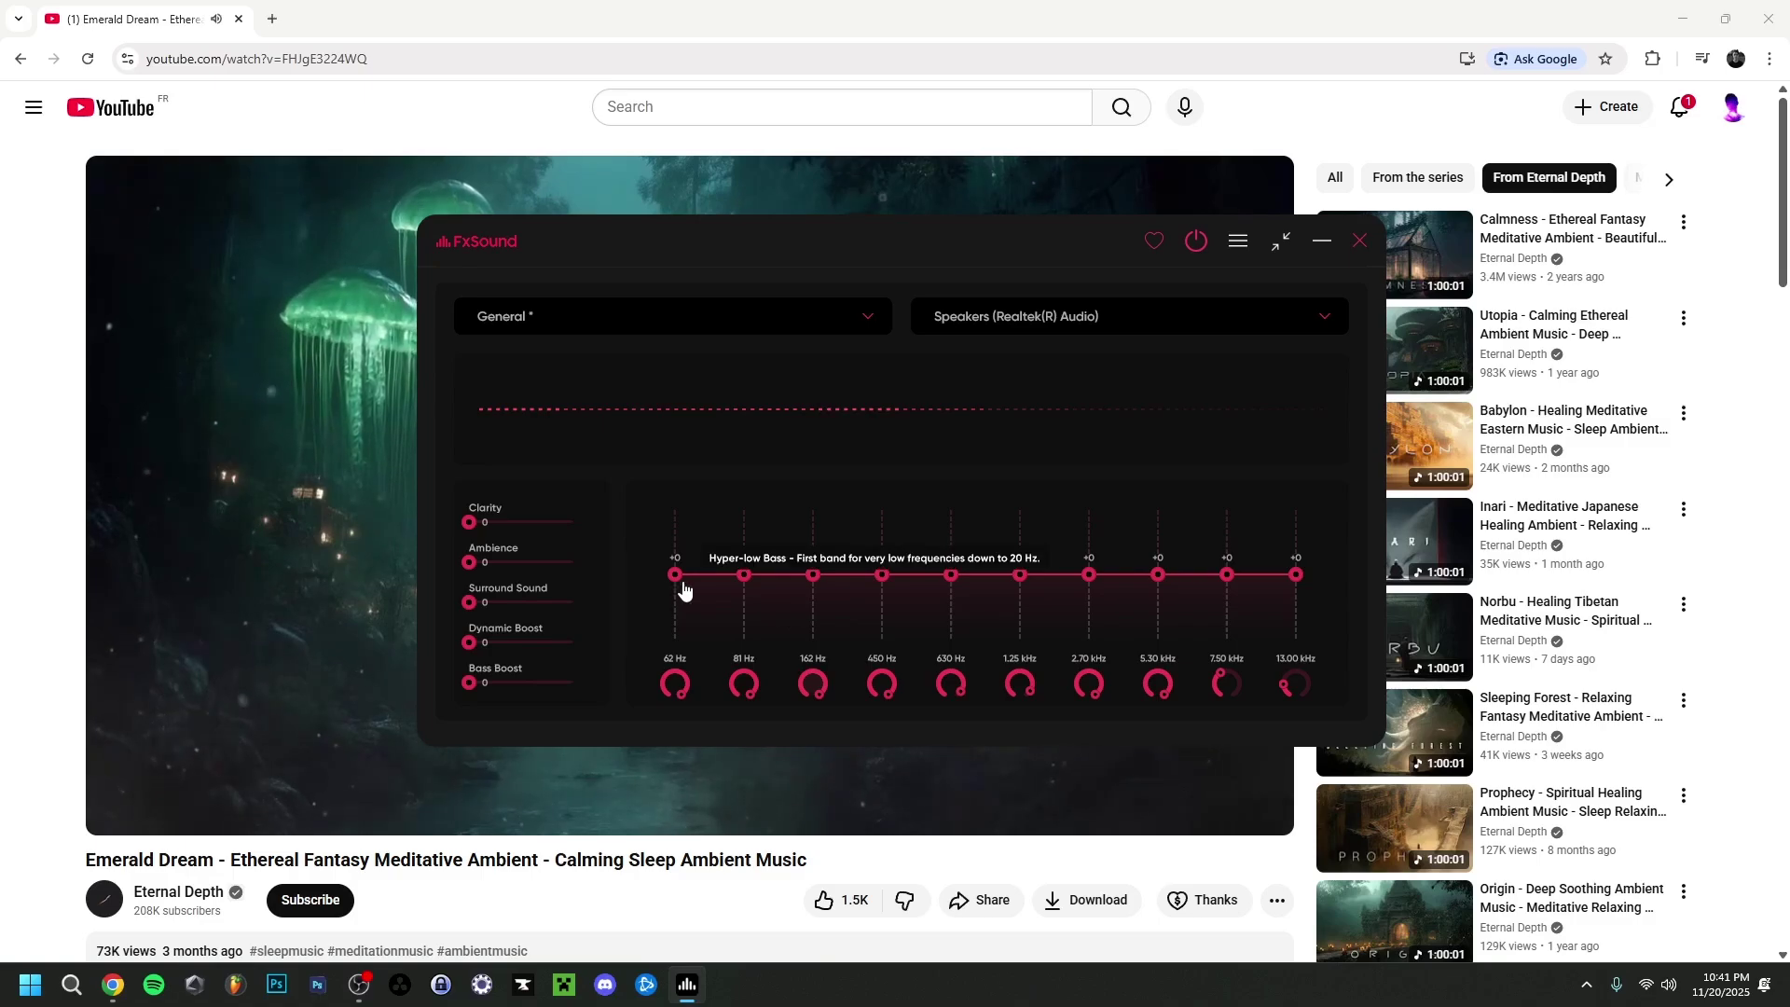
{"action": "left_click_drag", "start_coordinate": [811, 680], "coordinate": [799, 697]}
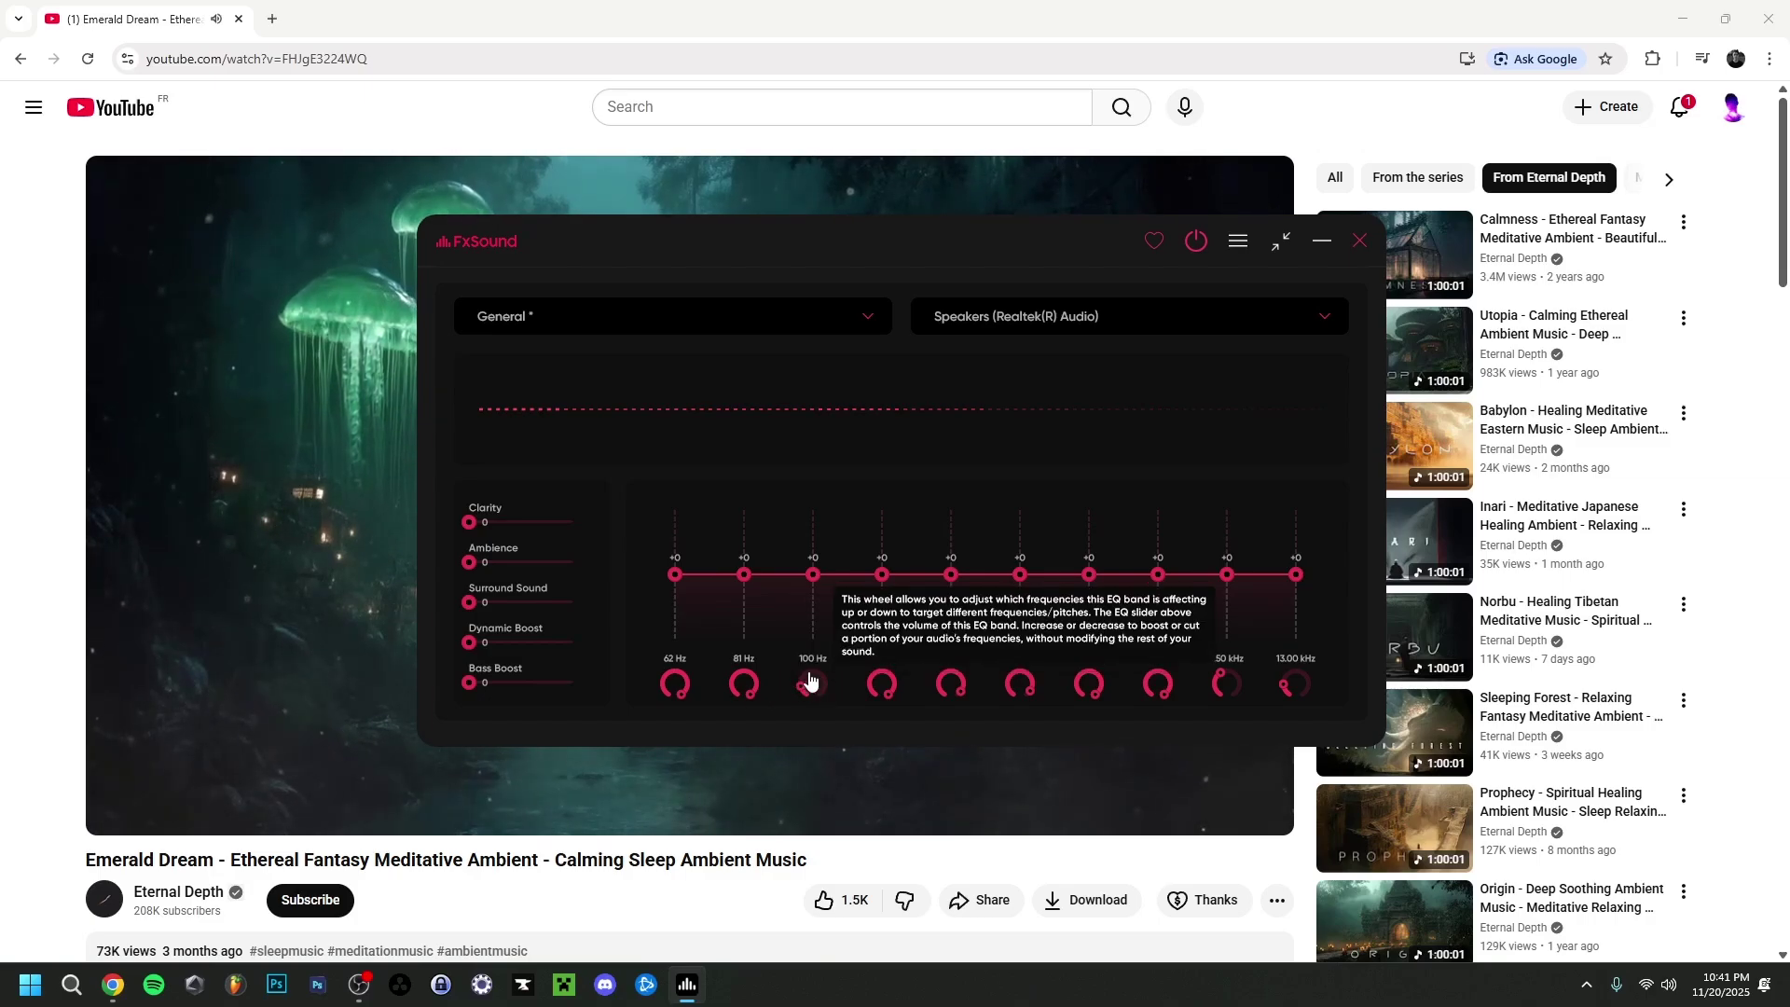
{"action": "mouse_move", "coordinate": [798, 697]}
{"action": "left_mouse_down"}
{"action": "mouse_move", "coordinate": [813, 683]}
{"action": "mouse_move", "coordinate": [820, 705]}
{"action": "mouse_move", "coordinate": [811, 683]}
{"action": "left_mouse_up"}
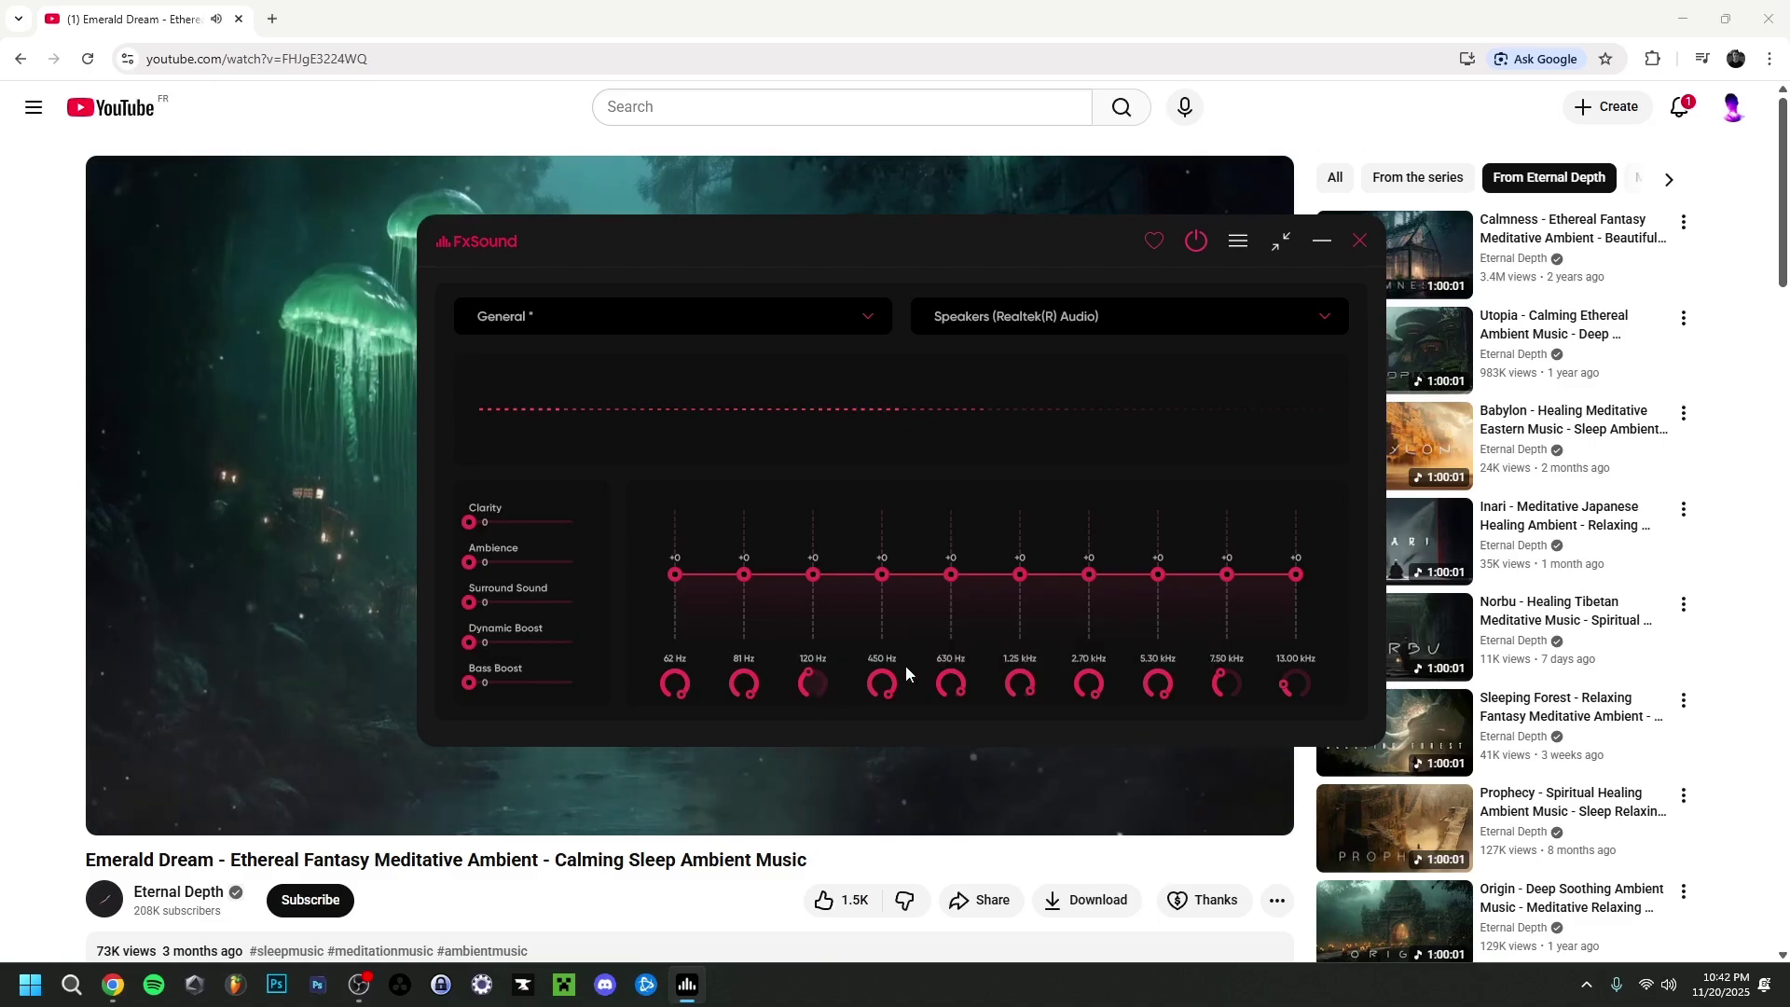
{"action": "mouse_move", "coordinate": [817, 583]}
{"action": "left_mouse_down"}
{"action": "mouse_move", "coordinate": [818, 545]}
{"action": "mouse_move", "coordinate": [807, 612]}
{"action": "mouse_move", "coordinate": [810, 536]}
{"action": "mouse_move", "coordinate": [803, 626]}
{"action": "mouse_move", "coordinate": [791, 572]}
{"action": "mouse_move", "coordinate": [875, 603]}
{"action": "mouse_move", "coordinate": [830, 564]}
{"action": "left_mouse_up"}
{"action": "mouse_move", "coordinate": [881, 685]}
{"action": "left_mouse_down"}
{"action": "mouse_move", "coordinate": [872, 736]}
{"action": "mouse_move", "coordinate": [872, 689]}
{"action": "mouse_move", "coordinate": [887, 678]}
{"action": "mouse_move", "coordinate": [879, 713]}
{"action": "mouse_move", "coordinate": [895, 685]}
{"action": "left_mouse_up"}
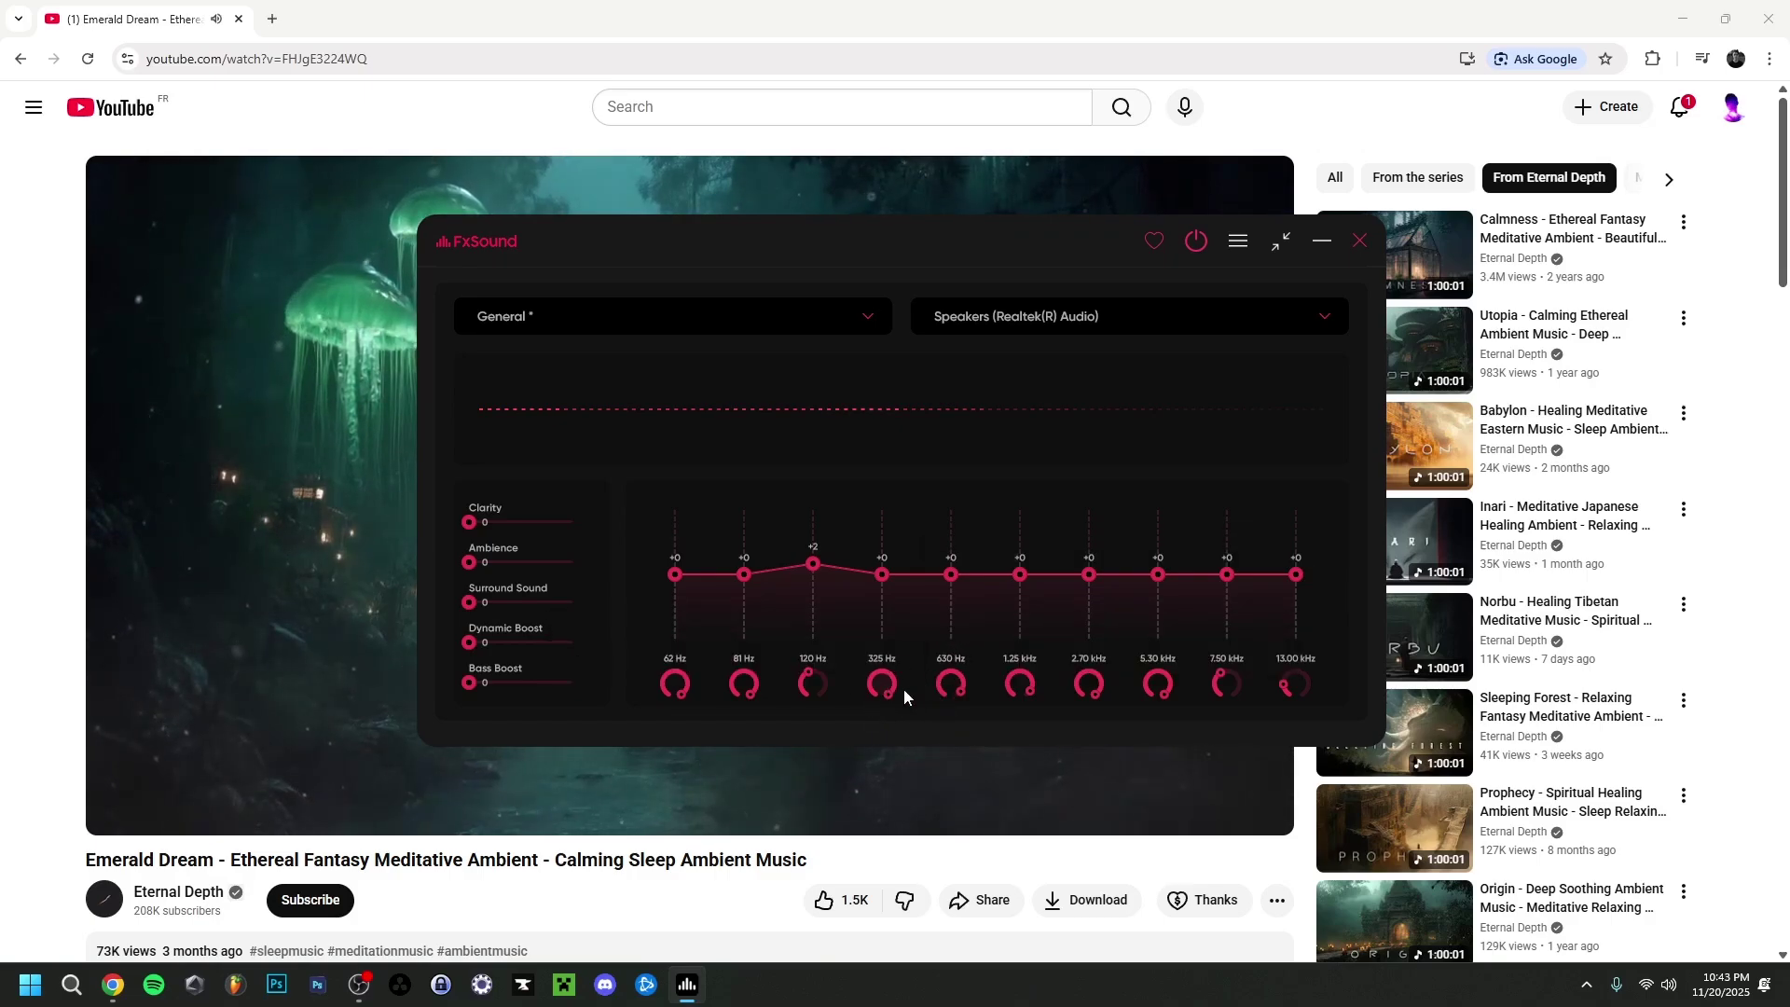
{"action": "mouse_move", "coordinate": [949, 680]}
{"action": "left_mouse_down"}
{"action": "mouse_move", "coordinate": [931, 680]}
{"action": "mouse_move", "coordinate": [951, 679]}
{"action": "left_mouse_up"}
Step: Return 325 and 650 Hz to +0, set the sixth band to 1000 Hz at -3, and boost 2.13 kHz +1
{"action": "left_click_drag", "start_coordinate": [885, 582], "coordinate": [1015, 591]}
{"action": "left_click", "coordinate": [950, 570]}
{"action": "left_click", "coordinate": [1016, 583]}
{"action": "left_click_drag", "start_coordinate": [1015, 680], "coordinate": [1010, 659]}
{"action": "mouse_move", "coordinate": [1019, 579]}
{"action": "left_mouse_down"}
{"action": "mouse_move", "coordinate": [1027, 544]}
{"action": "mouse_move", "coordinate": [1024, 580]}
{"action": "left_mouse_up"}
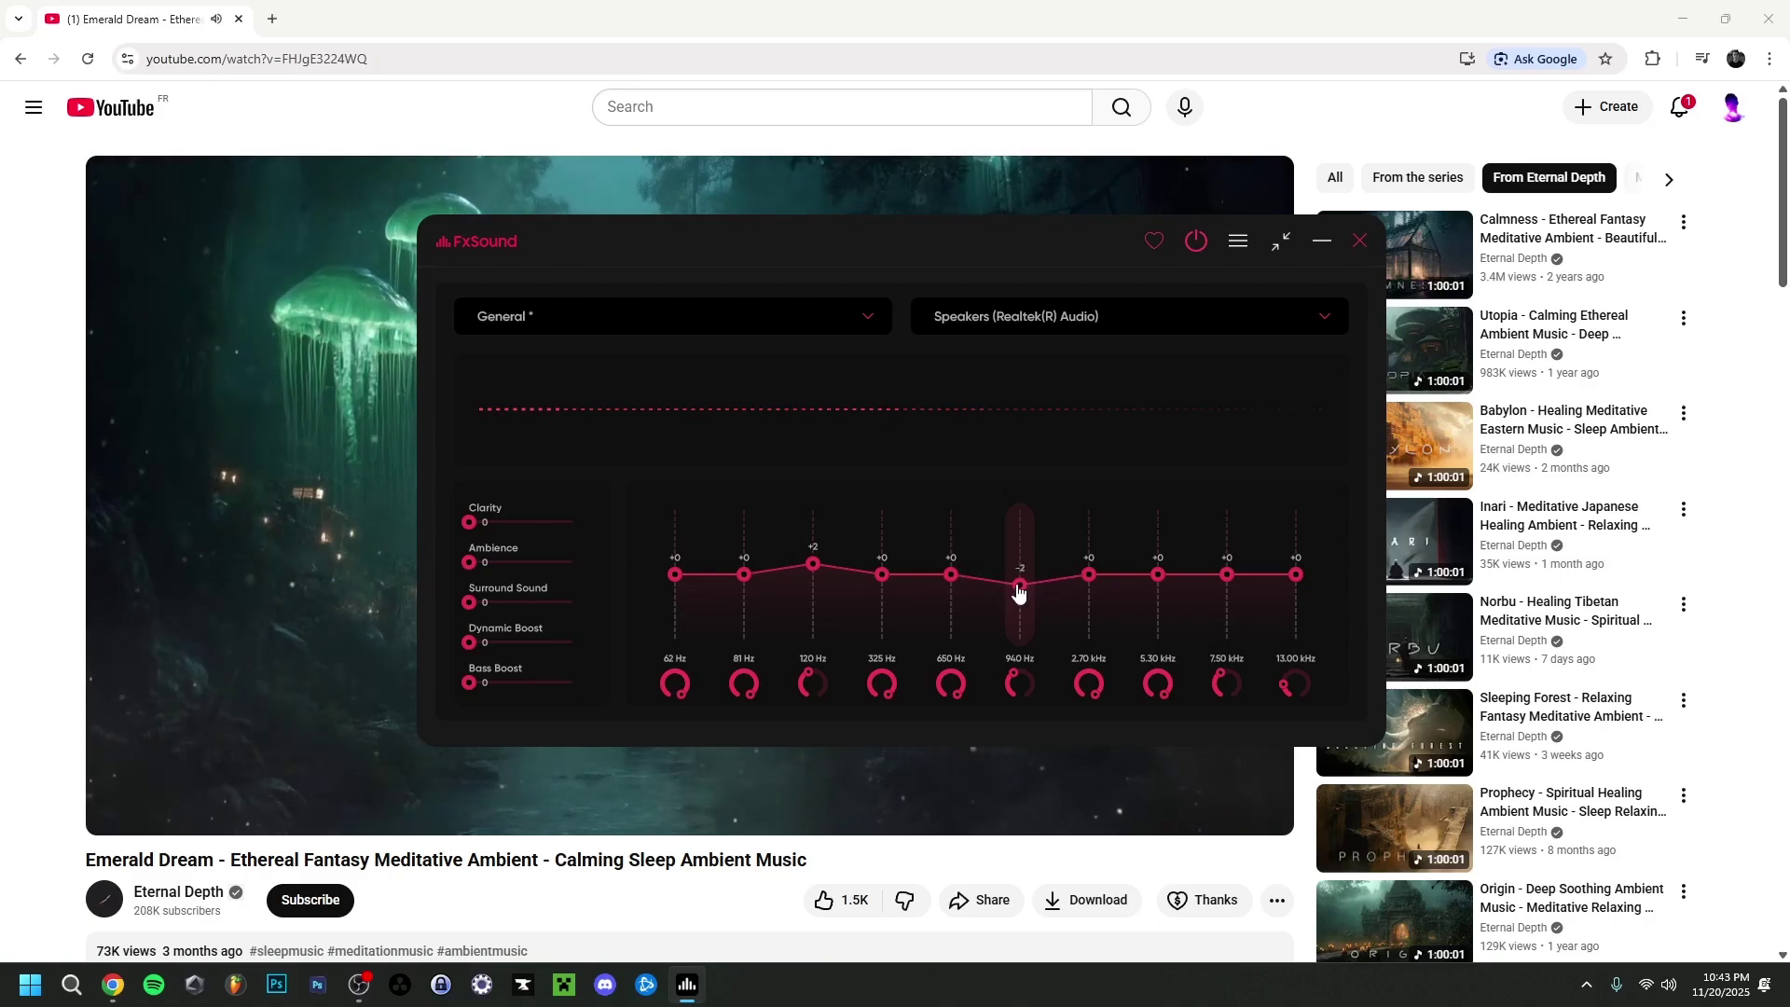
{"action": "left_click_drag", "start_coordinate": [1018, 680], "coordinate": [1098, 681]}
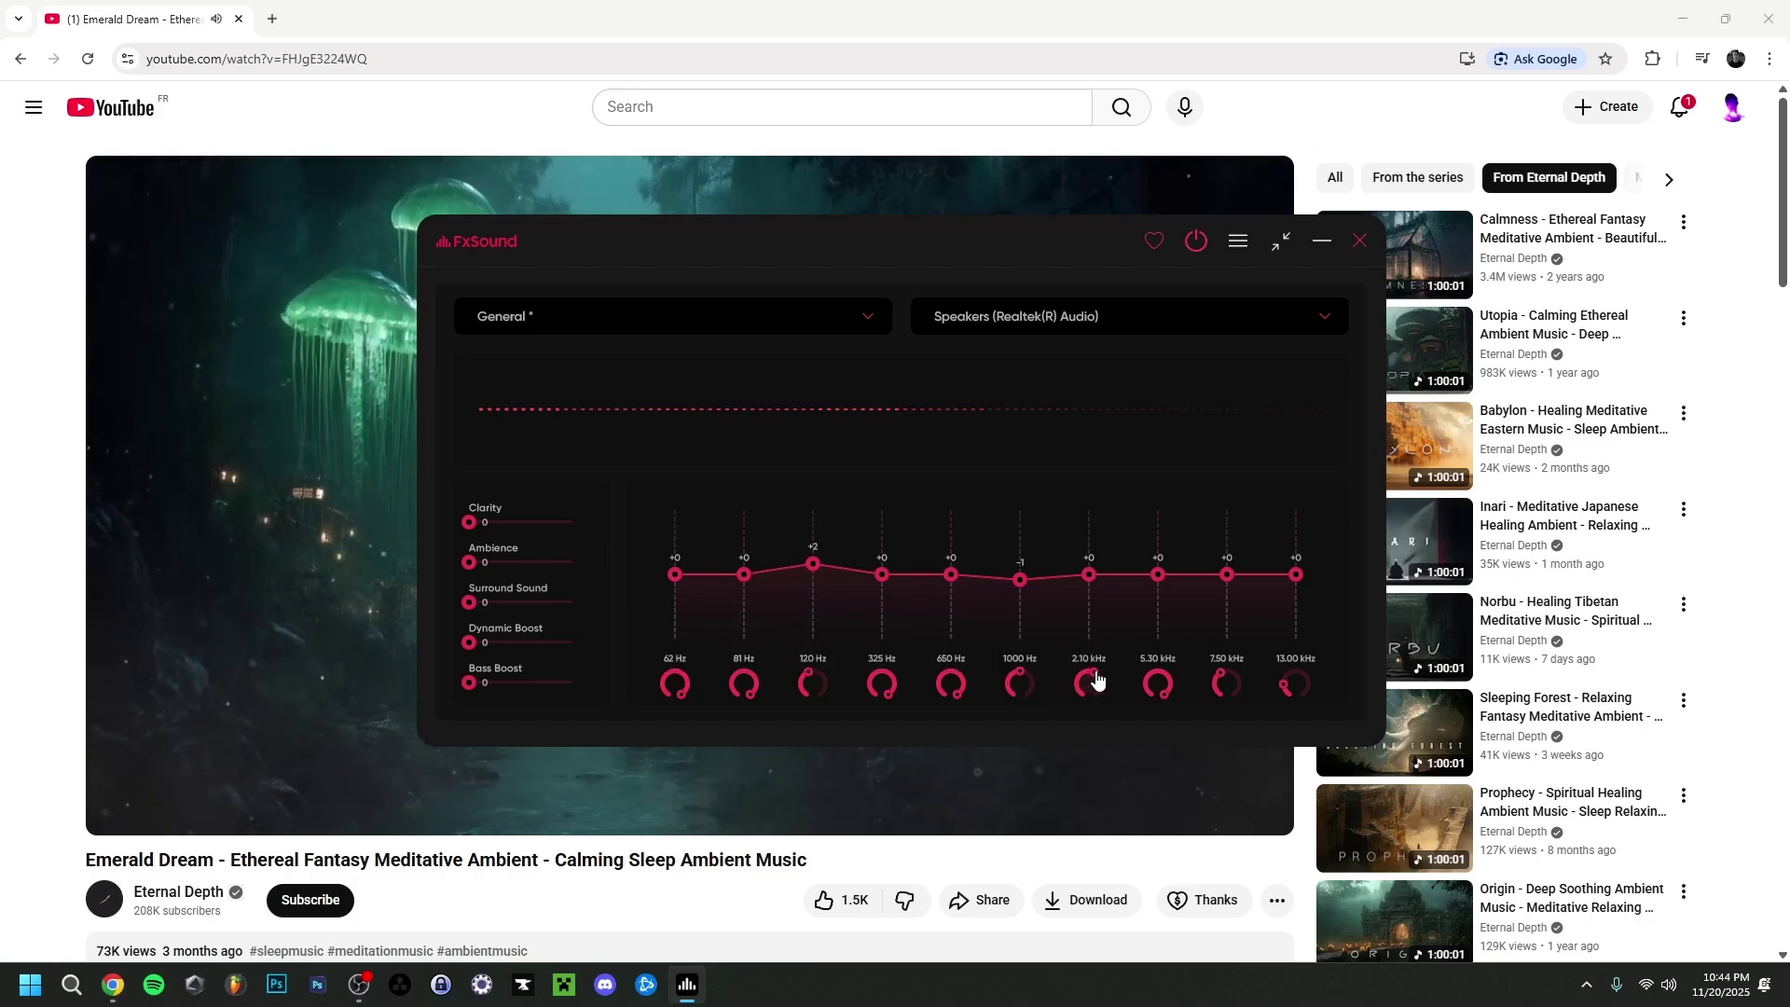
{"action": "left_click_drag", "start_coordinate": [1090, 584], "coordinate": [1092, 580]}
Step: Retune the upper bands to 3.98, 6.08 and about 12.7 kHz, boosting them +1, +2 and +3
{"action": "mouse_move", "coordinate": [1142, 688]}
{"action": "left_mouse_down"}
{"action": "mouse_move", "coordinate": [1131, 708]}
{"action": "mouse_move", "coordinate": [1126, 687]}
{"action": "mouse_move", "coordinate": [1158, 674]}
{"action": "left_mouse_up"}
{"action": "left_click_drag", "start_coordinate": [1158, 579], "coordinate": [1156, 574]}
{"action": "left_click_drag", "start_coordinate": [1222, 681], "coordinate": [1185, 719]}
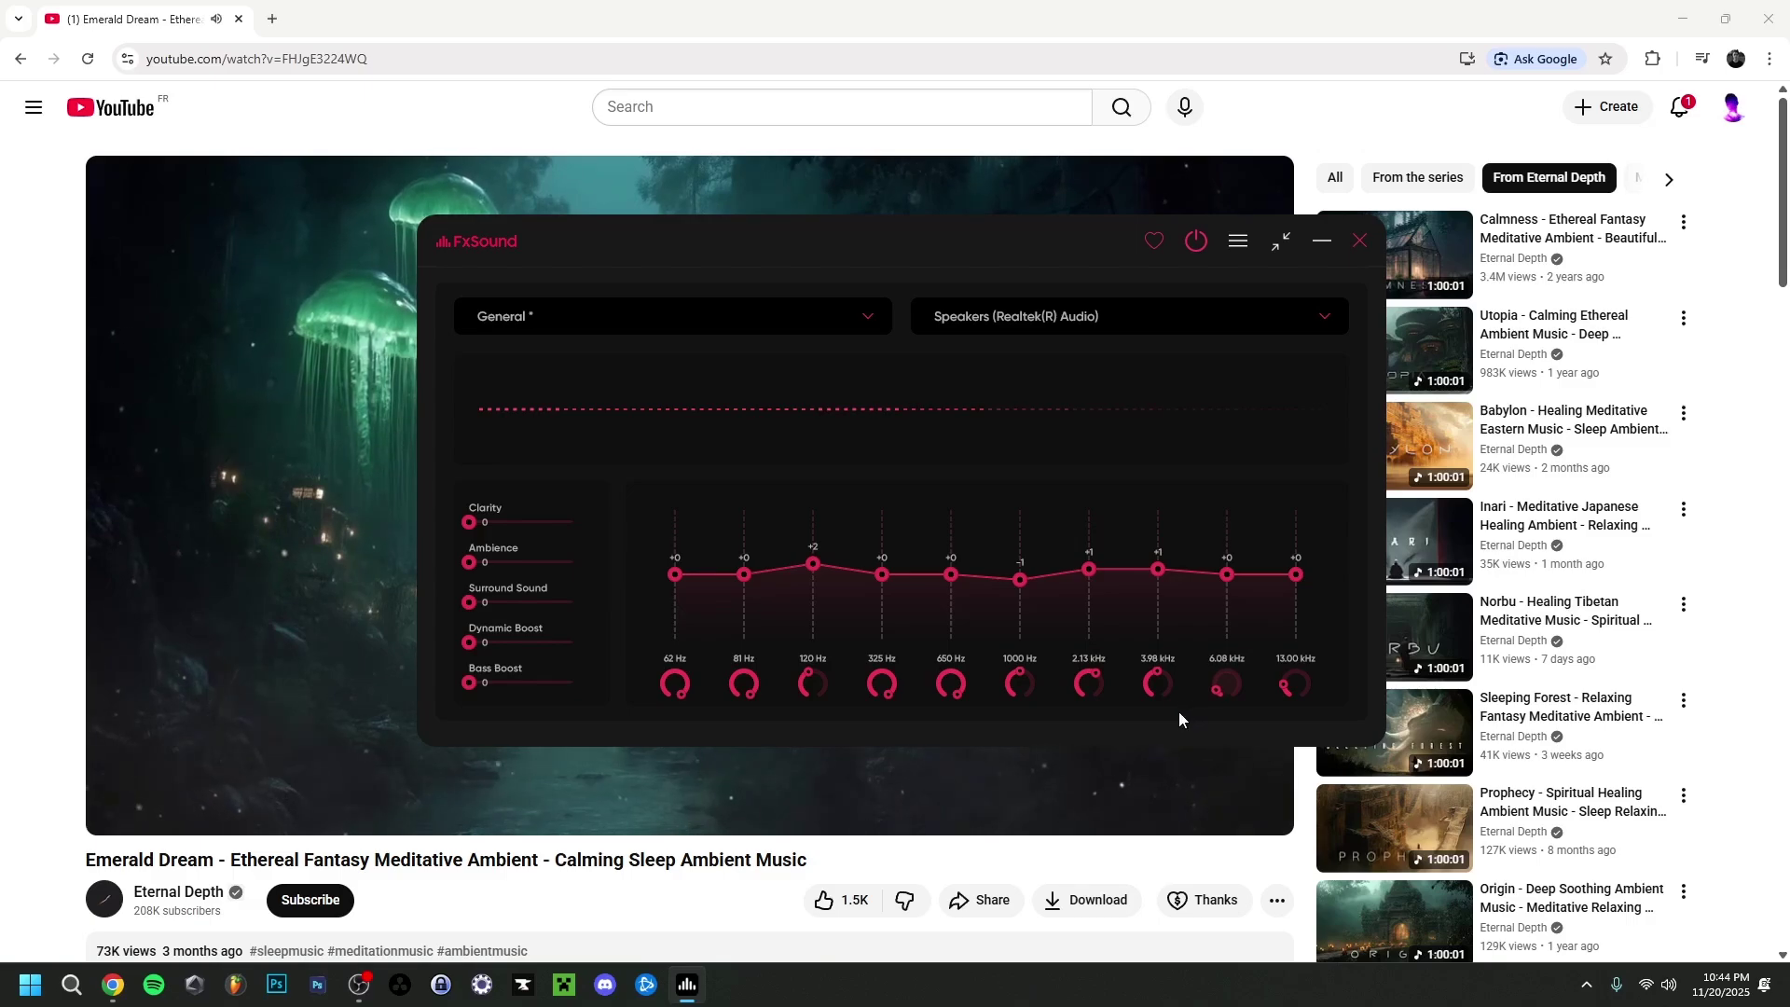
{"action": "mouse_move", "coordinate": [1227, 579]}
{"action": "left_mouse_down"}
{"action": "mouse_move", "coordinate": [1229, 539]}
{"action": "mouse_move", "coordinate": [1227, 575]}
{"action": "left_mouse_up"}
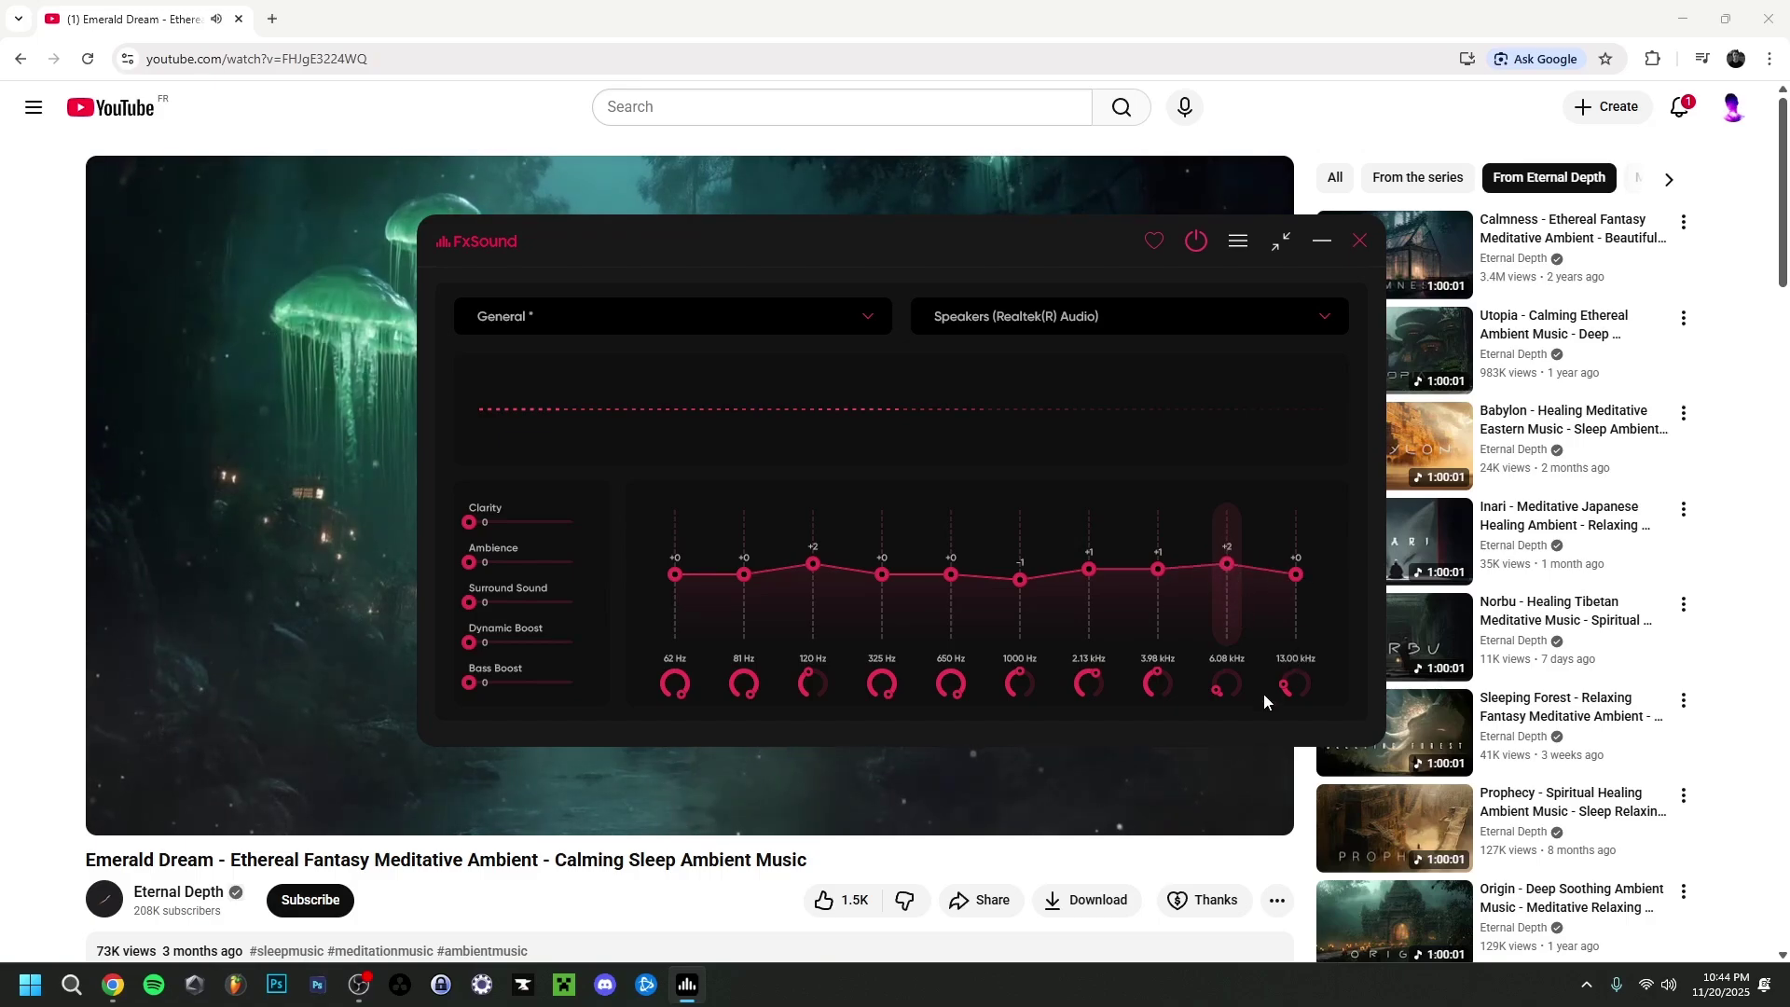
{"action": "mouse_move", "coordinate": [1283, 690]}
{"action": "left_mouse_down"}
{"action": "mouse_move", "coordinate": [1301, 748]}
{"action": "mouse_move", "coordinate": [1285, 691]}
{"action": "left_mouse_up"}
{"action": "scroll", "coordinate": [1284, 690], "scroll_direction": "up", "scroll_amount": 2}
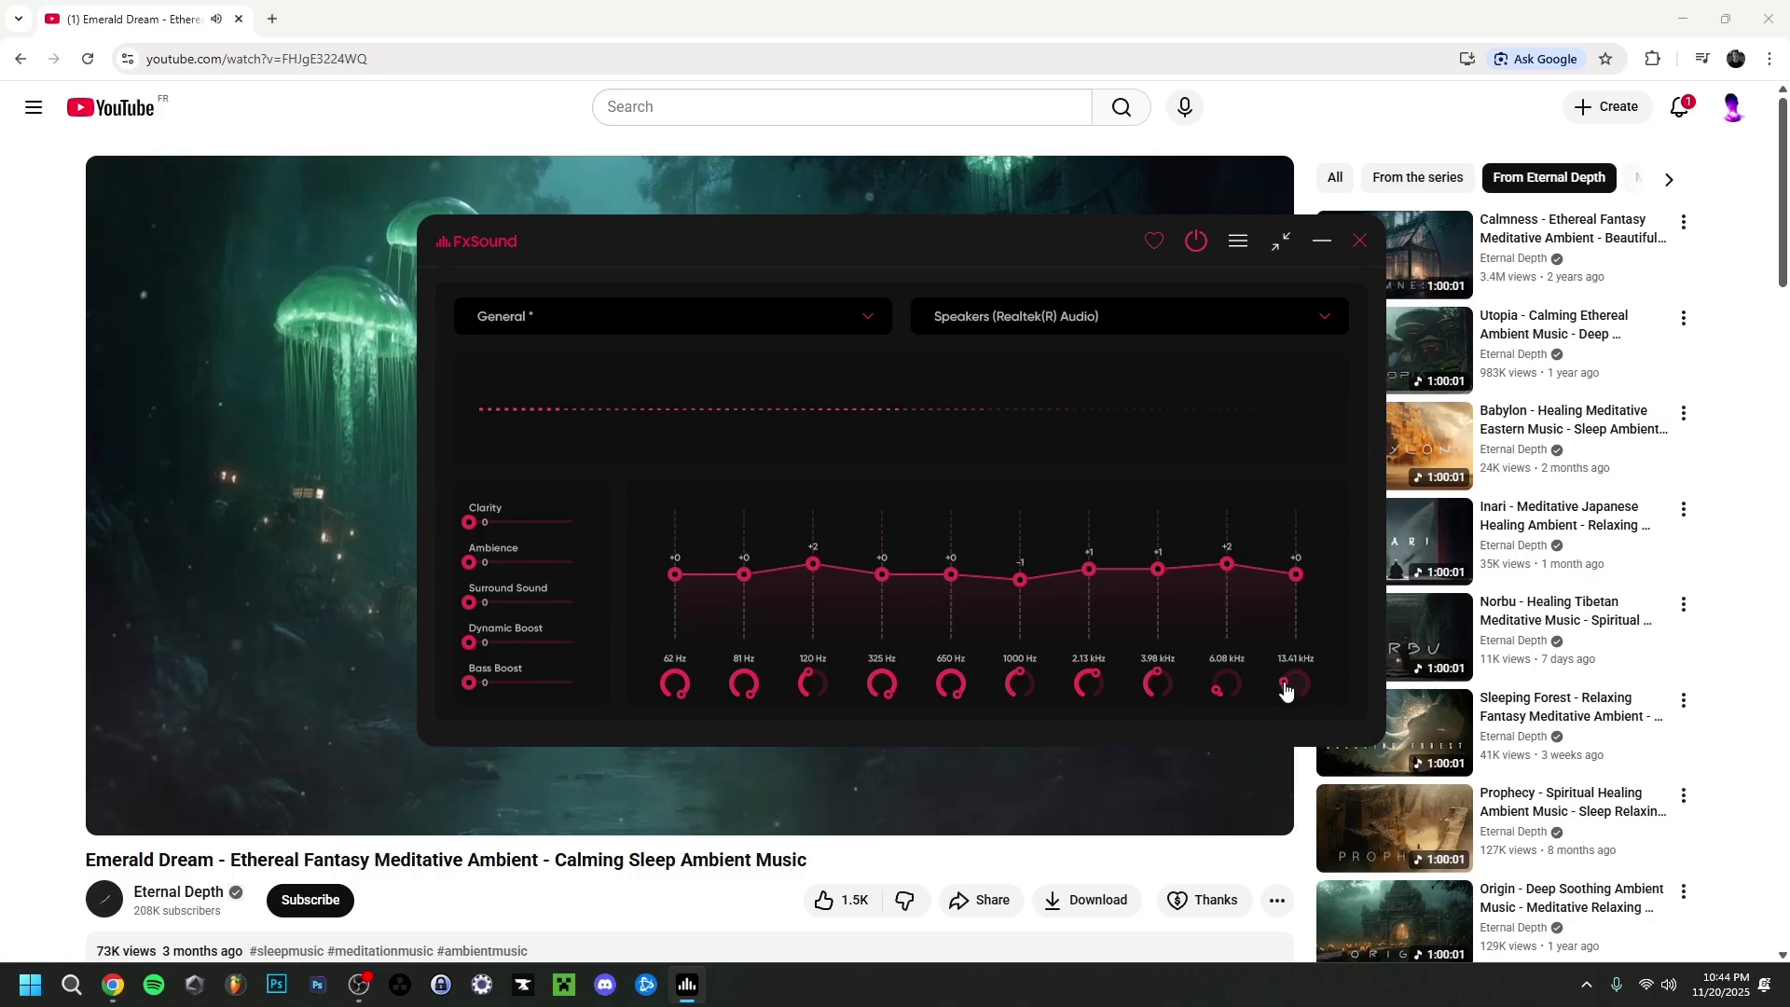
{"action": "left_click_drag", "start_coordinate": [1284, 690], "coordinate": [1282, 697]}
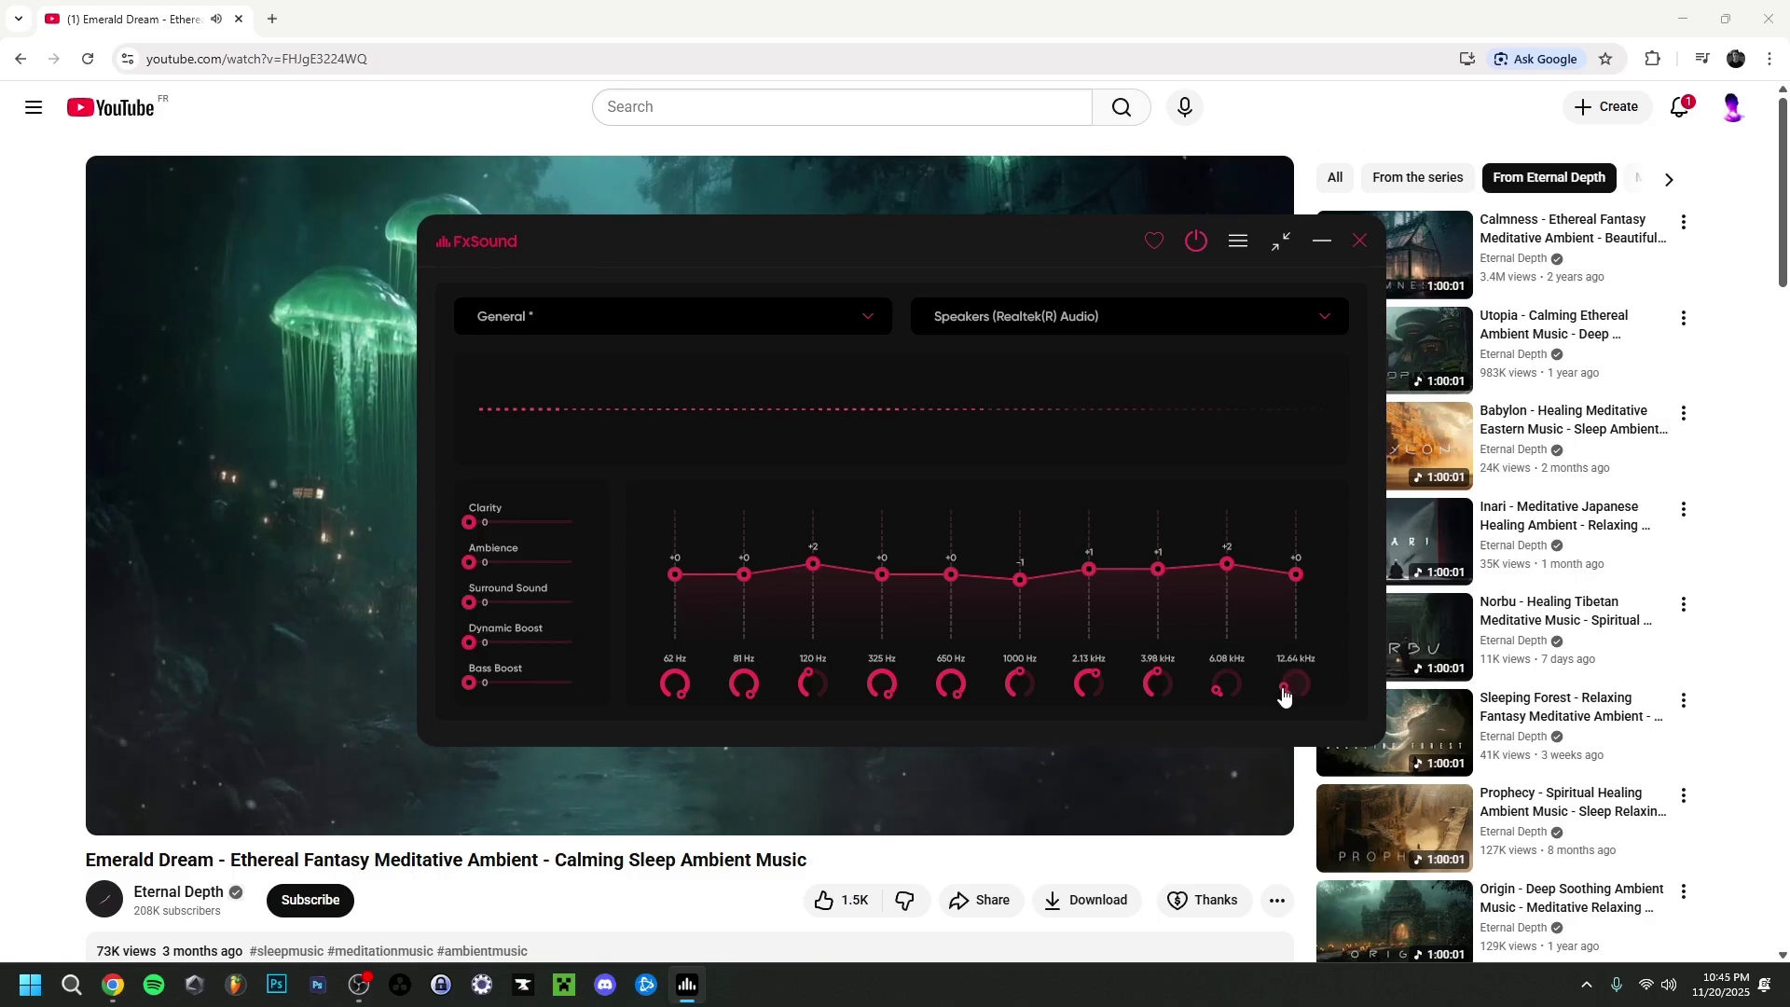
{"action": "scroll", "coordinate": [1282, 696], "scroll_direction": "up", "scroll_amount": 2}
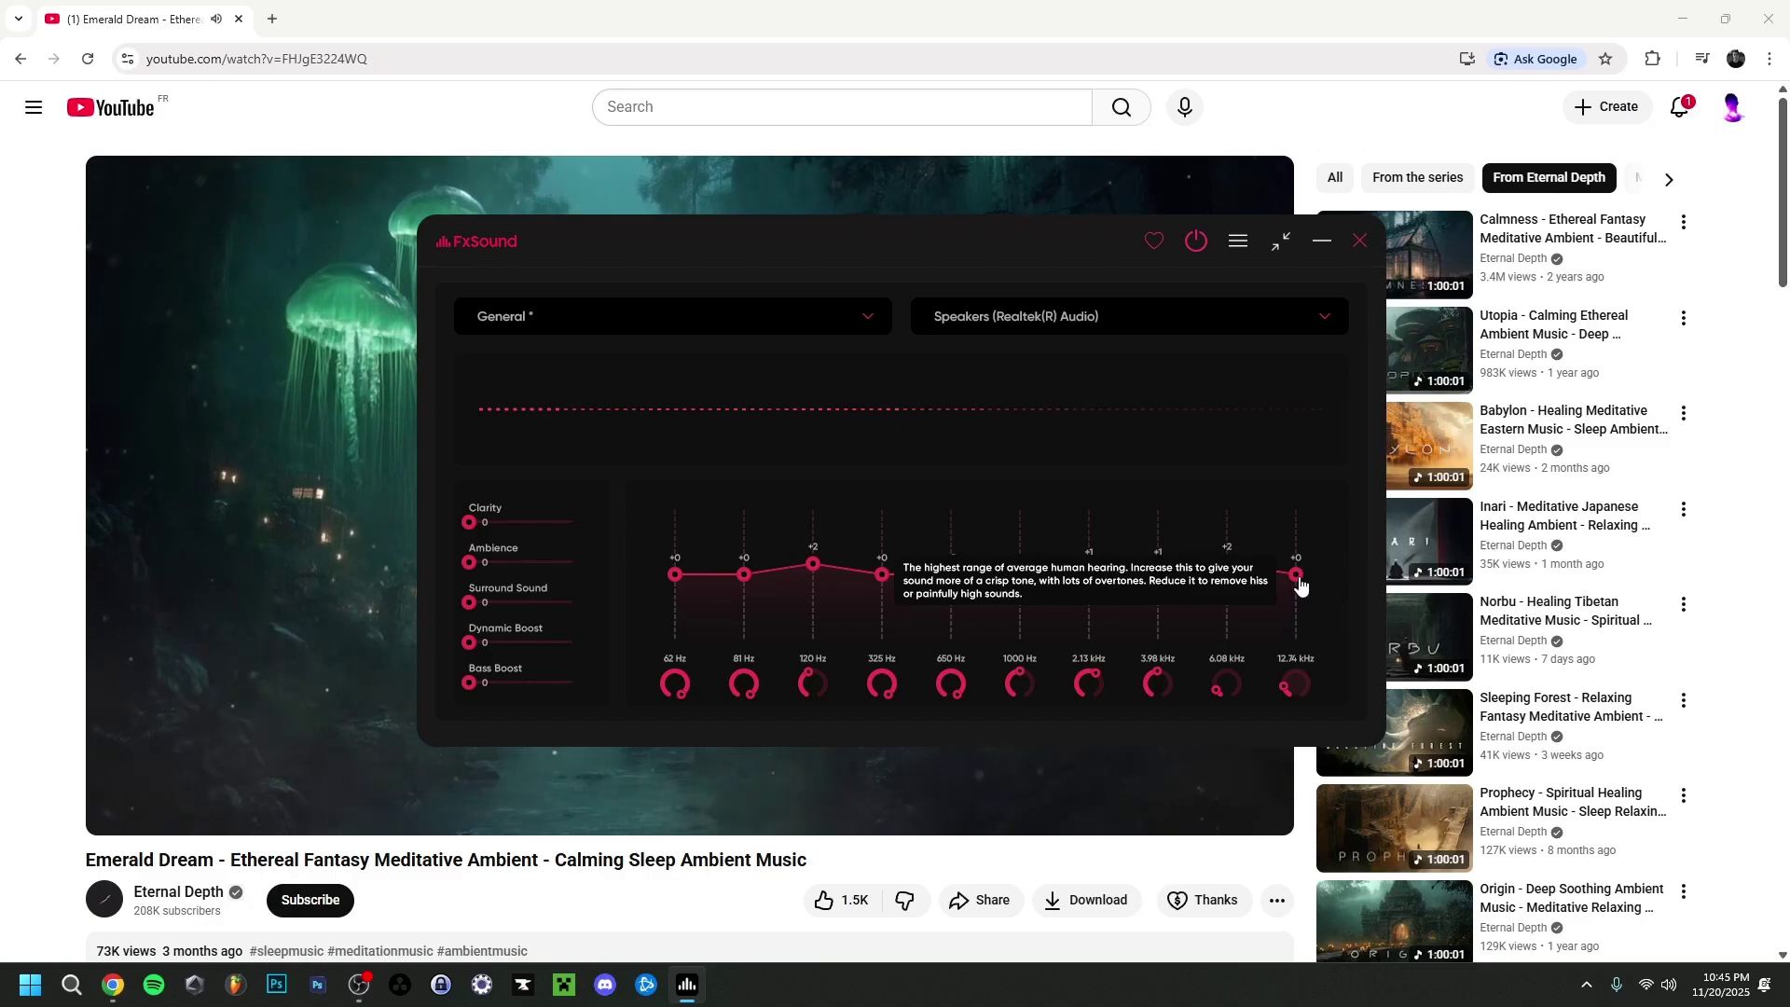
{"action": "mouse_move", "coordinate": [1299, 577]}
{"action": "left_mouse_down"}
{"action": "mouse_move", "coordinate": [1303, 536]}
{"action": "mouse_move", "coordinate": [1300, 558]}
{"action": "left_mouse_up"}
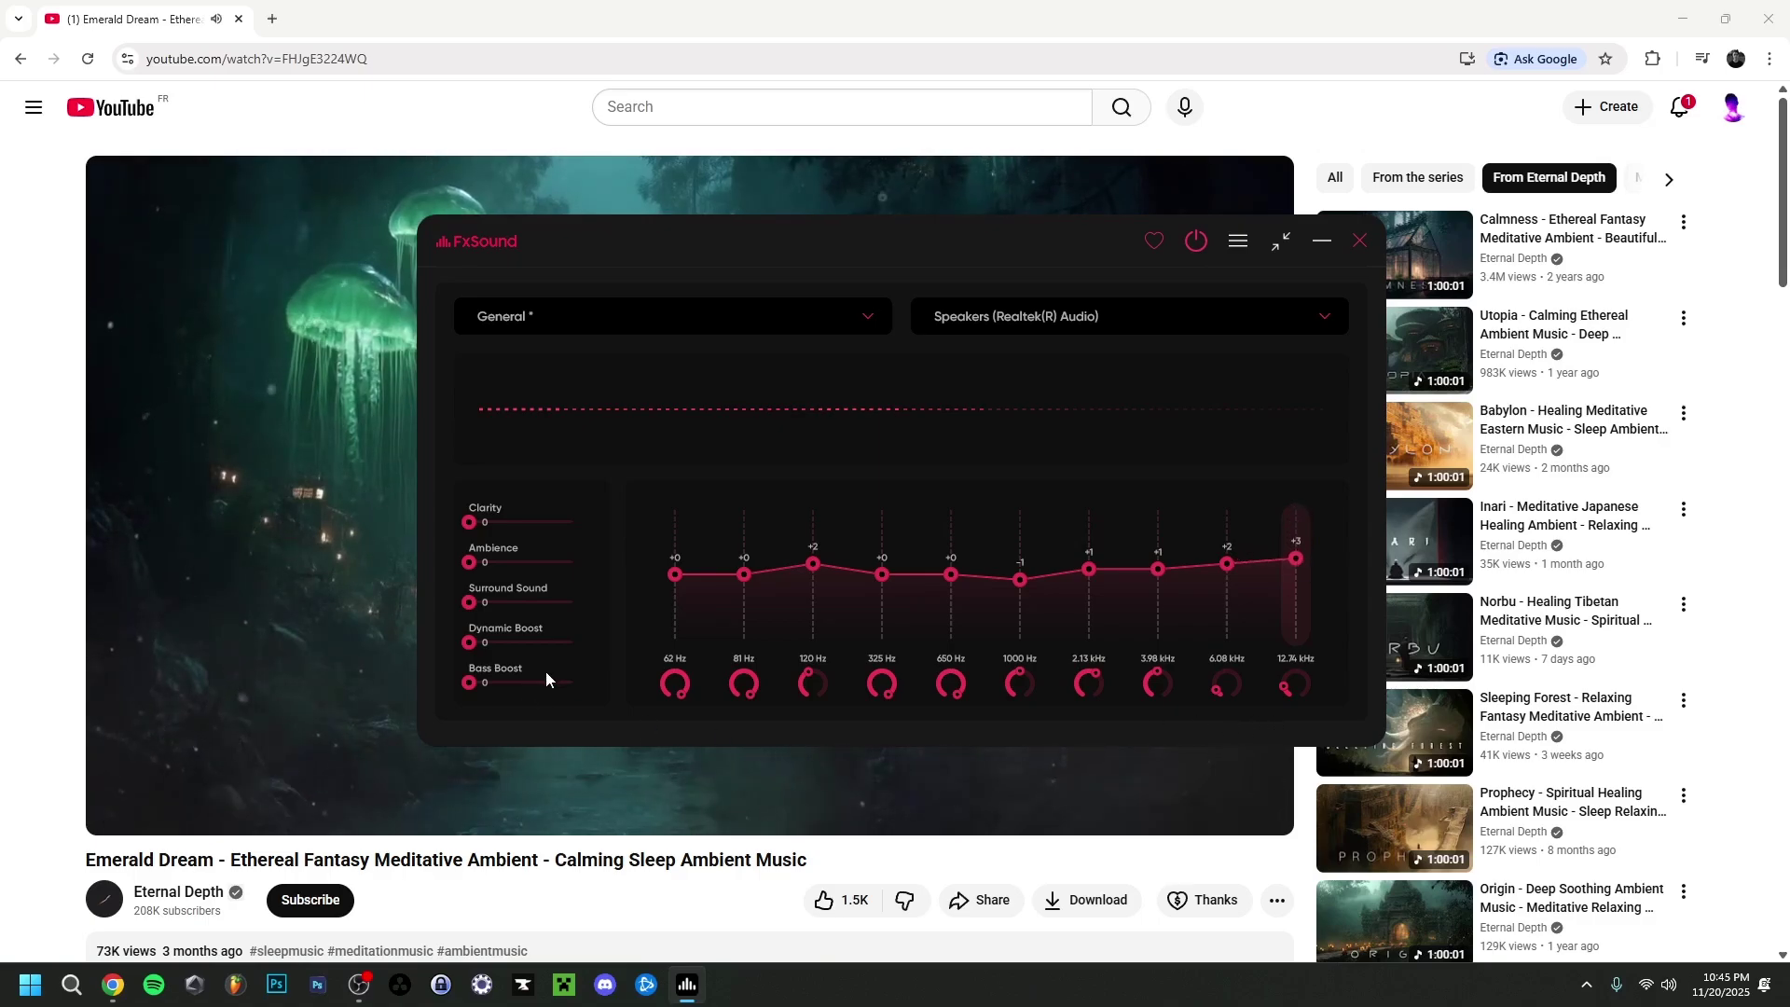
Step: Compare the sound with effects on and off, trying a +6 boost at 120 Hz
{"action": "left_click", "coordinate": [1189, 244]}
{"action": "left_click", "coordinate": [1195, 240]}
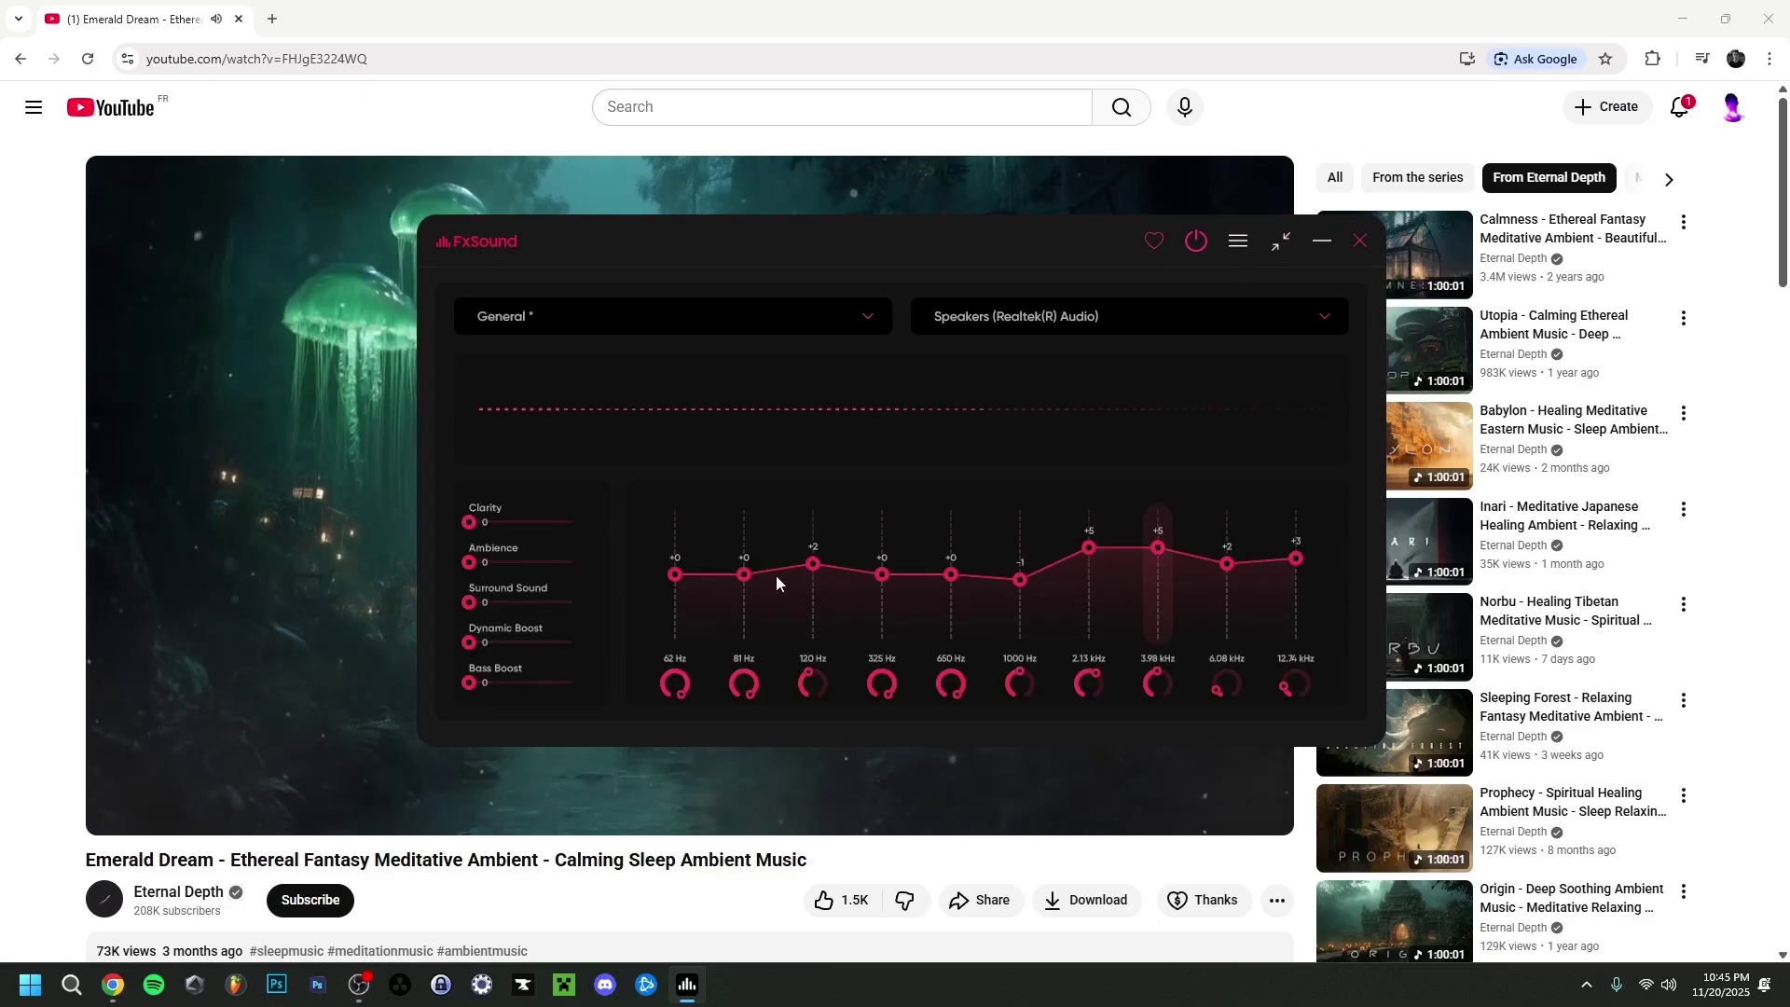
{"action": "left_click_drag", "start_coordinate": [815, 565], "coordinate": [825, 551]}
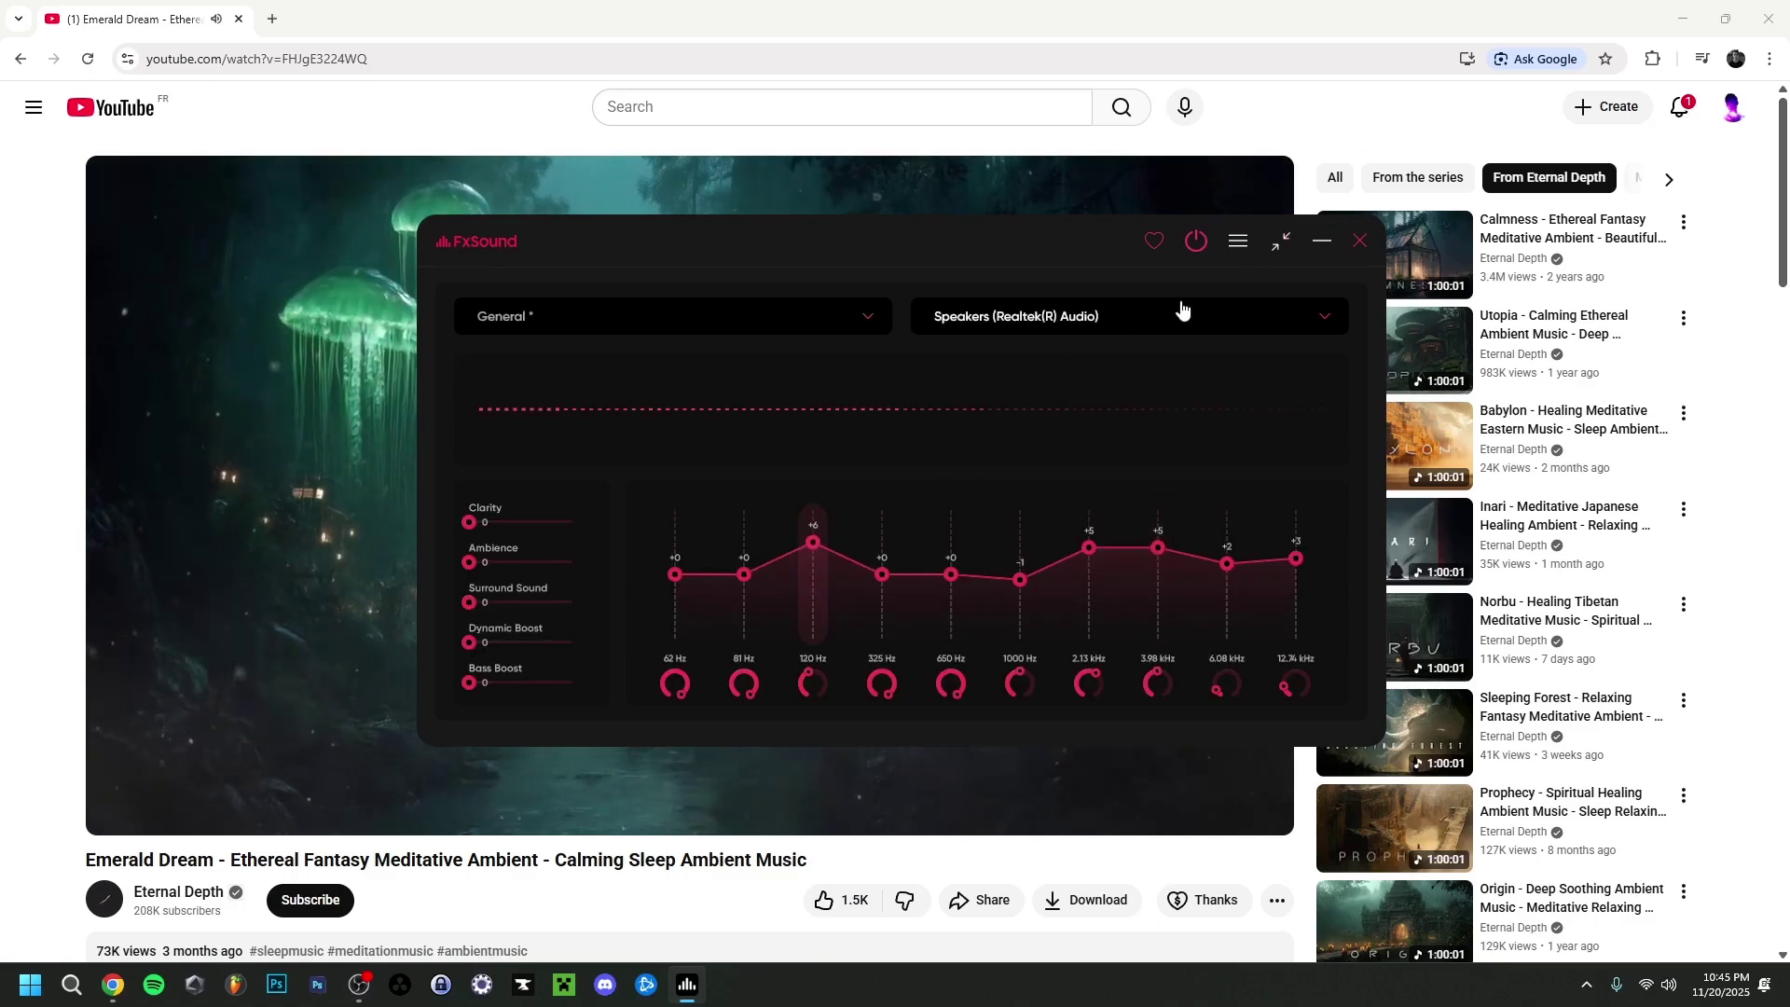
{"action": "left_click", "coordinate": [1197, 245]}
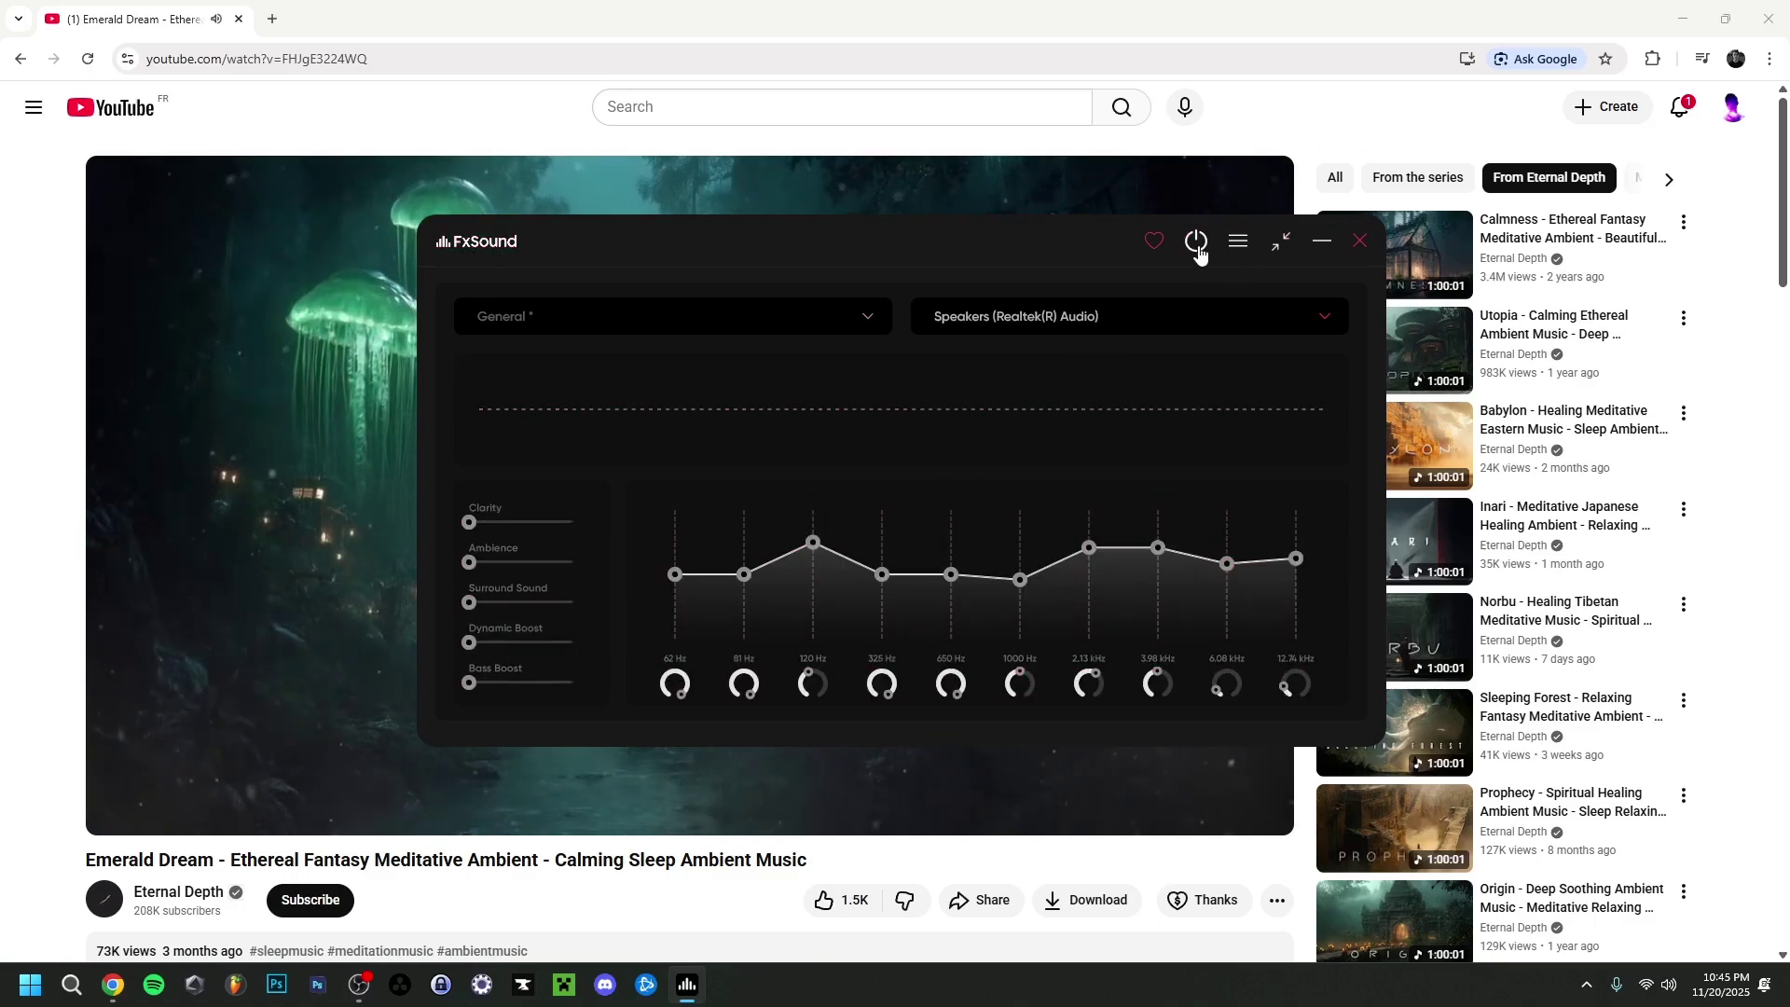
{"action": "left_click", "coordinate": [1198, 247]}
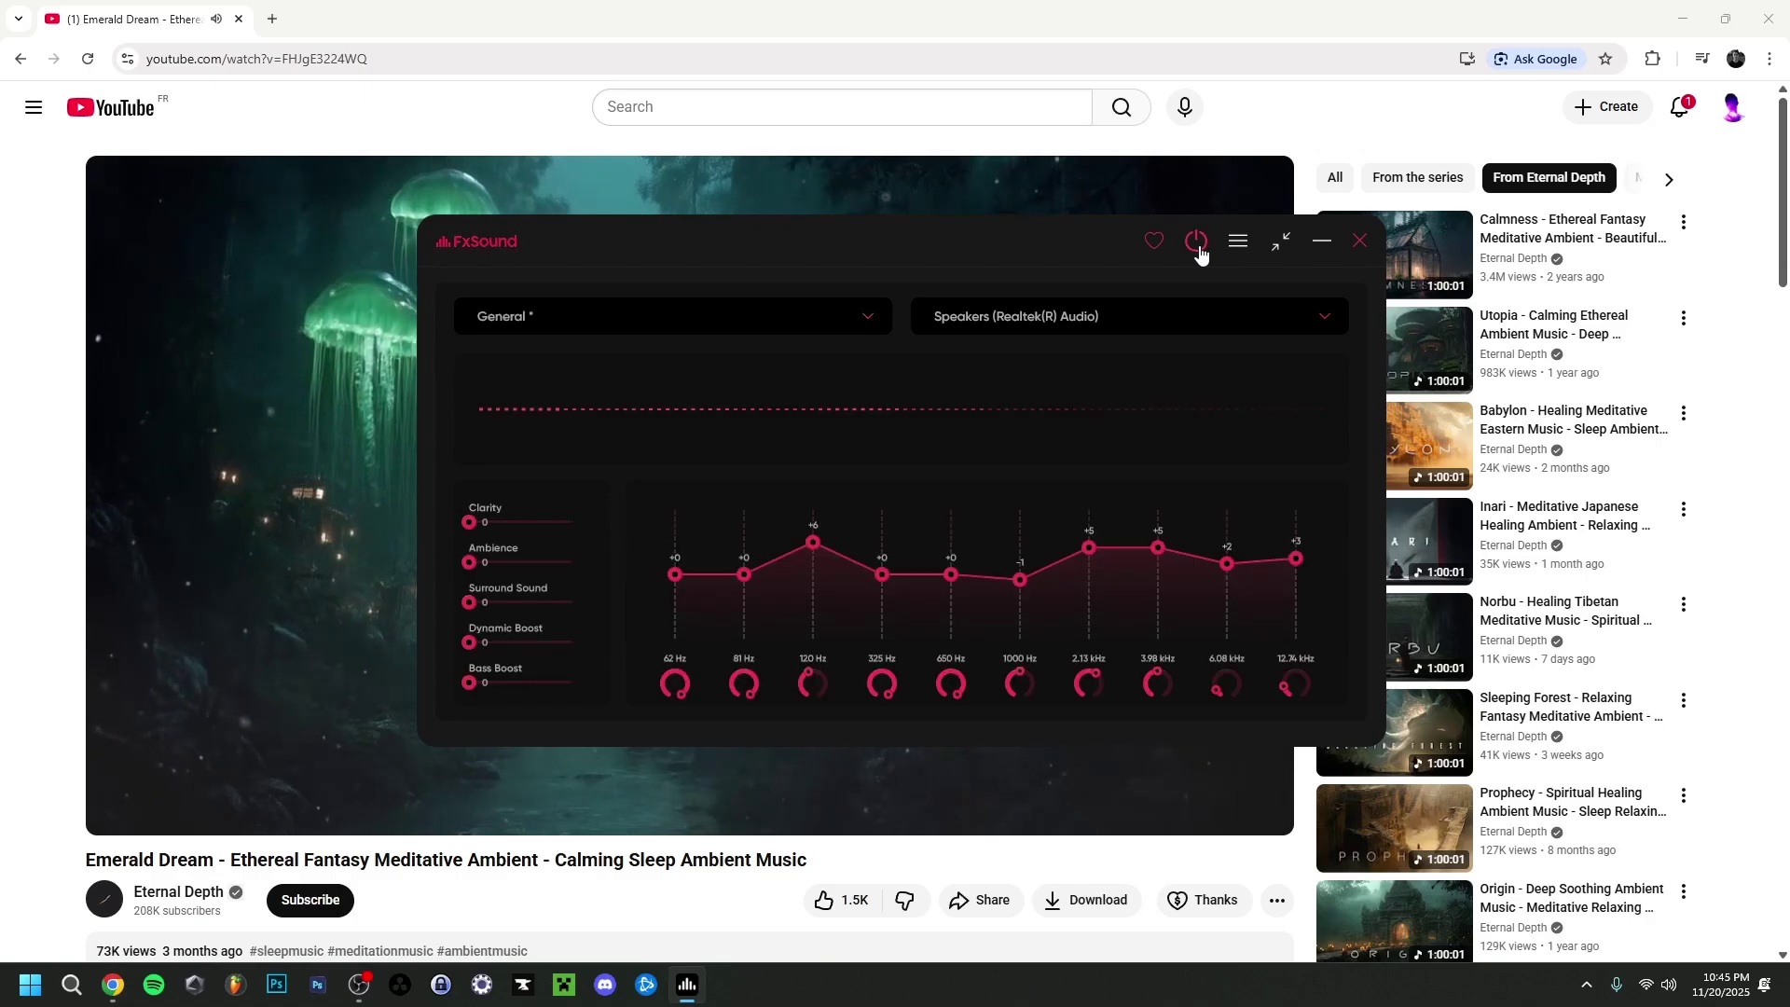
{"action": "left_click", "coordinate": [1198, 247]}
{"action": "left_click", "coordinate": [1200, 249]}
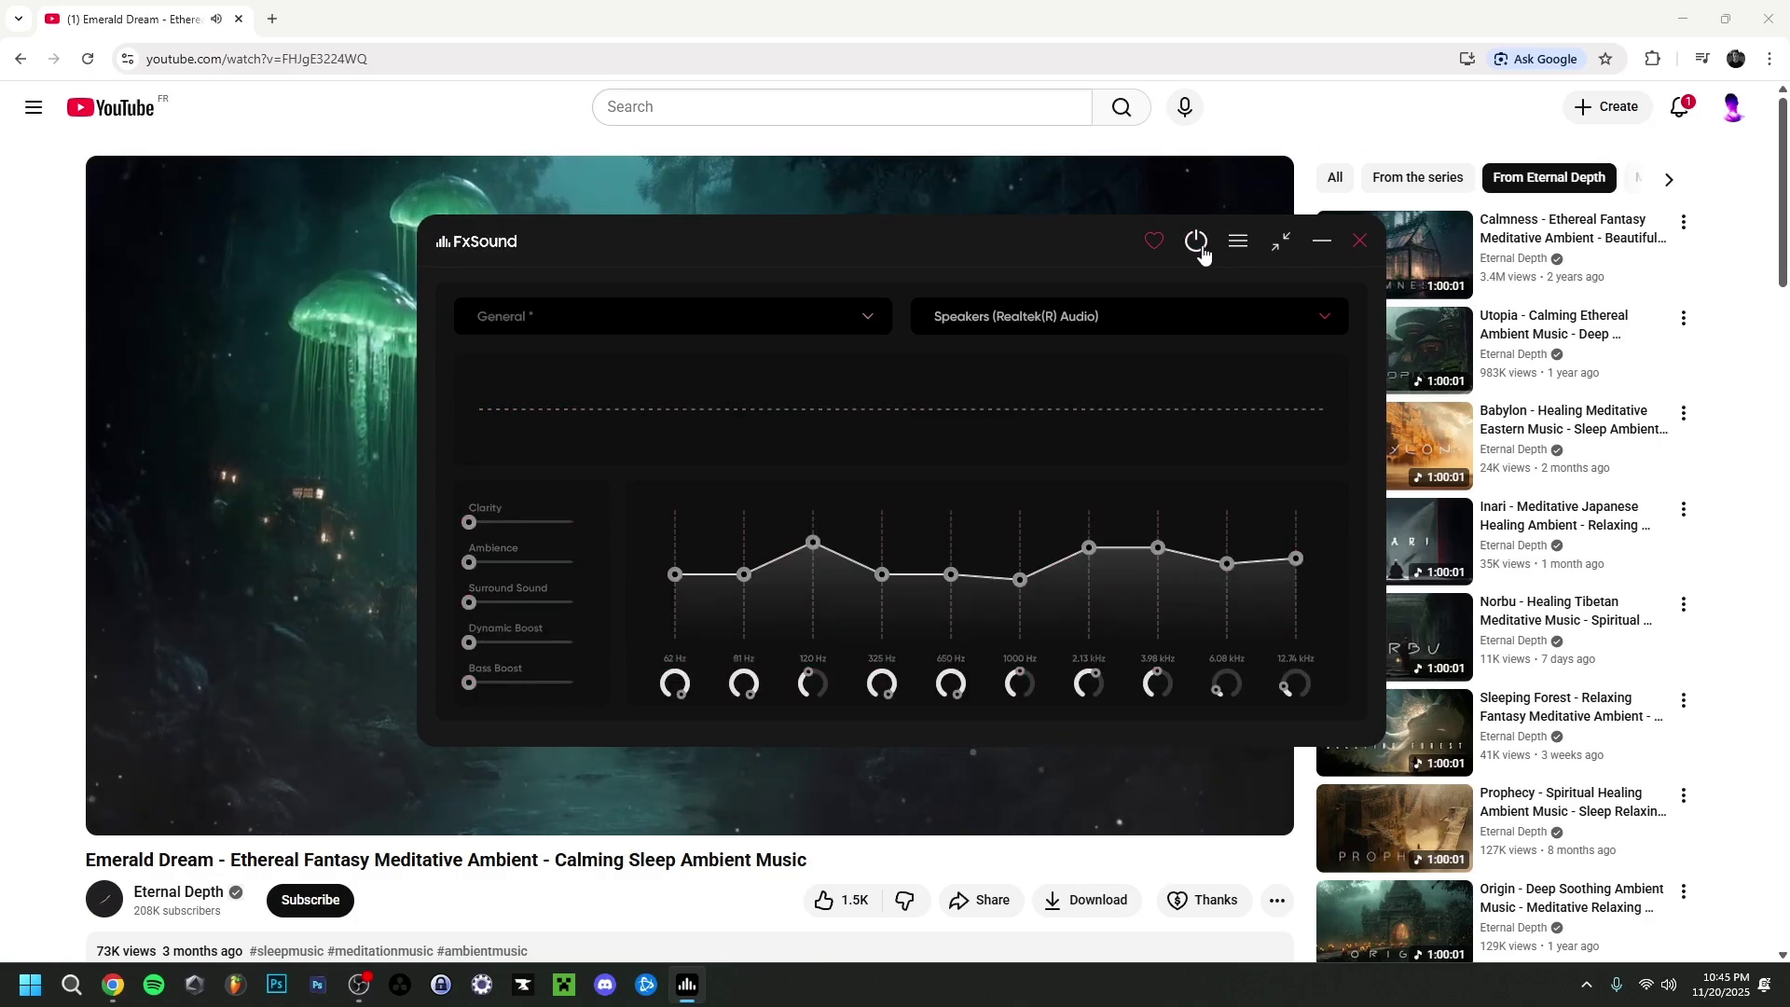
{"action": "left_click", "coordinate": [1200, 250]}
Step: Tone the curve down to 120 Hz +1, 2.13 kHz +1 and 3.98 kHz +2
{"action": "left_click_drag", "start_coordinate": [813, 543], "coordinate": [813, 570]}
{"action": "mouse_move", "coordinate": [1088, 548]}
{"action": "left_mouse_down"}
{"action": "mouse_move", "coordinate": [1085, 578]}
{"action": "mouse_move", "coordinate": [1157, 563]}
{"action": "left_mouse_up"}
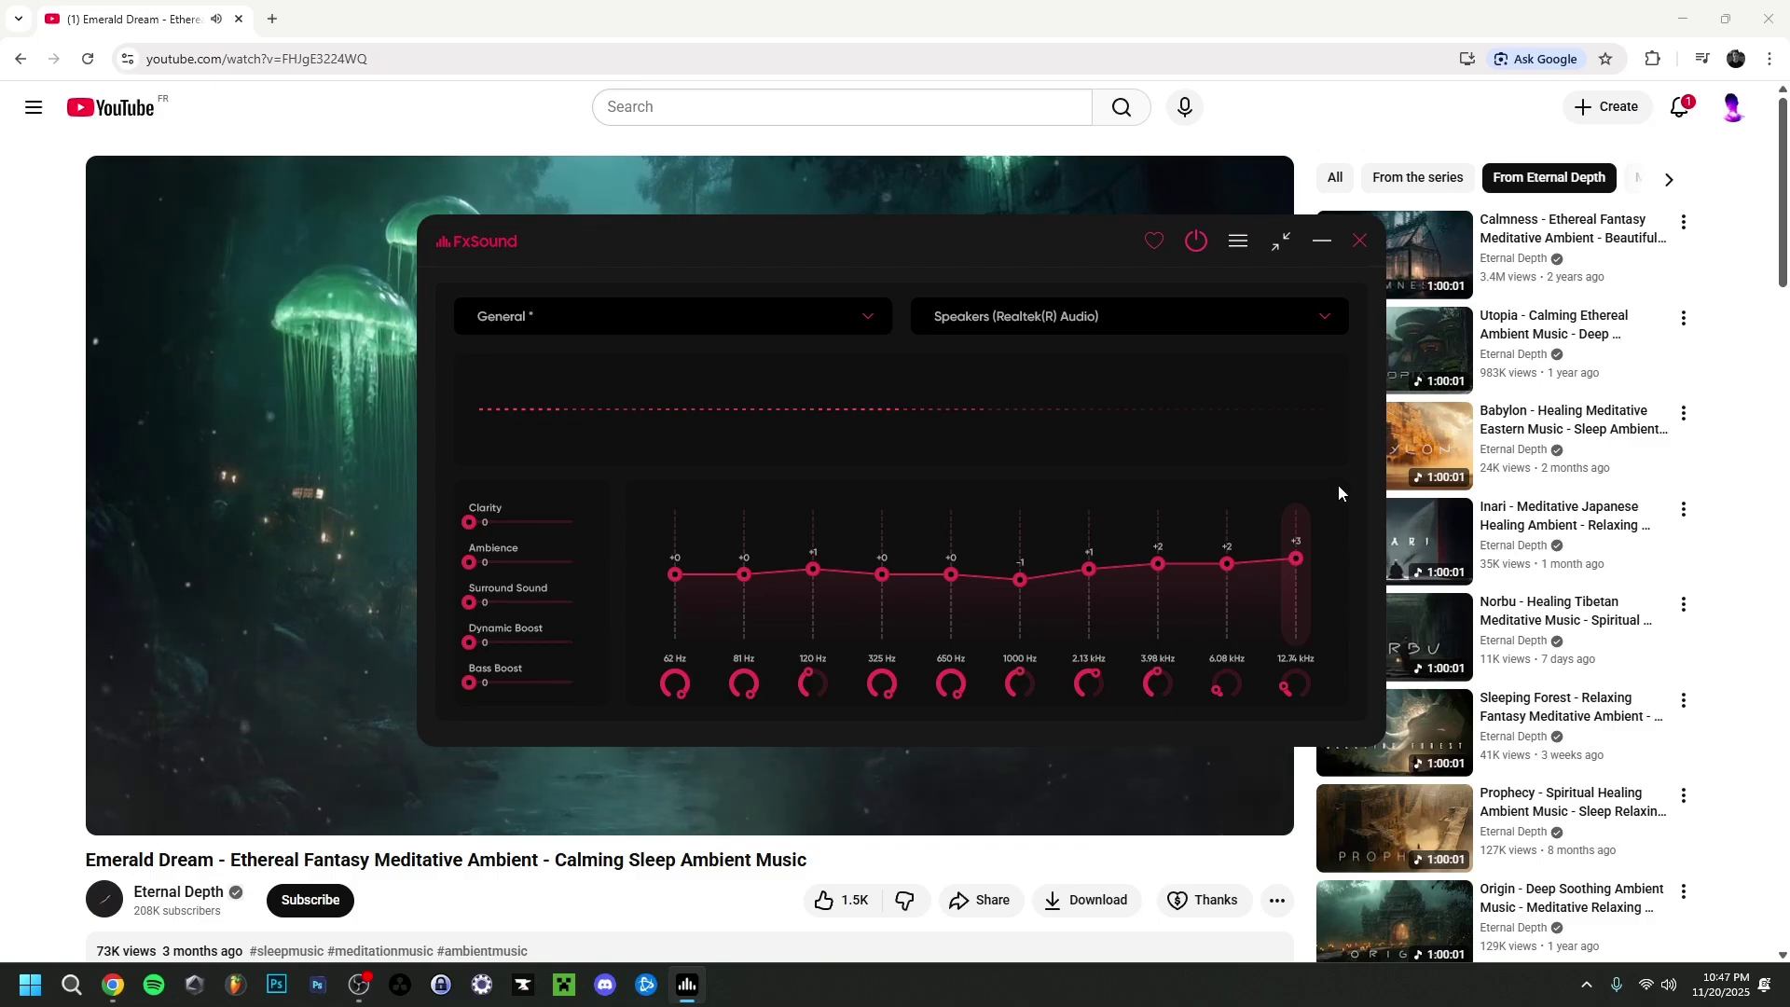
{"action": "mouse_move", "coordinate": [356, 465]}
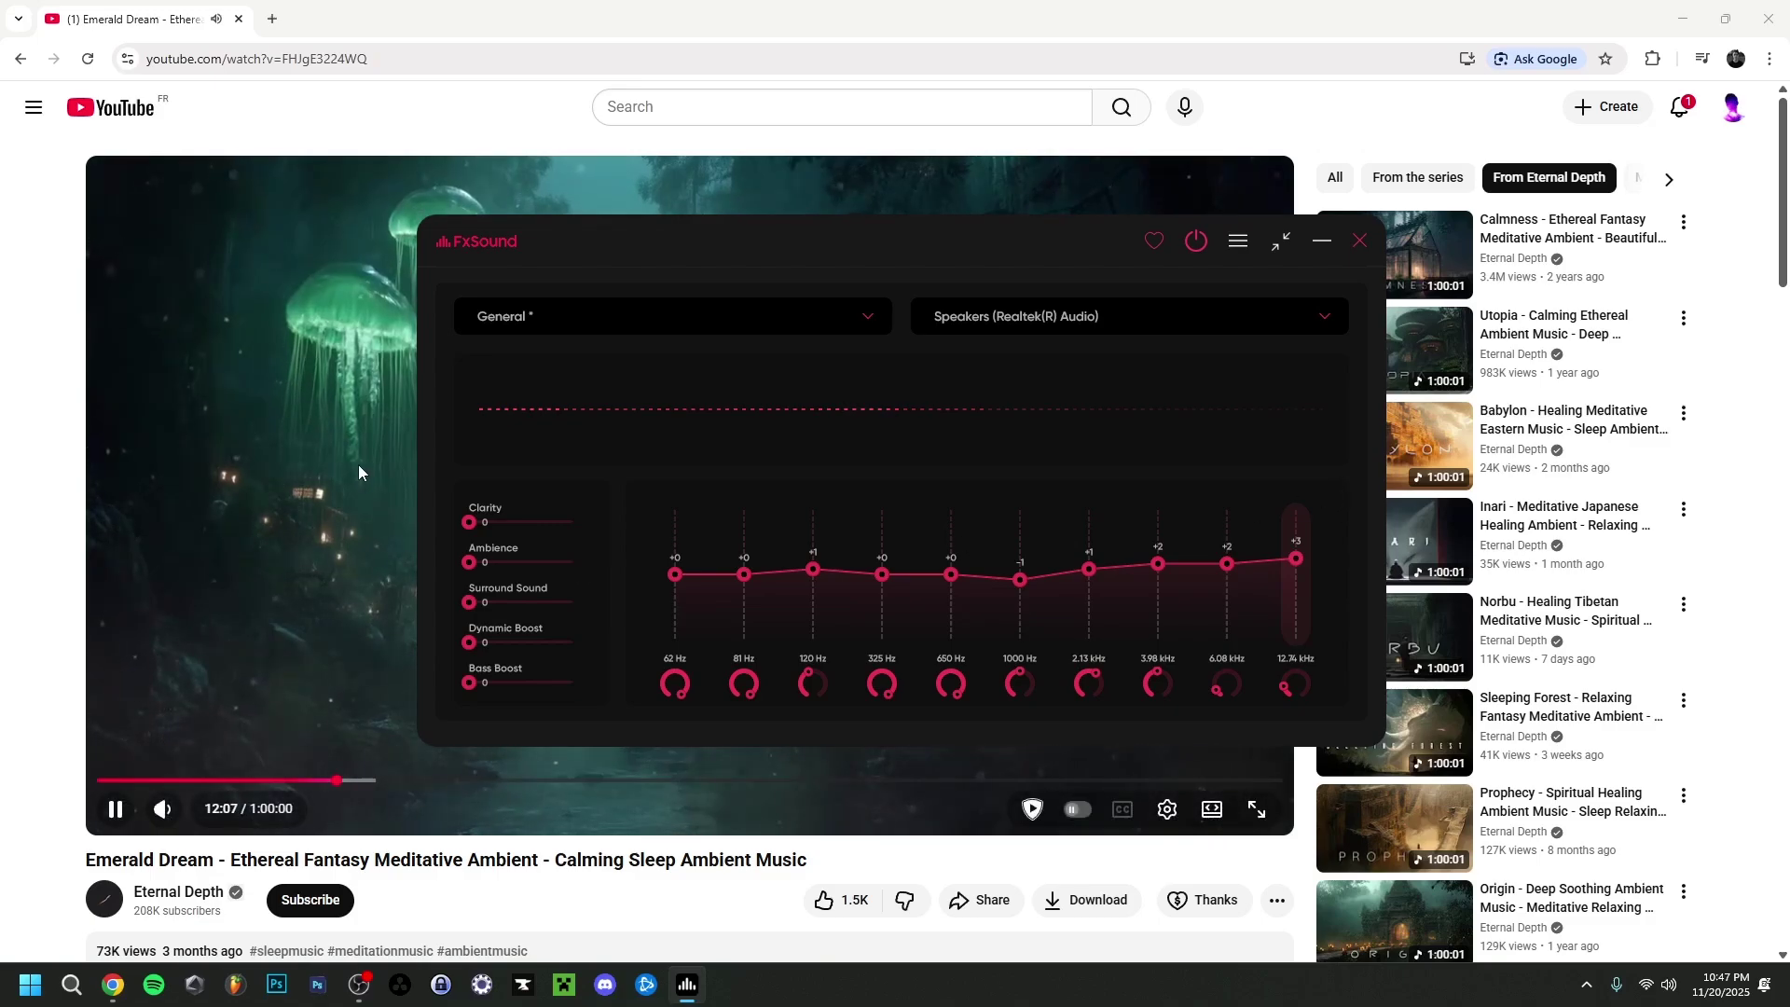
Step: Open FxSound's hamburger menu with Settings, save, rename, export and import preset options
{"action": "left_click", "coordinate": [366, 466]}
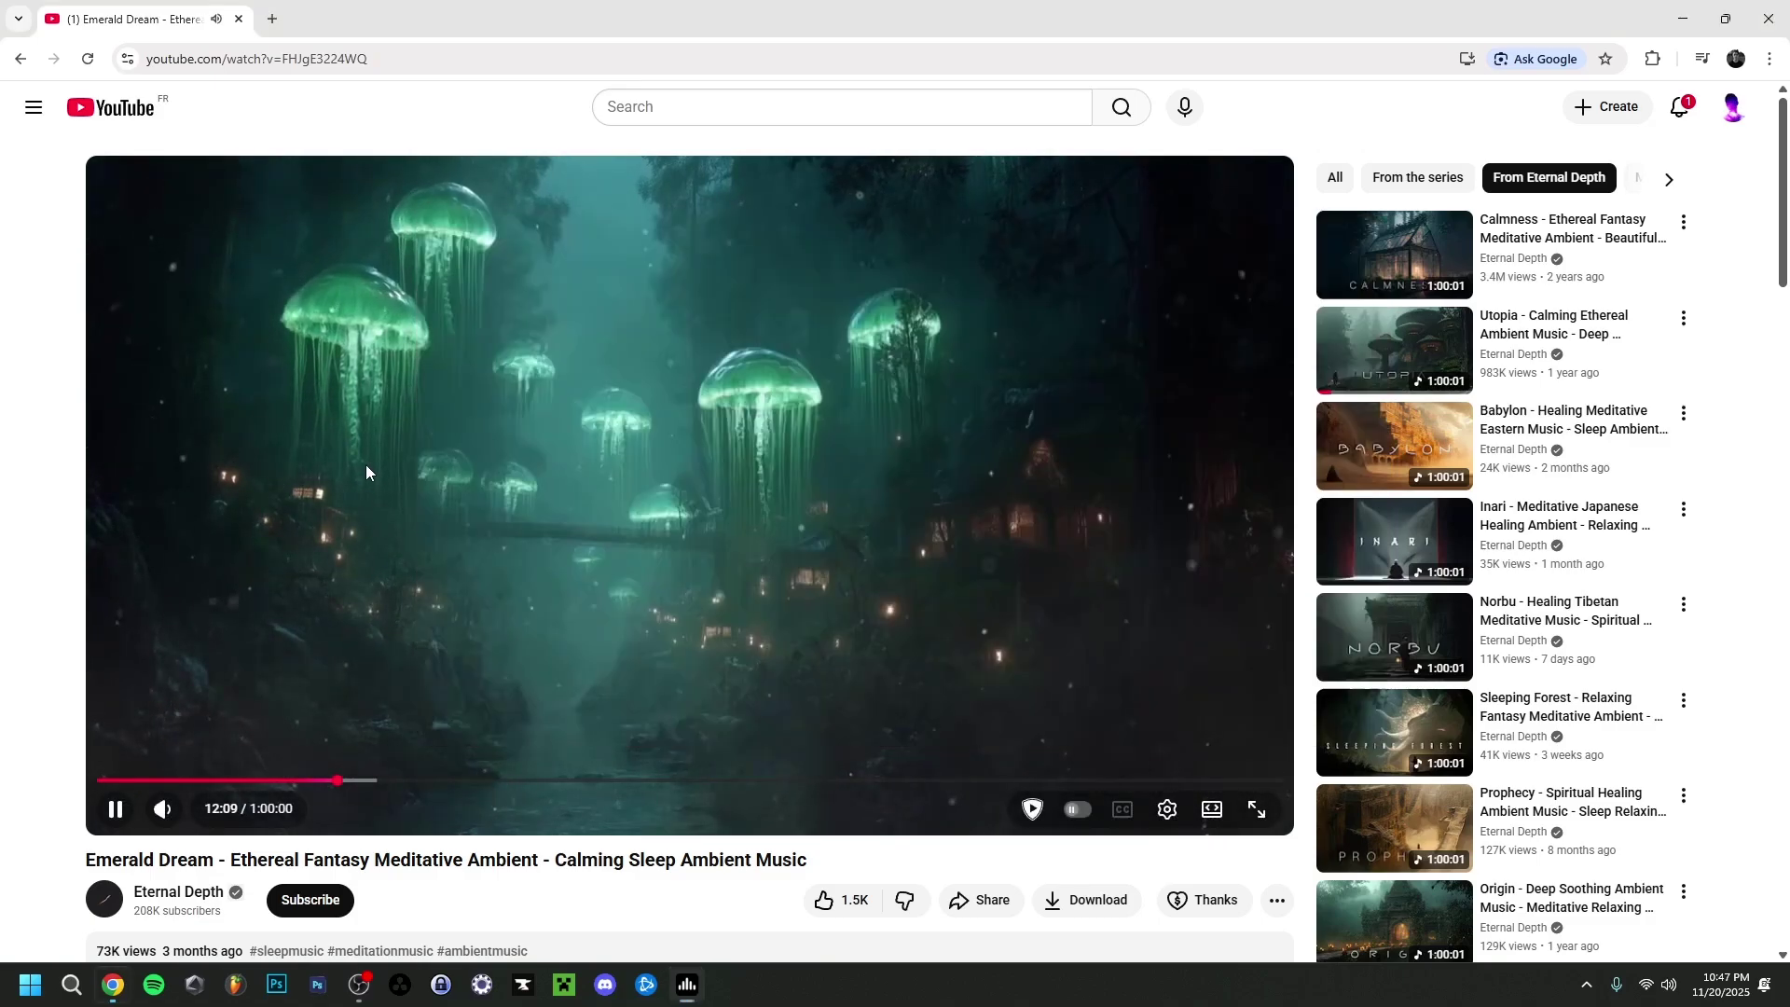
{"action": "left_click", "coordinate": [687, 985]}
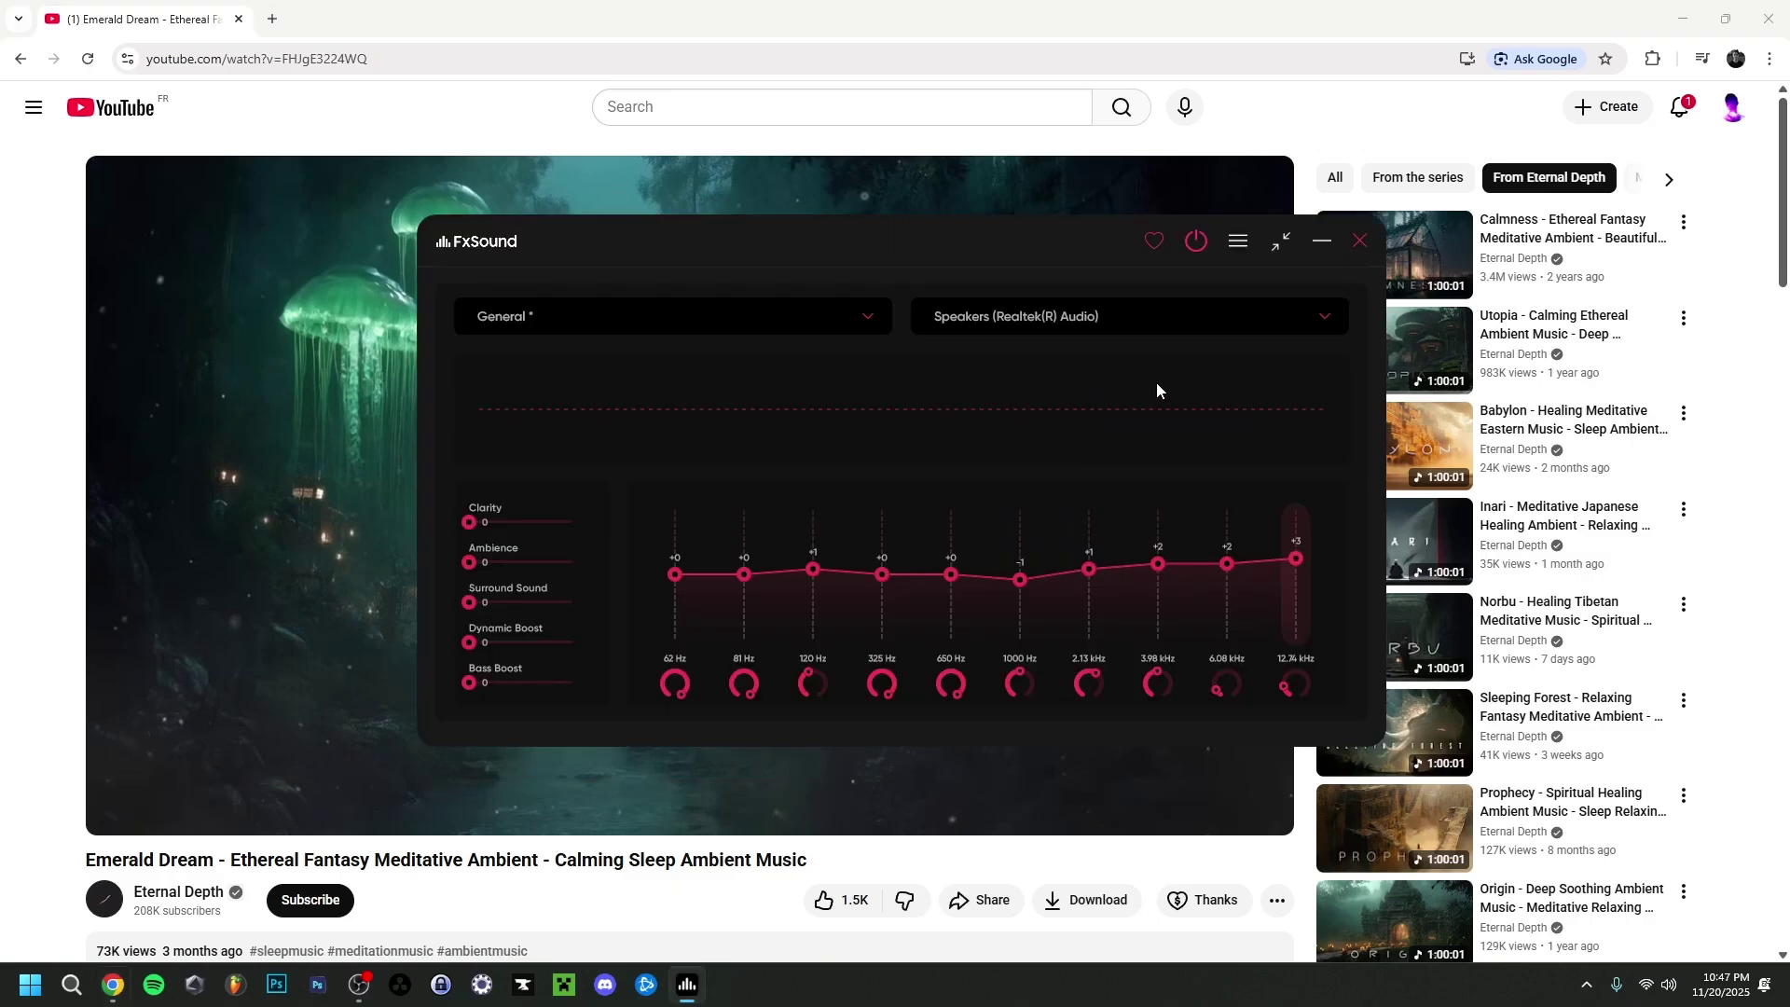
{"action": "left_click", "coordinate": [1238, 242]}
{"action": "mouse_move", "coordinate": [1255, 303]}
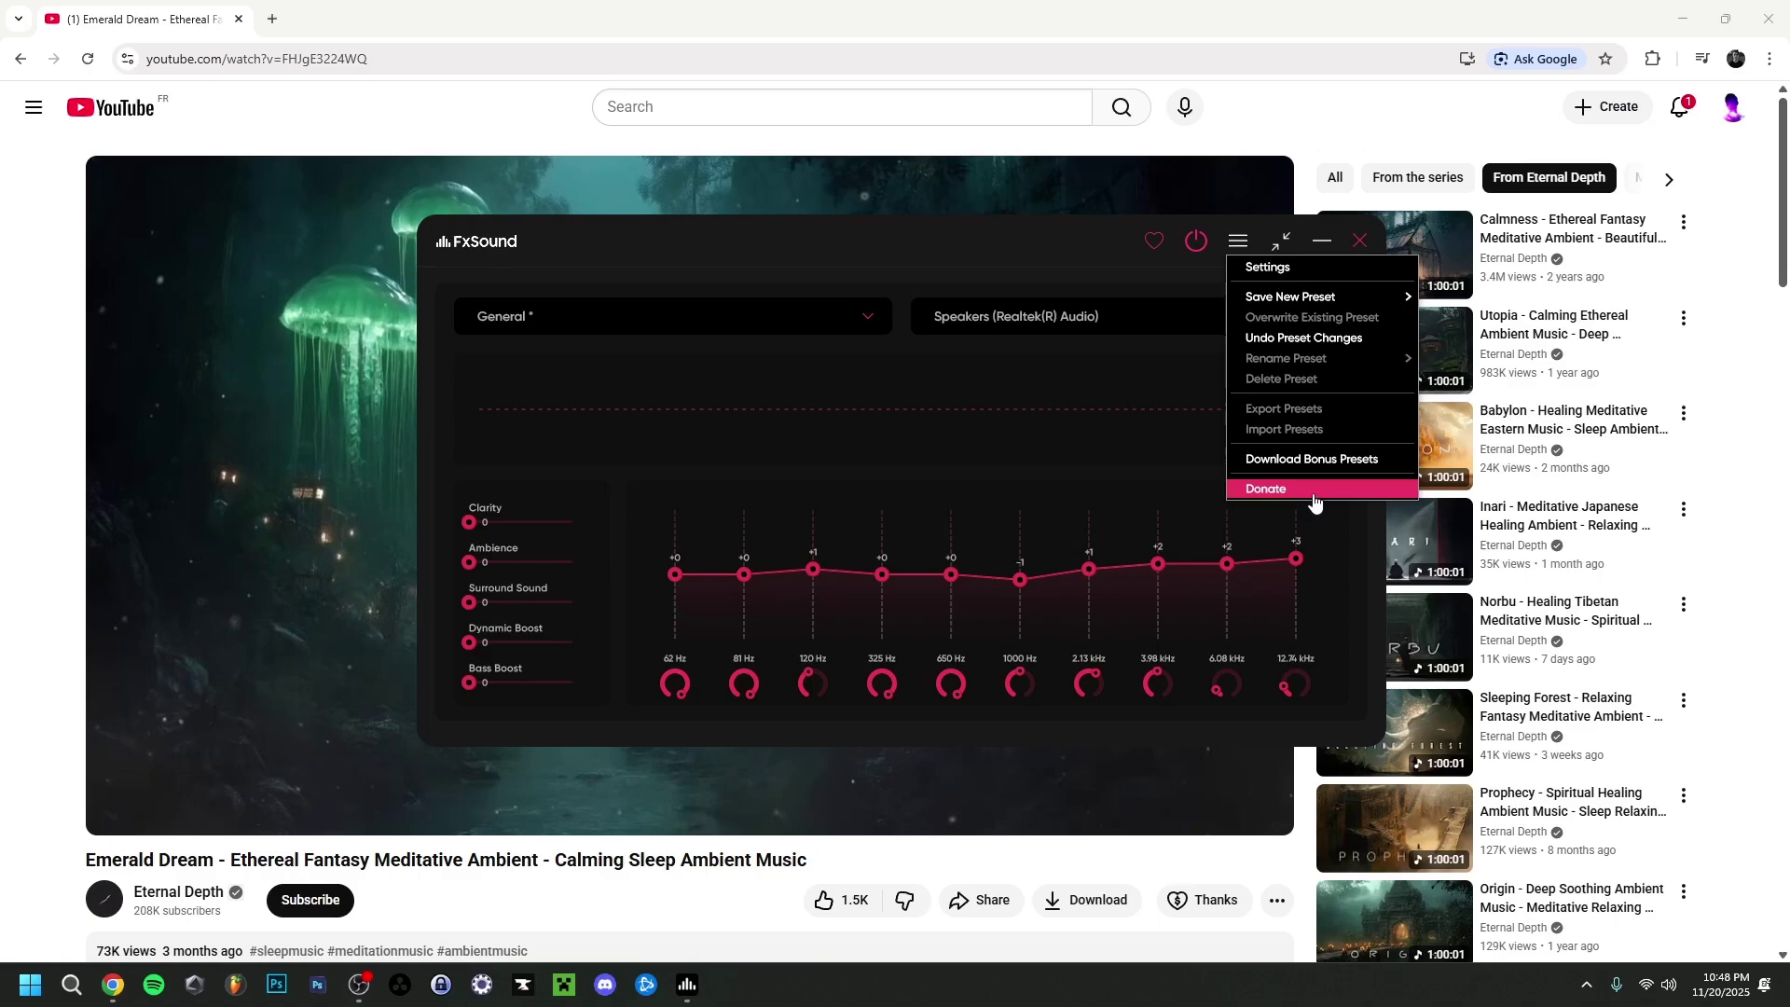
Step: In FxSound Settings, switch the equalizer to 31 bands, leaving the output device unchanged
{"action": "left_click", "coordinate": [1316, 278]}
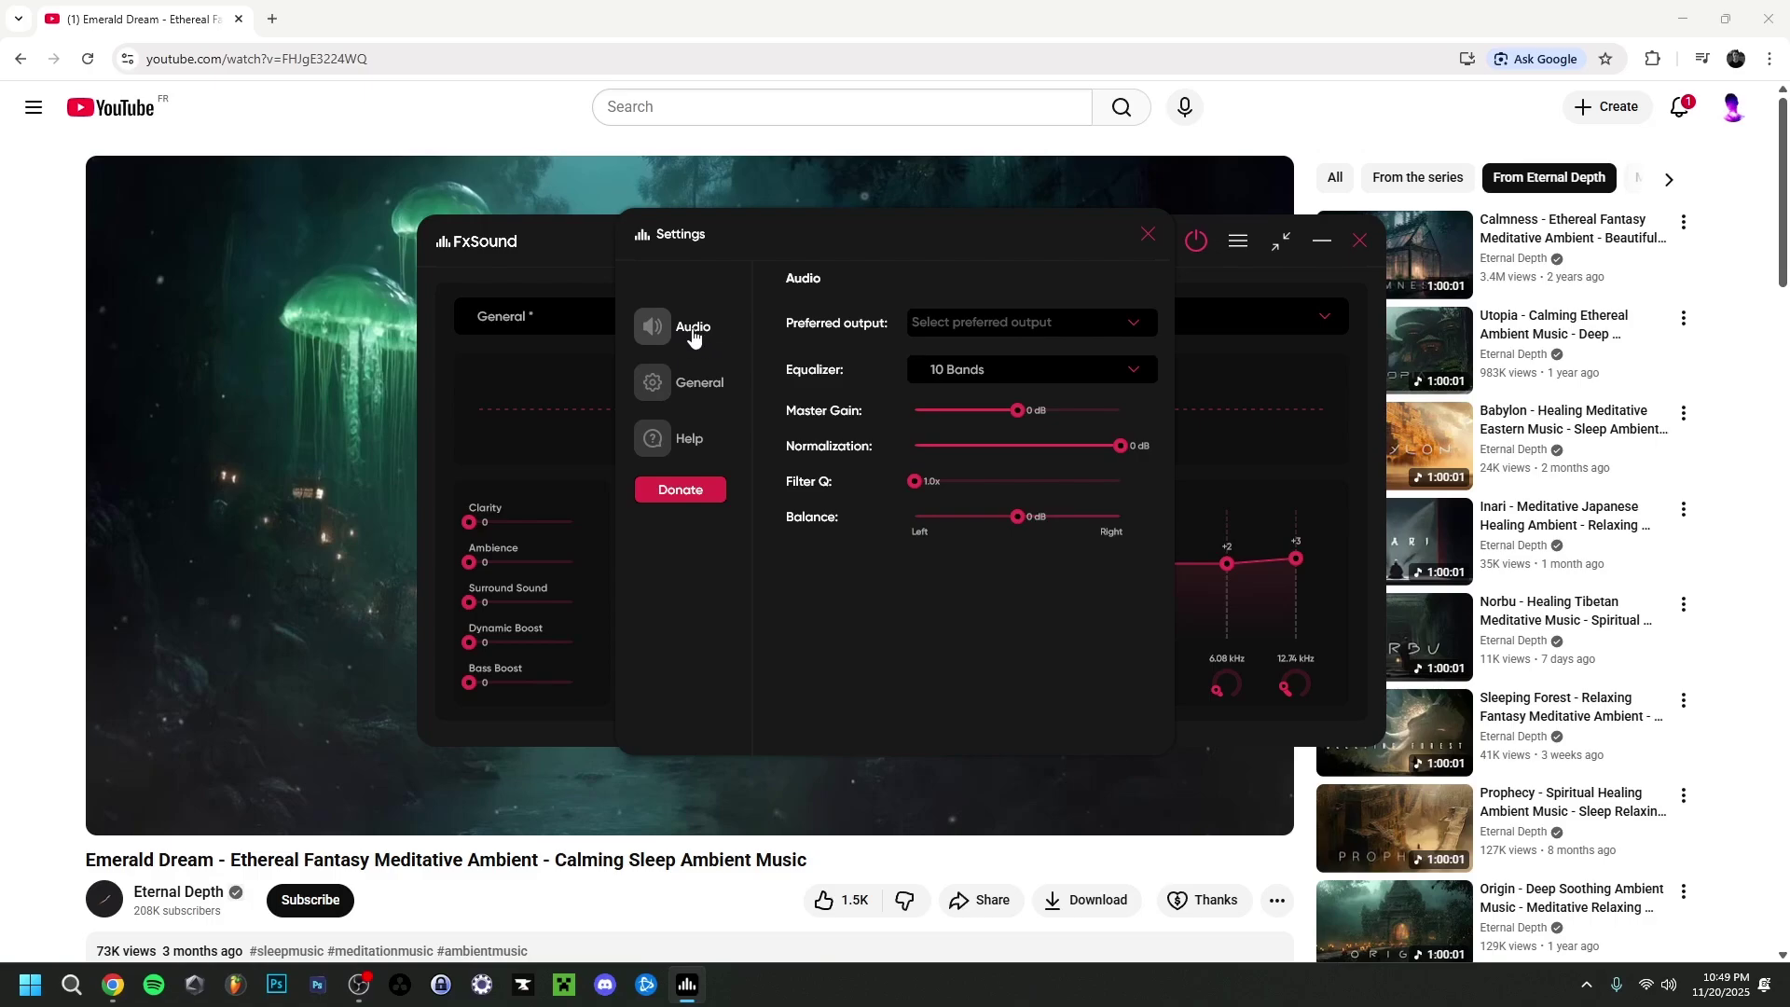
{"action": "left_click", "coordinate": [966, 332]}
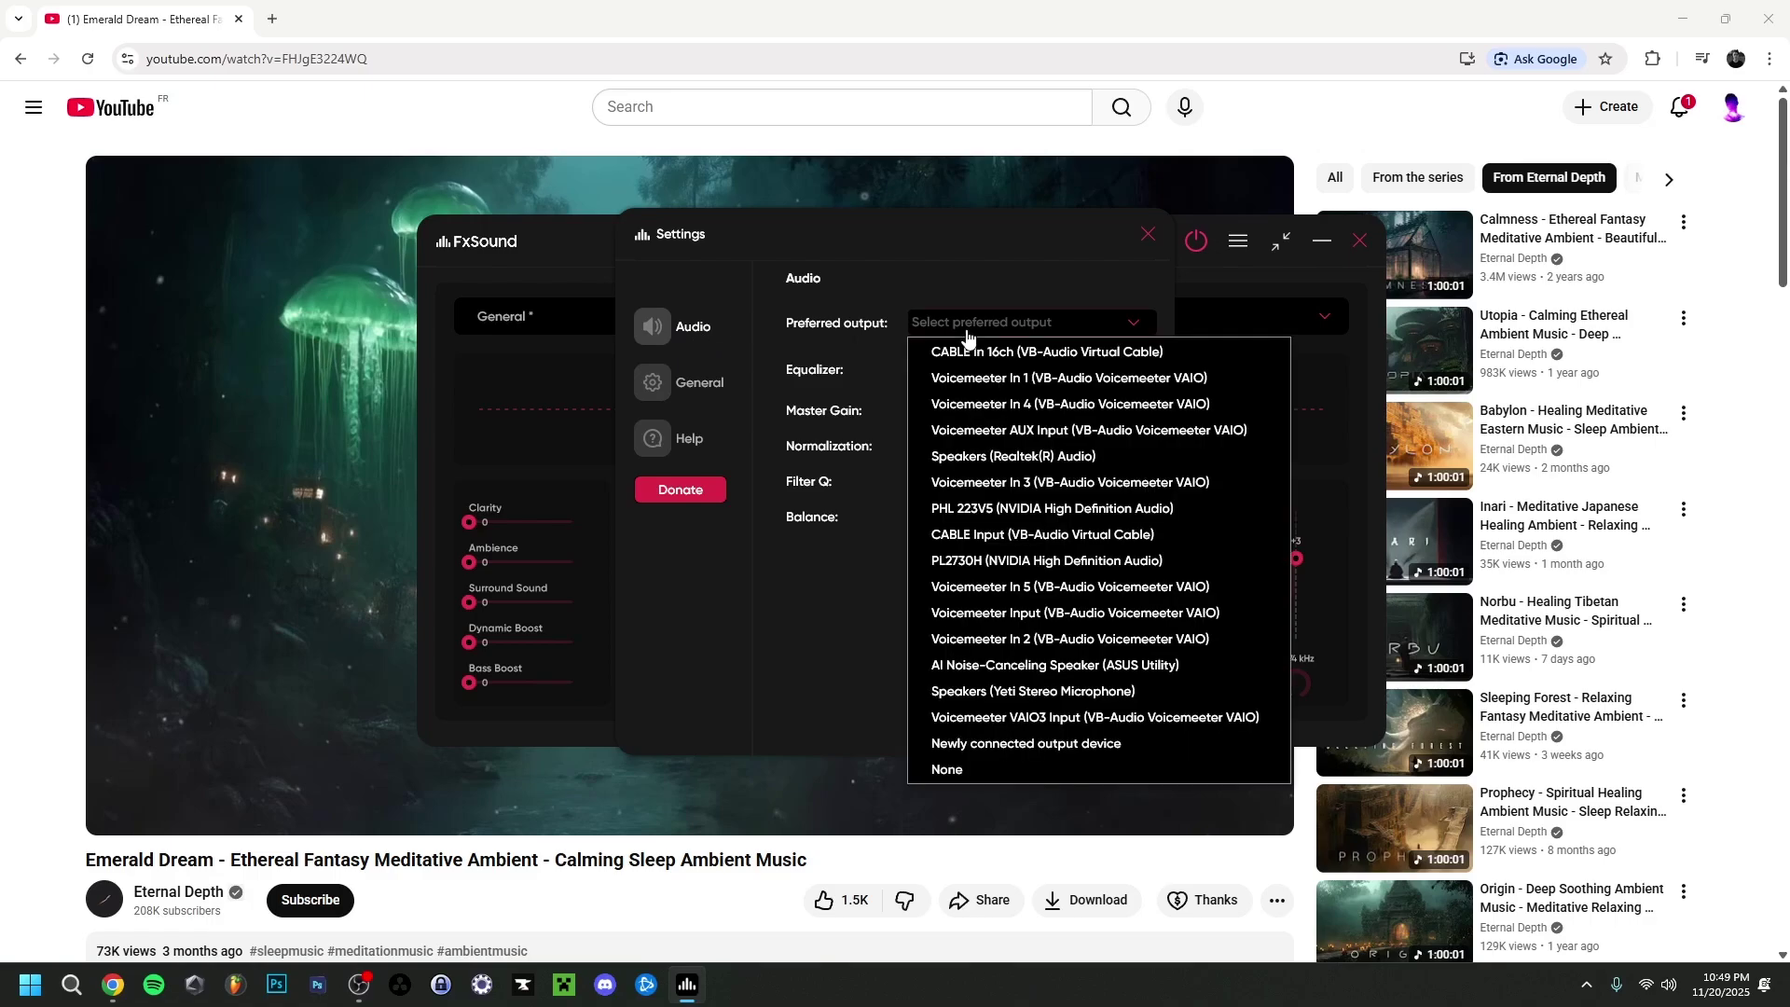
{"action": "left_click", "coordinate": [1200, 329]}
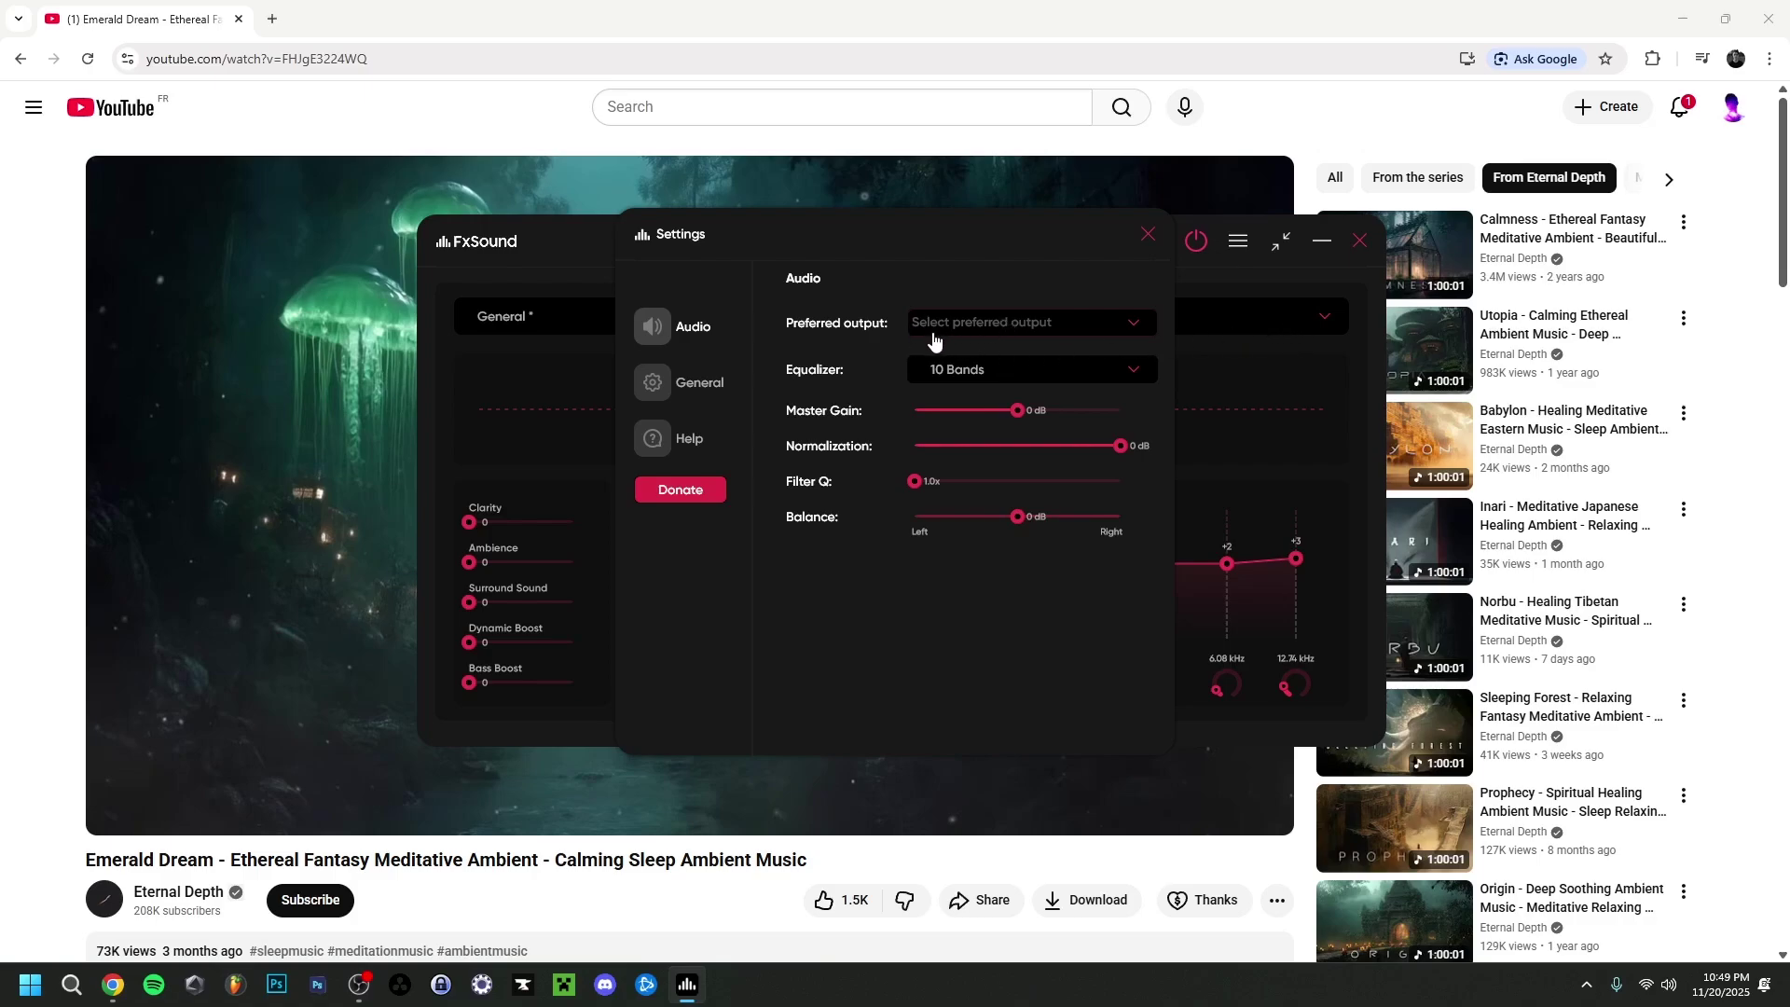
{"action": "left_click", "coordinate": [922, 374]}
{"action": "left_click", "coordinate": [927, 374]}
{"action": "left_click", "coordinate": [958, 378]}
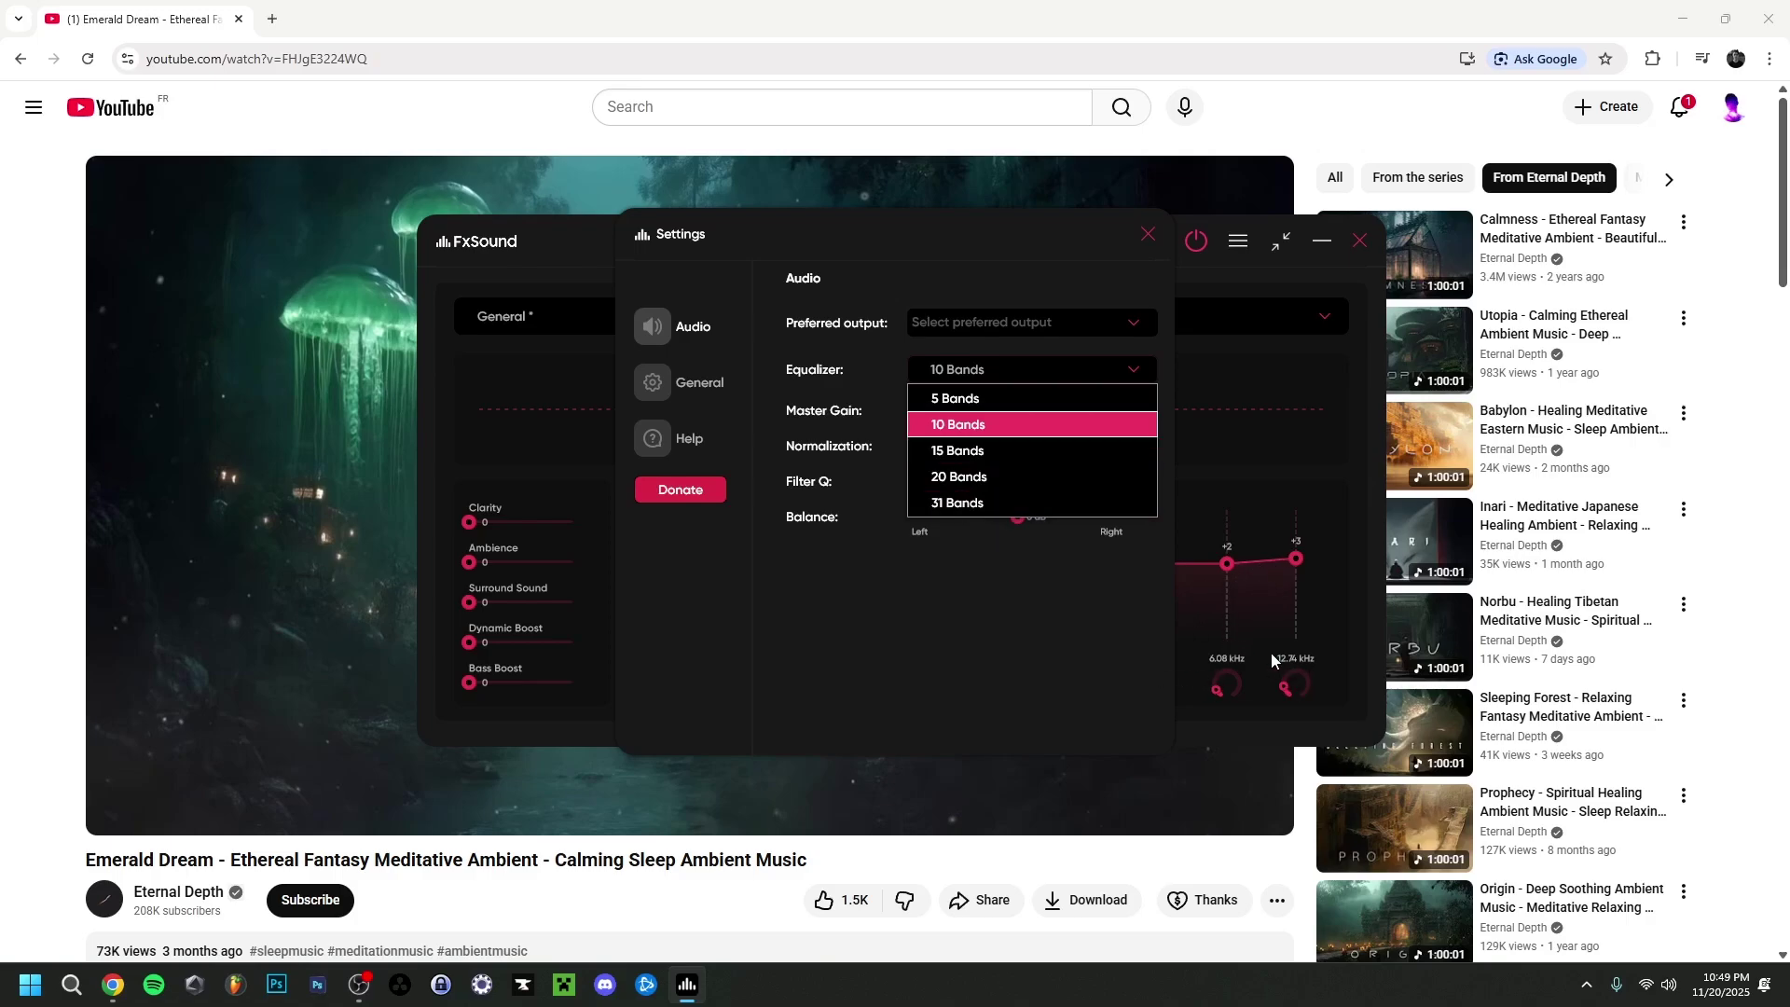
{"action": "left_click", "coordinate": [957, 502]}
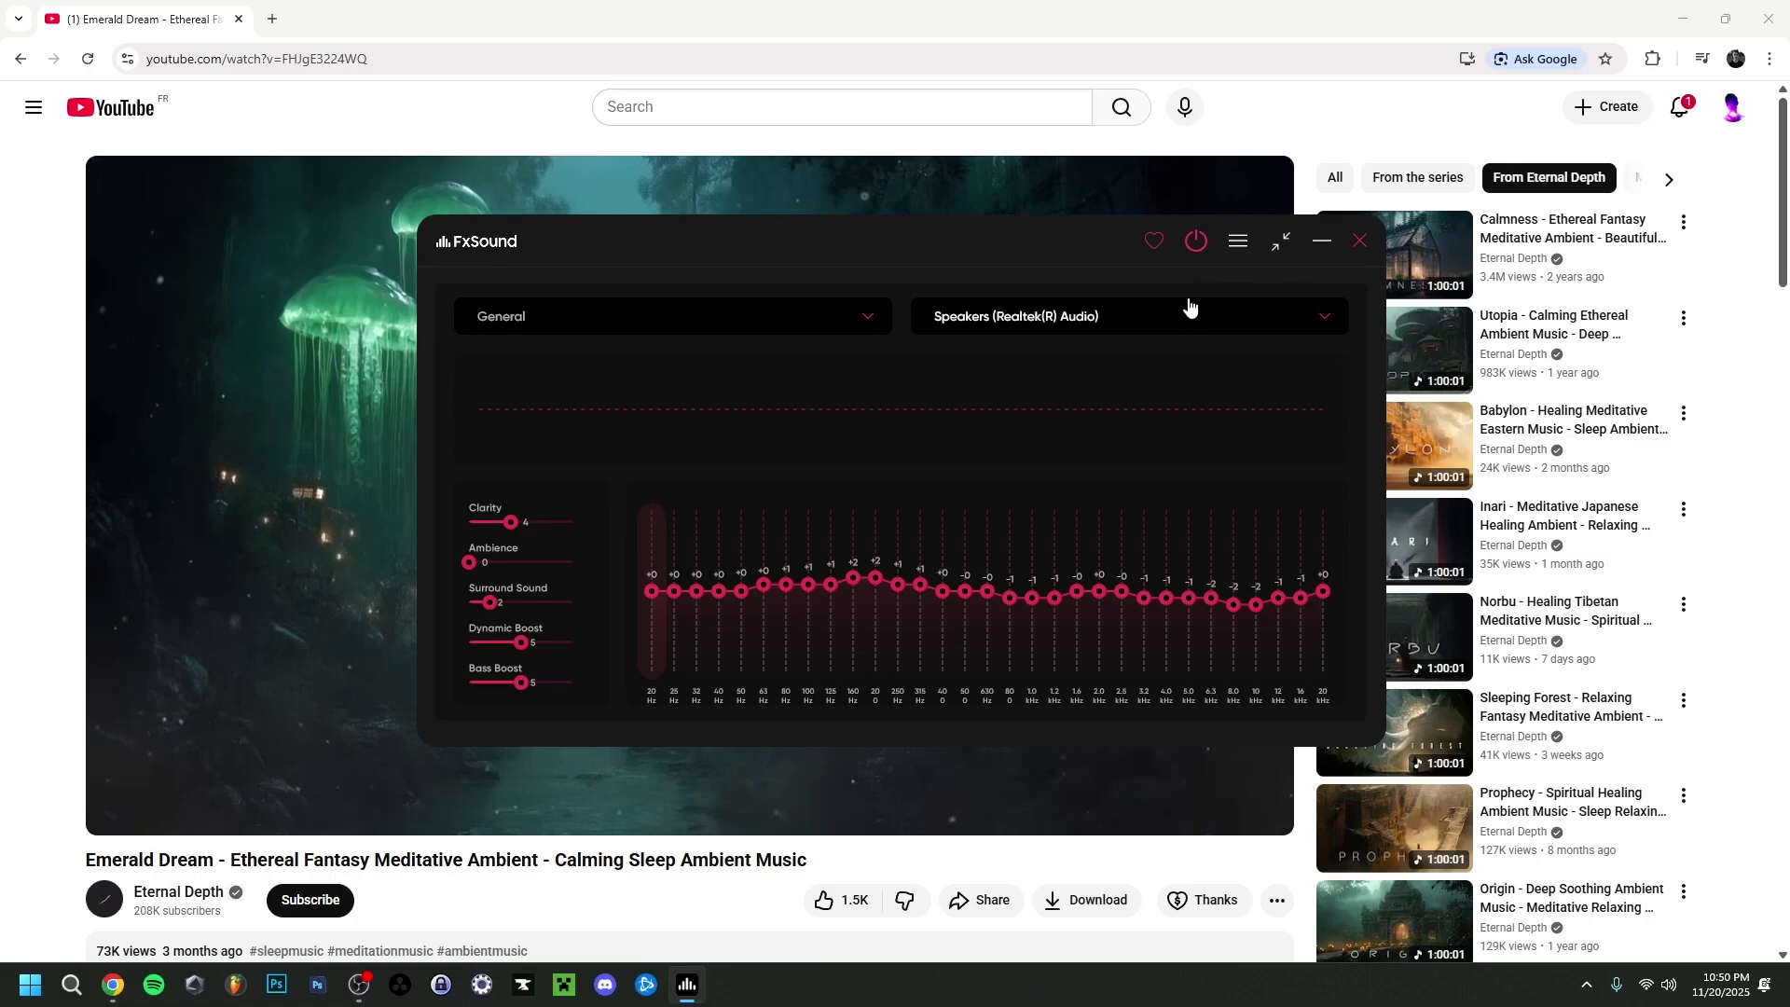
Step: Change the equalizer band count to 15, then to 10 bands
{"action": "left_click", "coordinate": [1235, 244]}
{"action": "left_click", "coordinate": [1270, 266]}
{"action": "left_click", "coordinate": [1016, 369]}
{"action": "left_click", "coordinate": [986, 449]}
{"action": "left_click", "coordinate": [1237, 241]}
{"action": "left_click", "coordinate": [1264, 264]}
{"action": "left_click", "coordinate": [998, 369]}
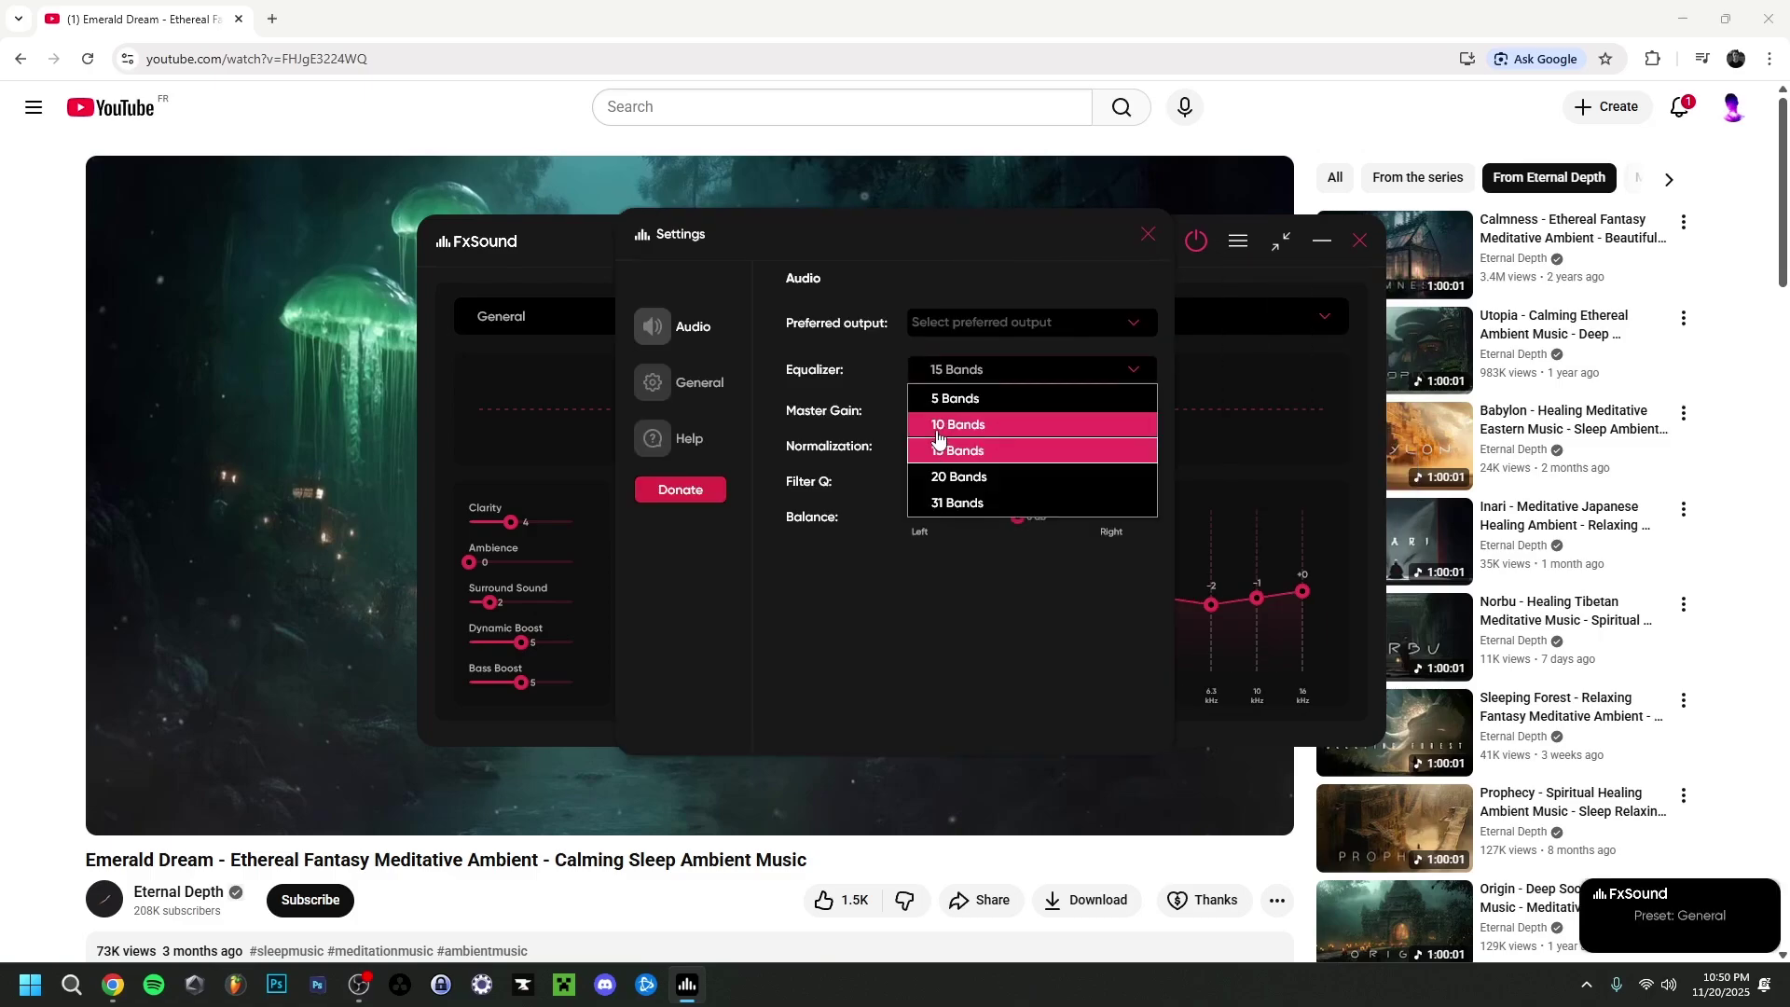
{"action": "left_click", "coordinate": [957, 424]}
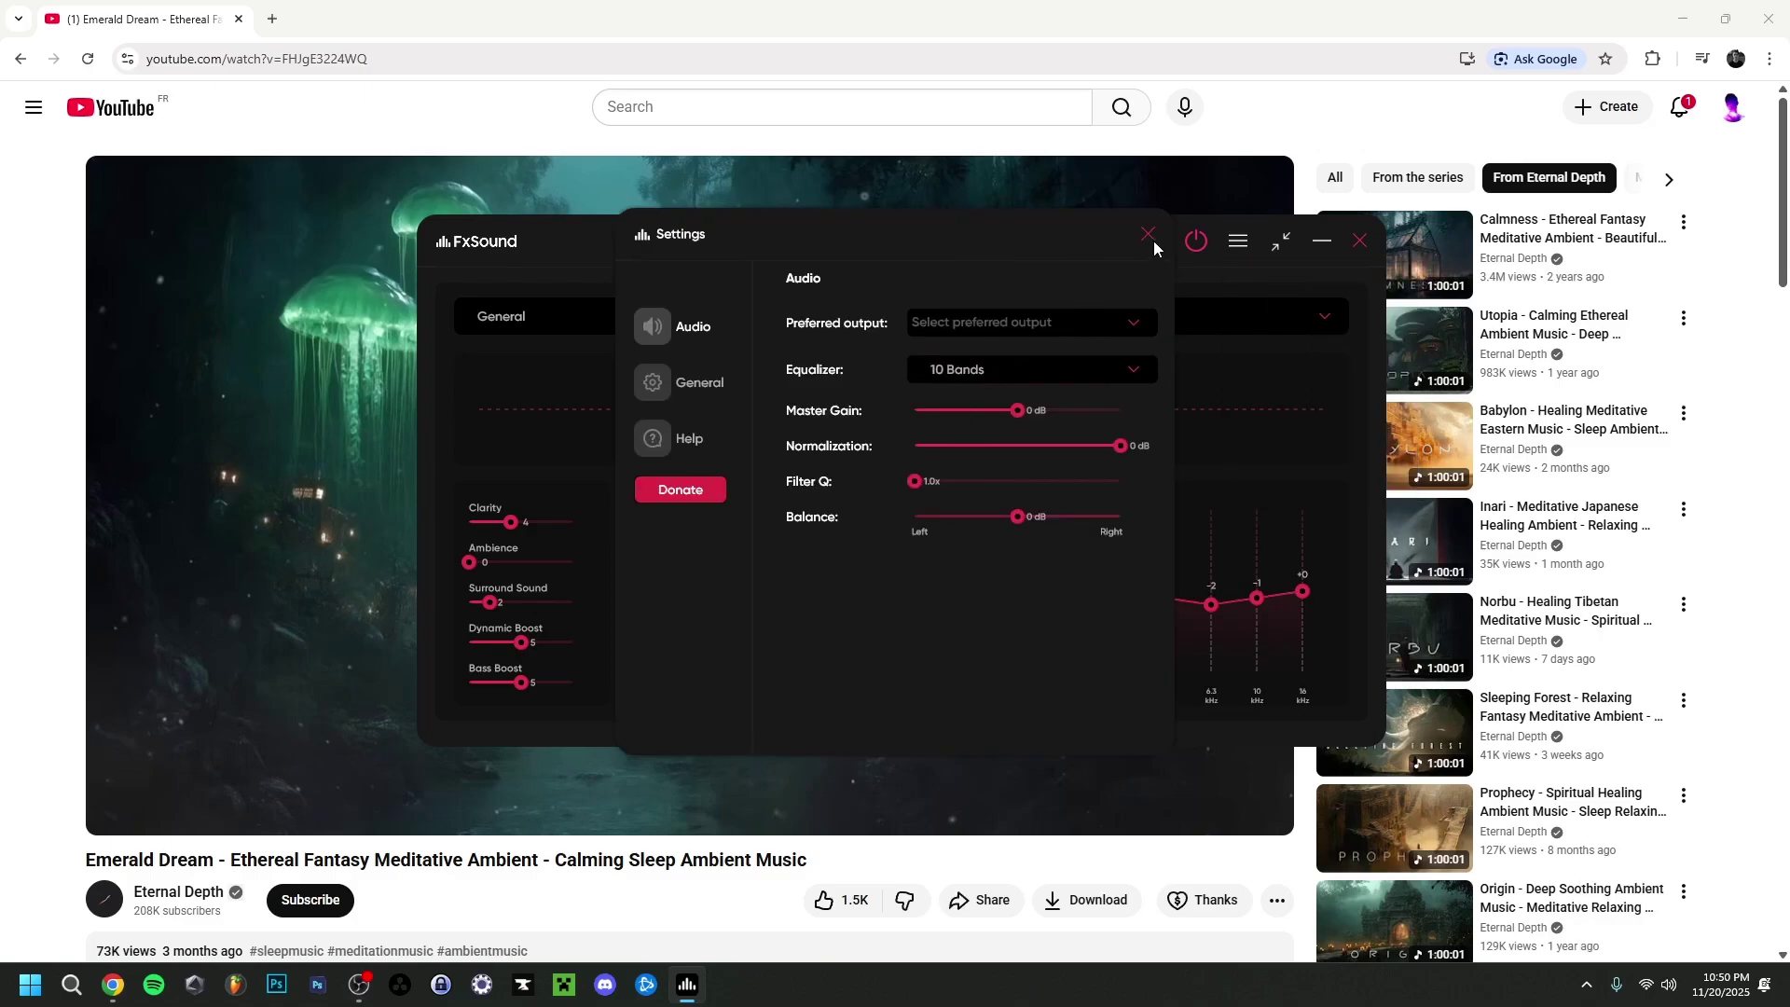
{"action": "left_click", "coordinate": [1147, 234]}
Step: Retune the 250 Hz band to 108 Hz, reconfirm 10 bands, and show General preferences
{"action": "left_click_drag", "start_coordinate": [830, 689], "coordinate": [799, 698]}
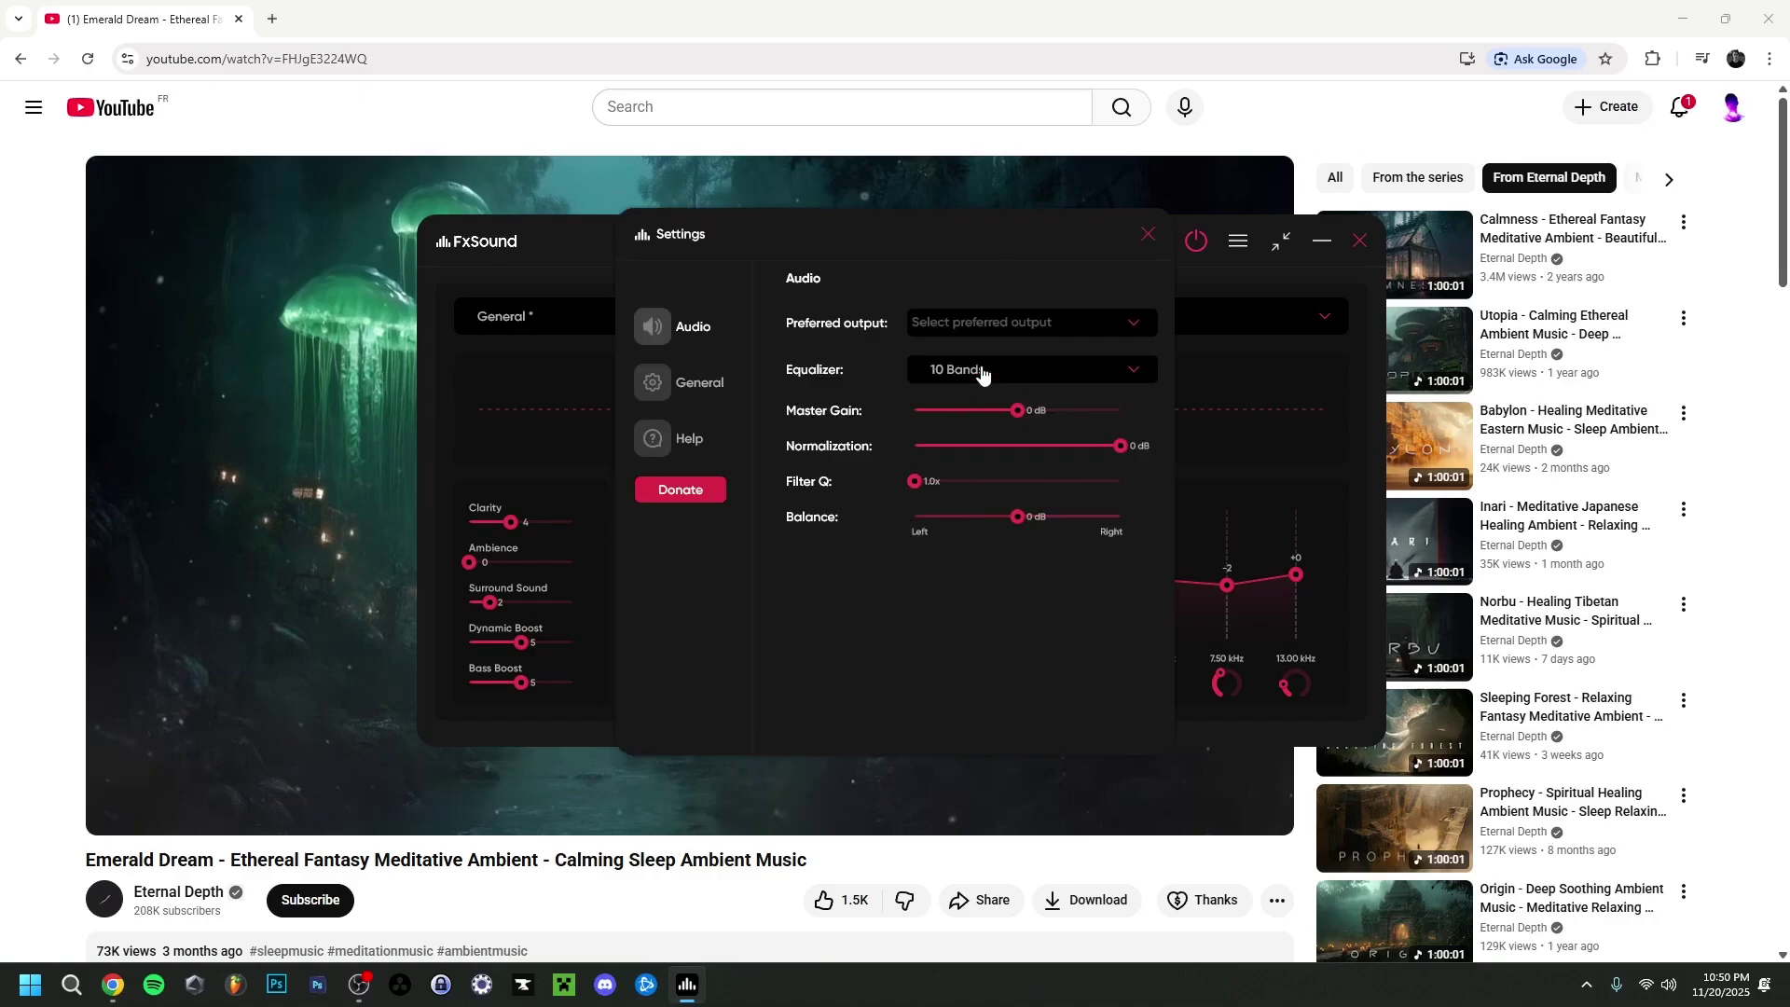
{"action": "left_click", "coordinate": [1002, 368]}
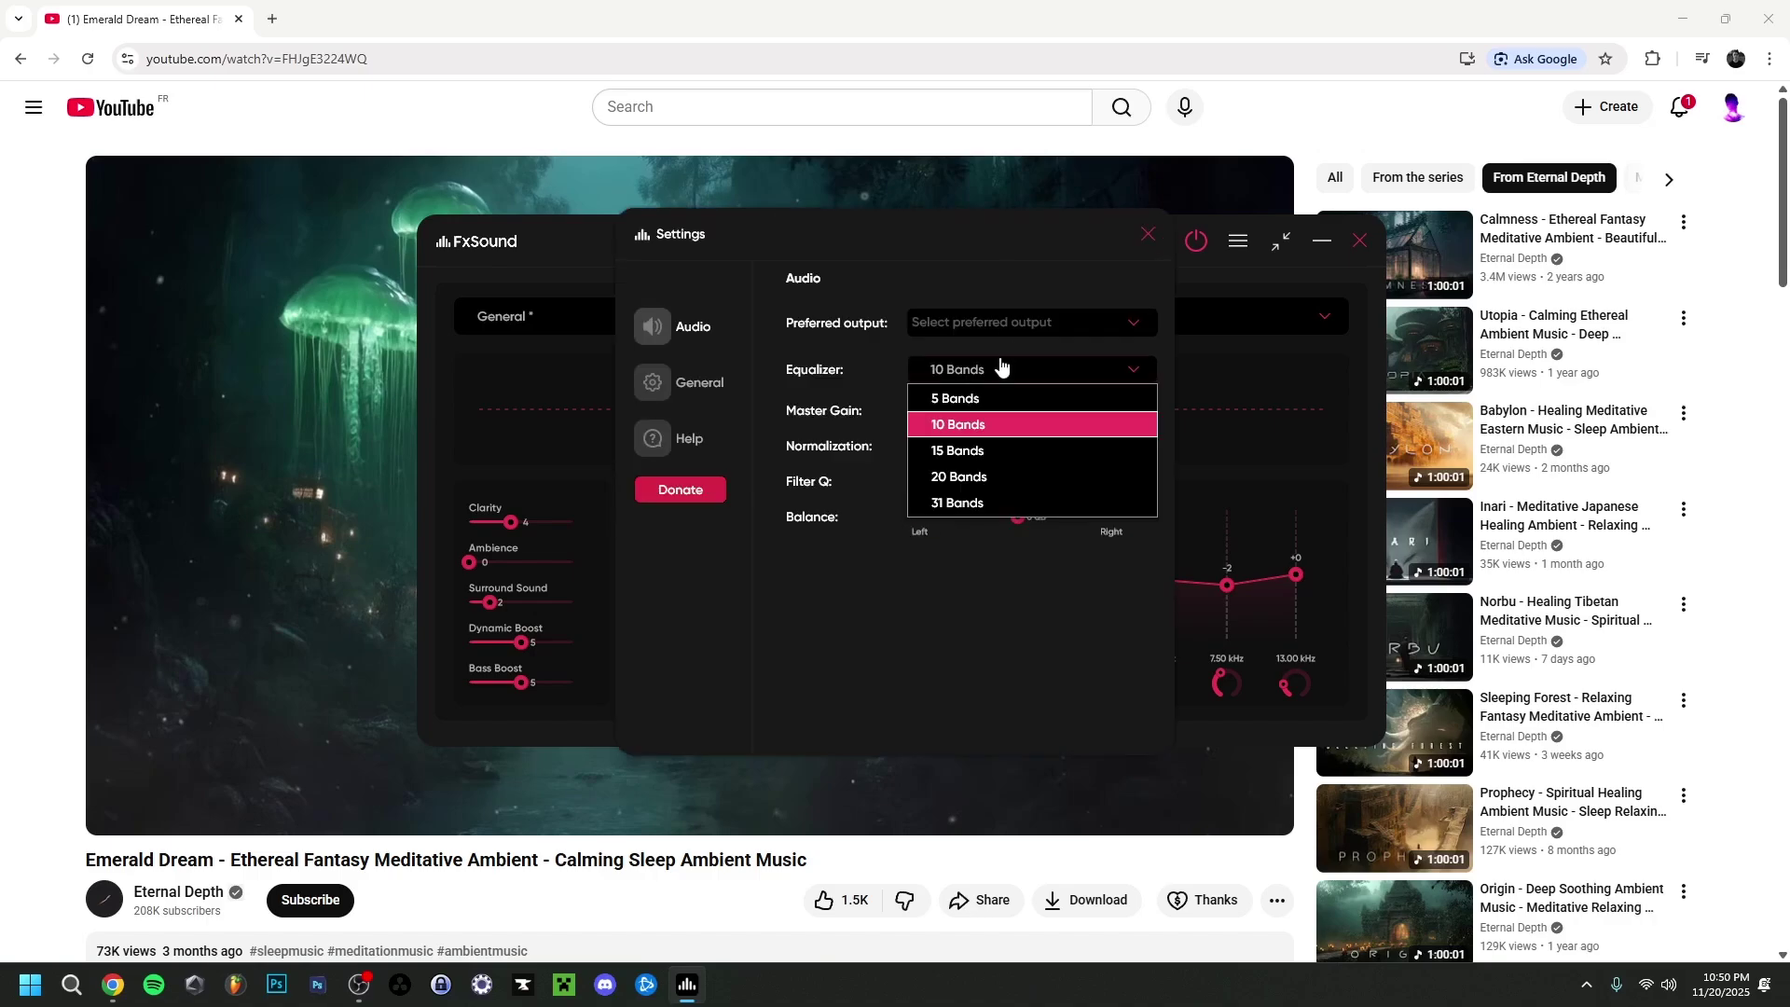
{"action": "left_click", "coordinate": [1011, 436]}
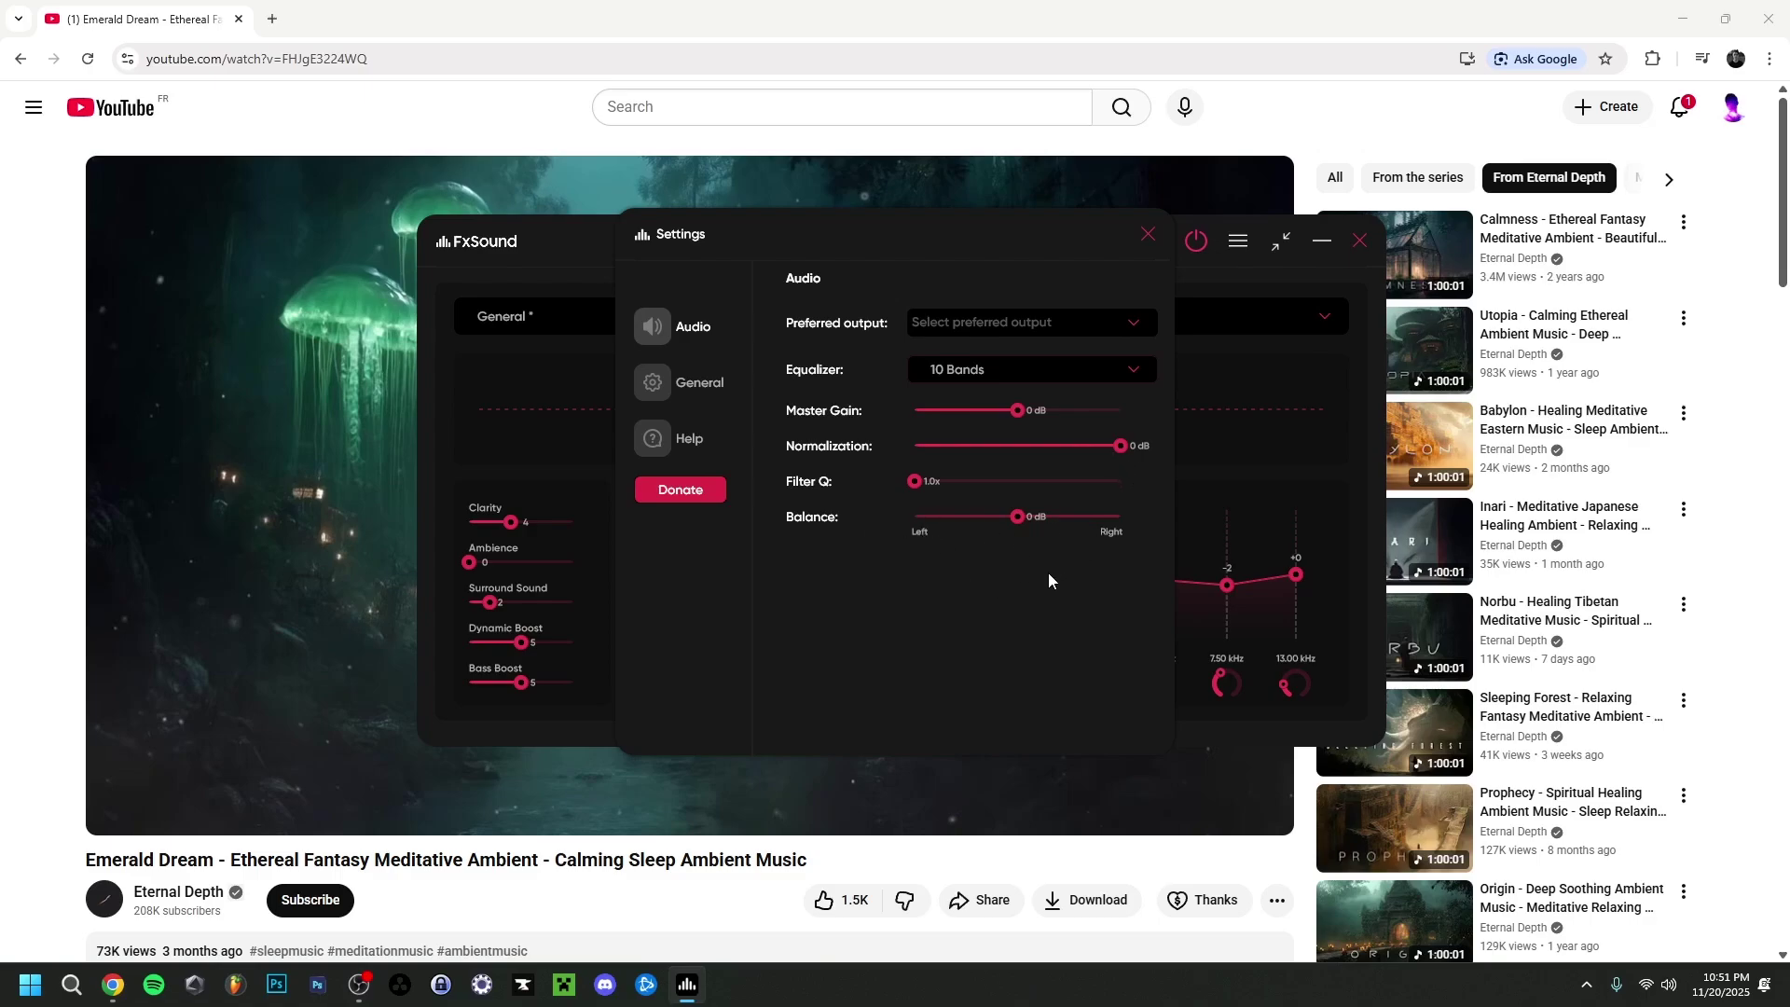
{"action": "left_click", "coordinate": [704, 384]}
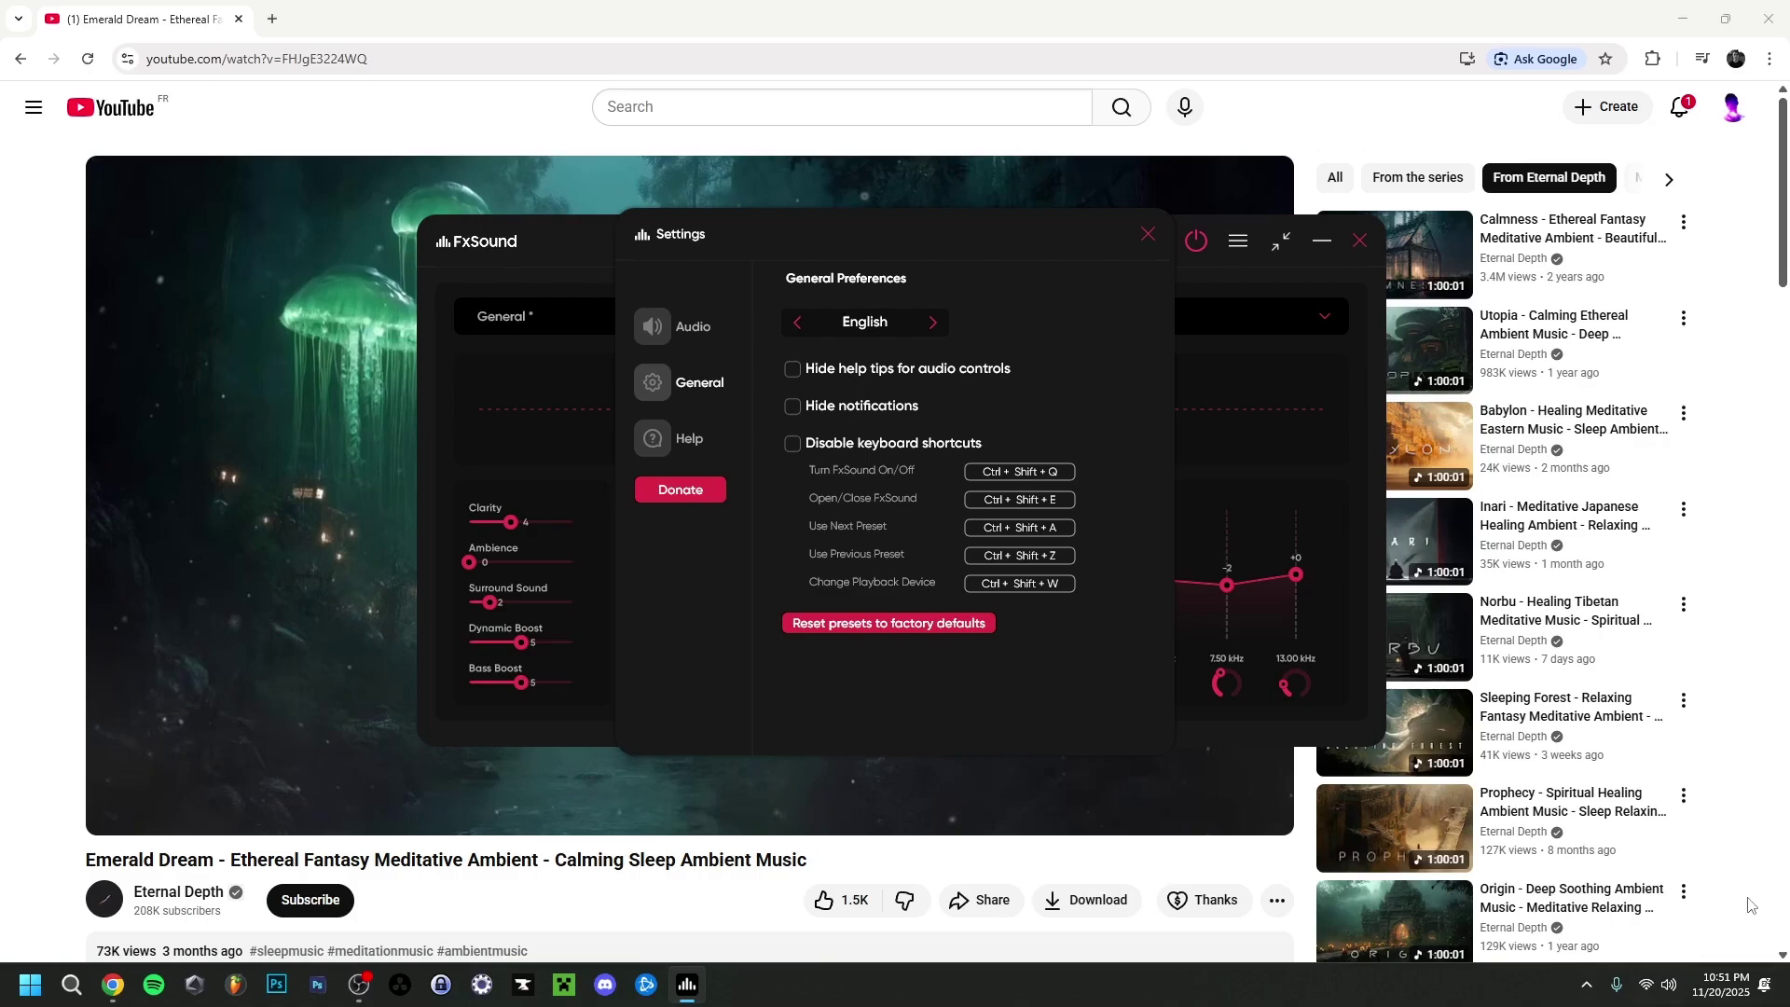
Step: Try editing the on/off and previous-preset shortcuts, view the Help page, then return to Audio
{"action": "left_click", "coordinate": [1017, 476]}
{"action": "left_click", "coordinate": [1051, 553]}
{"action": "left_click", "coordinate": [706, 443]}
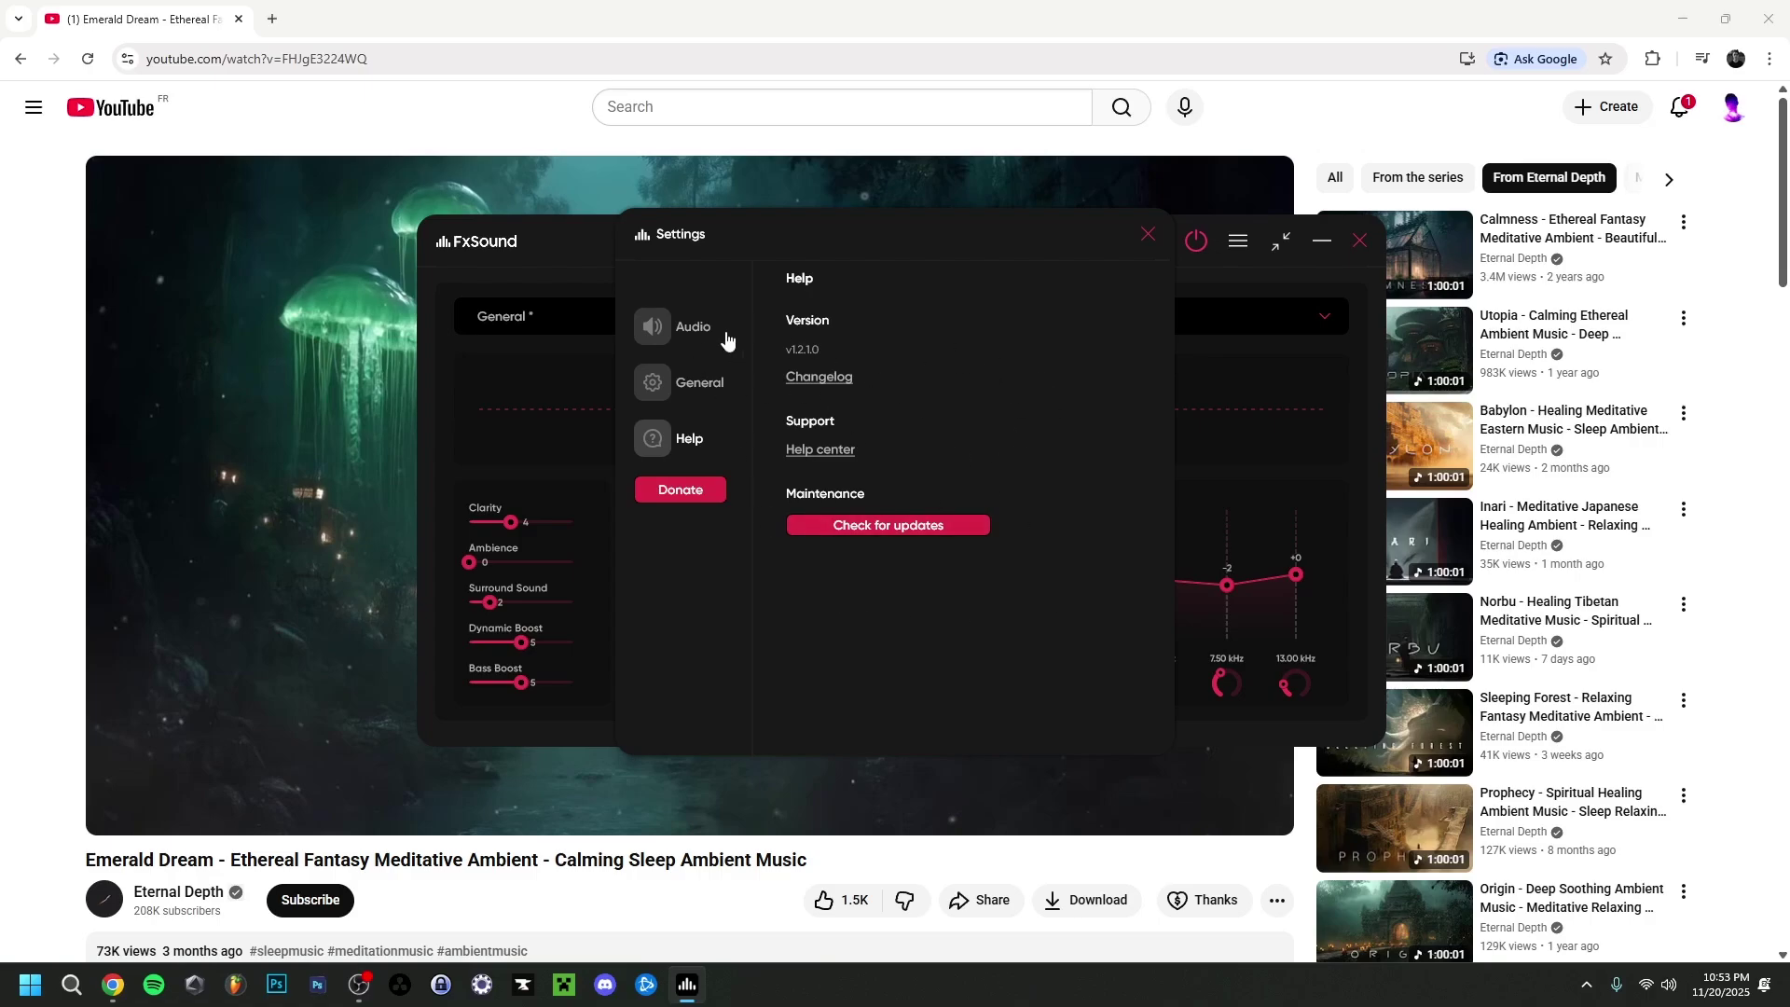
{"action": "left_click", "coordinate": [694, 328]}
Step: Save the current equalizer curve as a new preset named 'Tutorial'
{"action": "left_click", "coordinate": [1148, 238]}
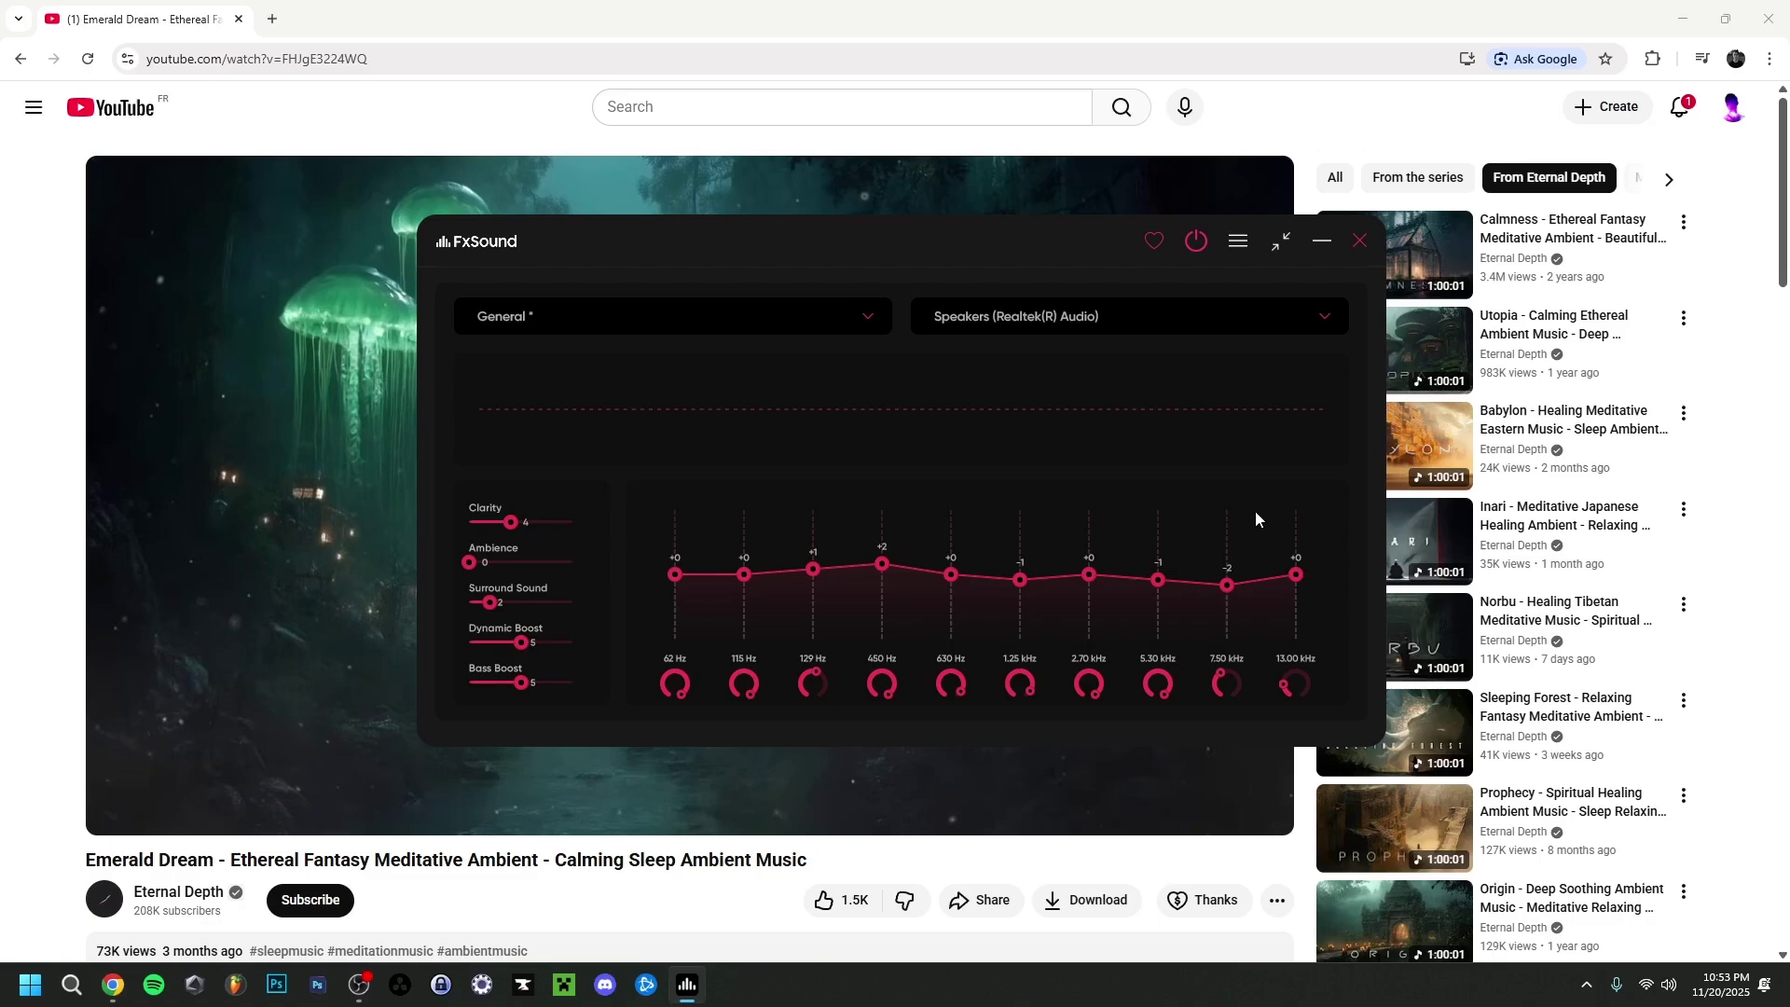
{"action": "left_click", "coordinate": [1238, 241]}
{"action": "mouse_move", "coordinate": [1305, 296]}
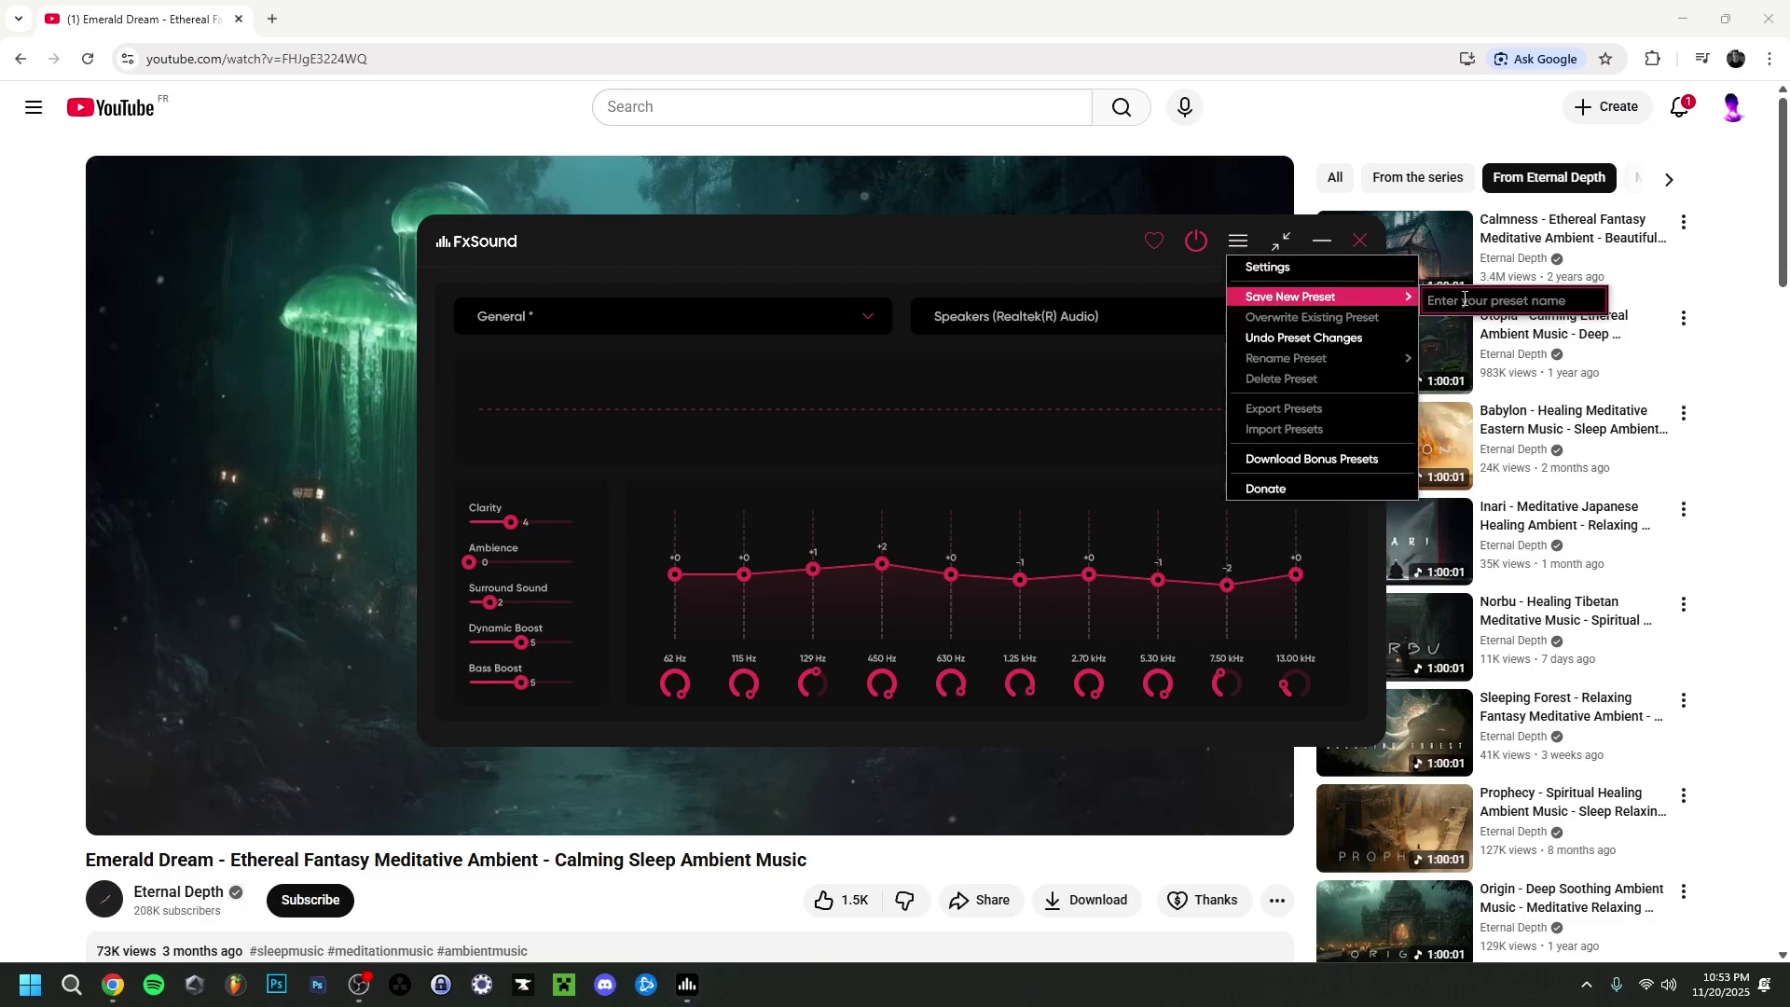
{"action": "type", "text": "Tutorial"}
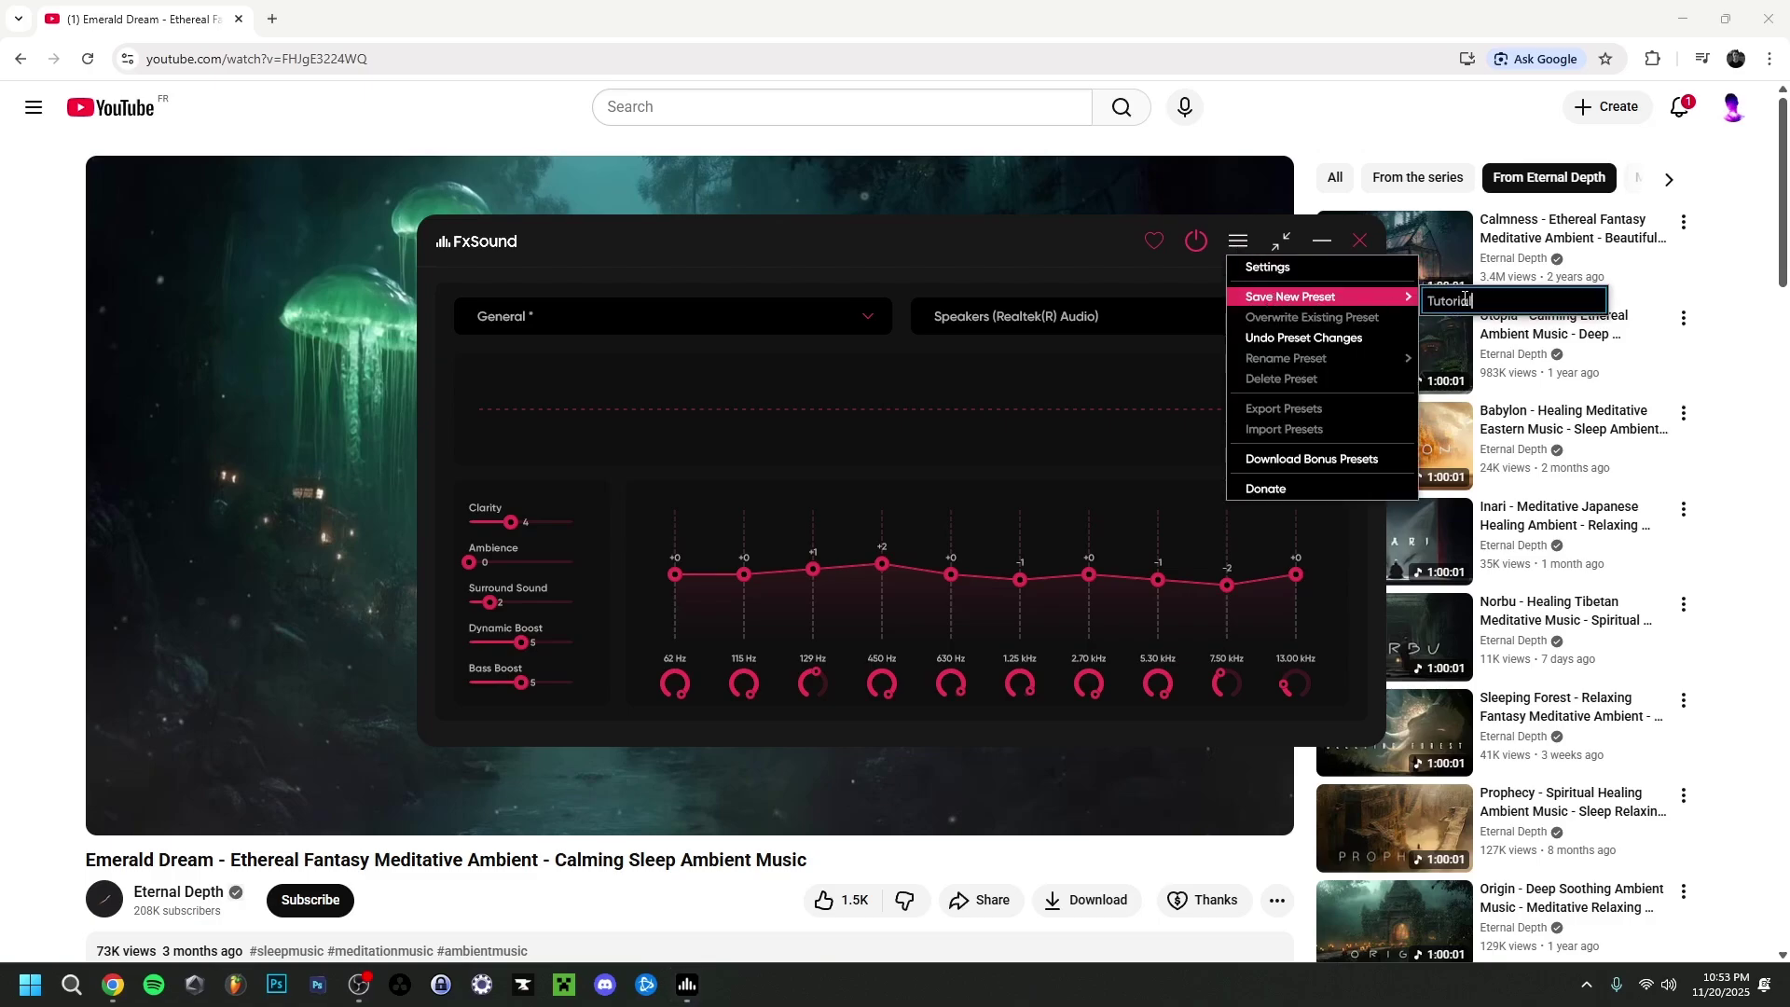
{"action": "key", "text": "Return"}
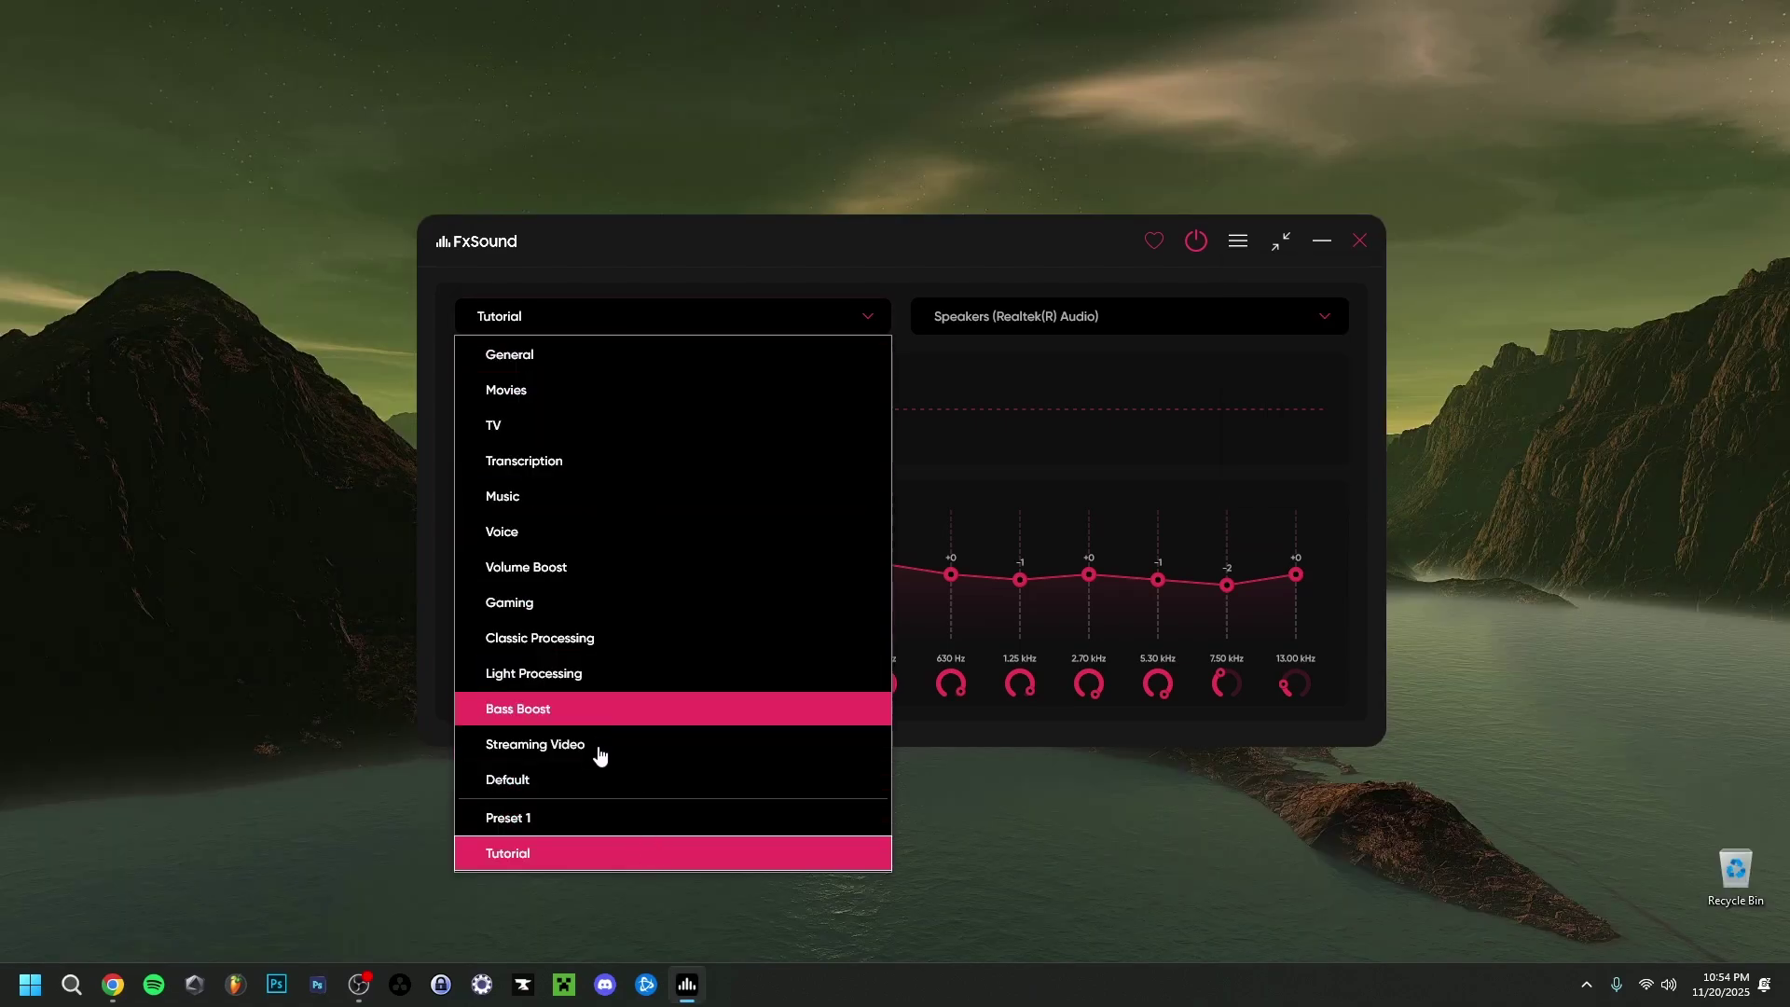
{"action": "left_click", "coordinate": [657, 321]}
Step: Set Bass Boost, Ambience, Clarity and the other effects to 0 and overwrite the Tutorial preset
{"action": "left_click_drag", "start_coordinate": [540, 687], "coordinate": [466, 562]}
{"action": "left_click_drag", "start_coordinate": [490, 522], "coordinate": [428, 533]}
{"action": "left_click", "coordinate": [1245, 246]}
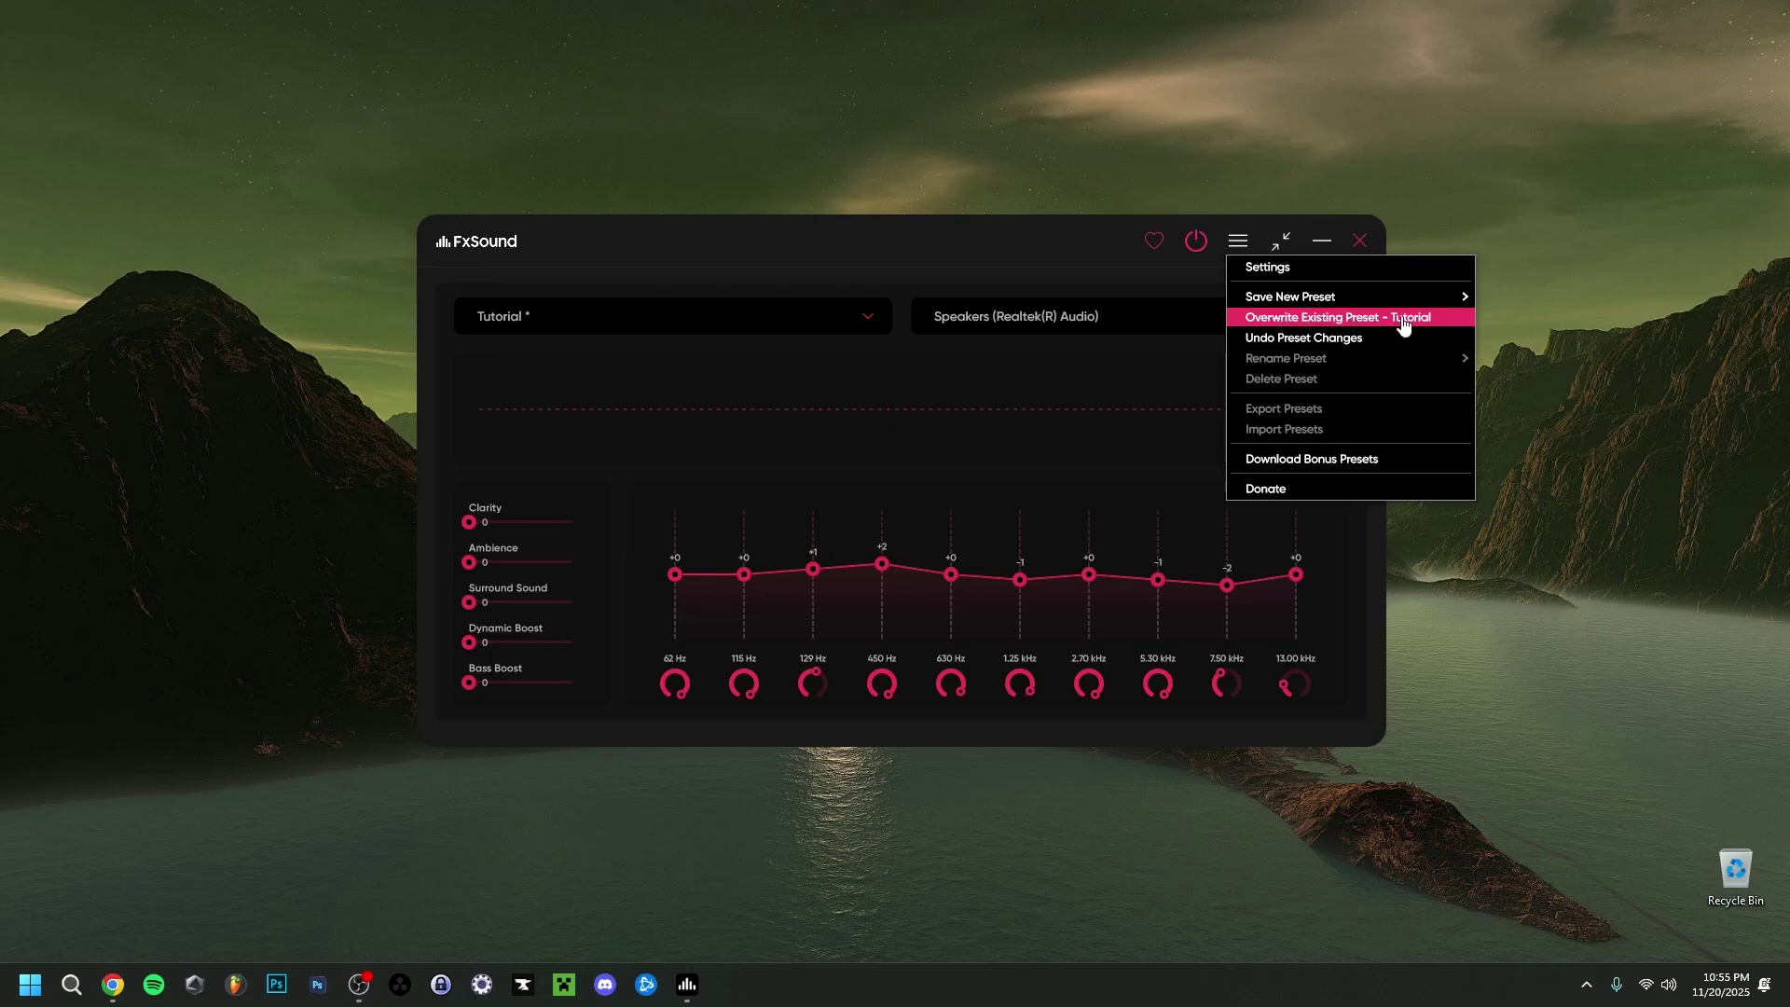
{"action": "left_click", "coordinate": [1370, 322]}
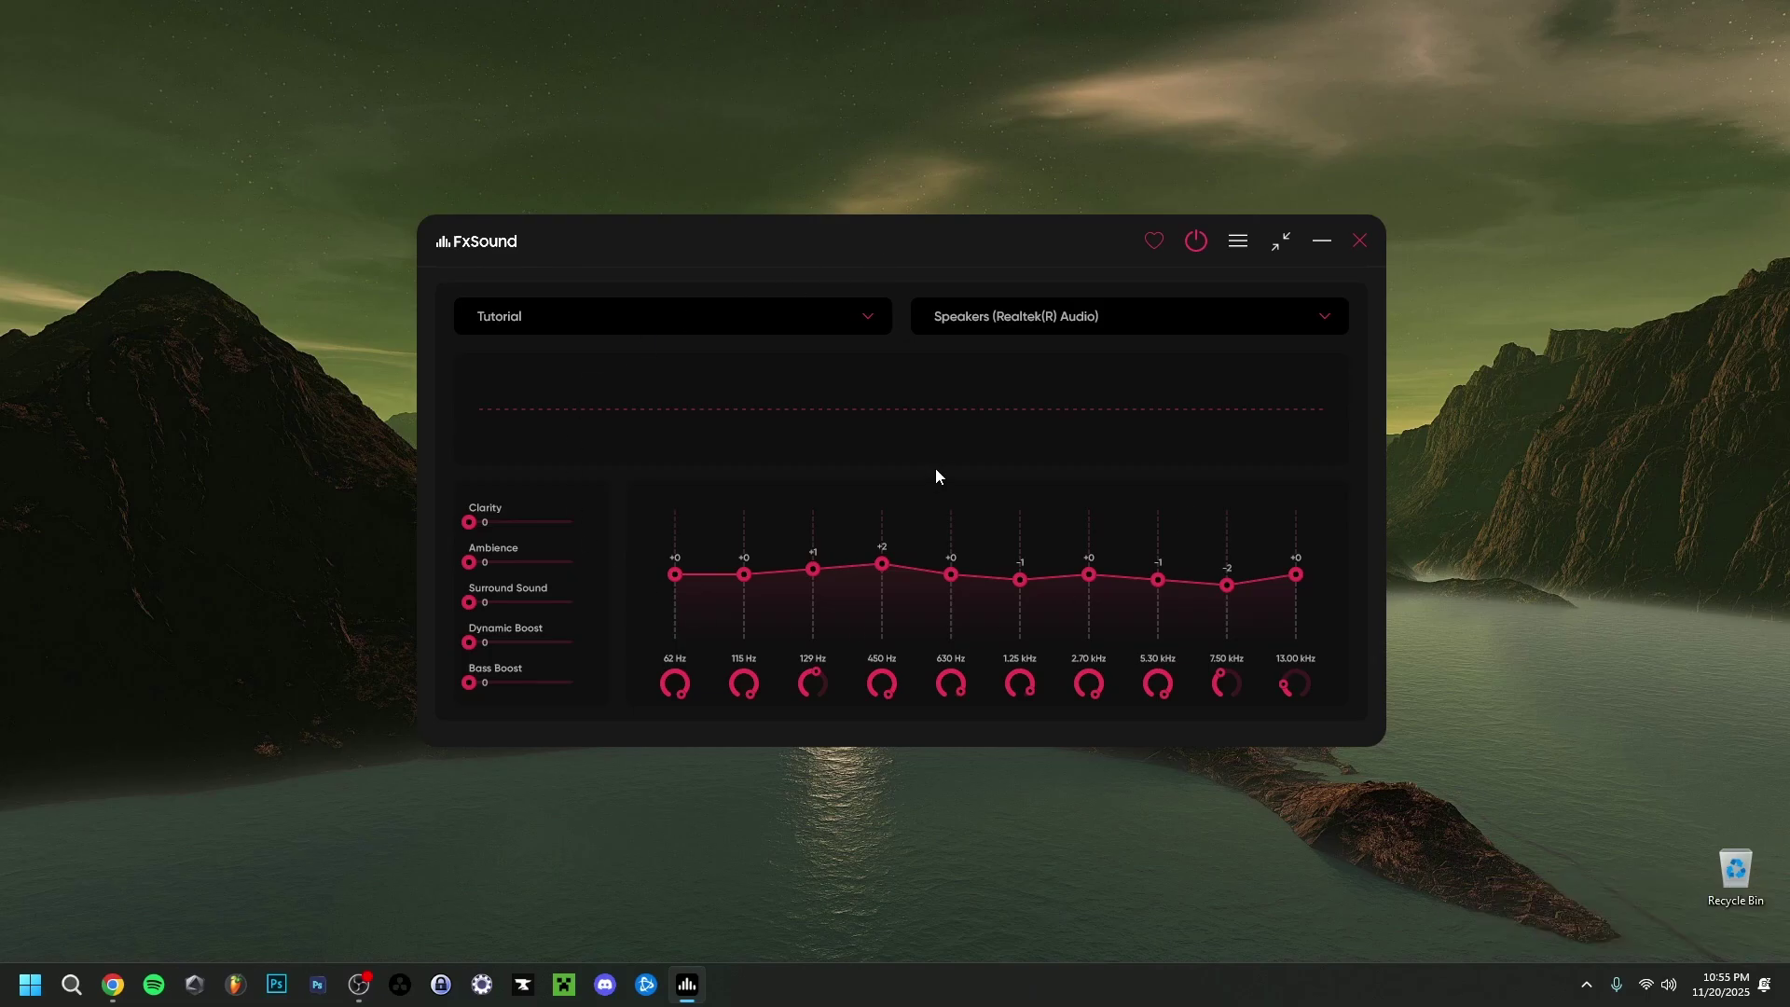
Step: Export the Tutorial preset through Export Presets and acknowledge the success message
{"action": "left_click", "coordinate": [1238, 241]}
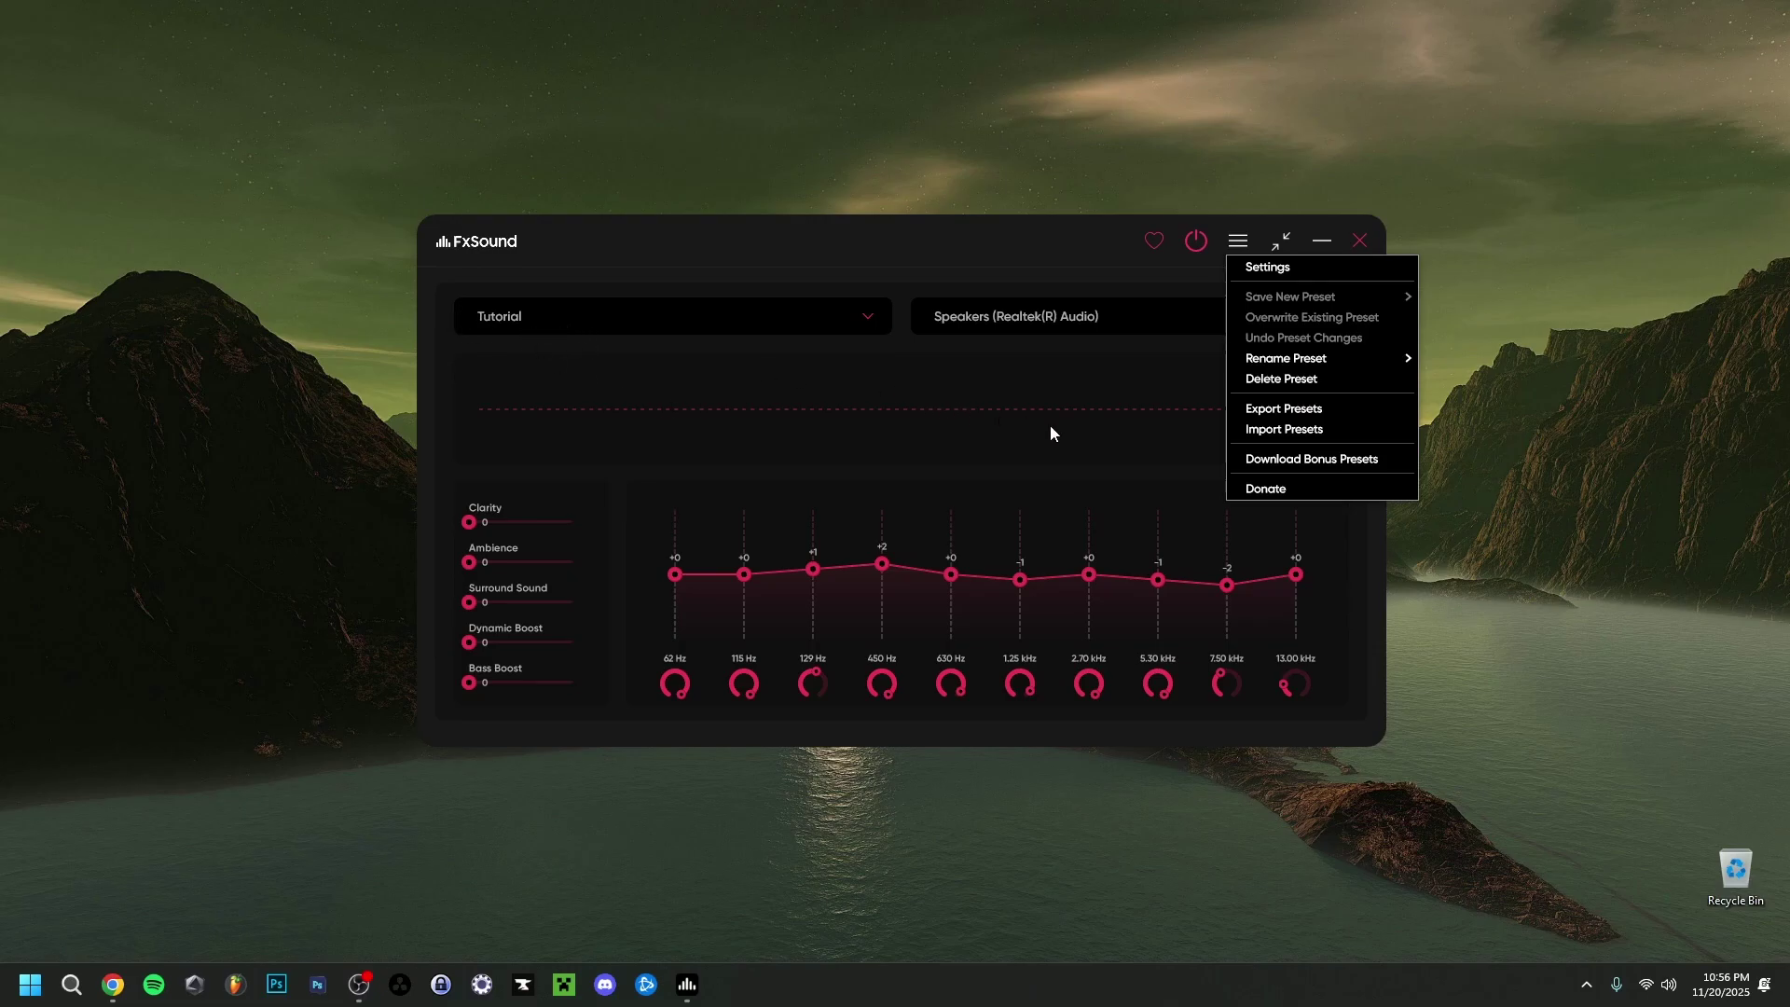
{"action": "left_click", "coordinate": [1328, 411]}
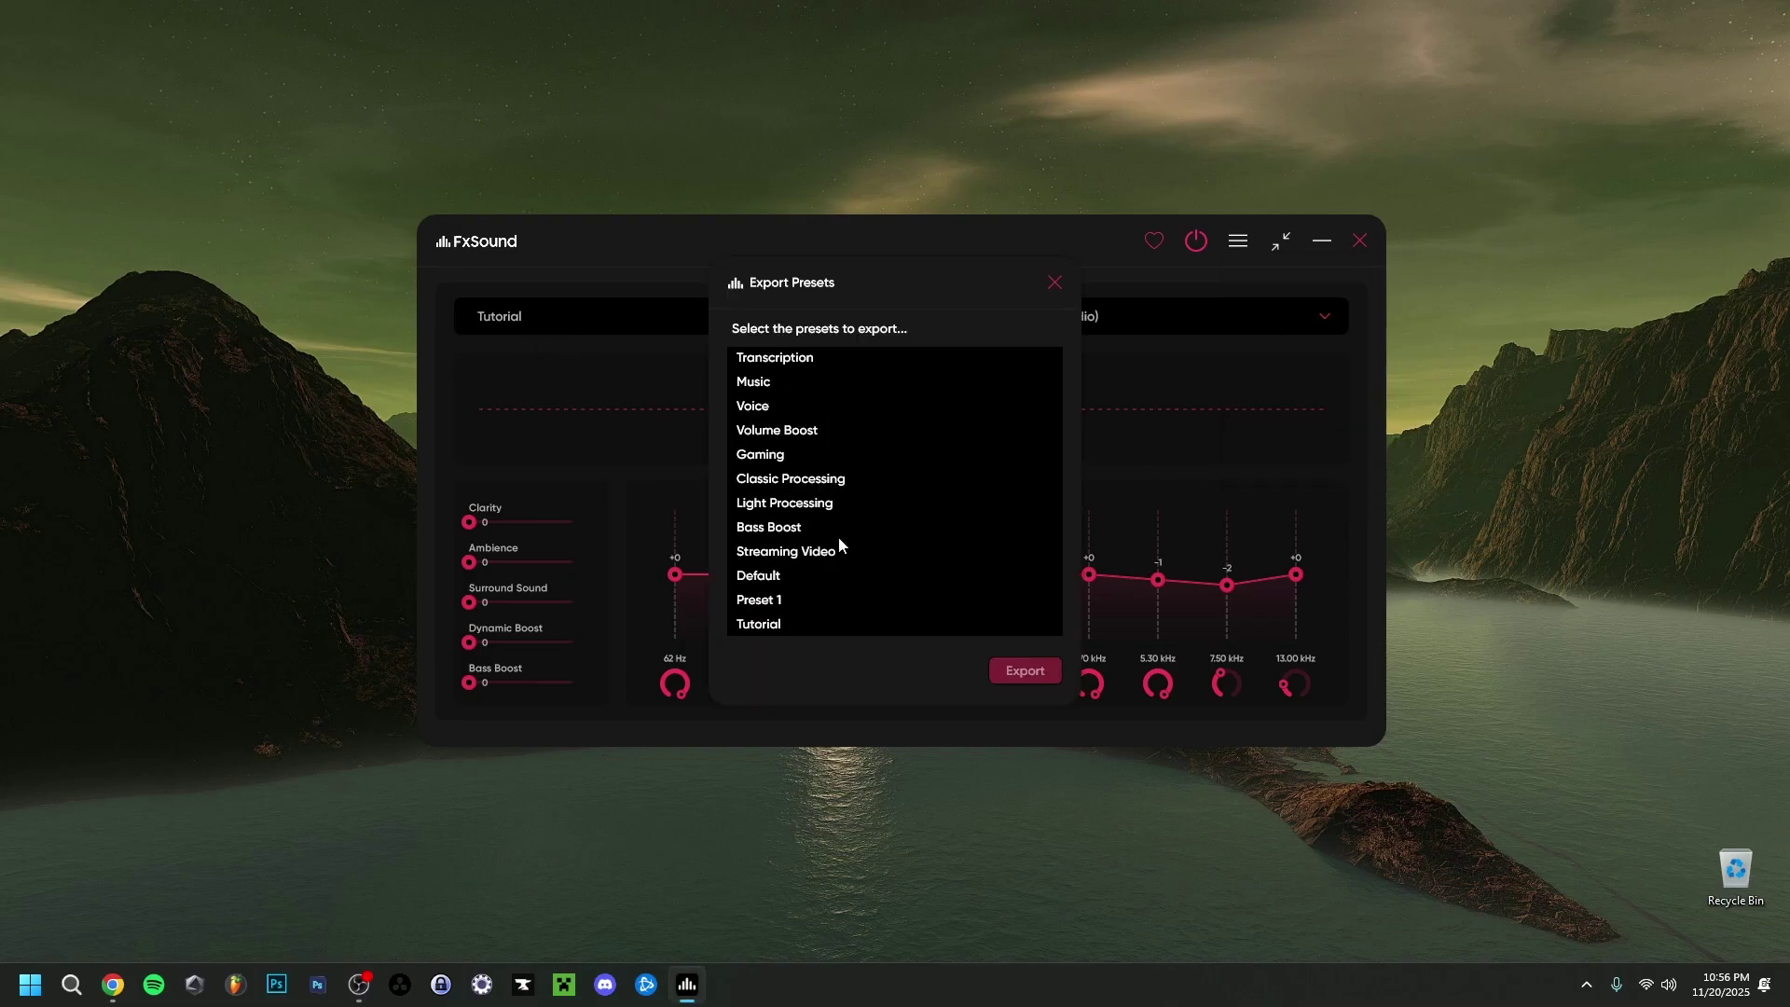
{"action": "left_click", "coordinate": [743, 627]}
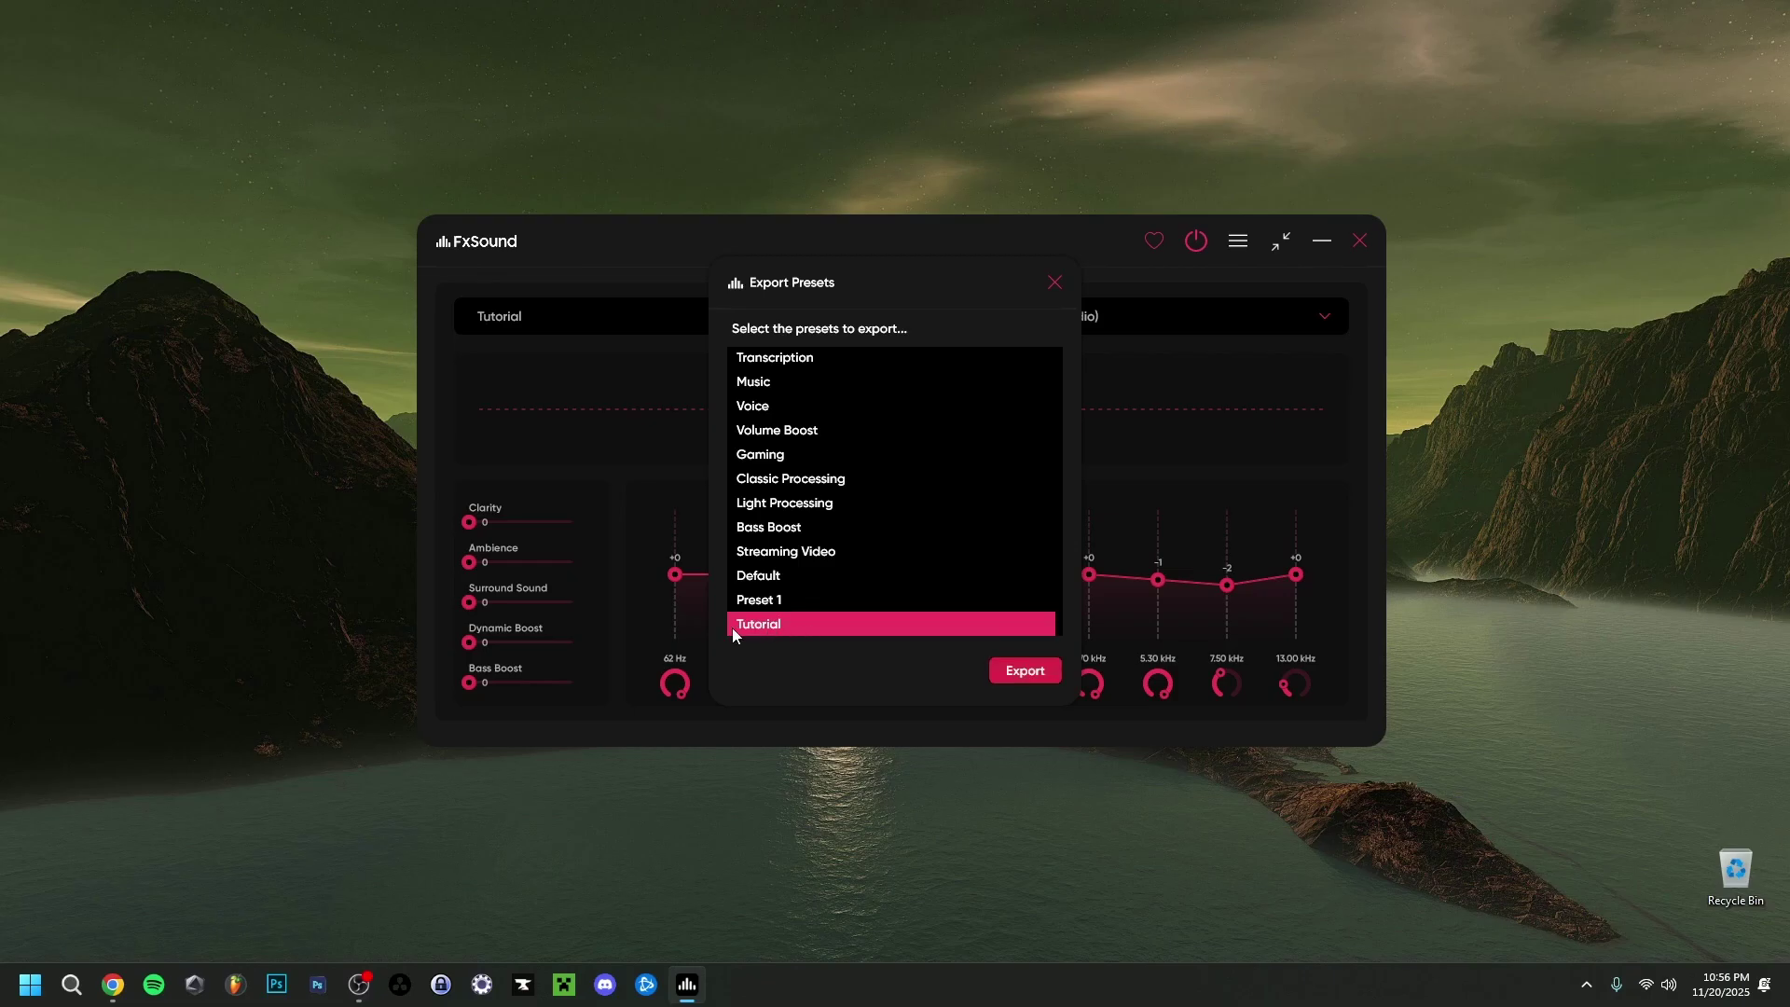
{"action": "left_click", "coordinate": [1026, 672]}
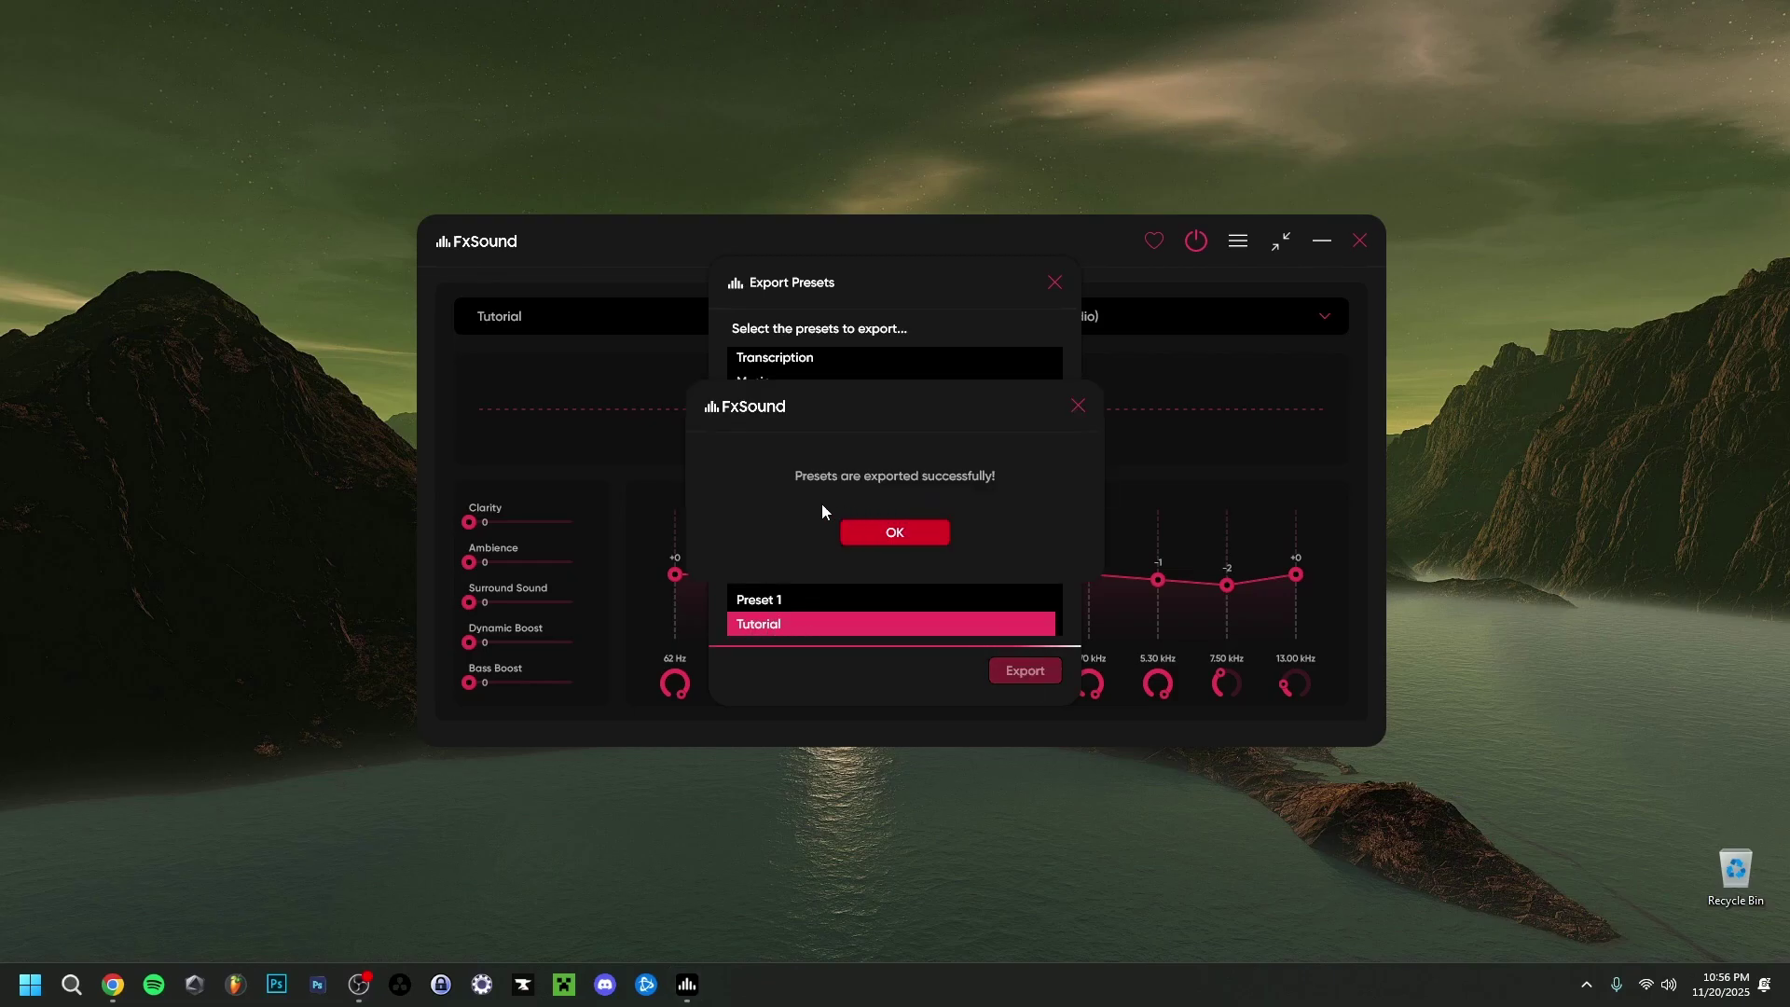
{"action": "left_click", "coordinate": [909, 534]}
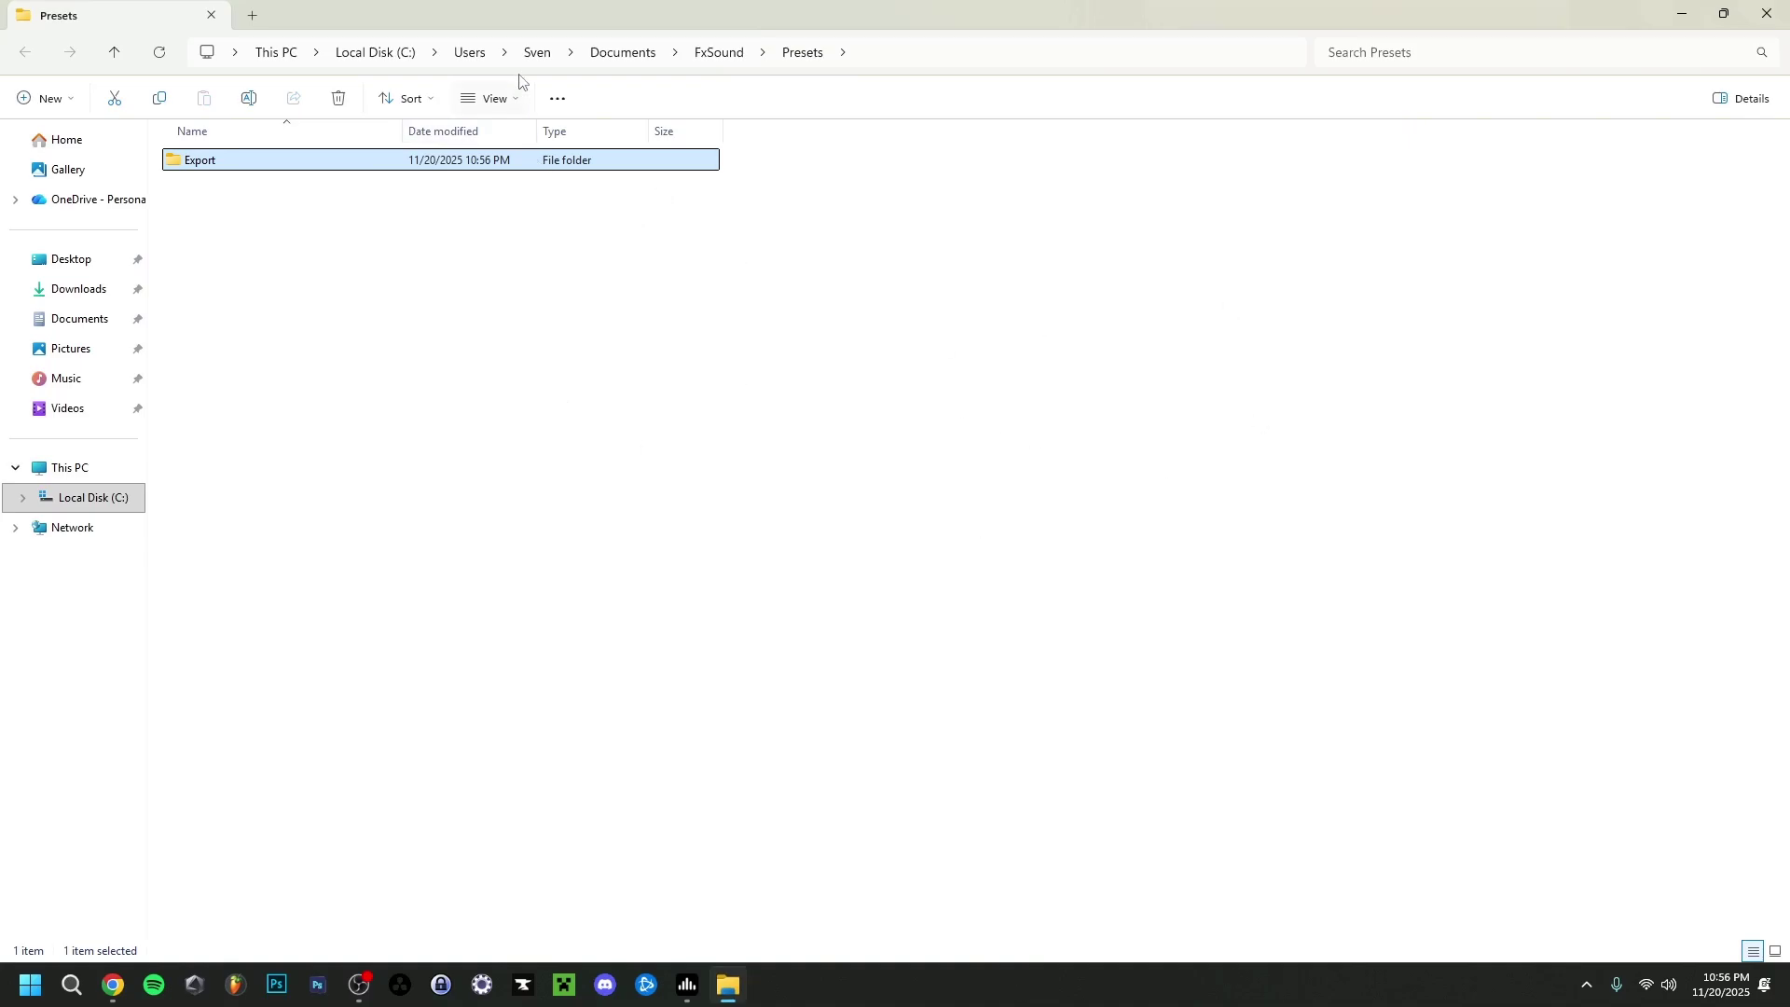
Step: Locate Tutorial.fac in FxSound's Presets > Export folder in File Explorer
{"action": "left_click", "coordinate": [712, 58]}
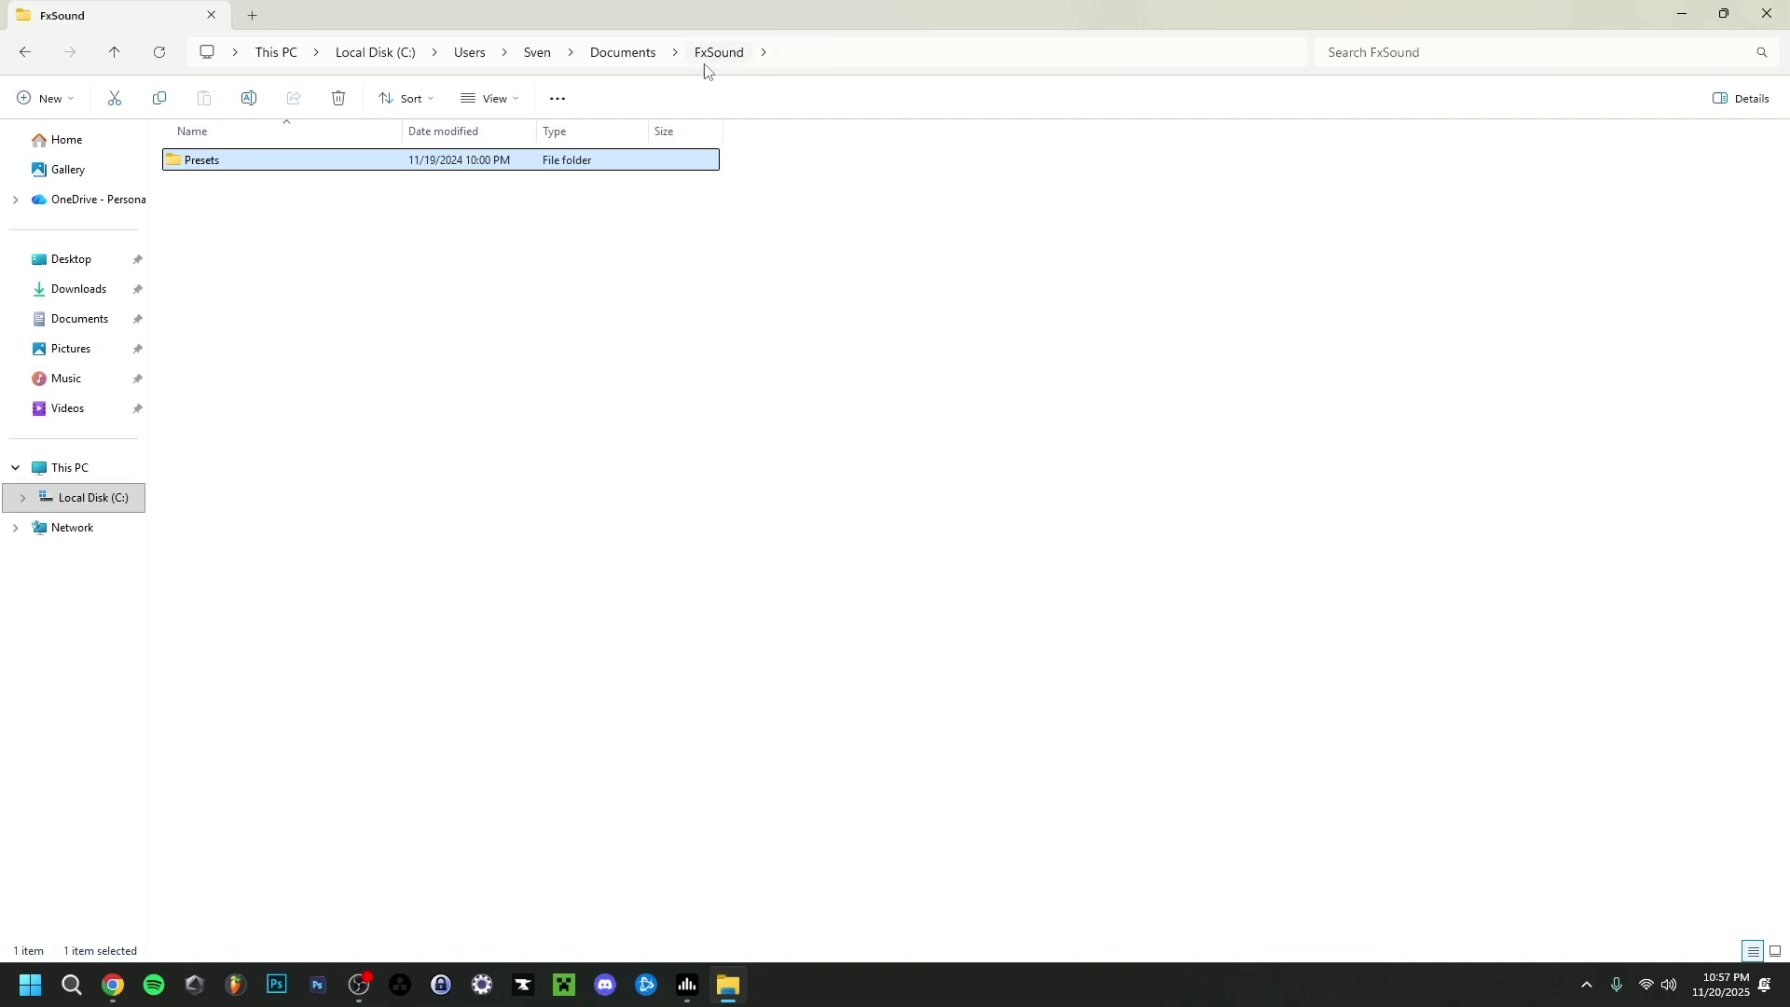
{"action": "double_click", "coordinate": [259, 165]}
{"action": "double_click", "coordinate": [235, 166]}
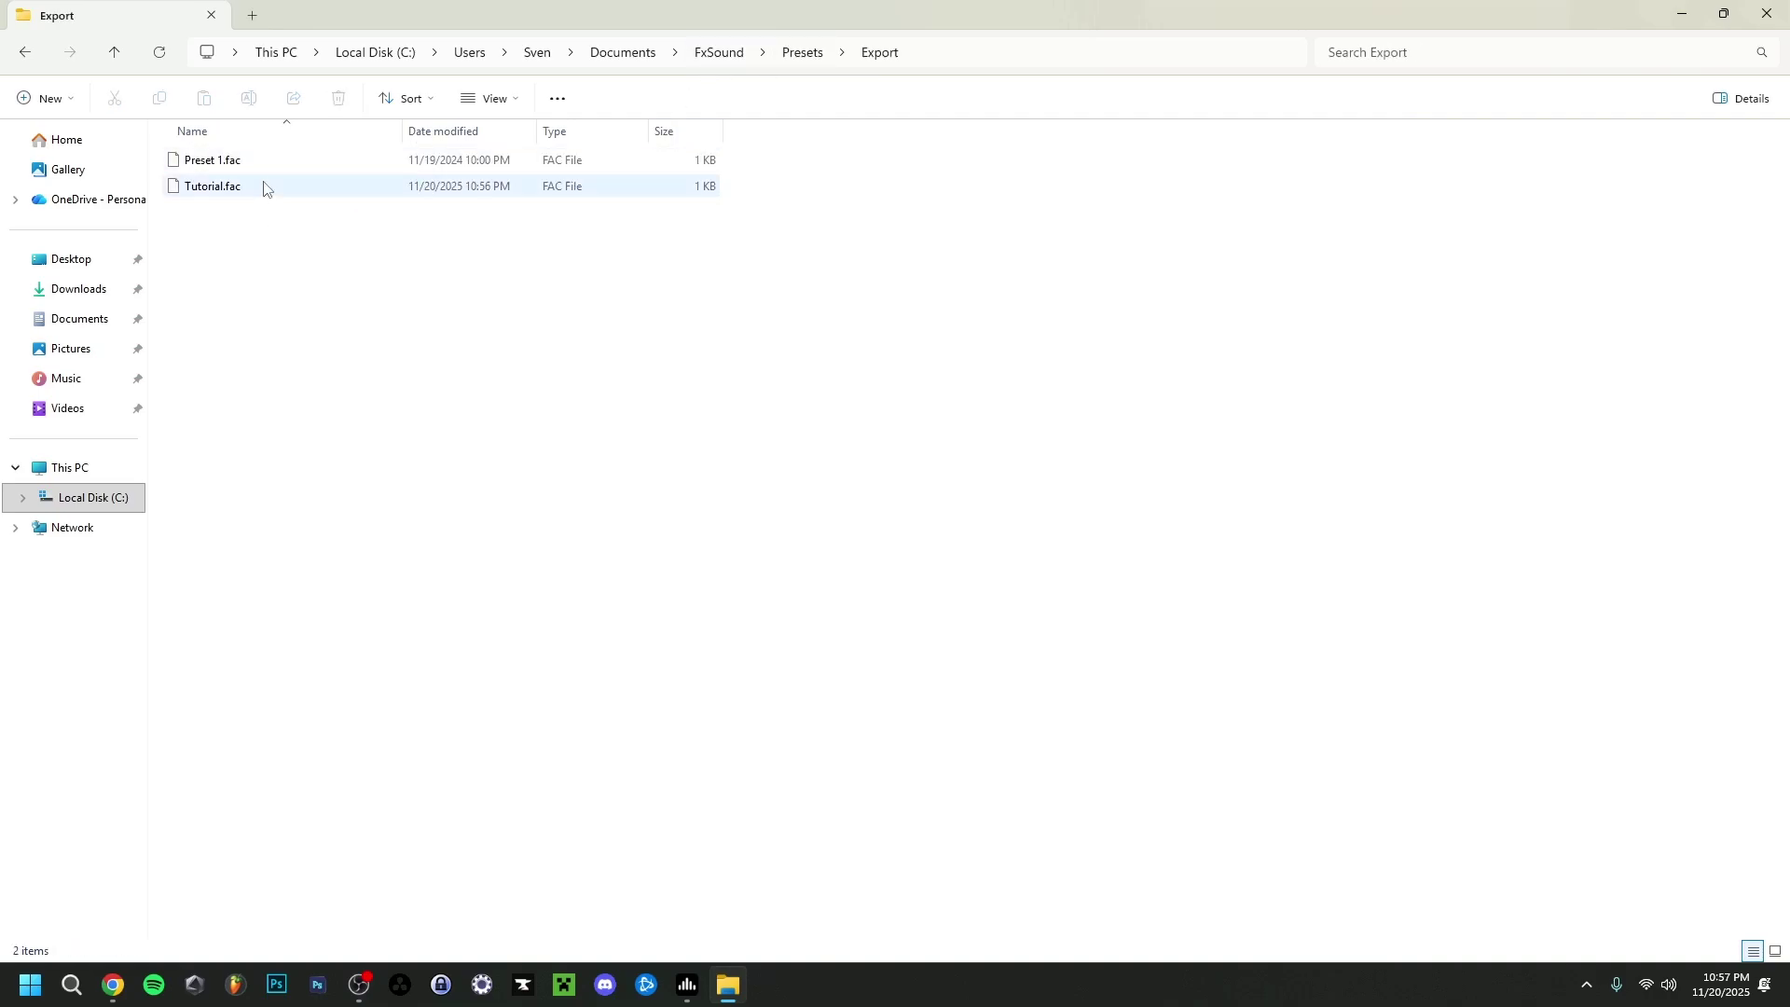
{"action": "left_click", "coordinate": [236, 191]}
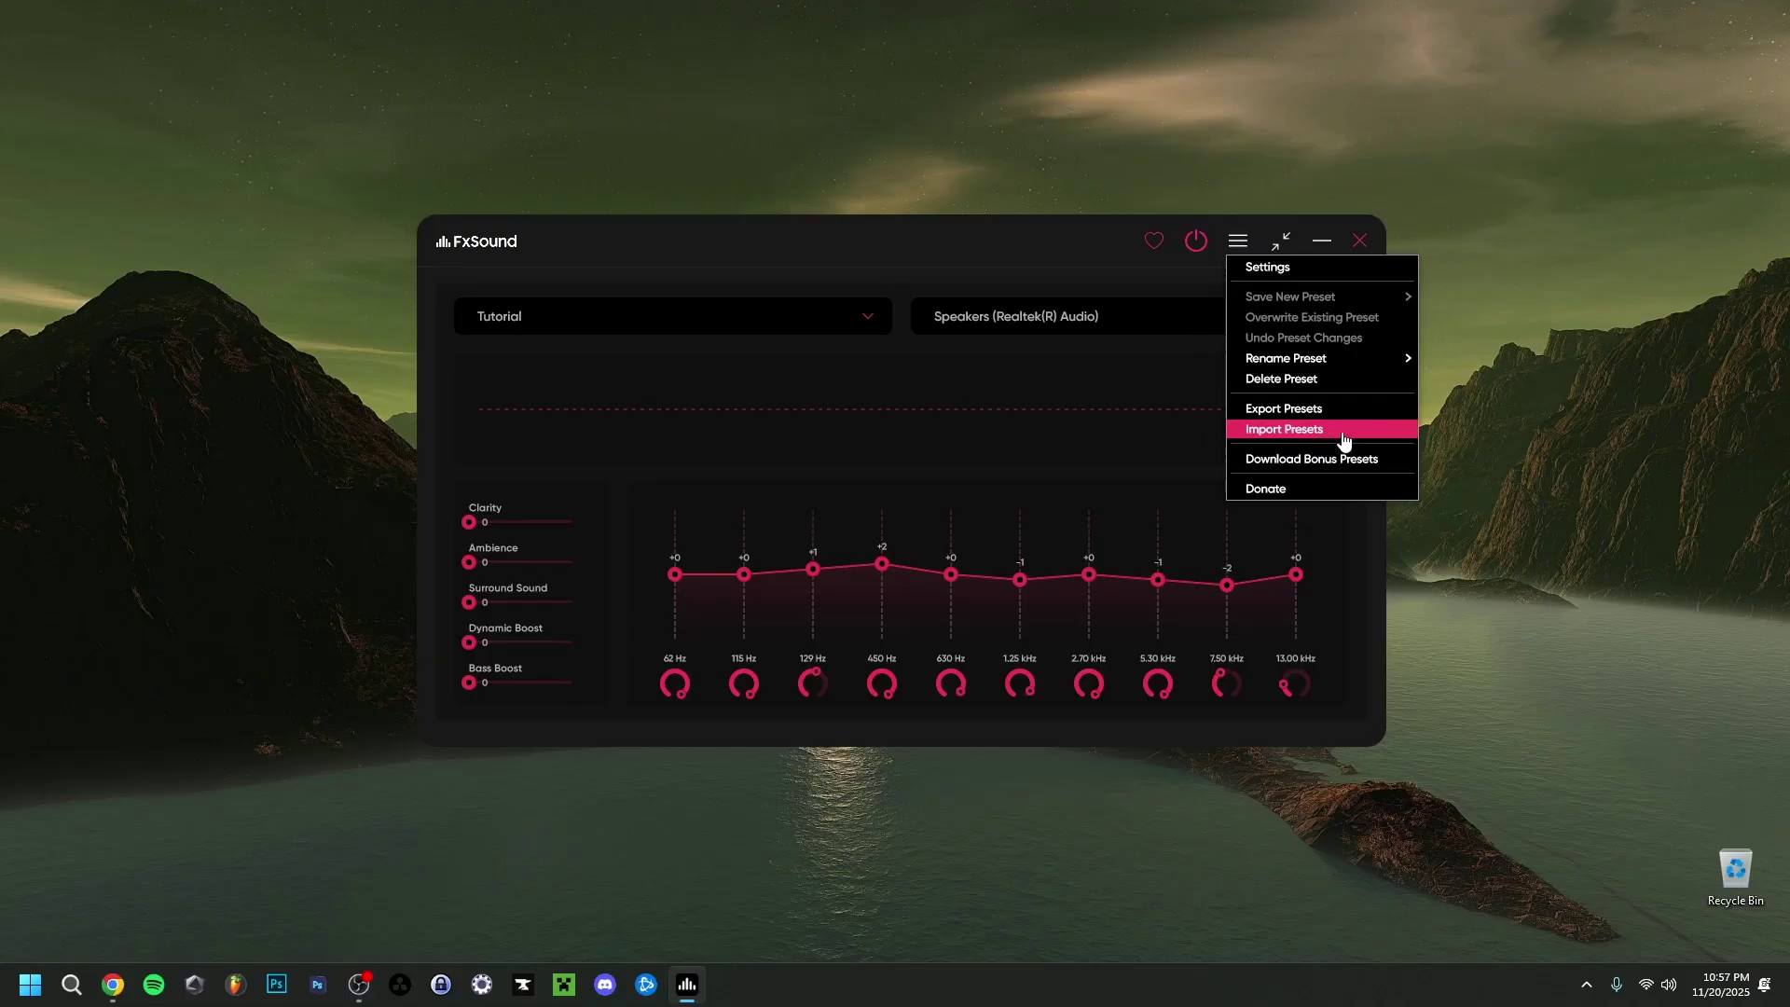
Step: In Import Presets, browse into Presets, select the Export folder, then dismiss the dialog
{"action": "left_click", "coordinate": [1284, 430]}
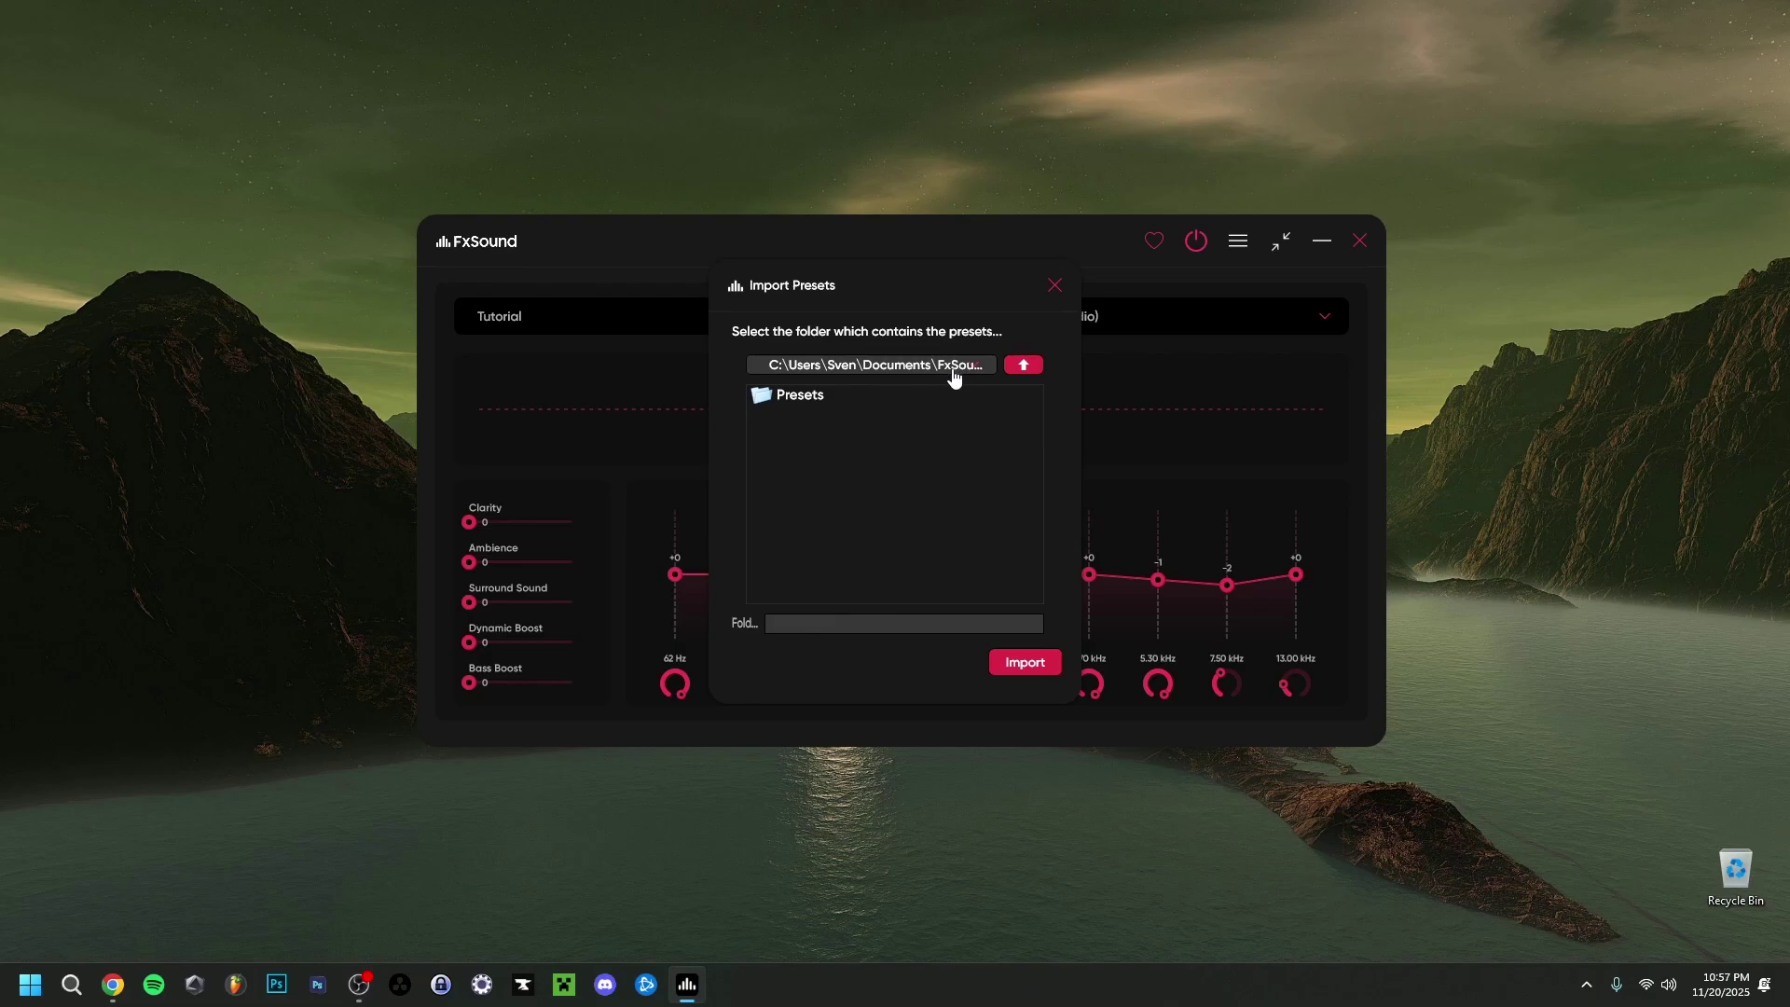
{"action": "double_click", "coordinate": [801, 399]}
{"action": "left_click", "coordinate": [802, 399]}
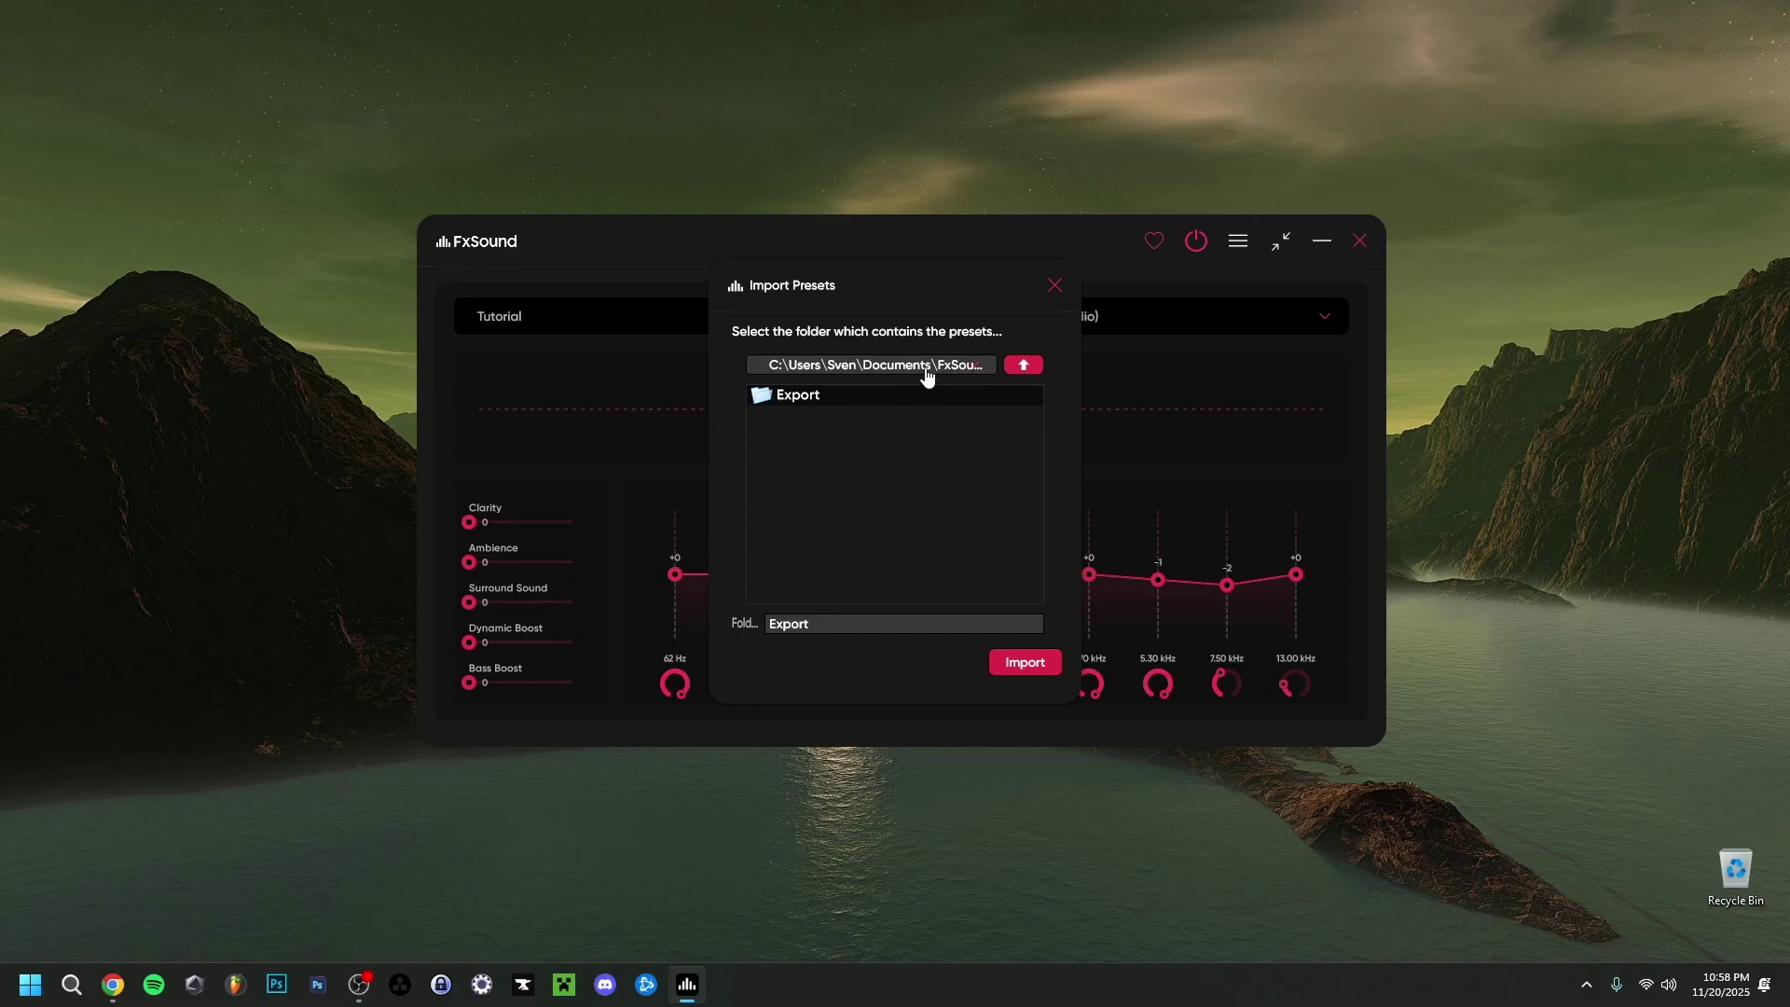
{"action": "key", "text": "Escape"}
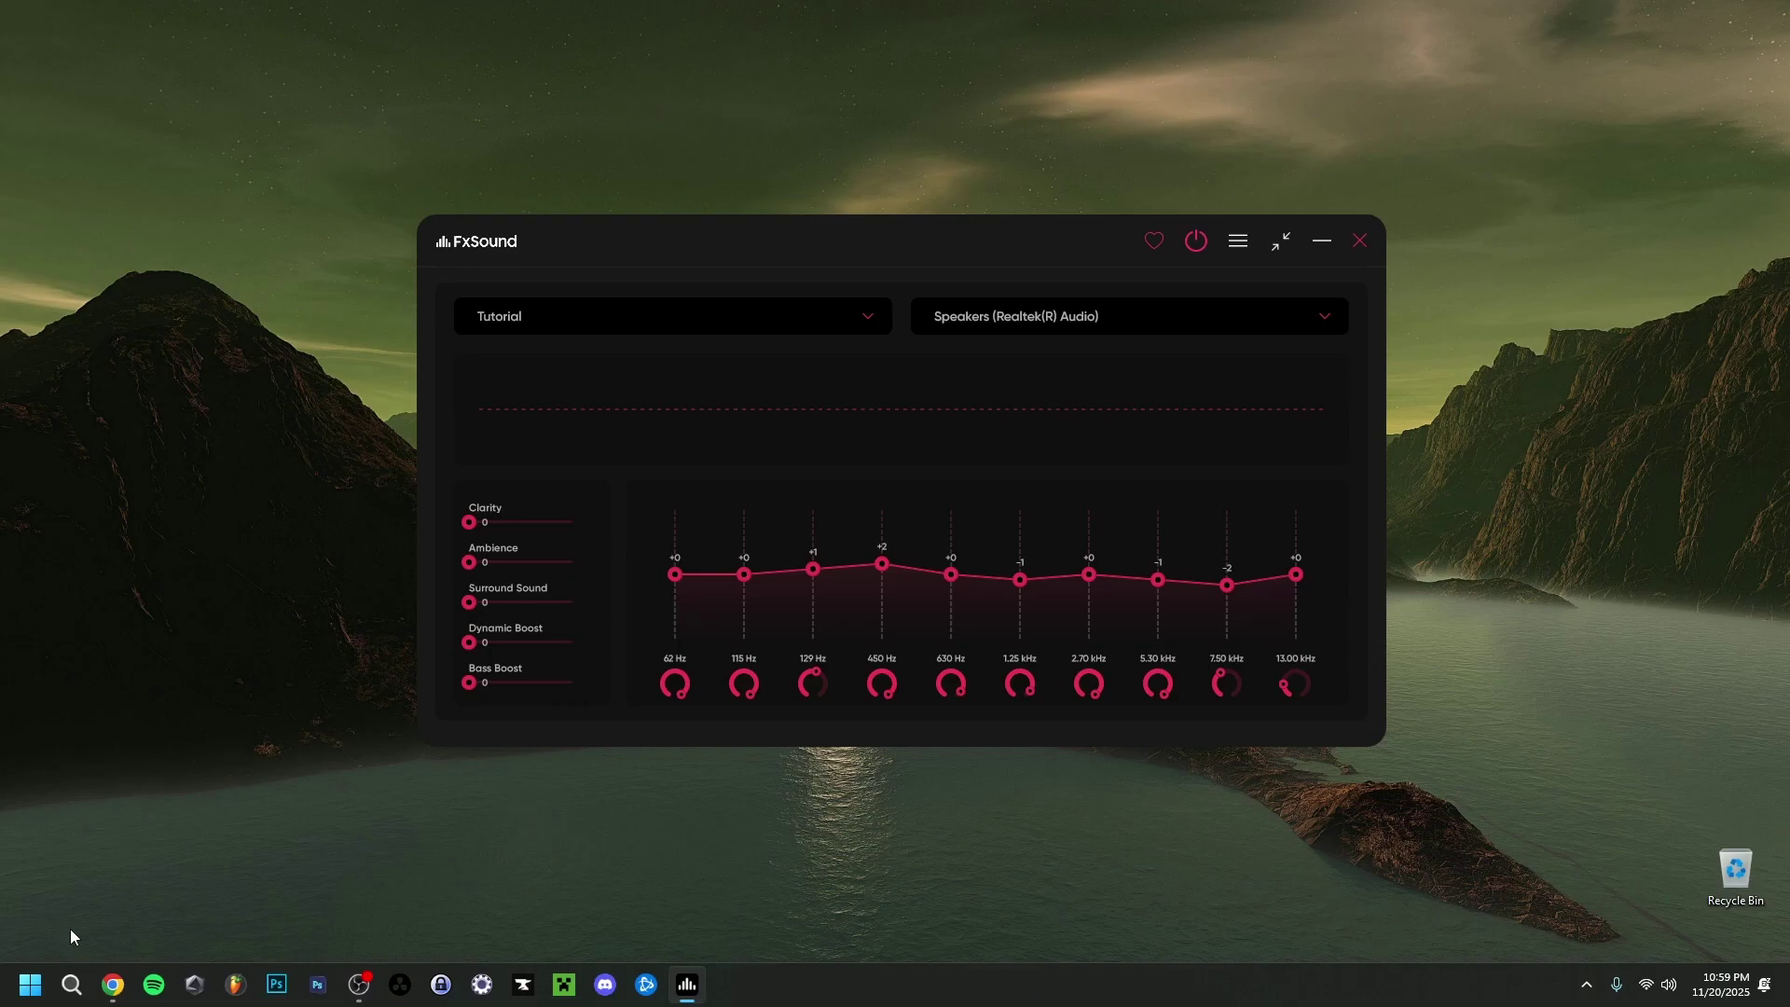
Step: Search for and launch Device Manager, expanding Audio inputs and outputs
{"action": "left_click", "coordinate": [74, 974]}
{"action": "type", "text": "device"}
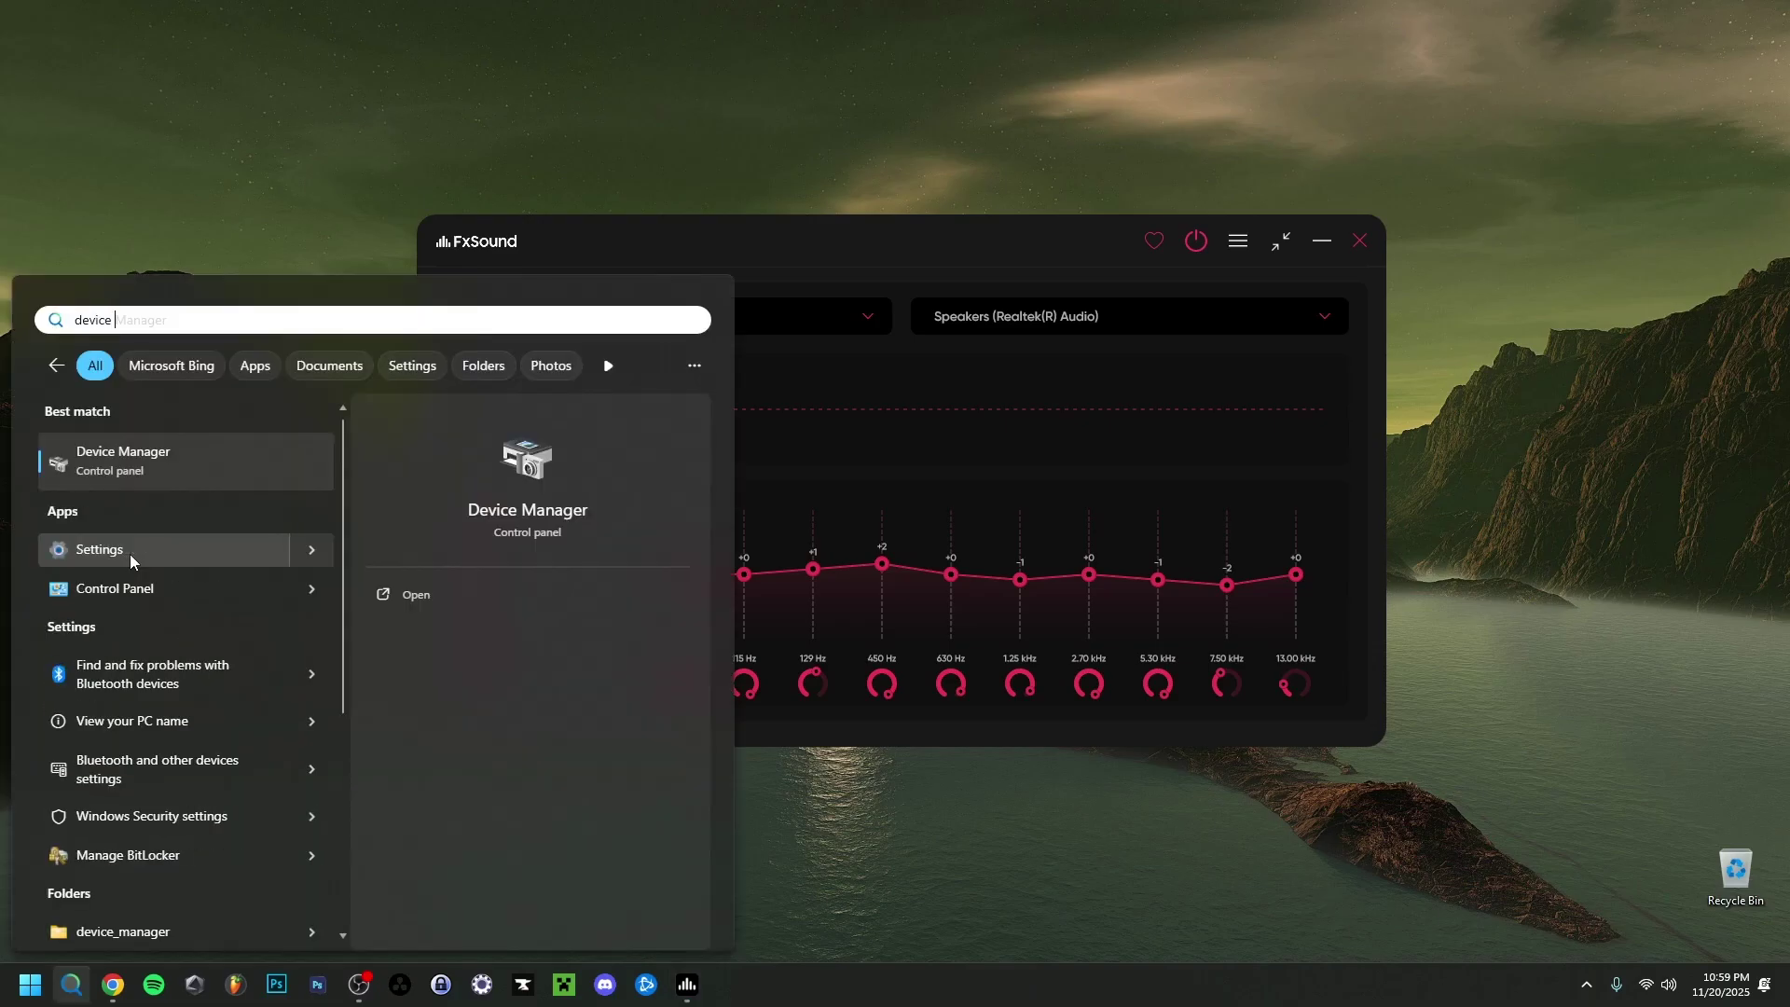
{"action": "left_click", "coordinate": [203, 473]}
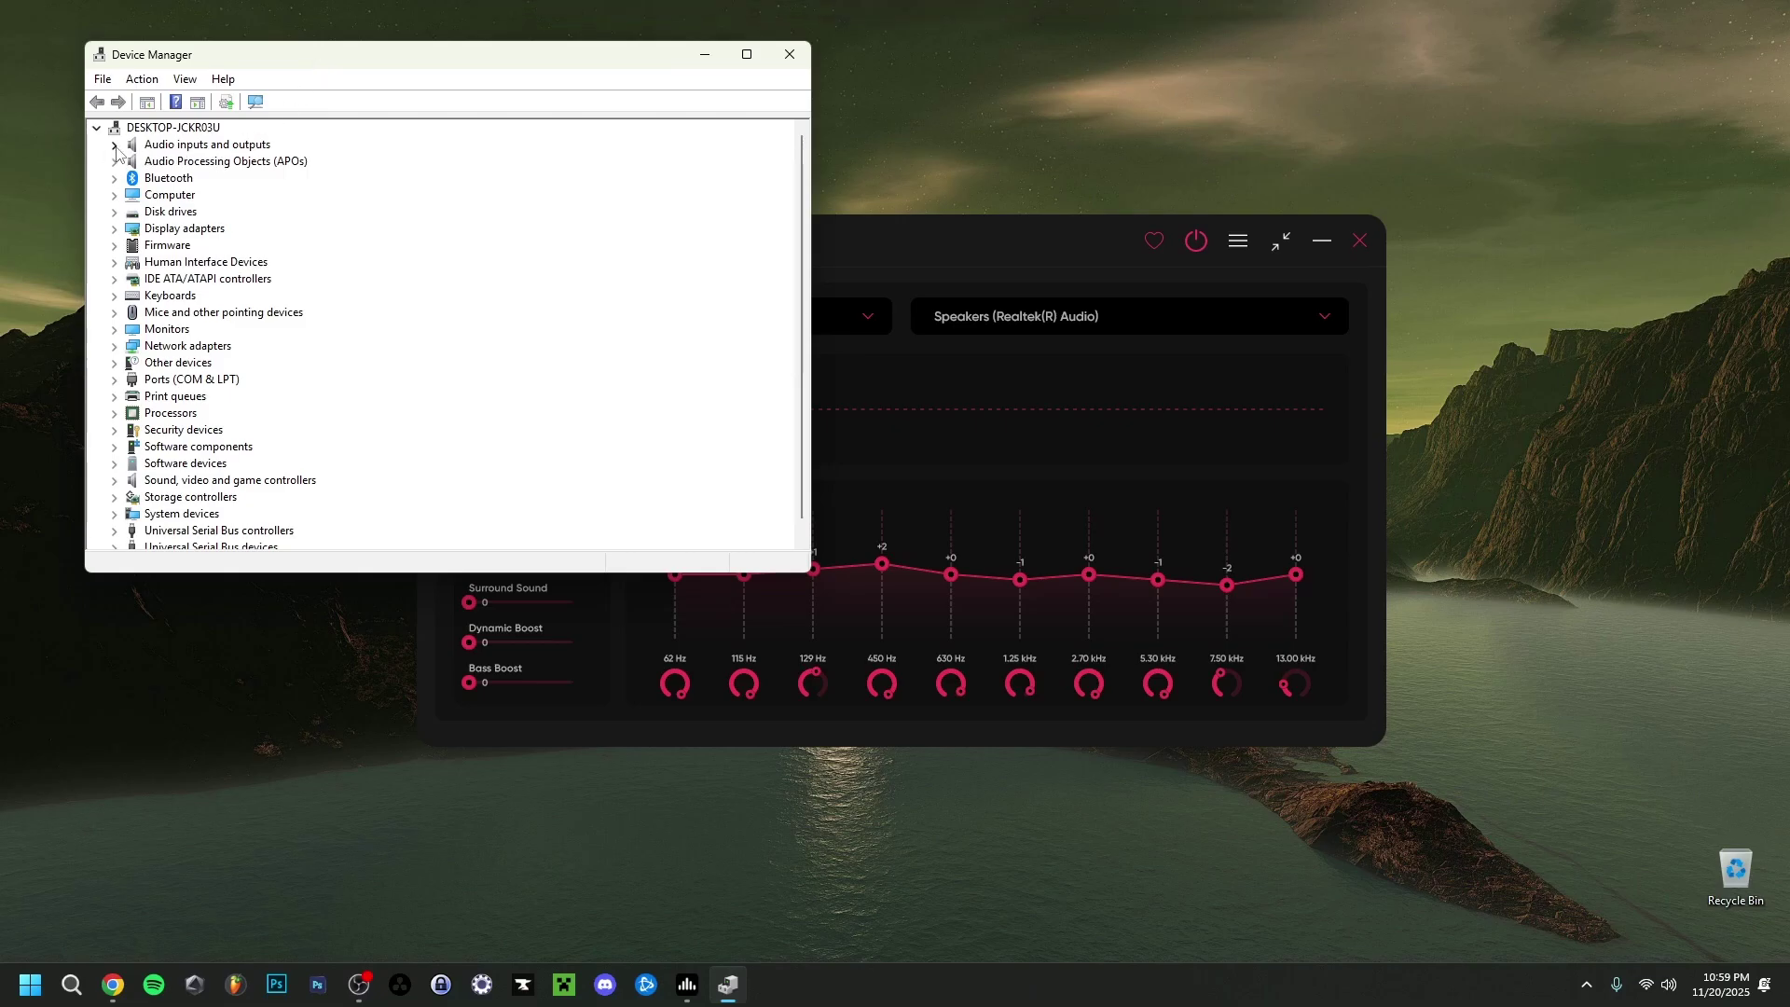
{"action": "left_click", "coordinate": [115, 147]}
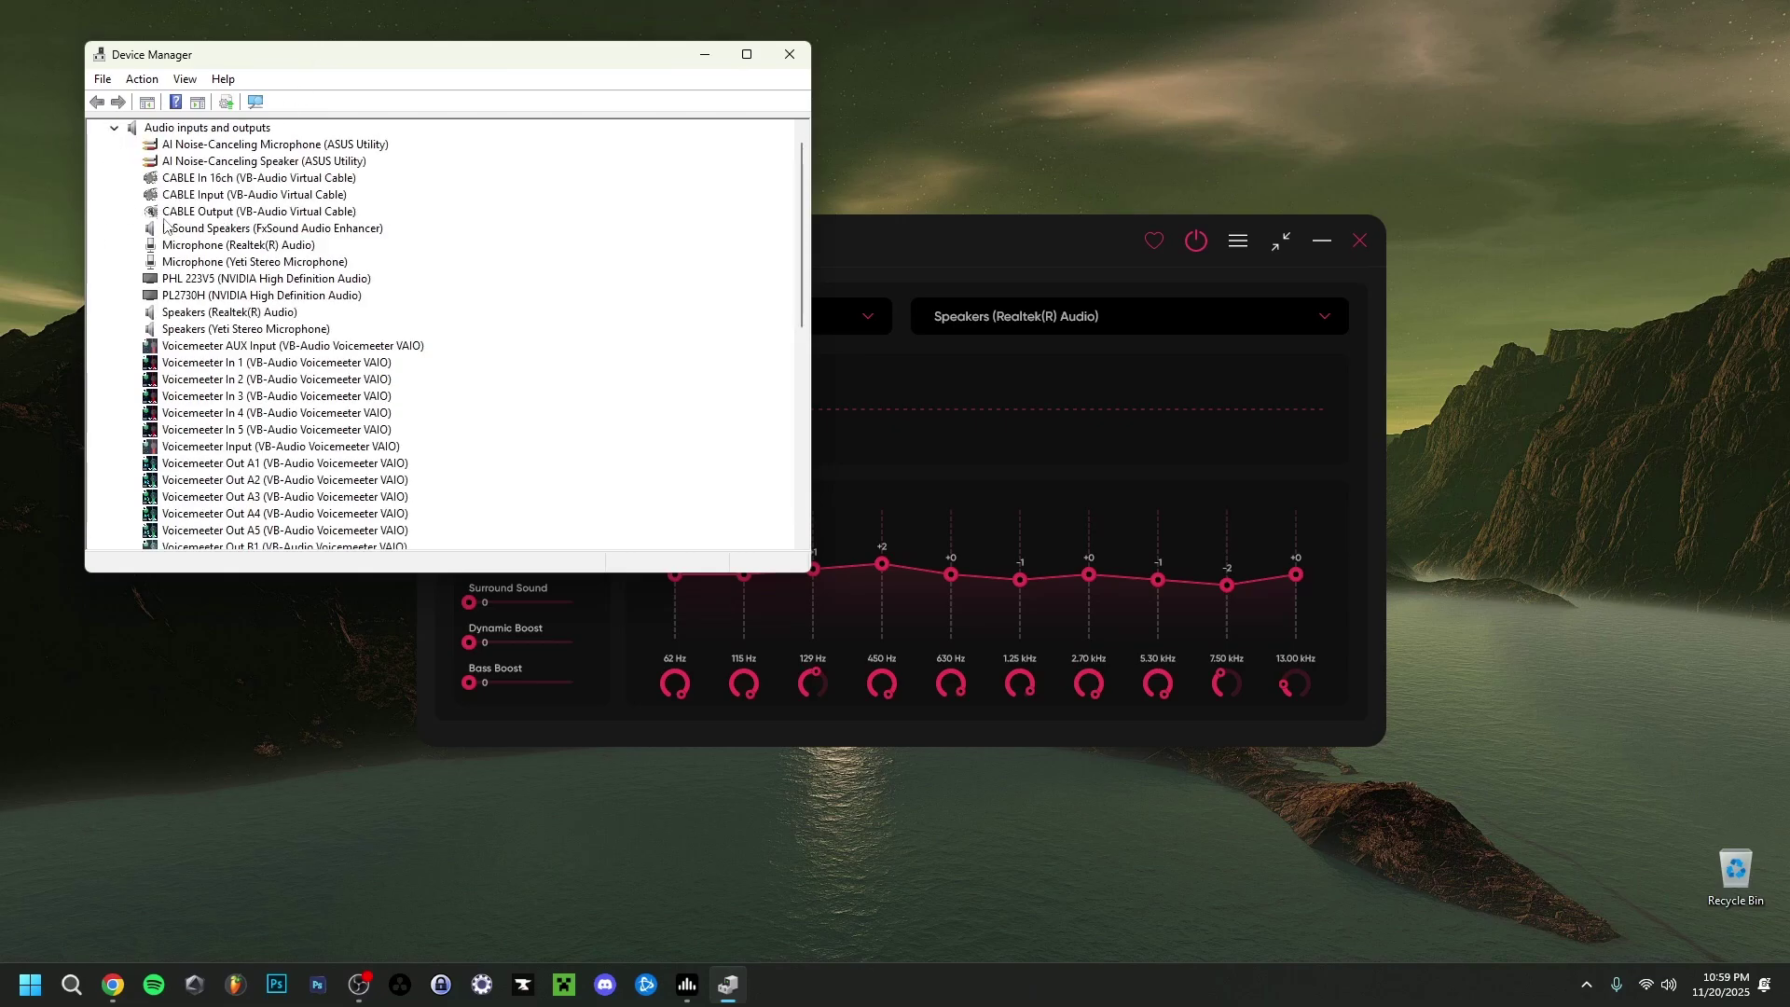
Step: Search automatically for a Speakers (Realtek(R) Audio) driver update, then close Device Manager
{"action": "left_click", "coordinate": [192, 317]}
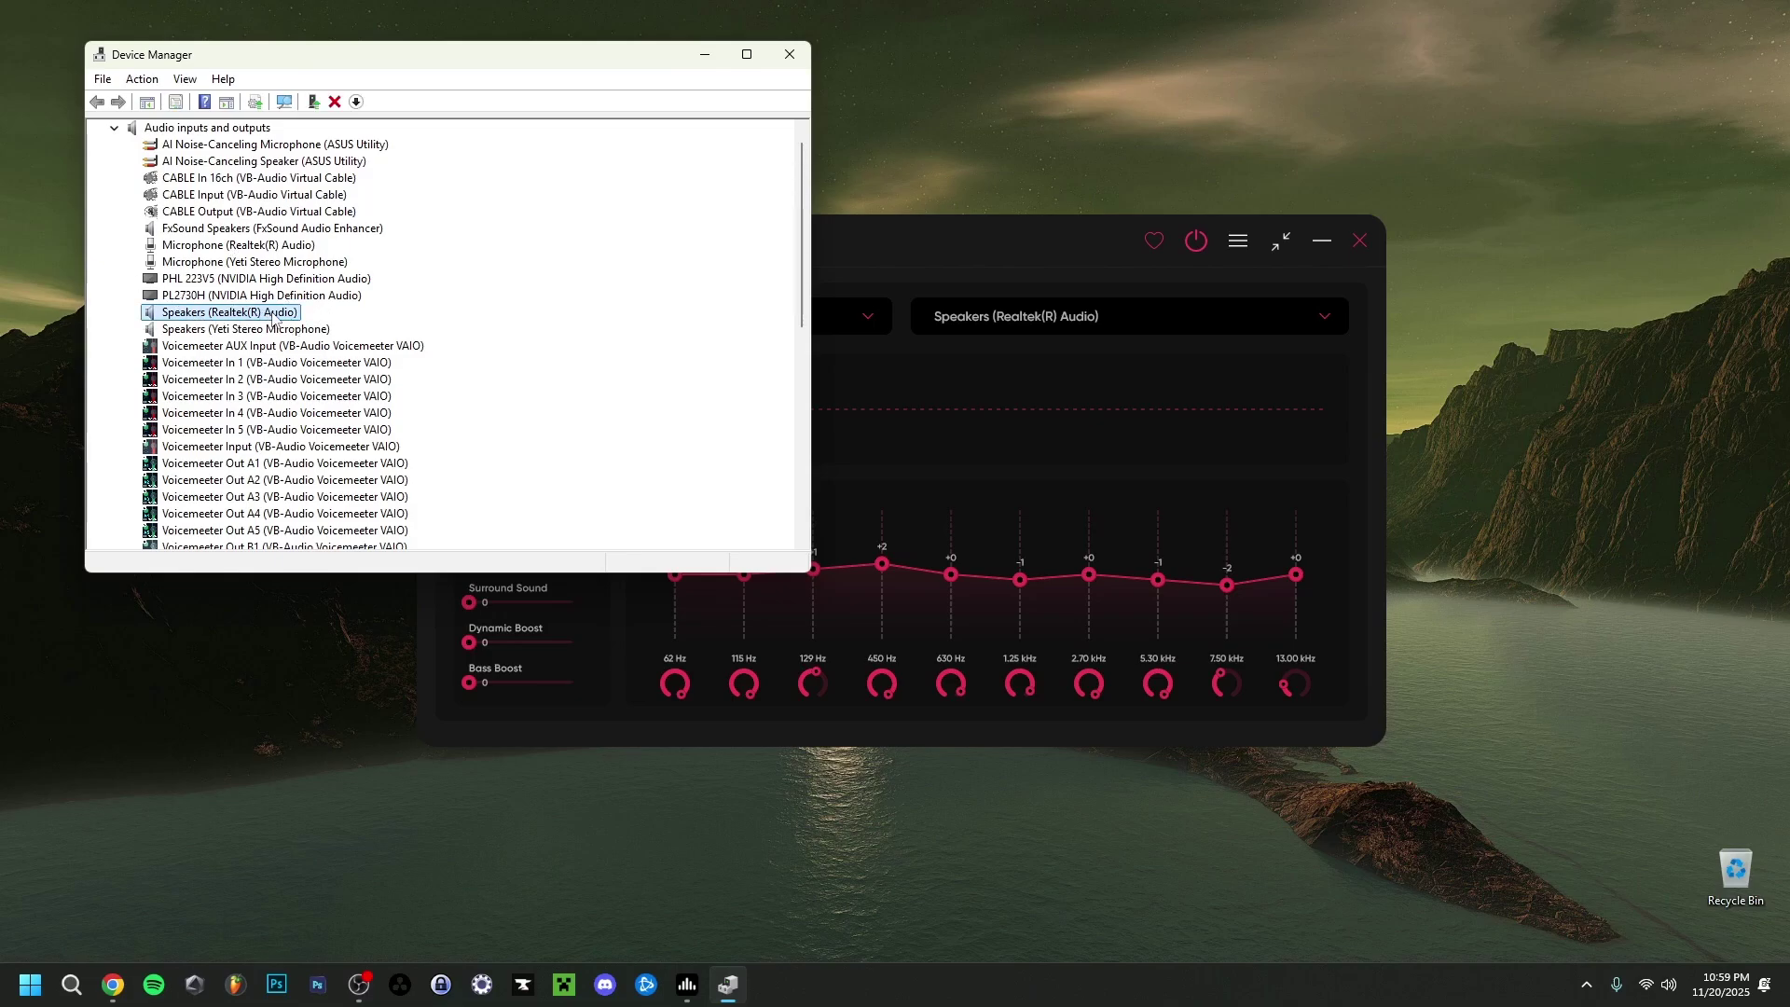
{"action": "right_click", "coordinate": [212, 313]}
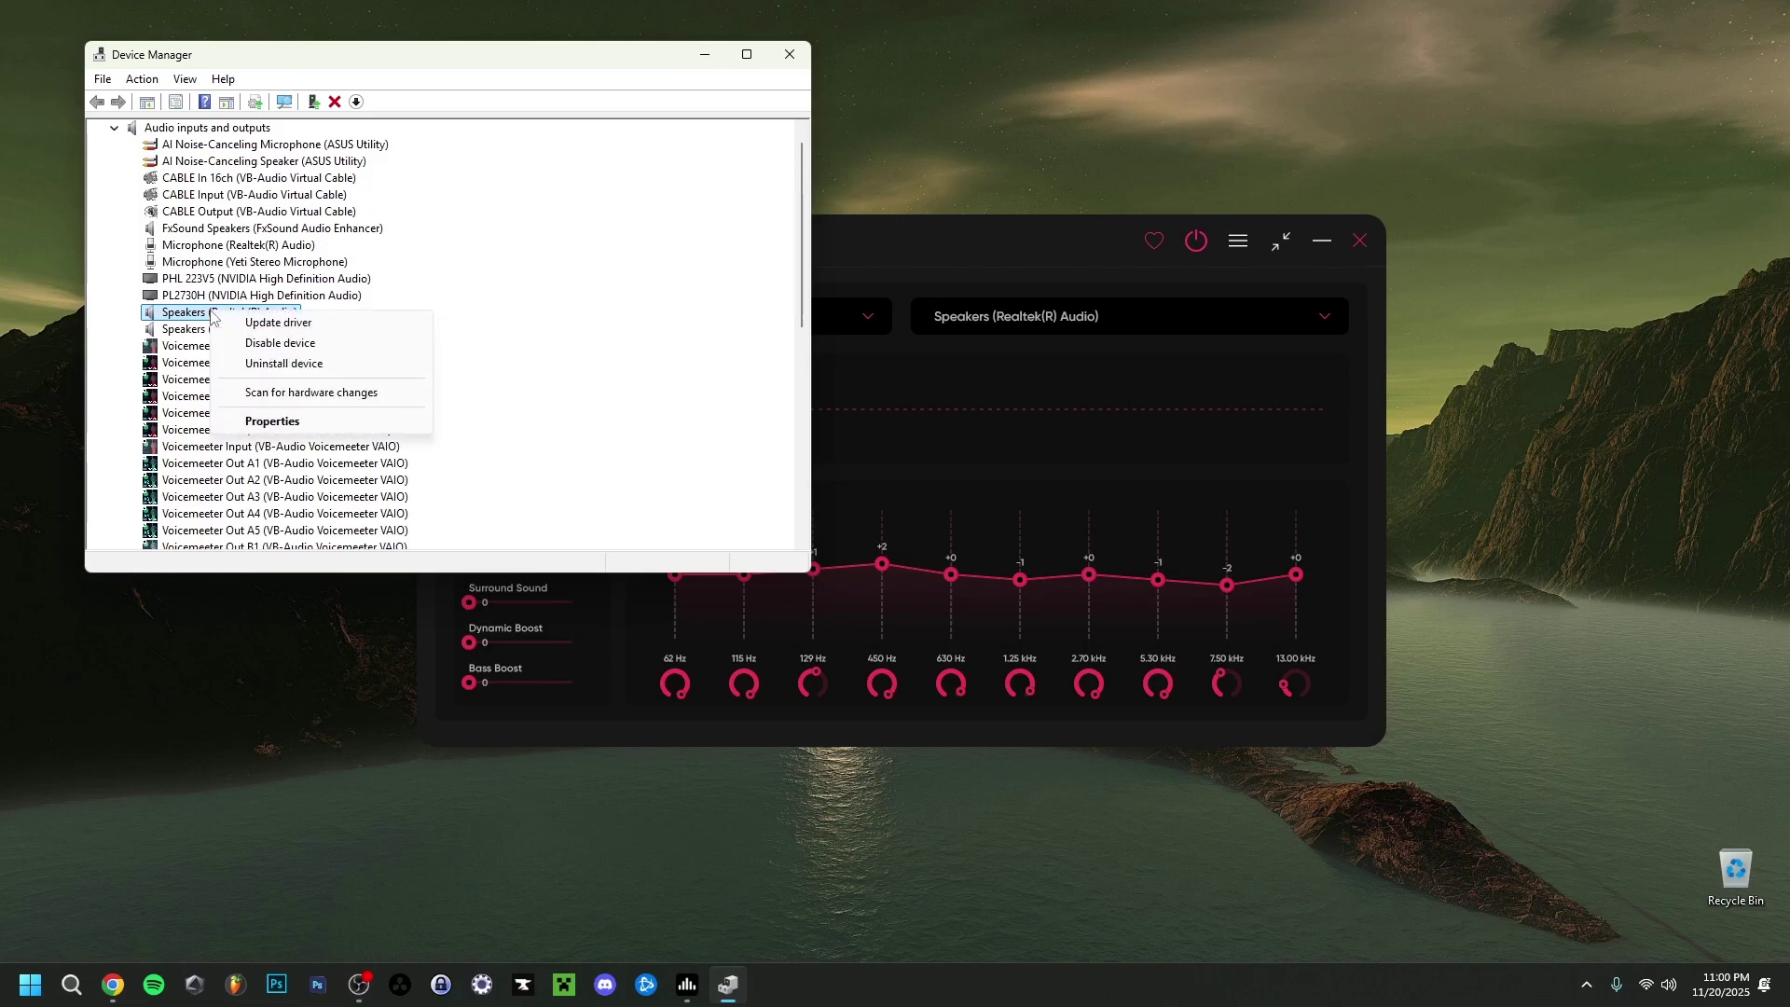
{"action": "left_click", "coordinate": [280, 323]}
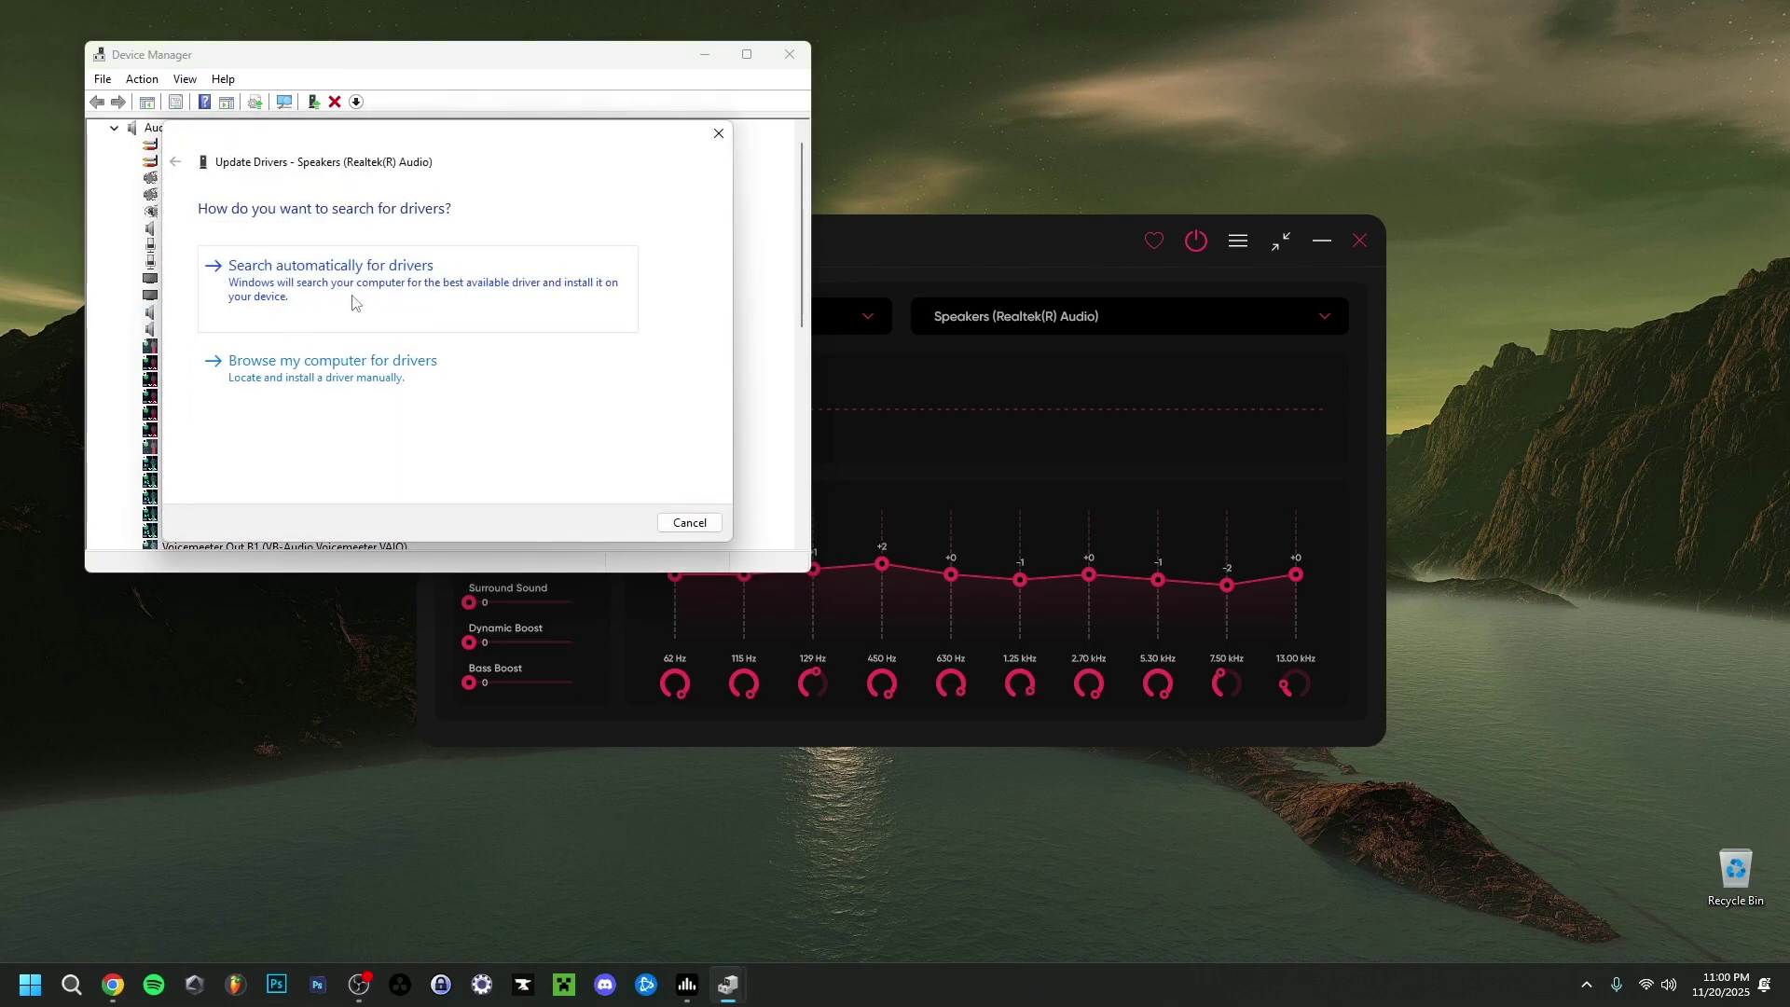
{"action": "left_click", "coordinate": [256, 298]}
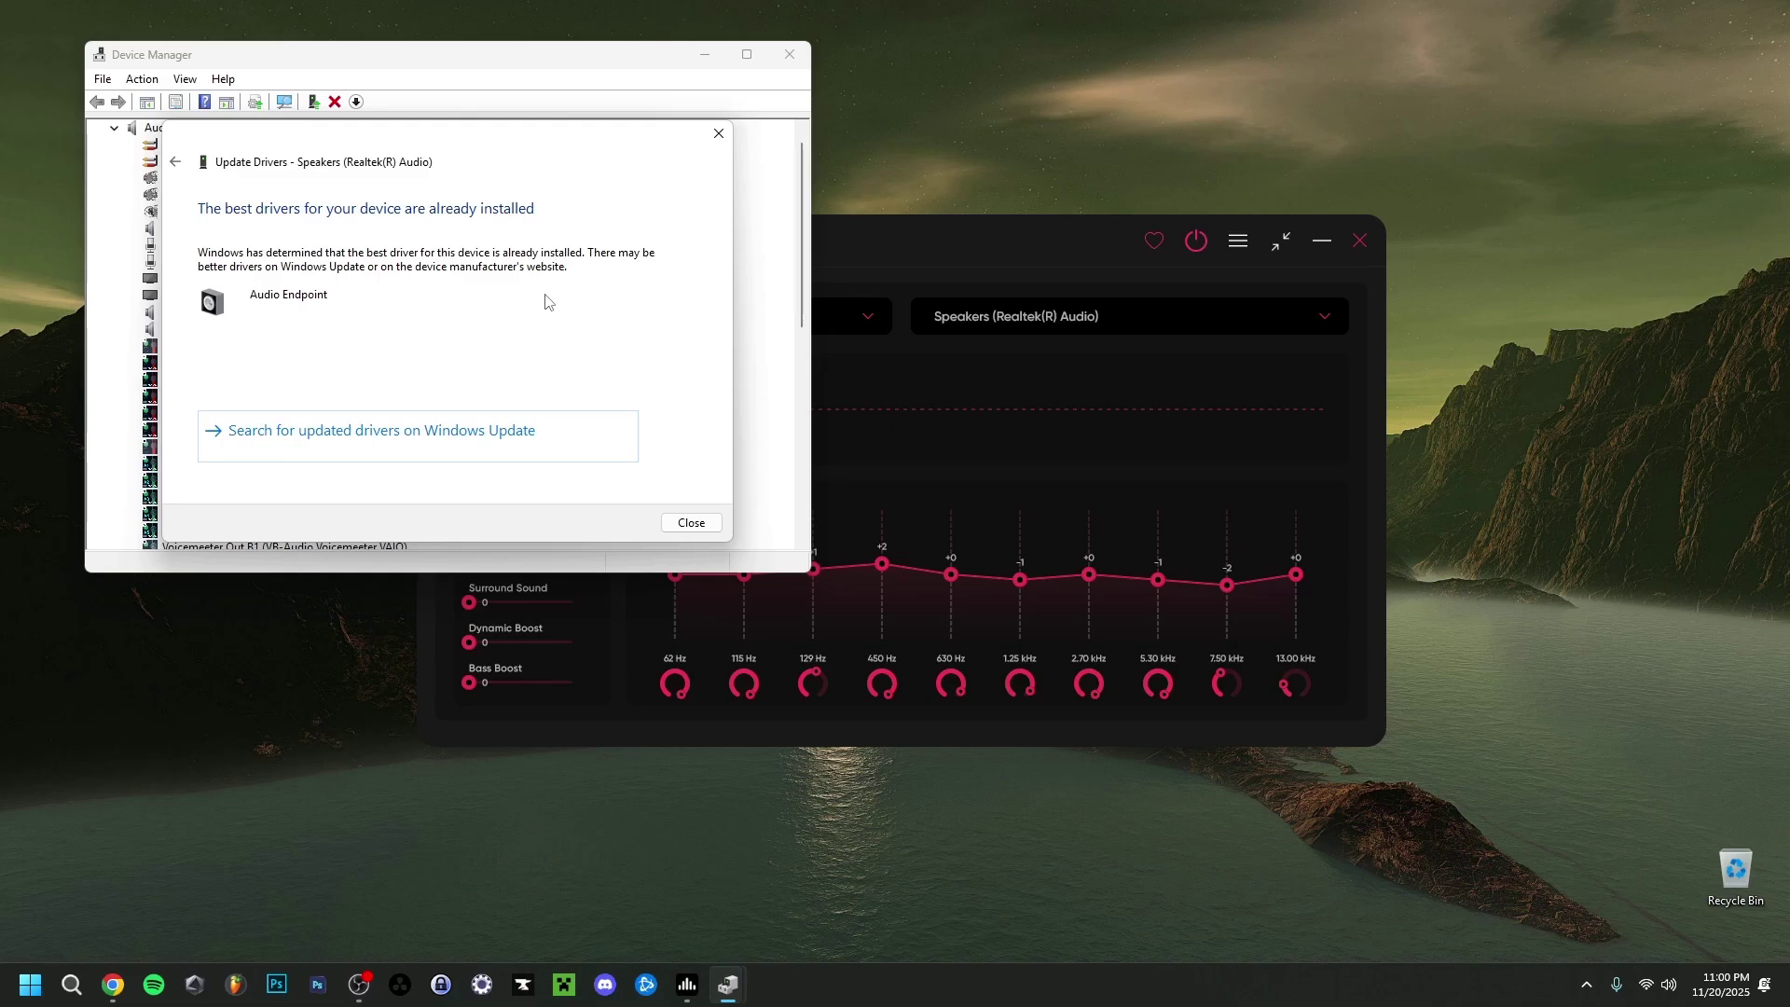
{"action": "left_click", "coordinate": [691, 522]}
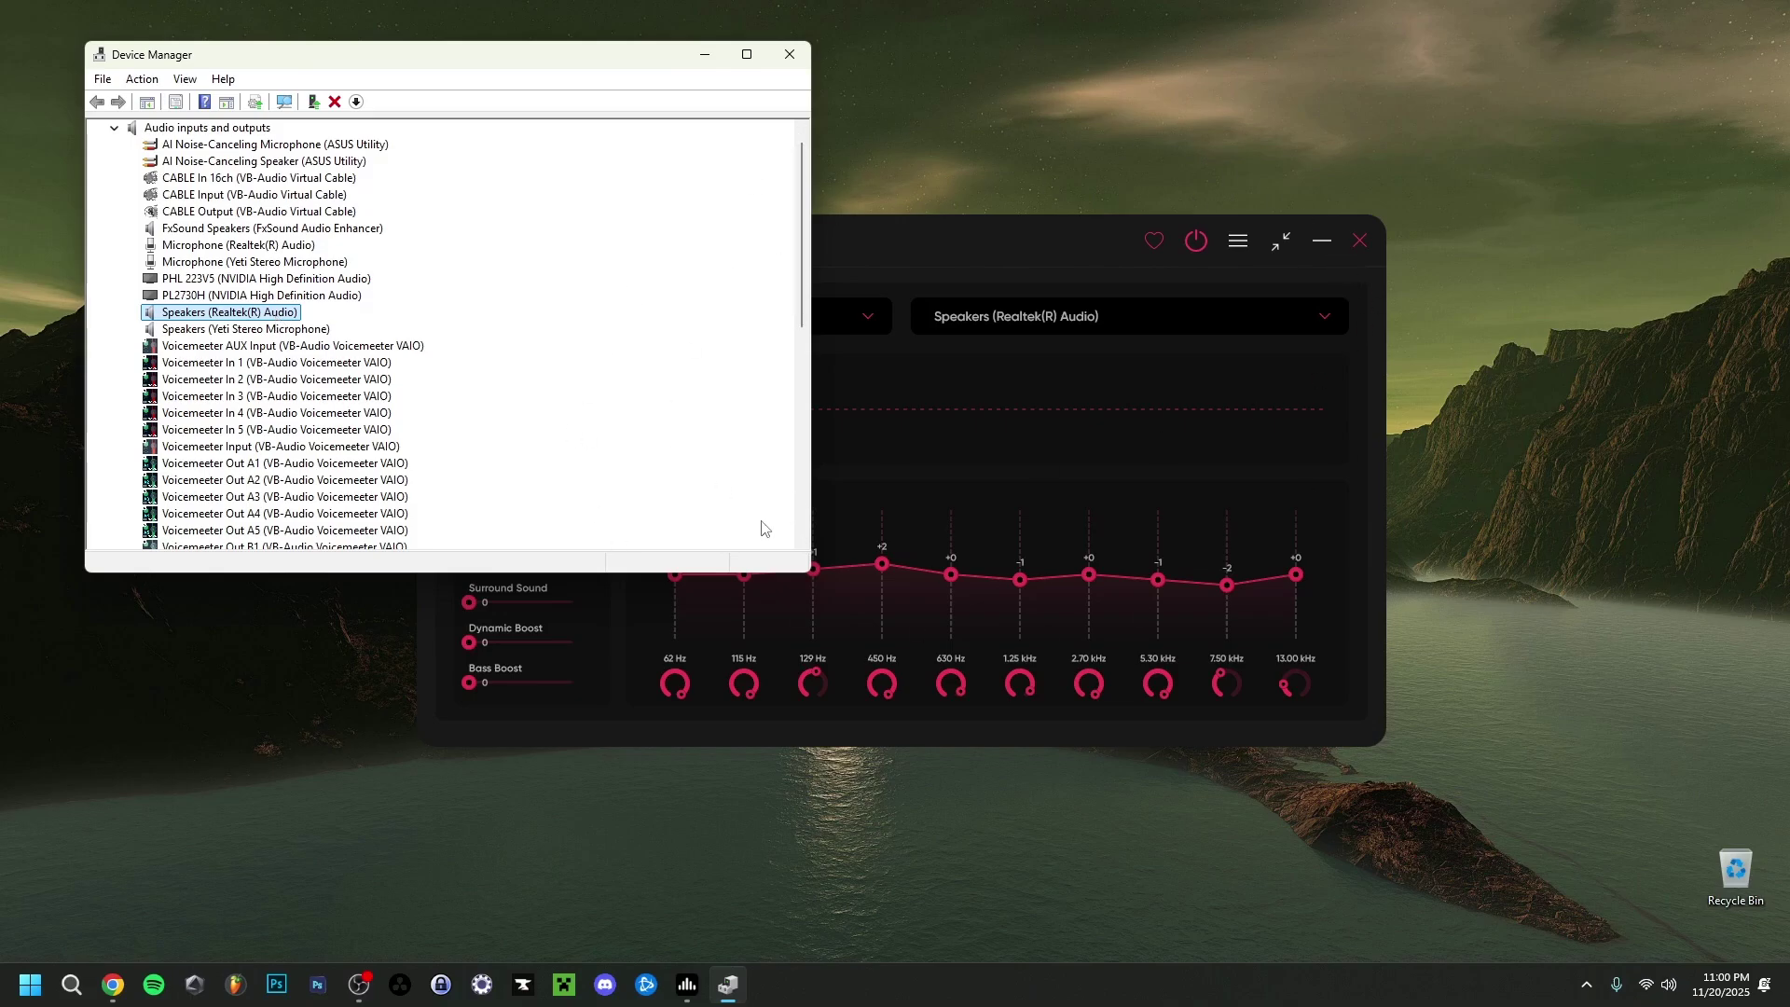
{"action": "key", "text": "alt+F4"}
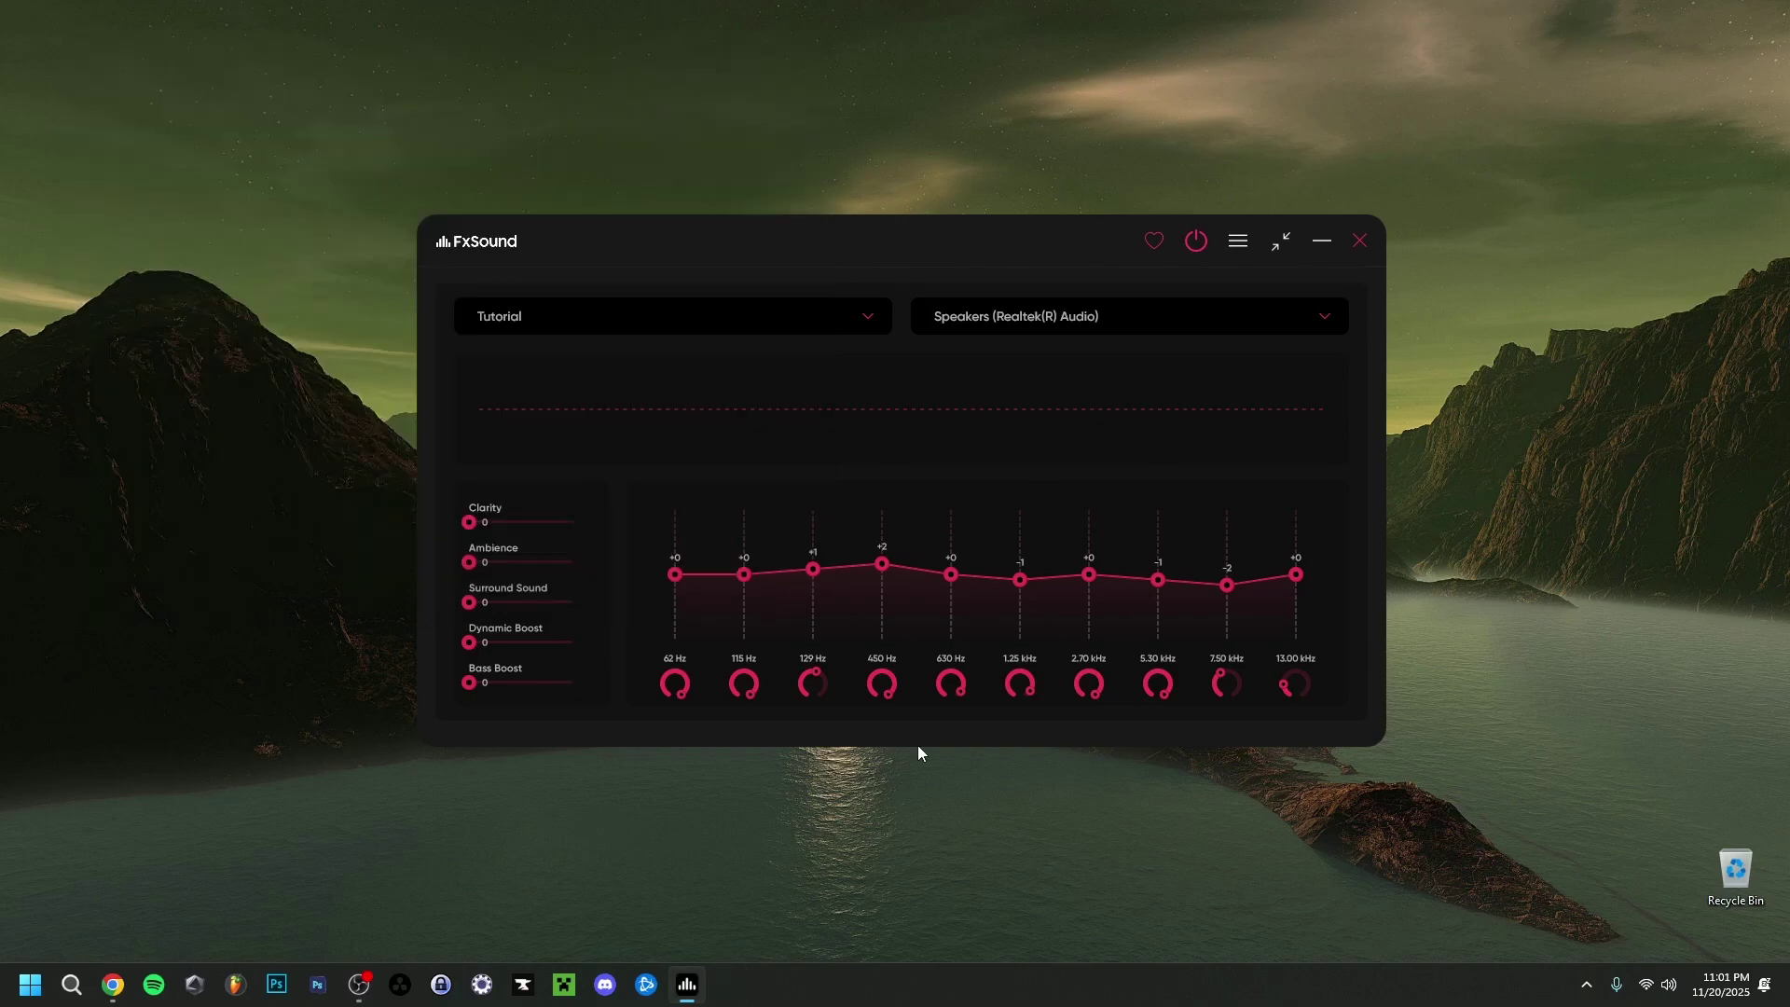